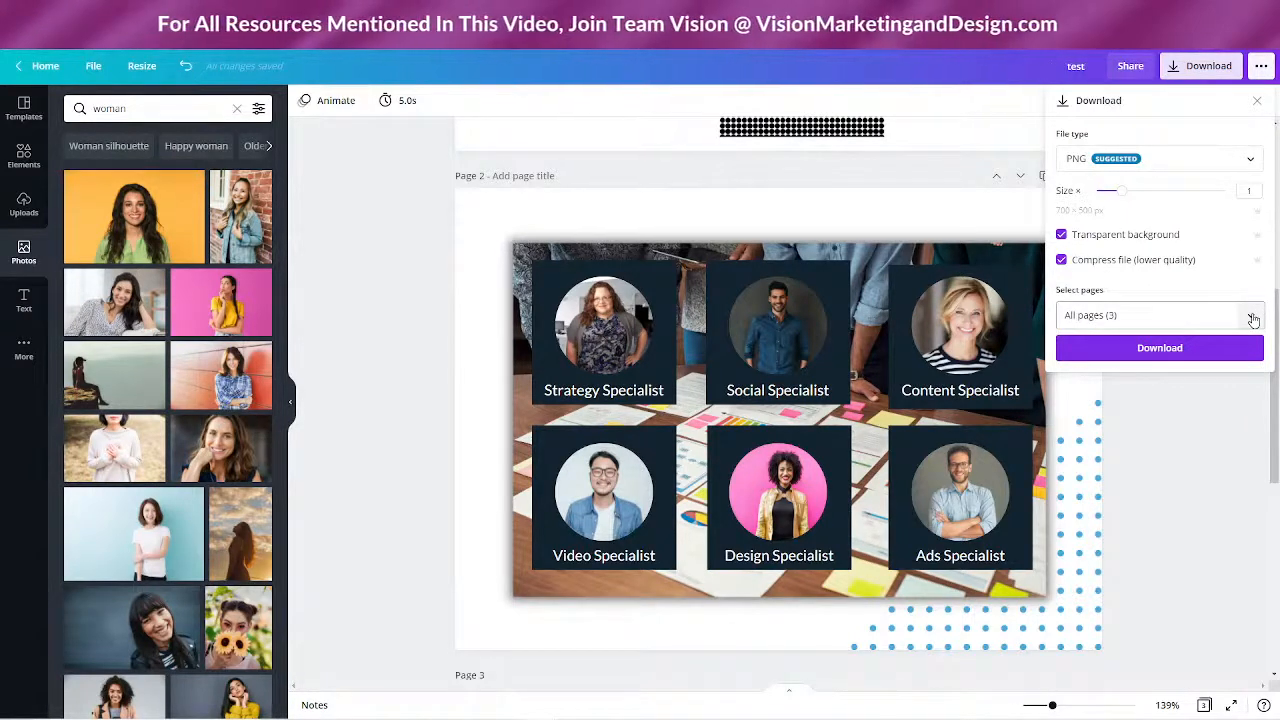
Step: Download only page 2 of the design as a PNG with a transparent background
click(1253, 318)
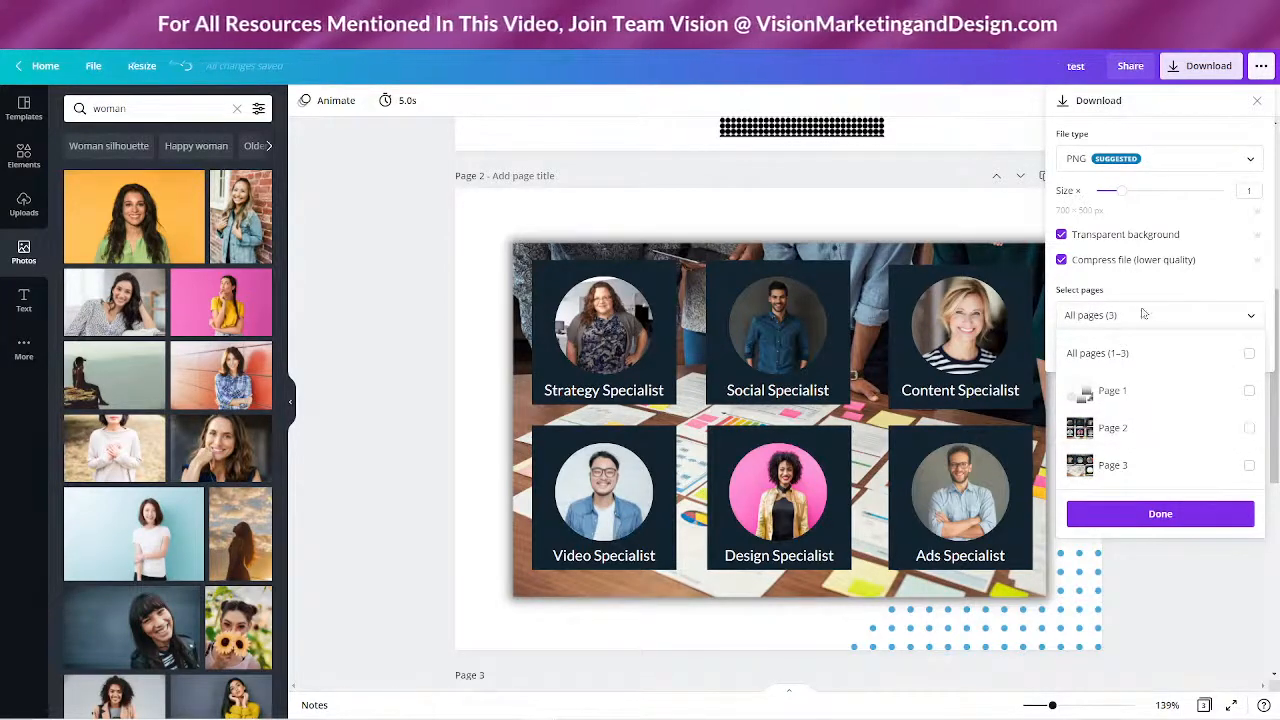
click(1250, 428)
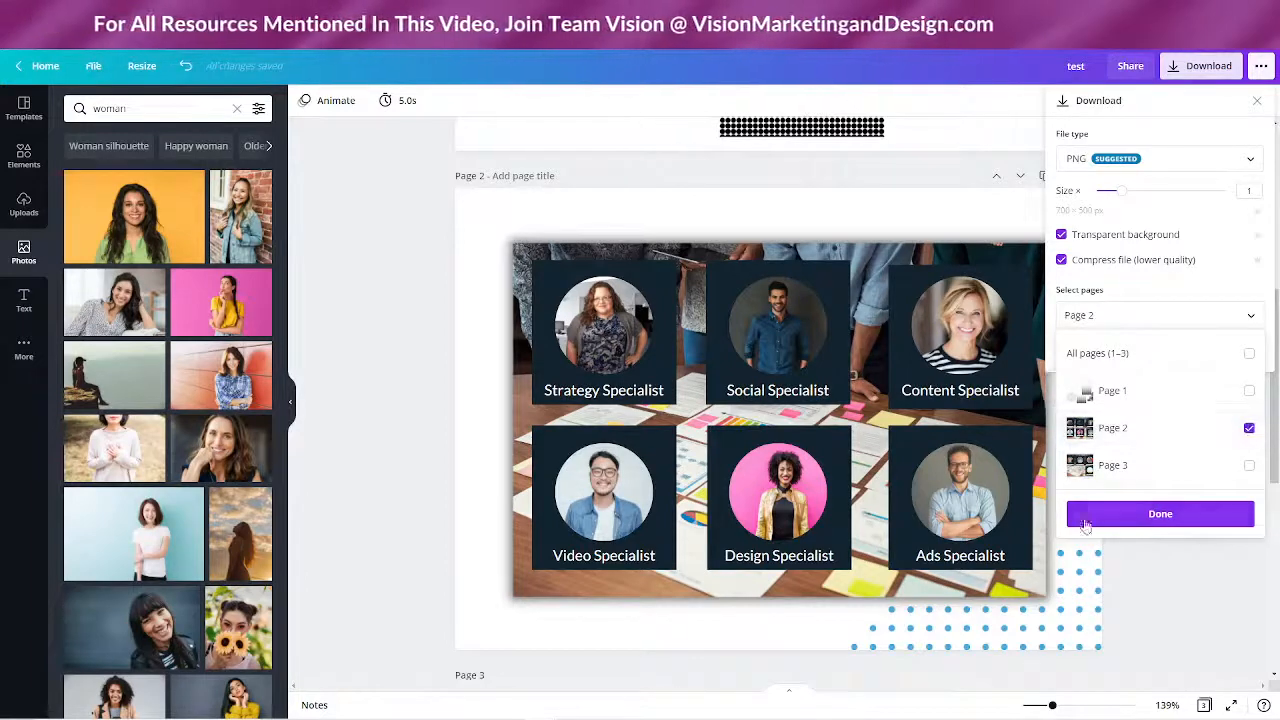
click(1162, 514)
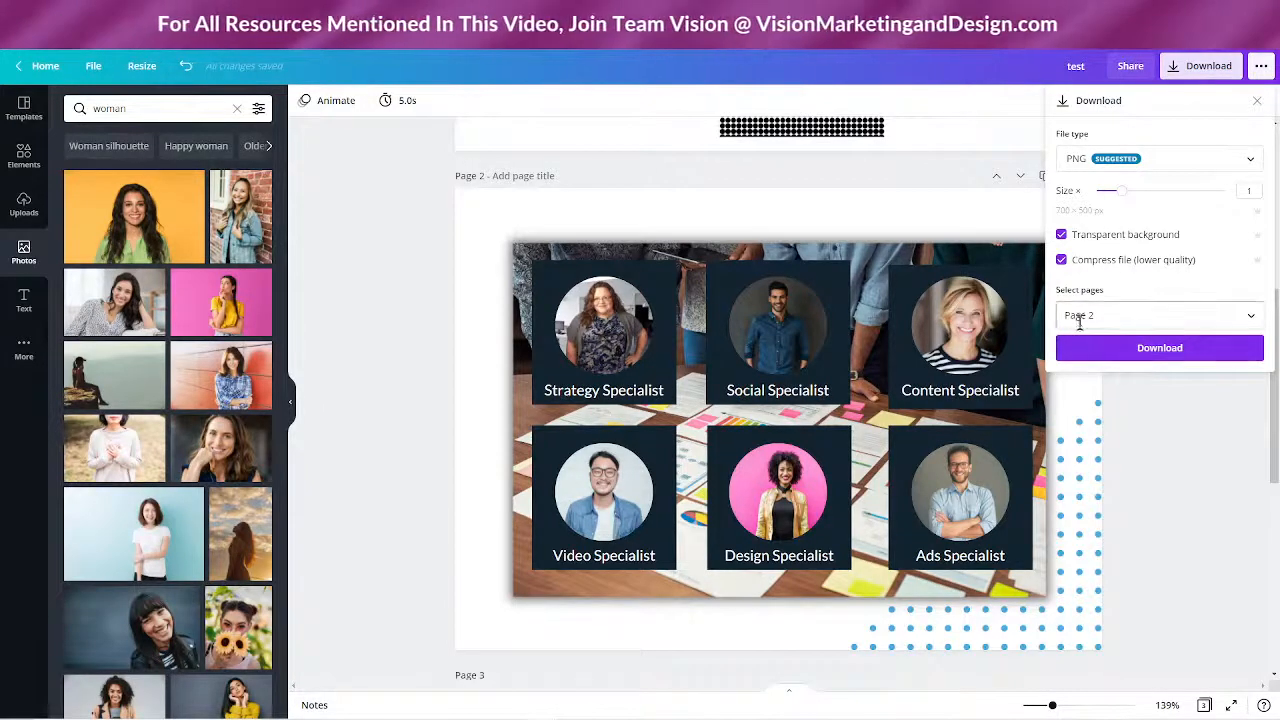
click(1161, 351)
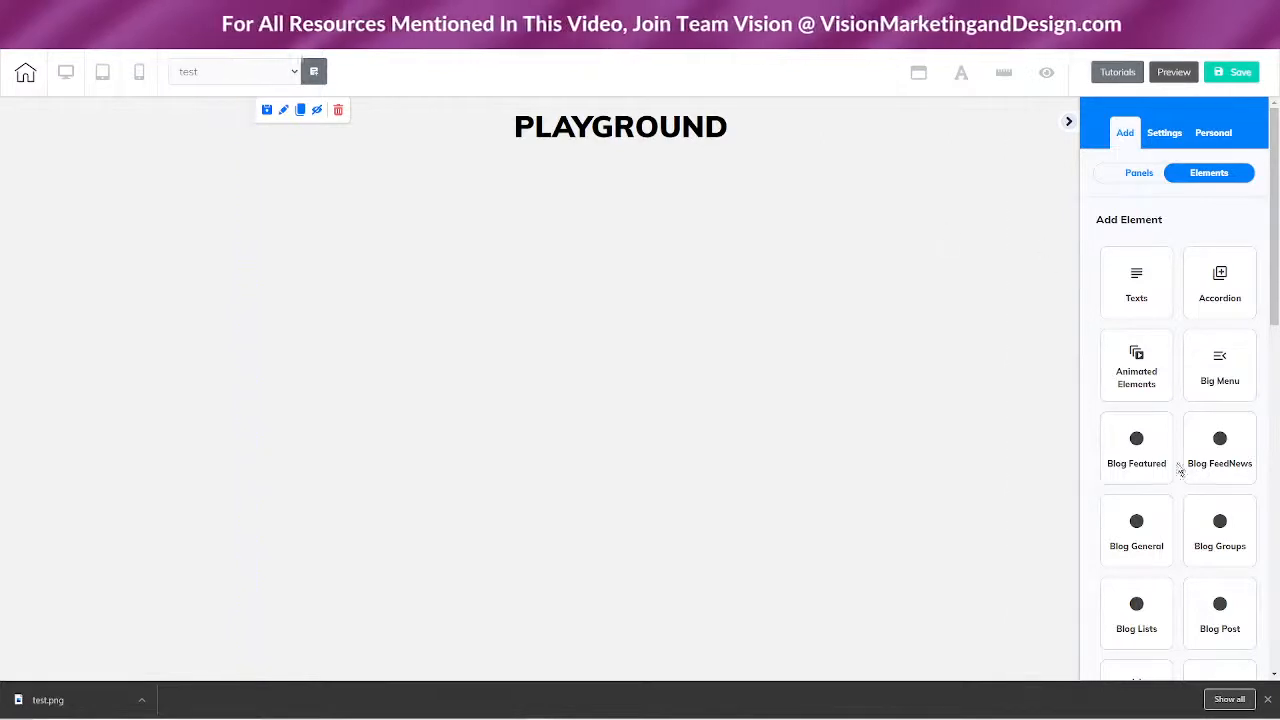
Step: In the website builder, add a shadow image and a horizontal image side by side below the PLAYGROUND heading
scroll(1181, 470, down, 5)
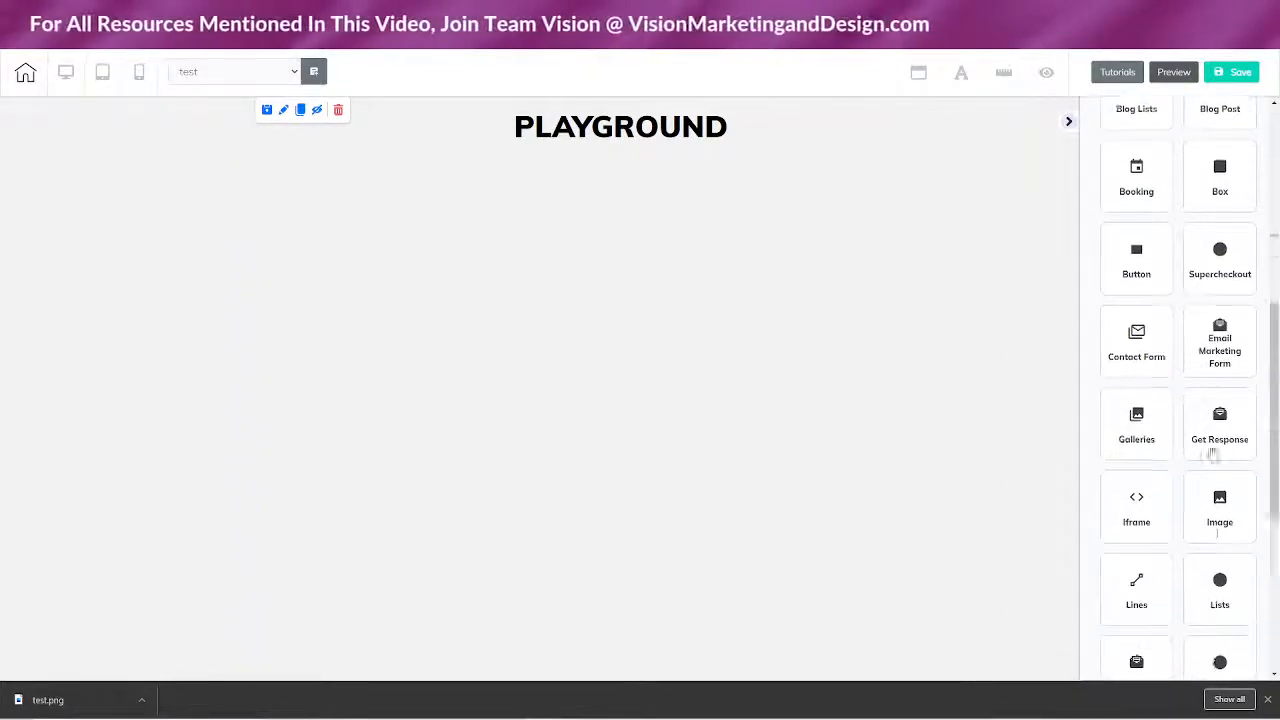
click(1218, 355)
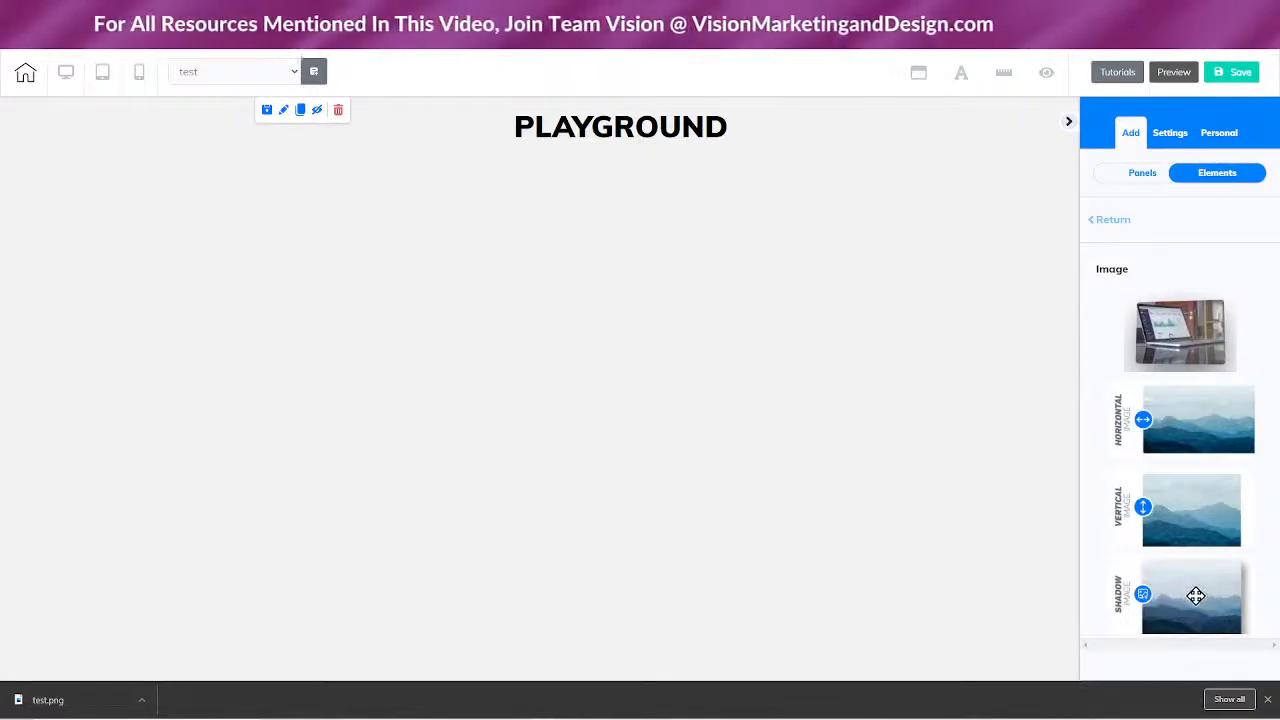
drag(1196, 597, 240, 372)
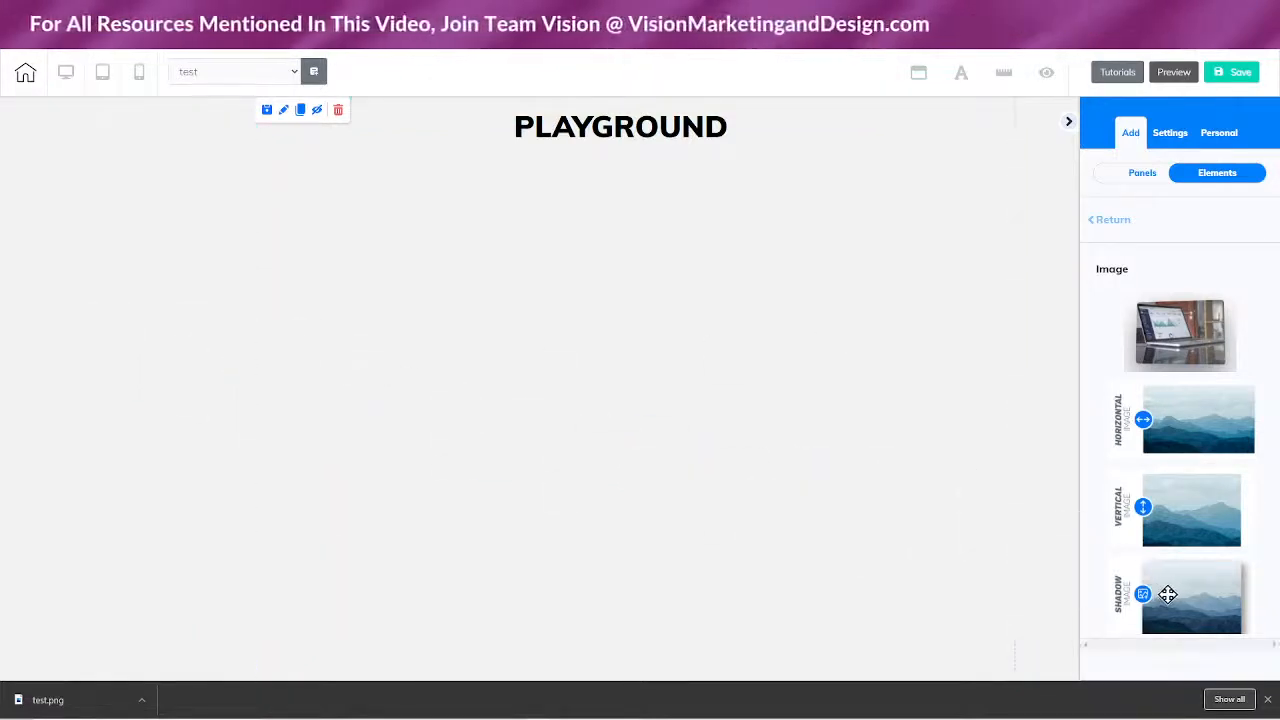
click(1166, 591)
drag(628, 443, 273, 365)
click(1210, 422)
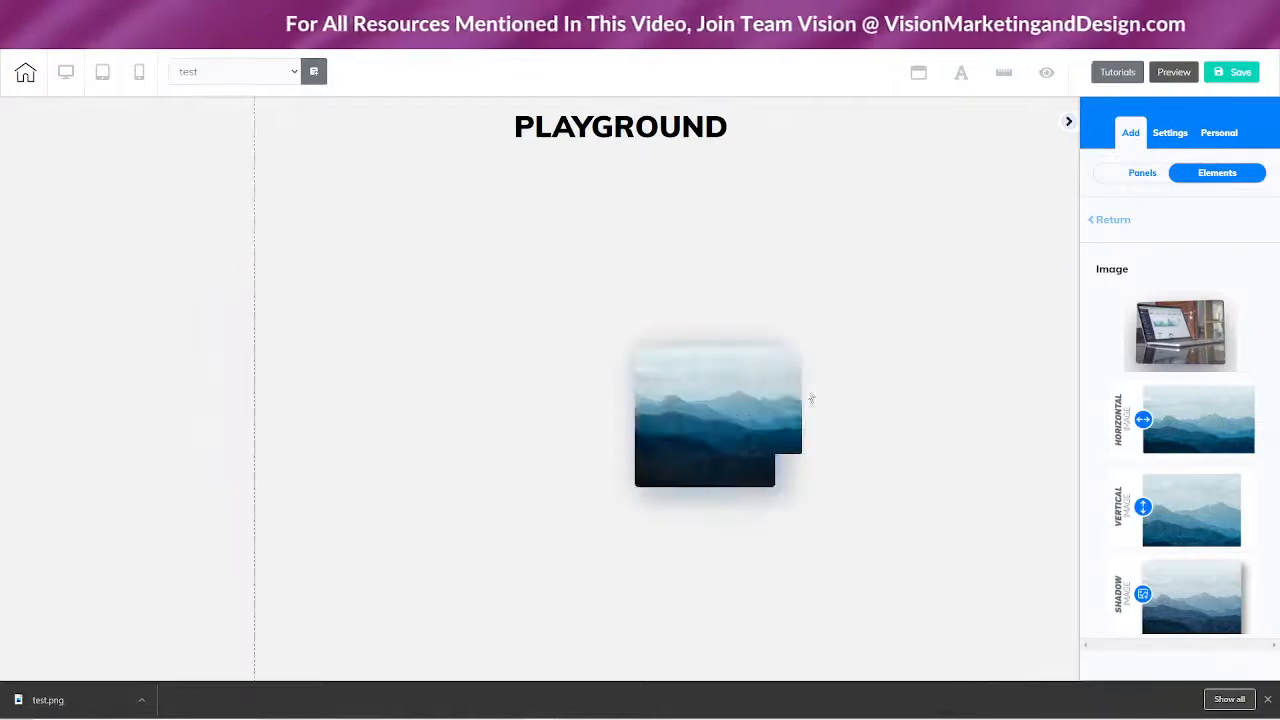
drag(697, 422, 287, 328)
drag(911, 291, 878, 314)
drag(316, 345, 355, 348)
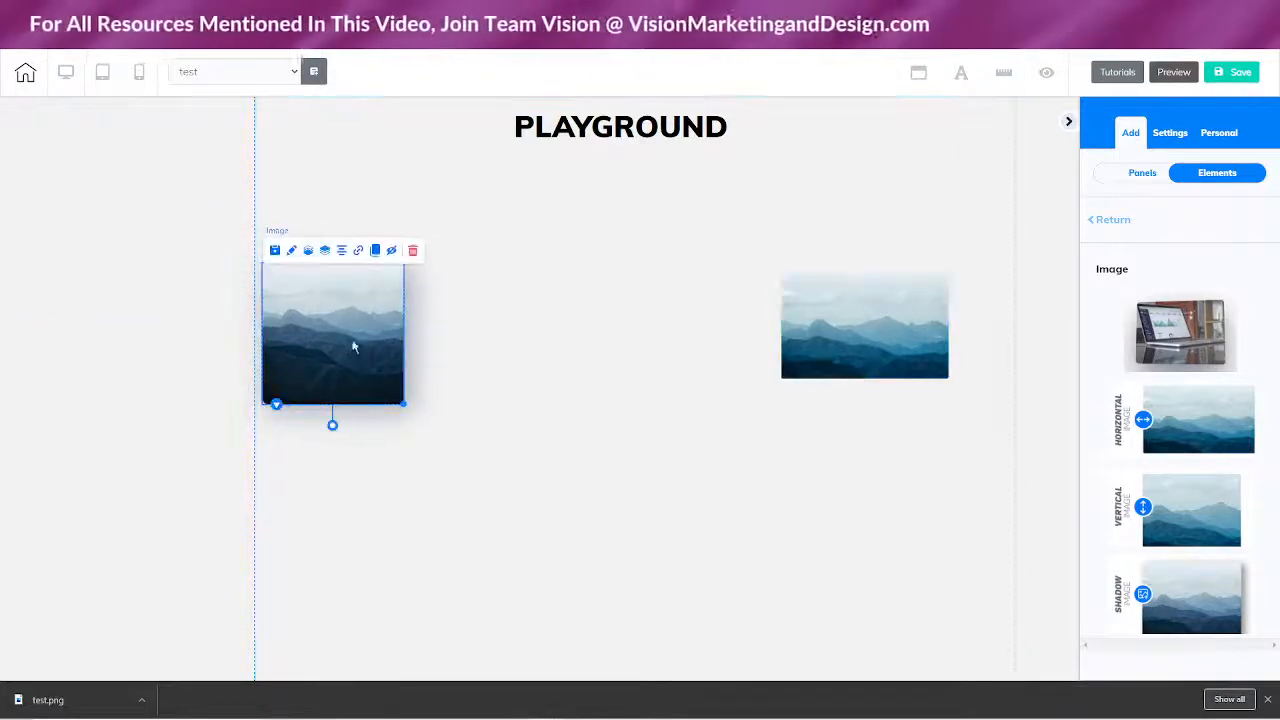
Step: Open the media library to change the picture of the shadow image
click(295, 258)
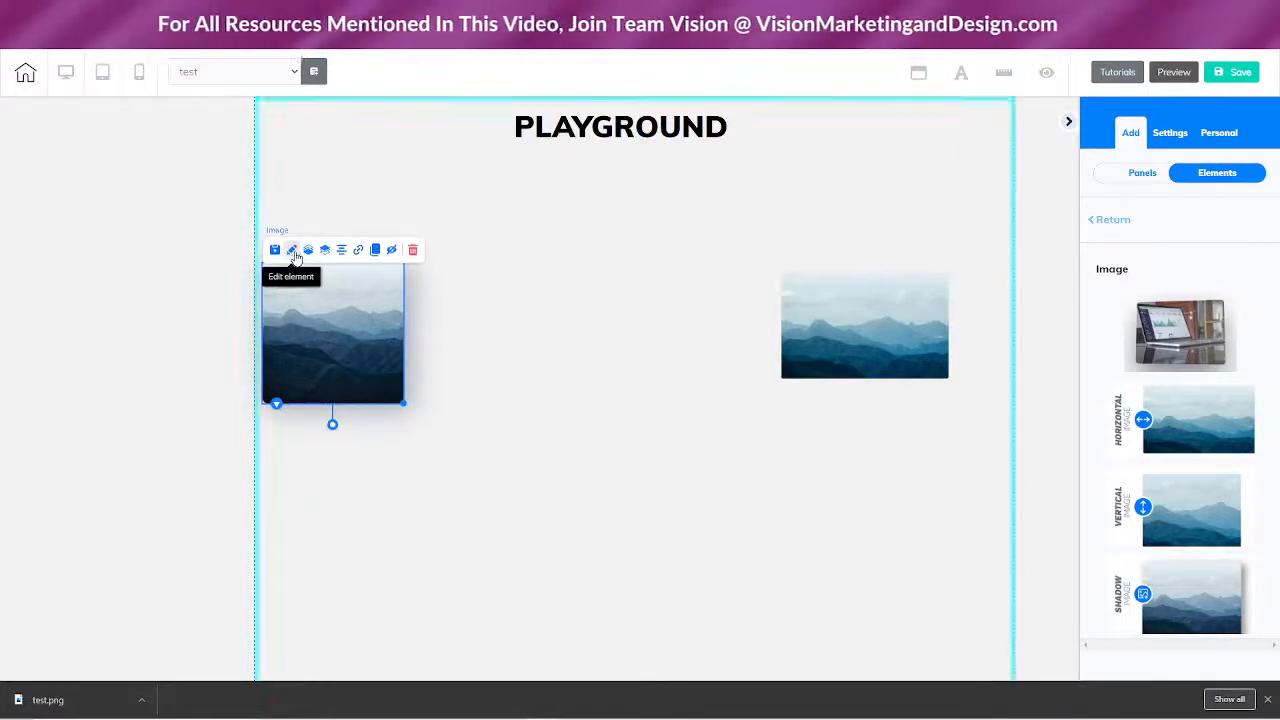
click(1168, 213)
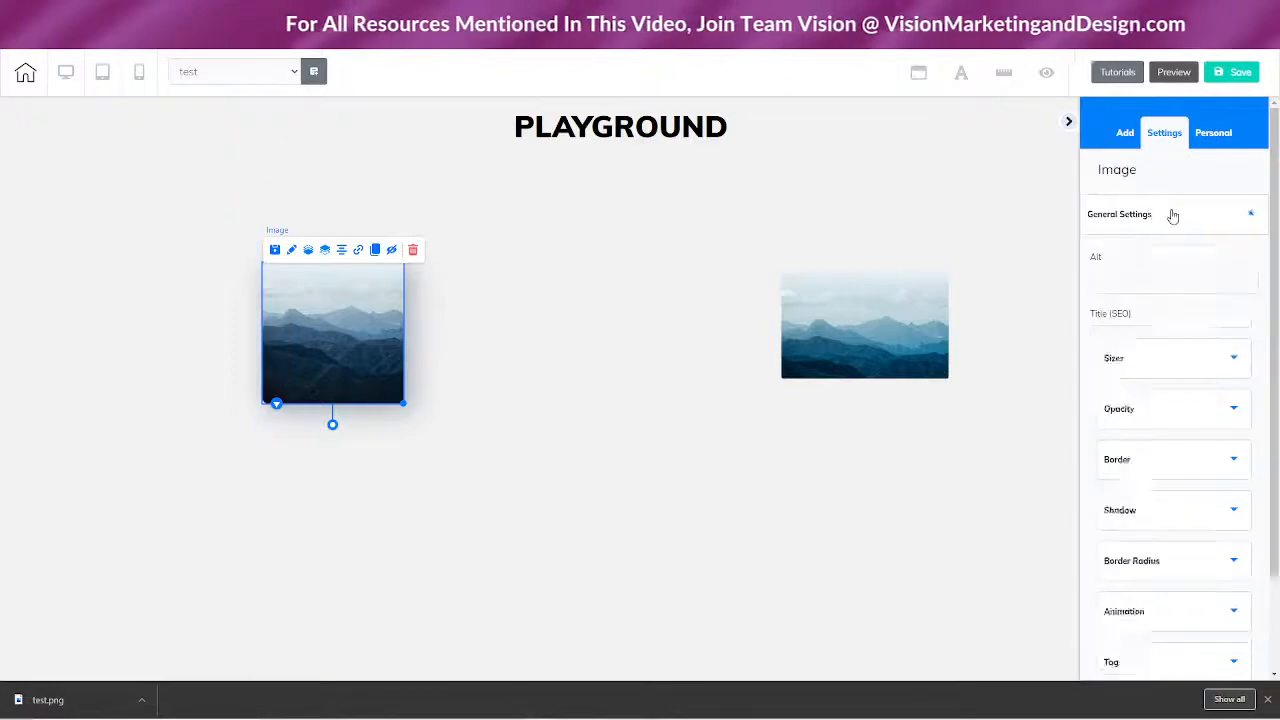
click(1123, 494)
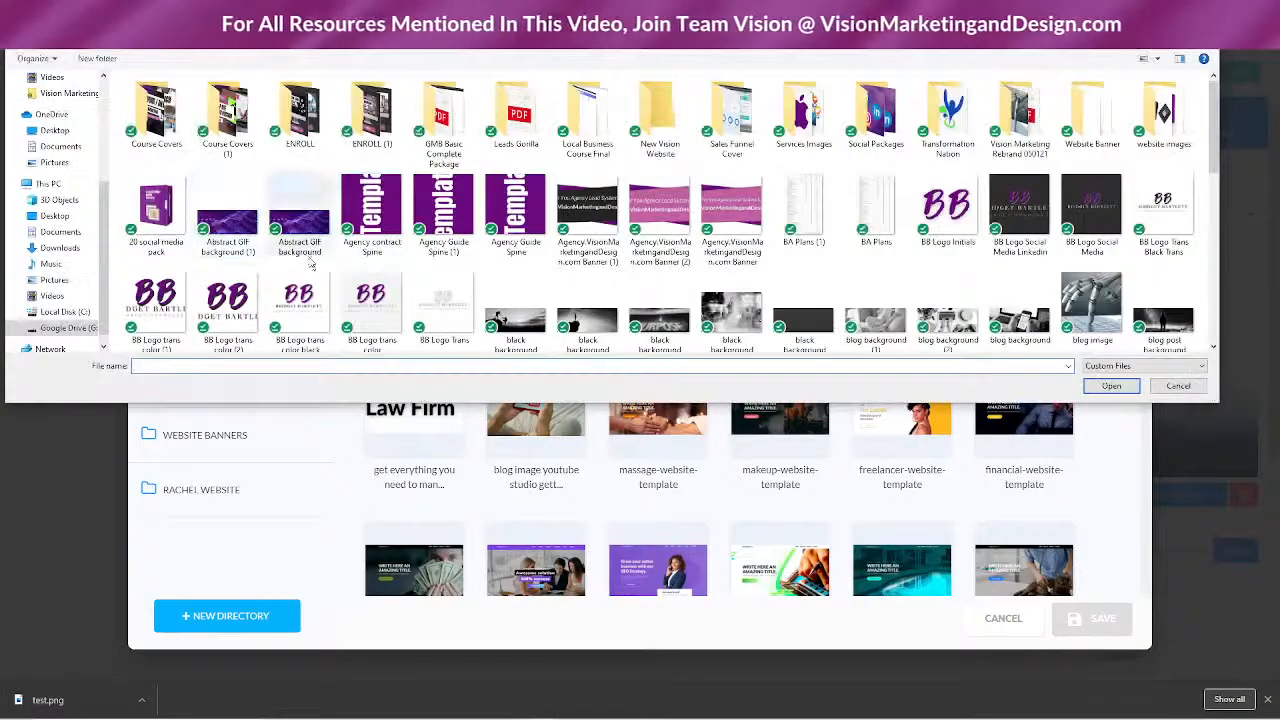
scroll(534, 266, down, 6)
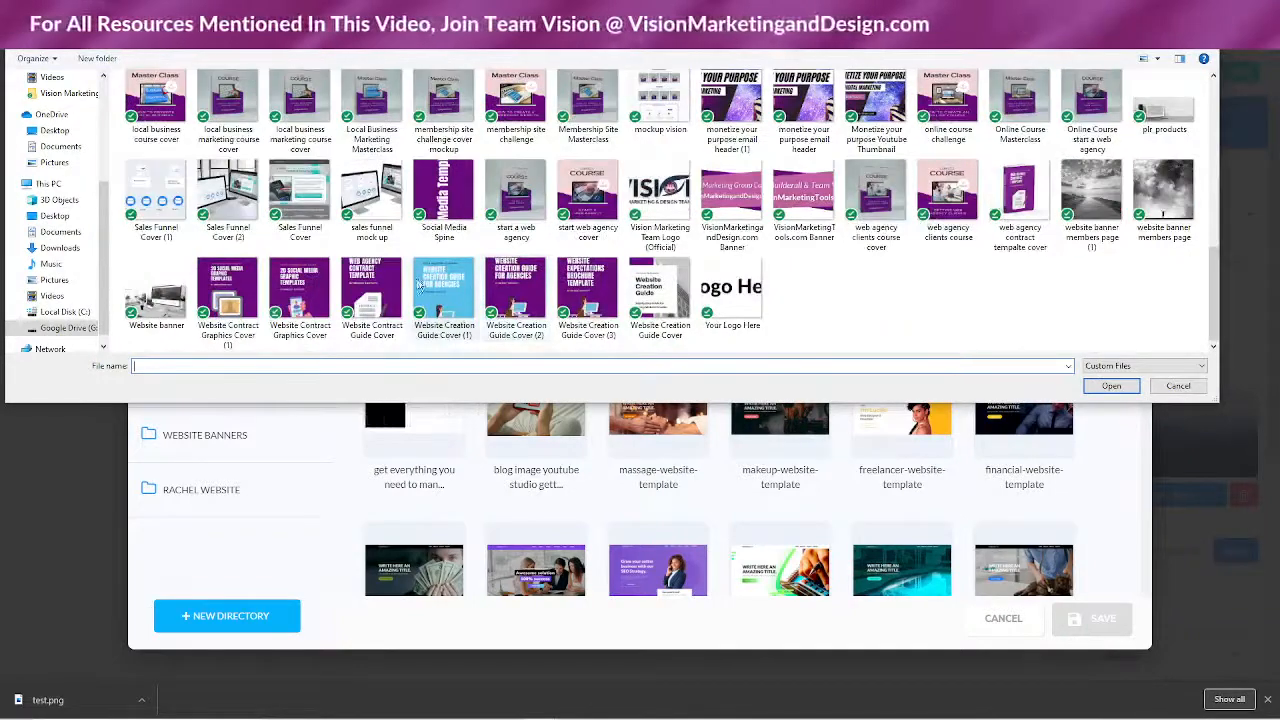
scroll(418, 275, up, 3)
scroll(580, 300, up, 2)
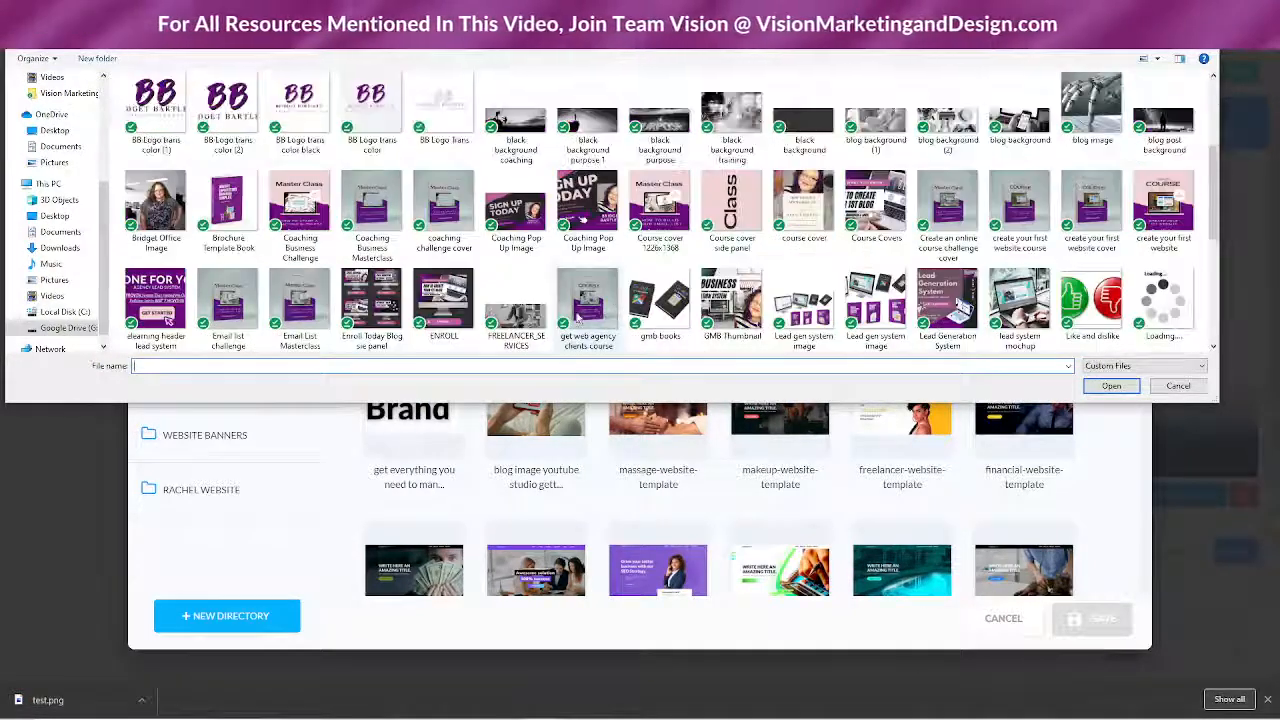
scroll(590, 295, down, 5)
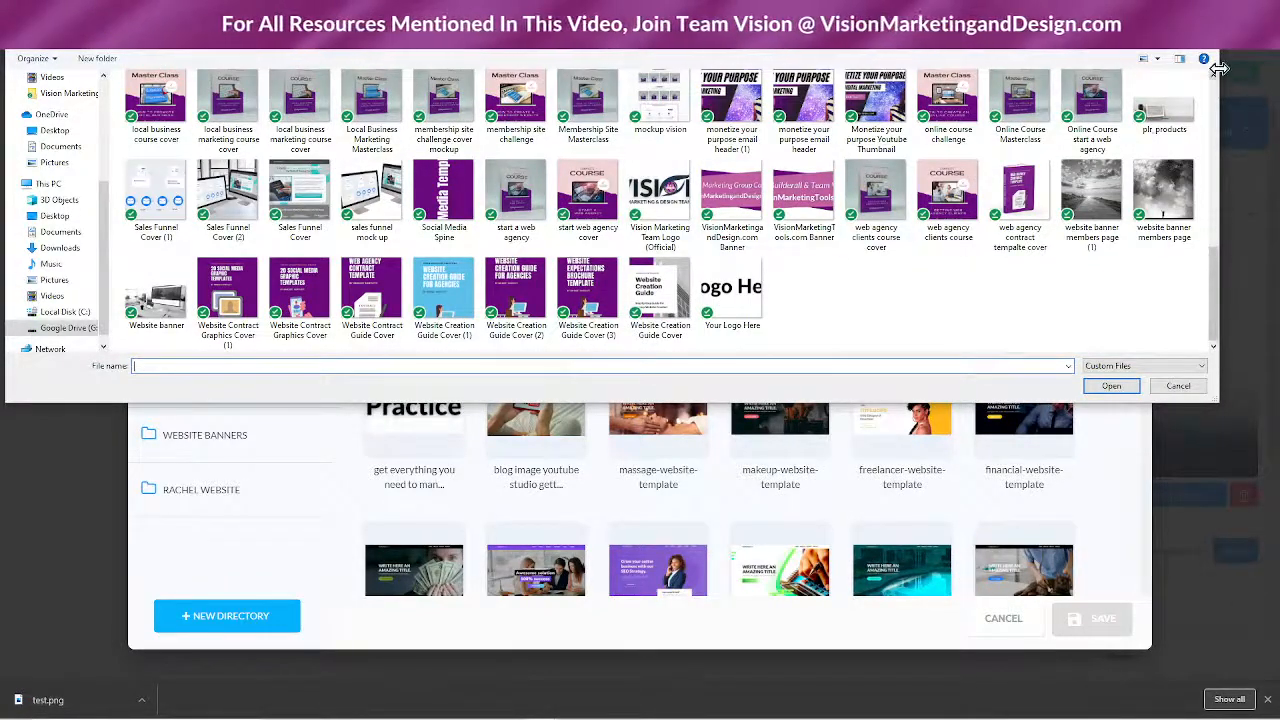
scroll(1213, 78, up, 3)
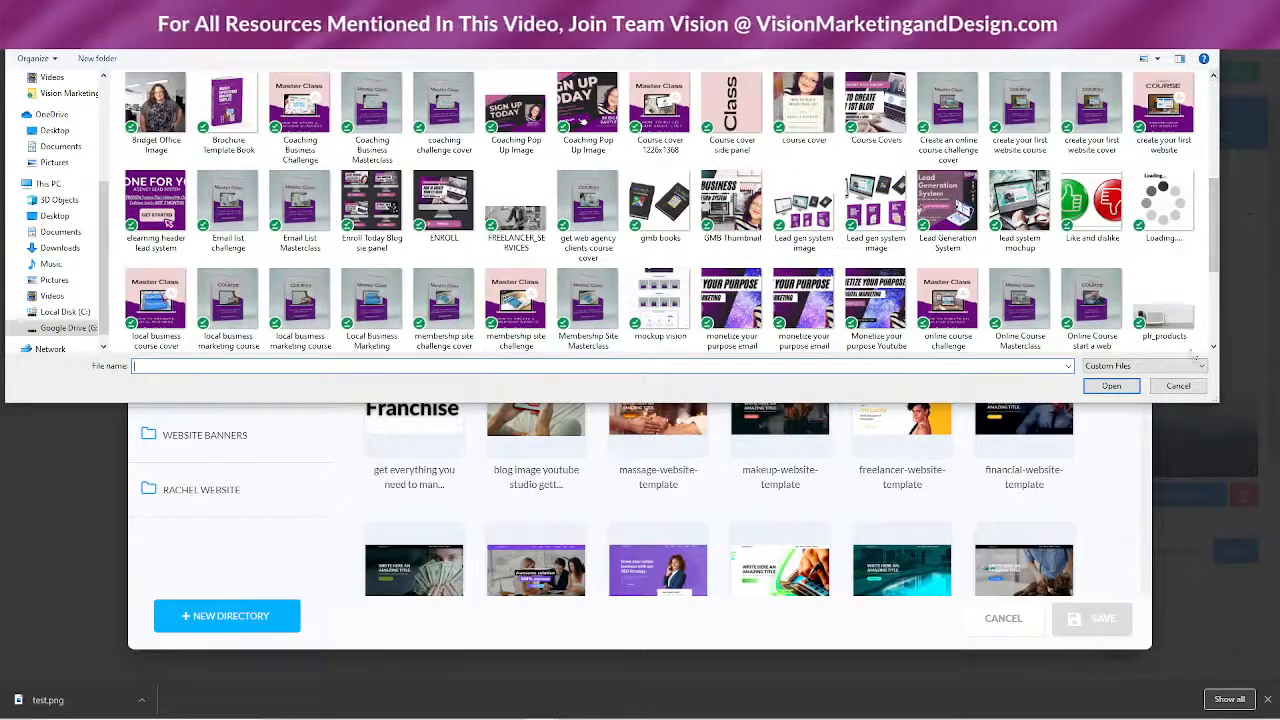
scroll(1215, 350, down, 5)
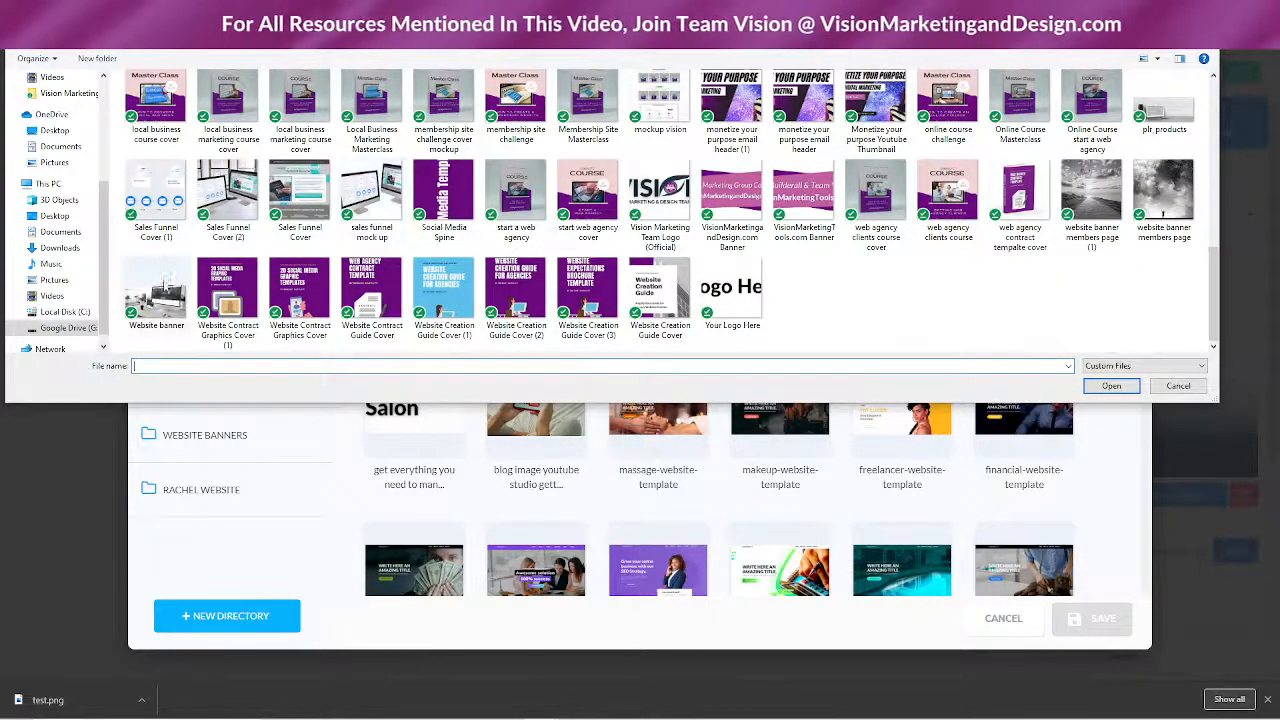
click(1178, 386)
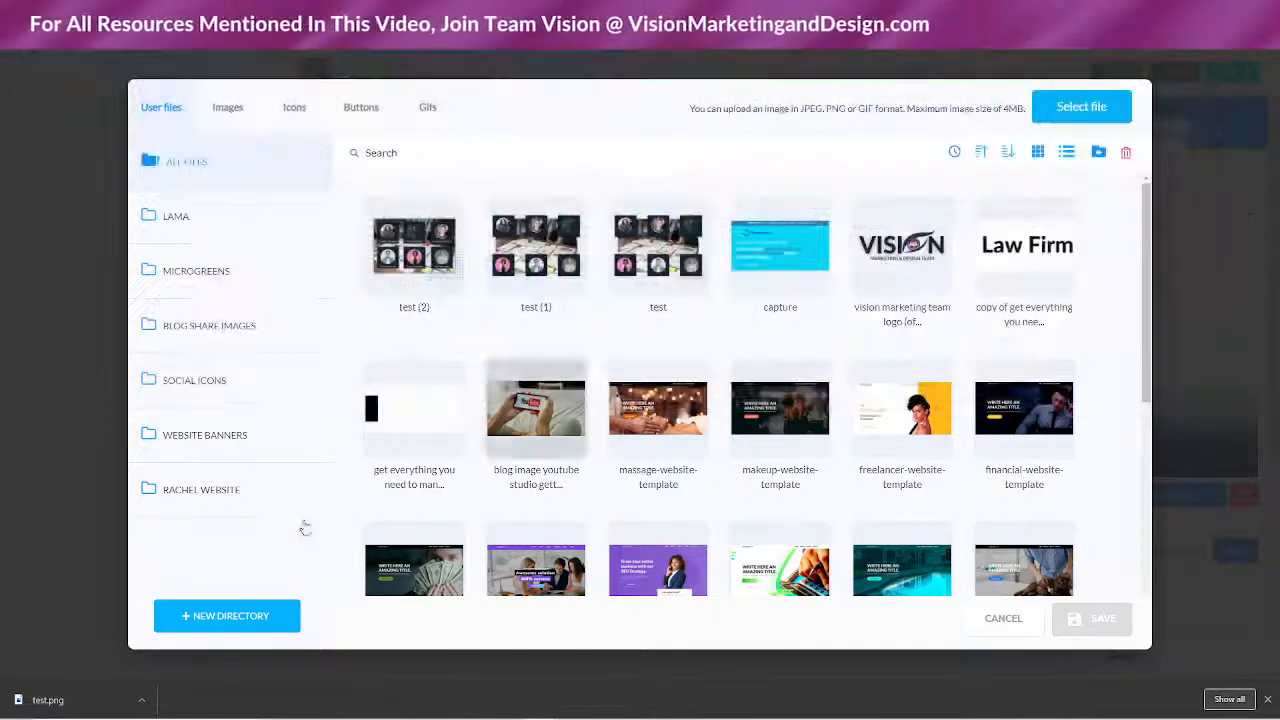
Step: Upload the downloaded test.png from the Downloads folder to the media library and apply it to the shadow image
click(147, 705)
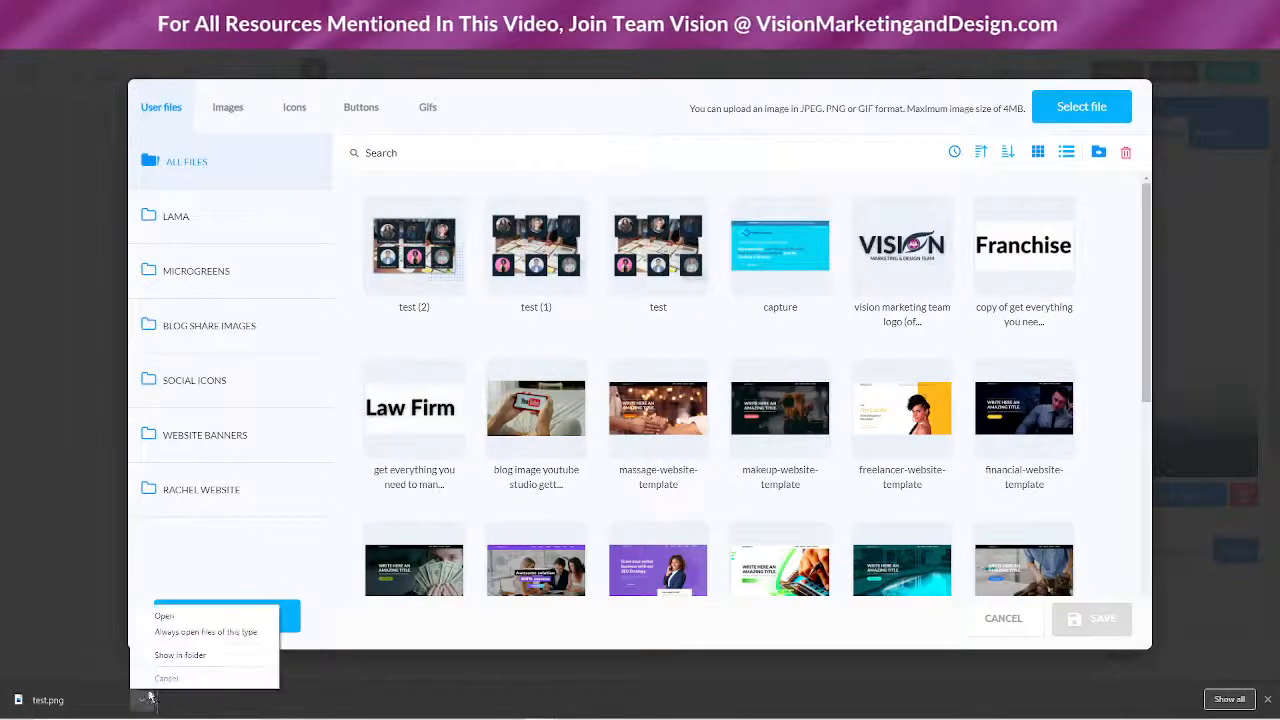
click(163, 654)
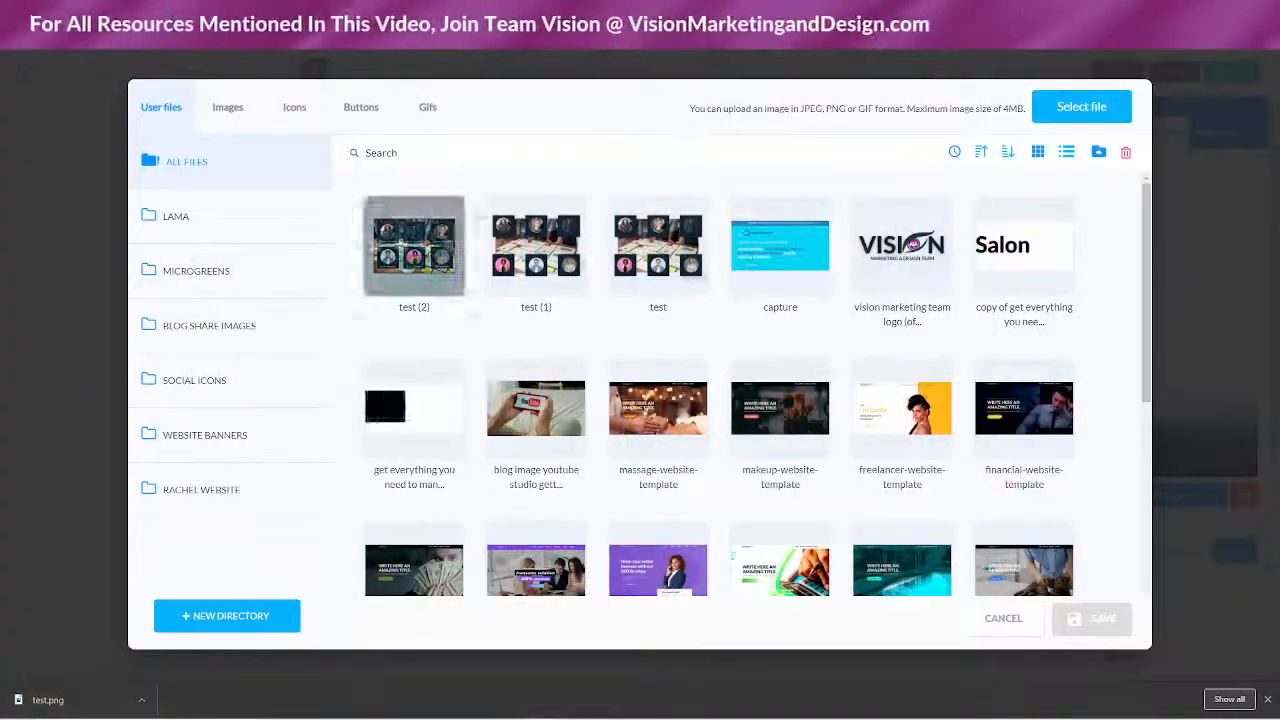
click(1071, 114)
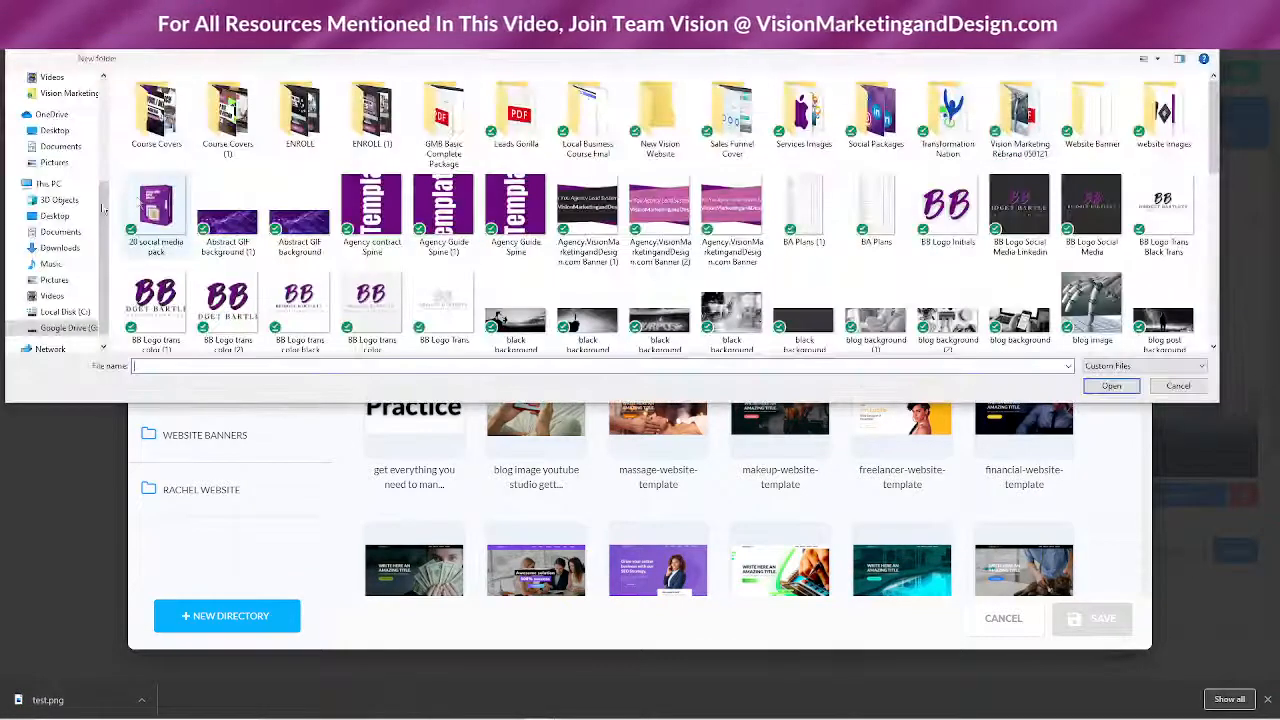
click(60, 248)
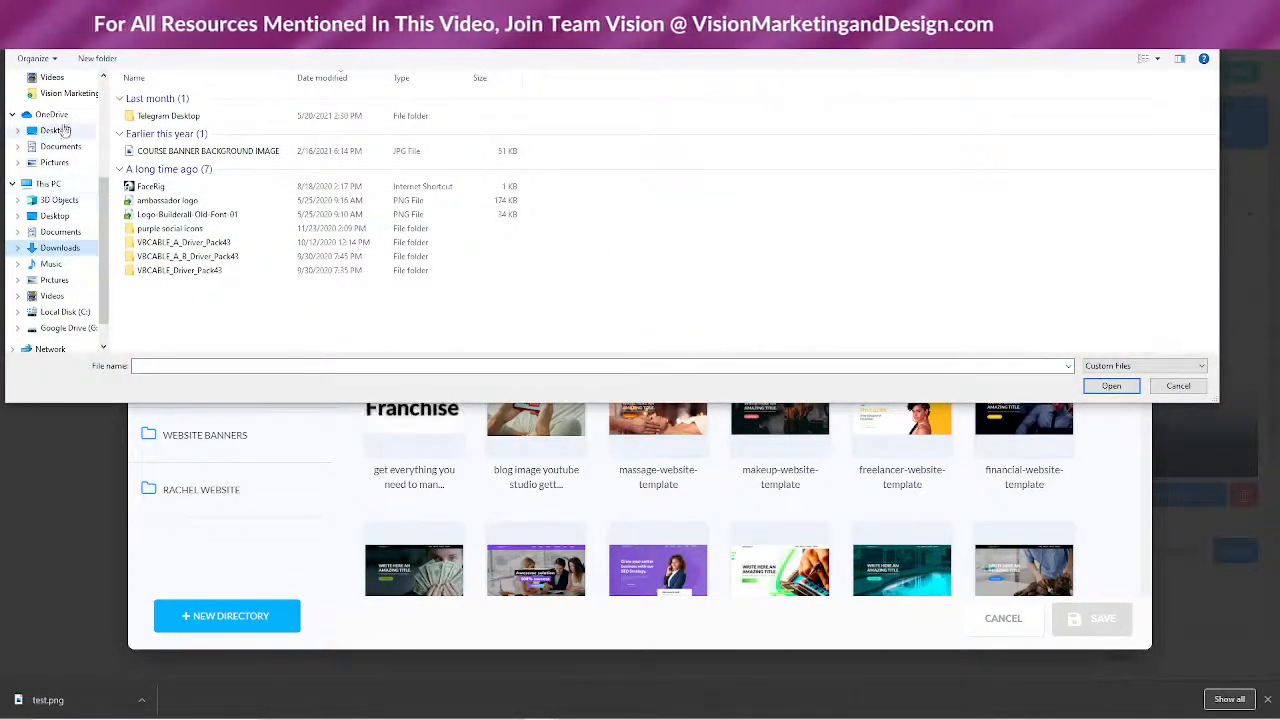
scroll(64, 150, up, 3)
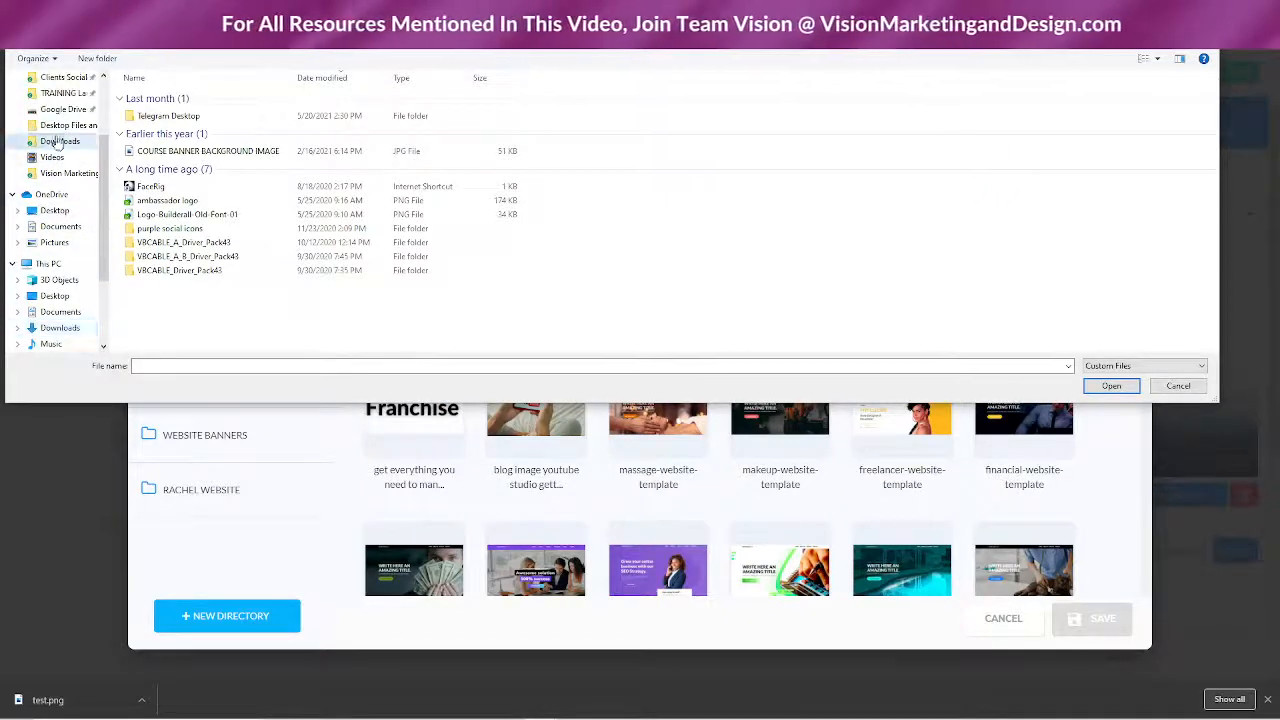
click(62, 140)
scroll(686, 260, down, 1)
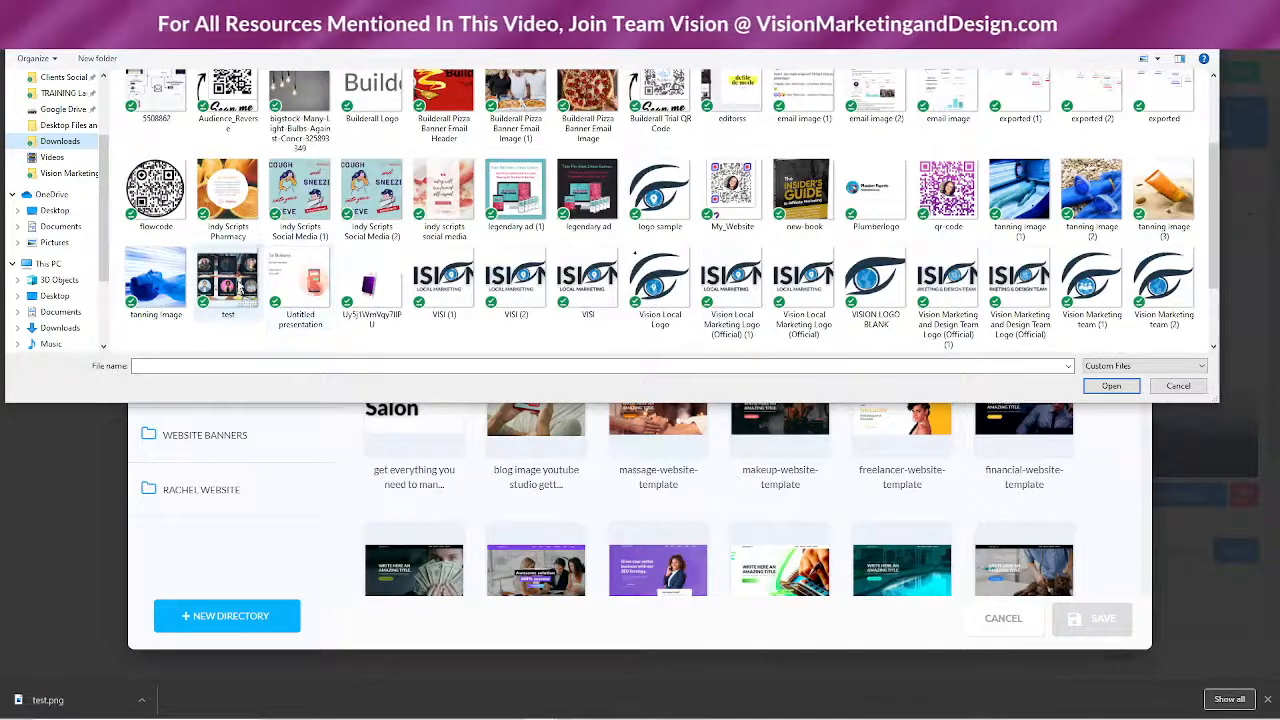
click(241, 287)
click(1114, 386)
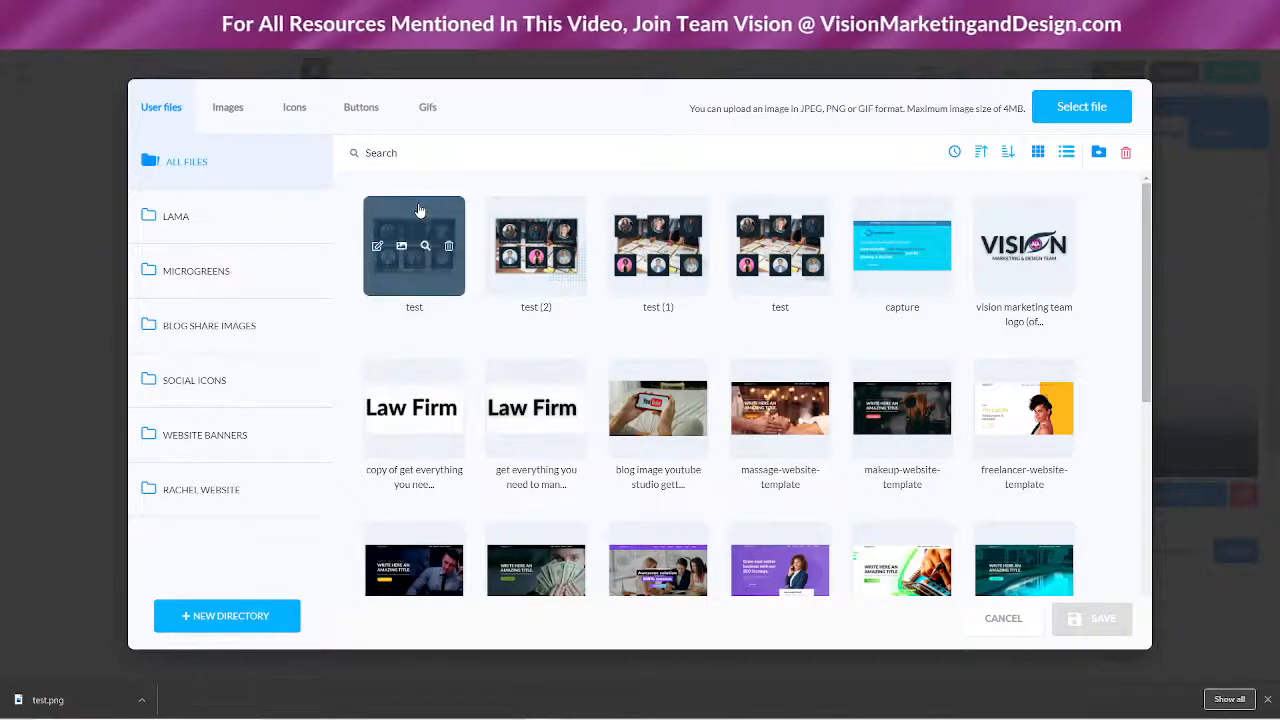
click(421, 212)
click(1108, 630)
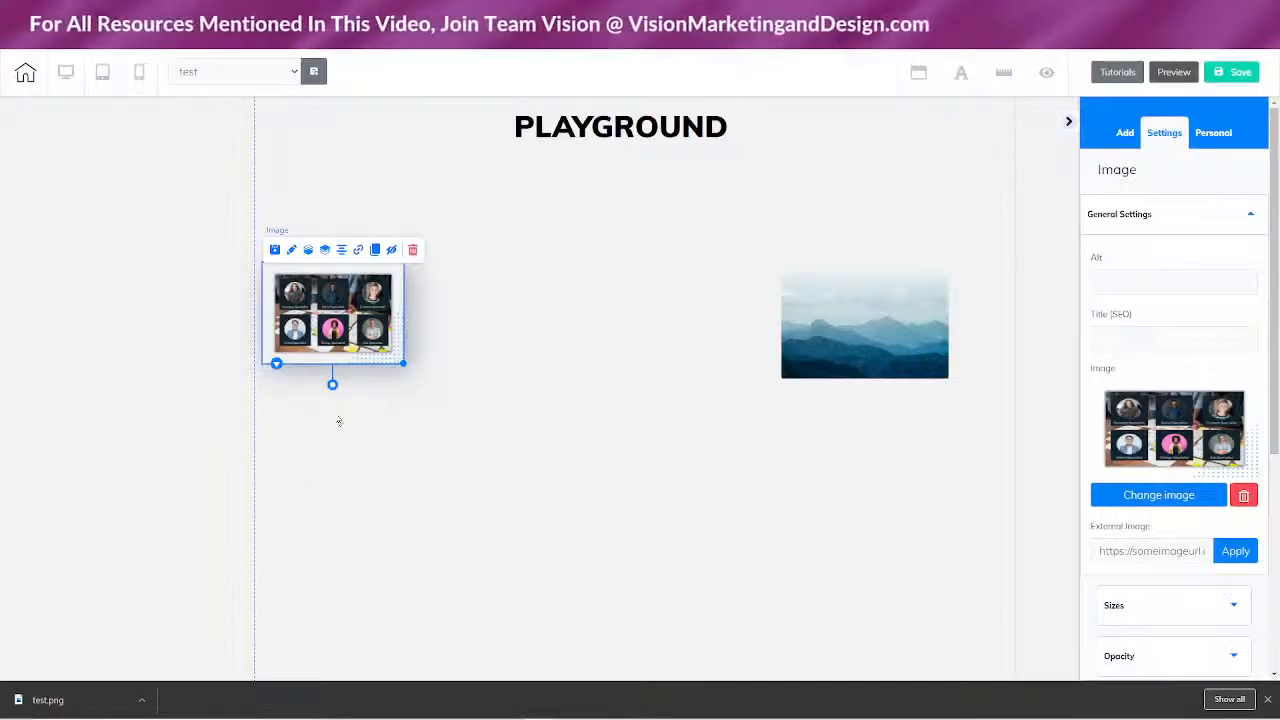
Step: Enlarge the shadow image until its specialist captions are readable, and place it beside the horizontal mountain image
drag(401, 361, 652, 493)
drag(494, 438, 380, 392)
click(705, 566)
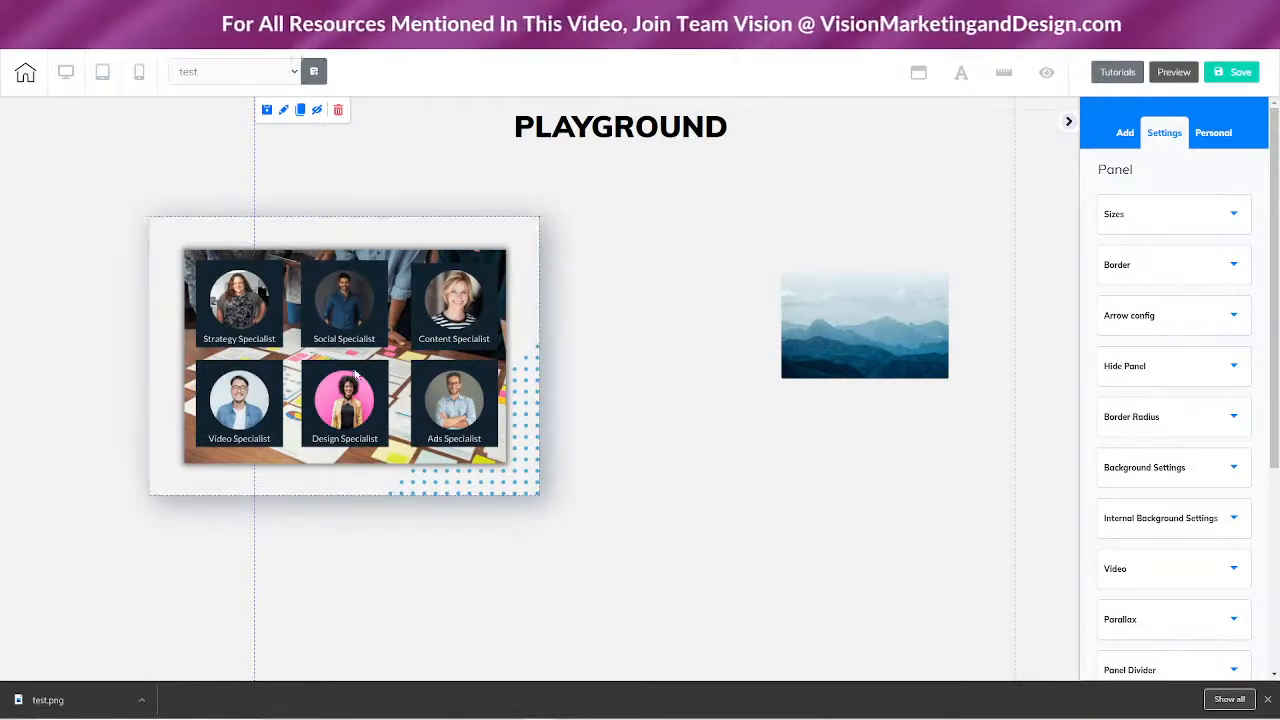
drag(355, 374, 414, 371)
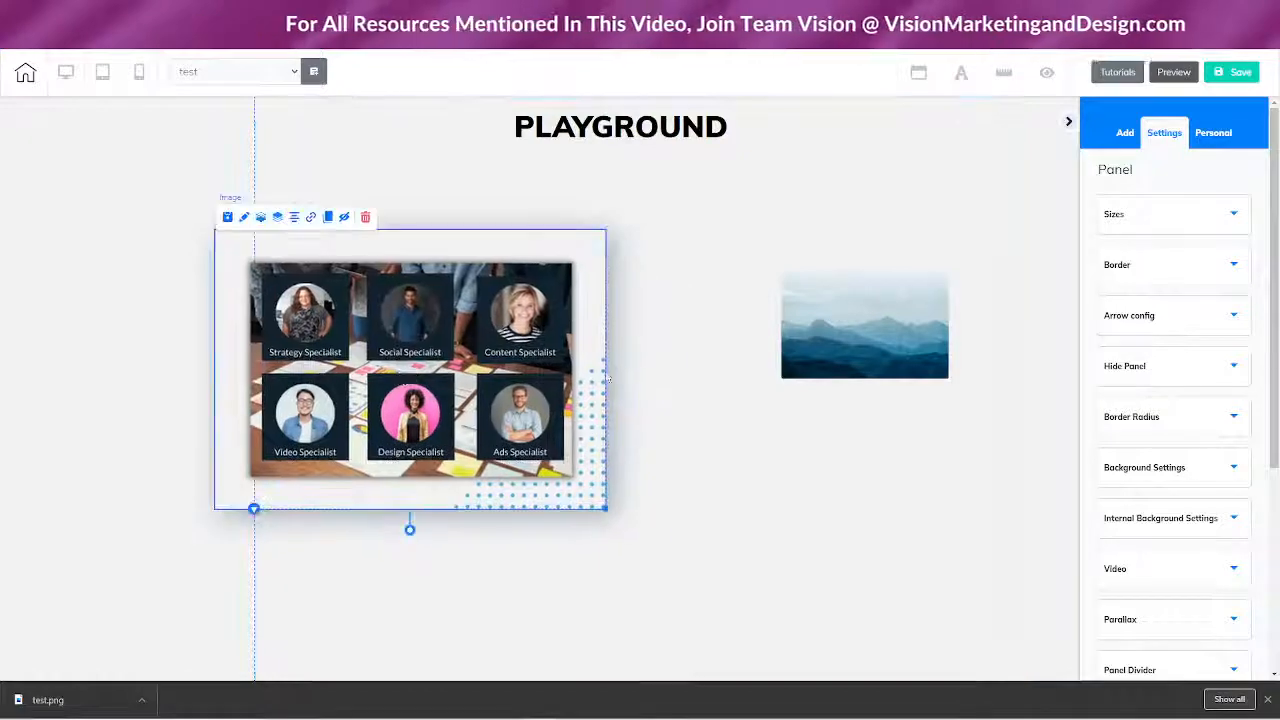
Step: Replace the horizontal mountain image with the newly uploaded test picture, then enlarge it and place it directly beside the shadow image
click(859, 328)
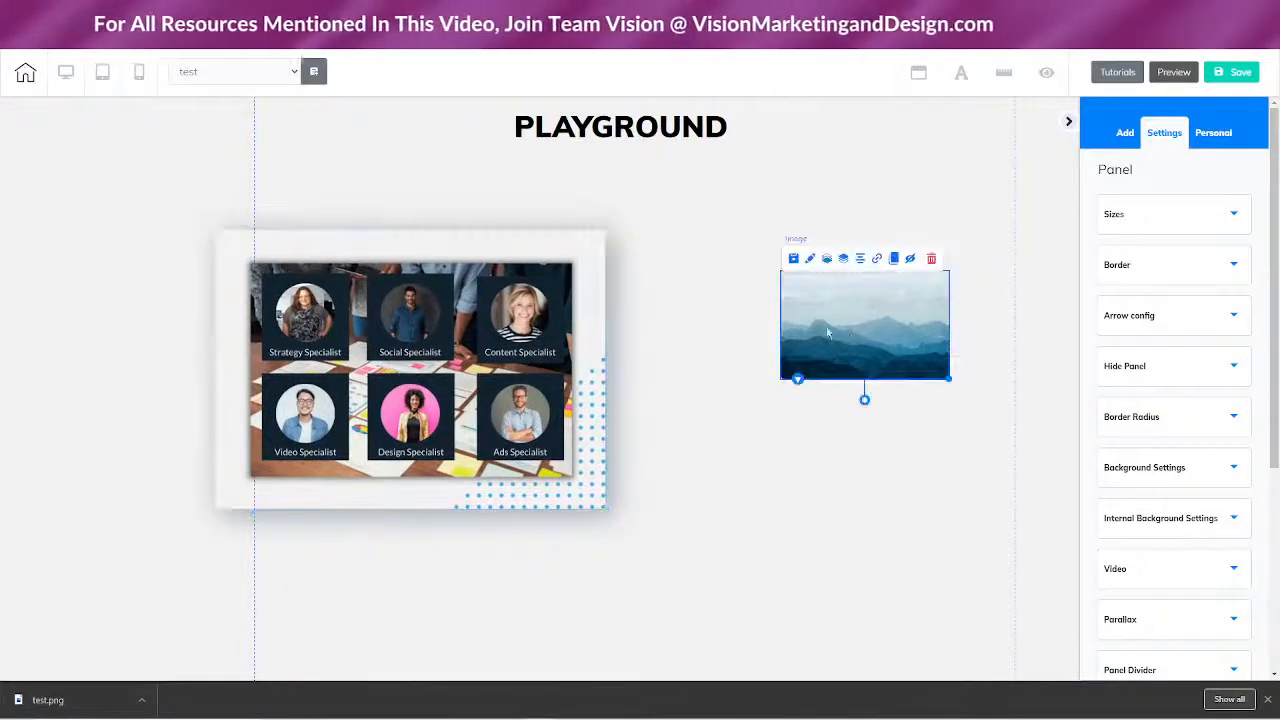
click(808, 263)
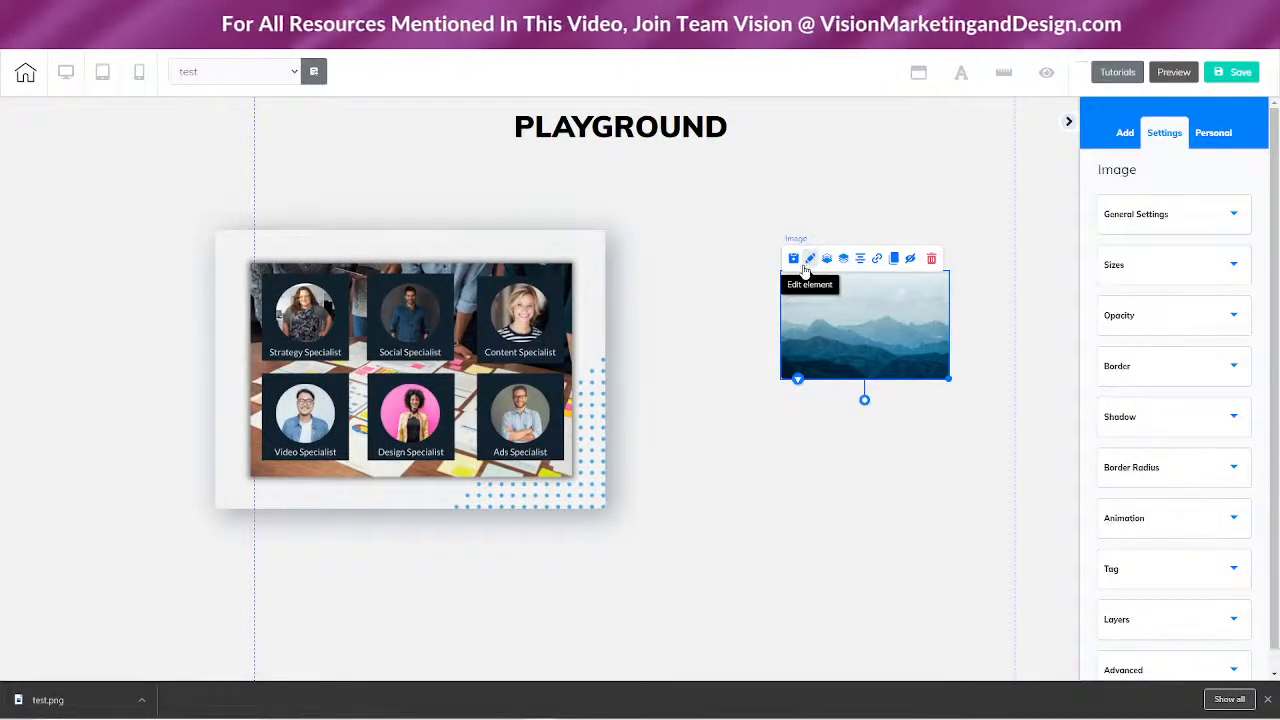
click(1149, 216)
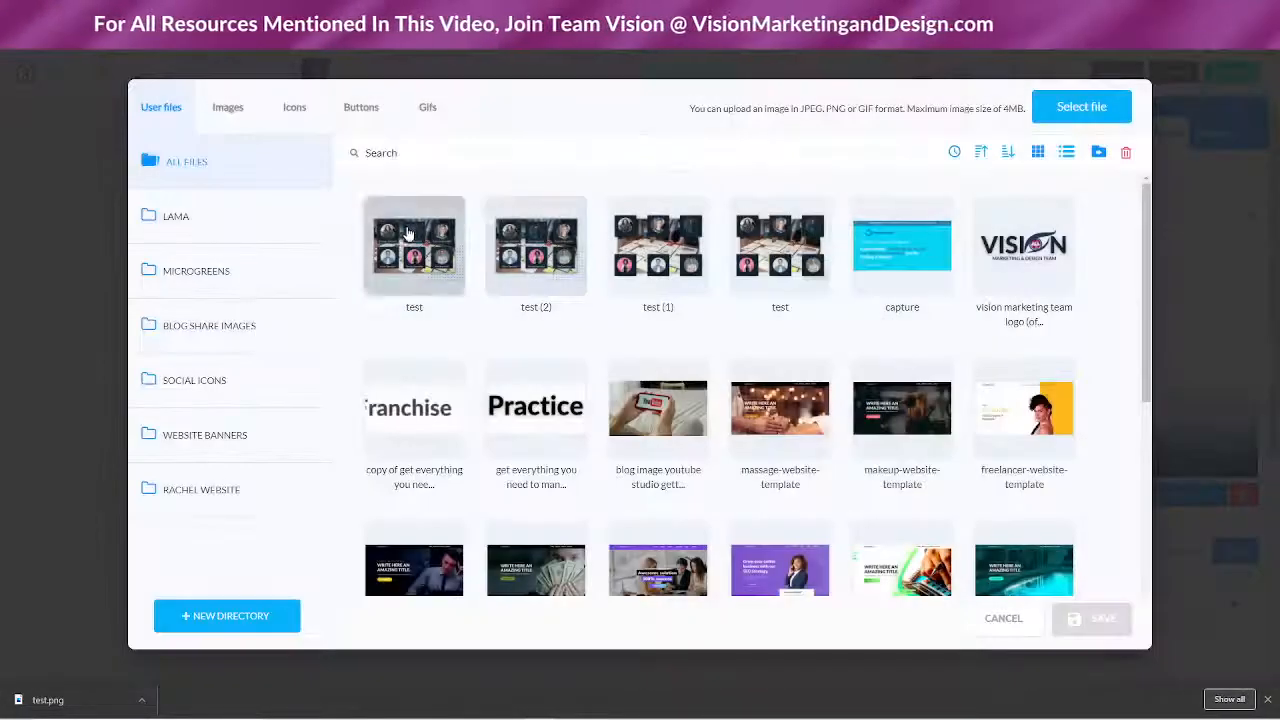
click(409, 234)
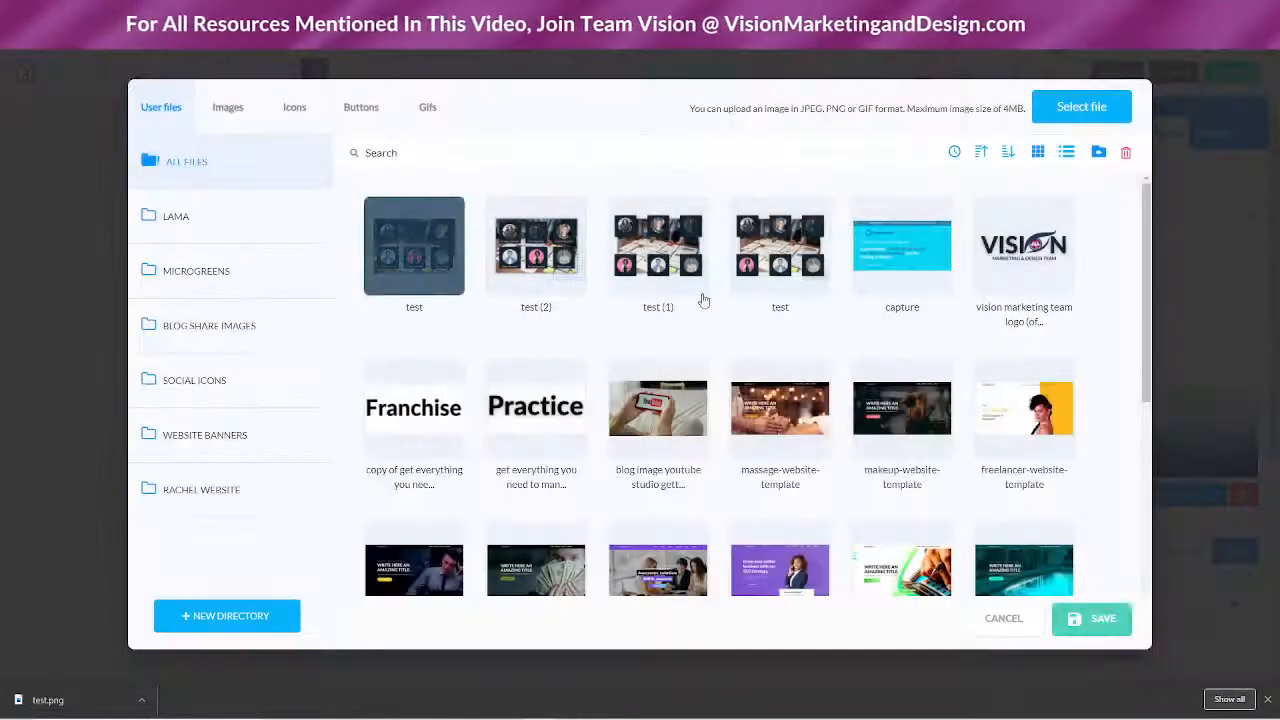
click(1097, 618)
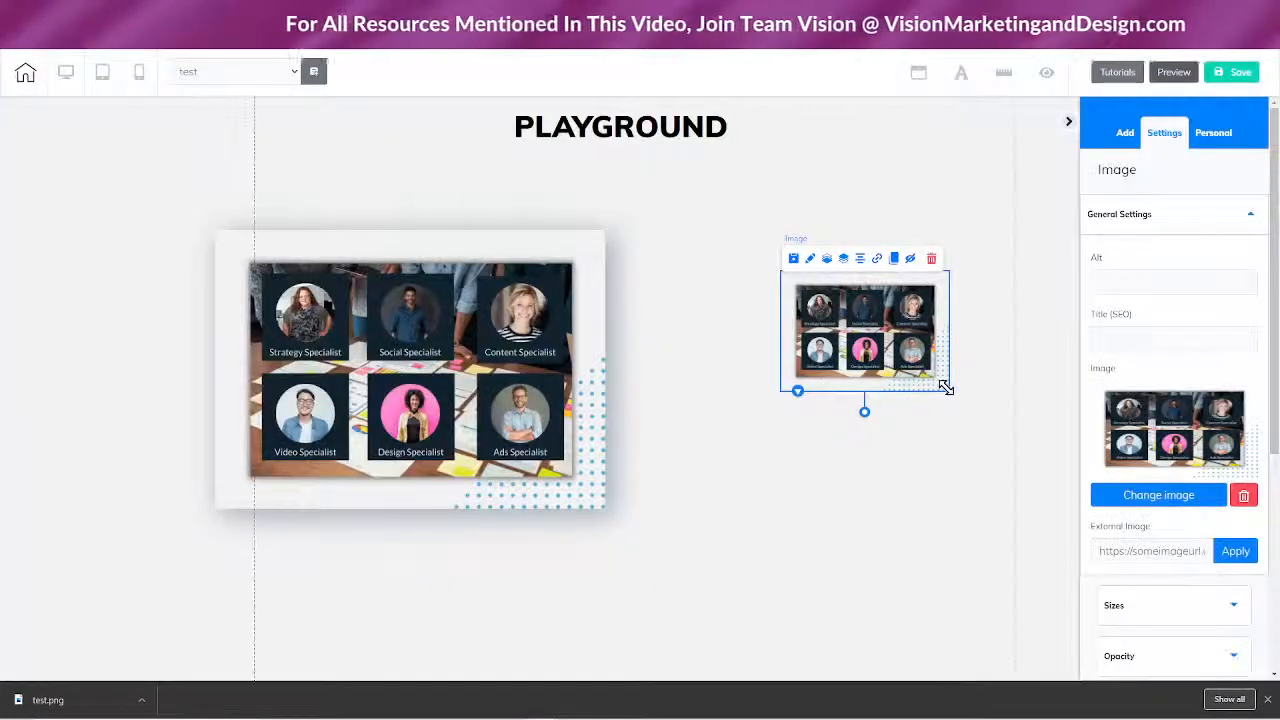
drag(945, 398, 1118, 660)
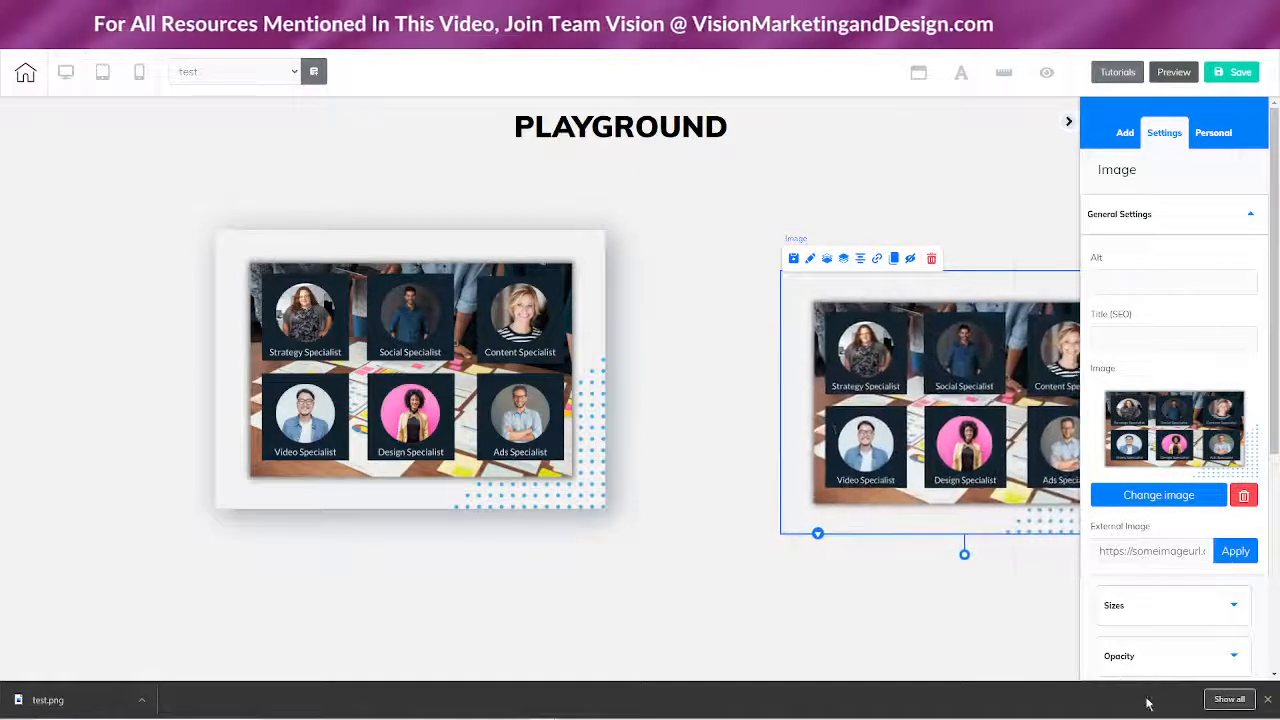
drag(938, 366, 782, 328)
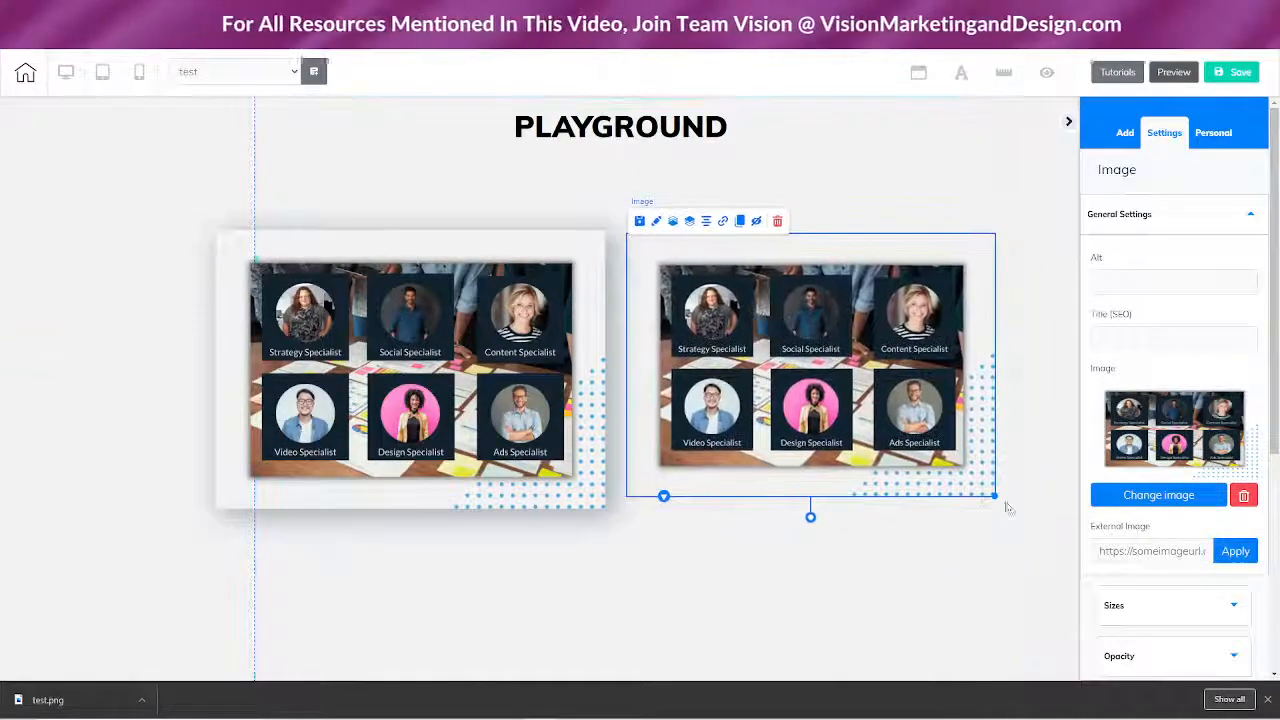
Step: Enlarge the plain team image to slightly more than the shadow image's width and align it beside the shadow image
drag(993, 493, 1049, 536)
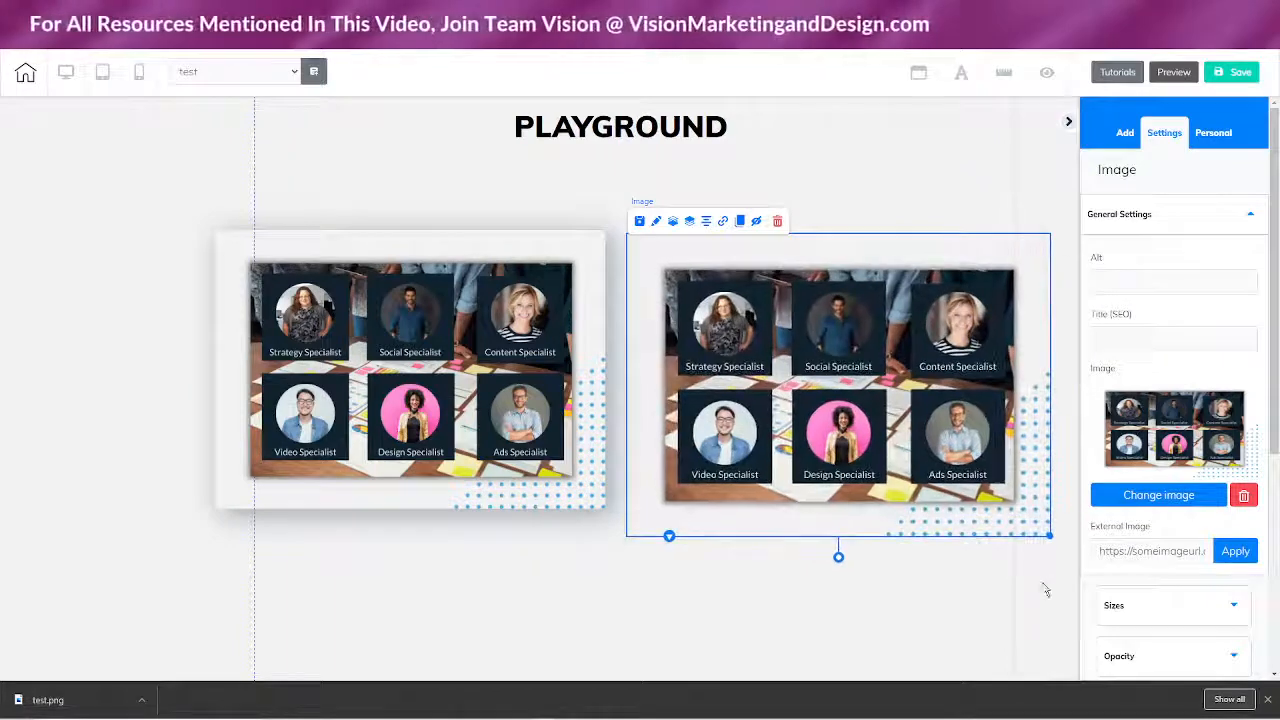
click(634, 608)
drag(848, 376, 833, 358)
click(894, 150)
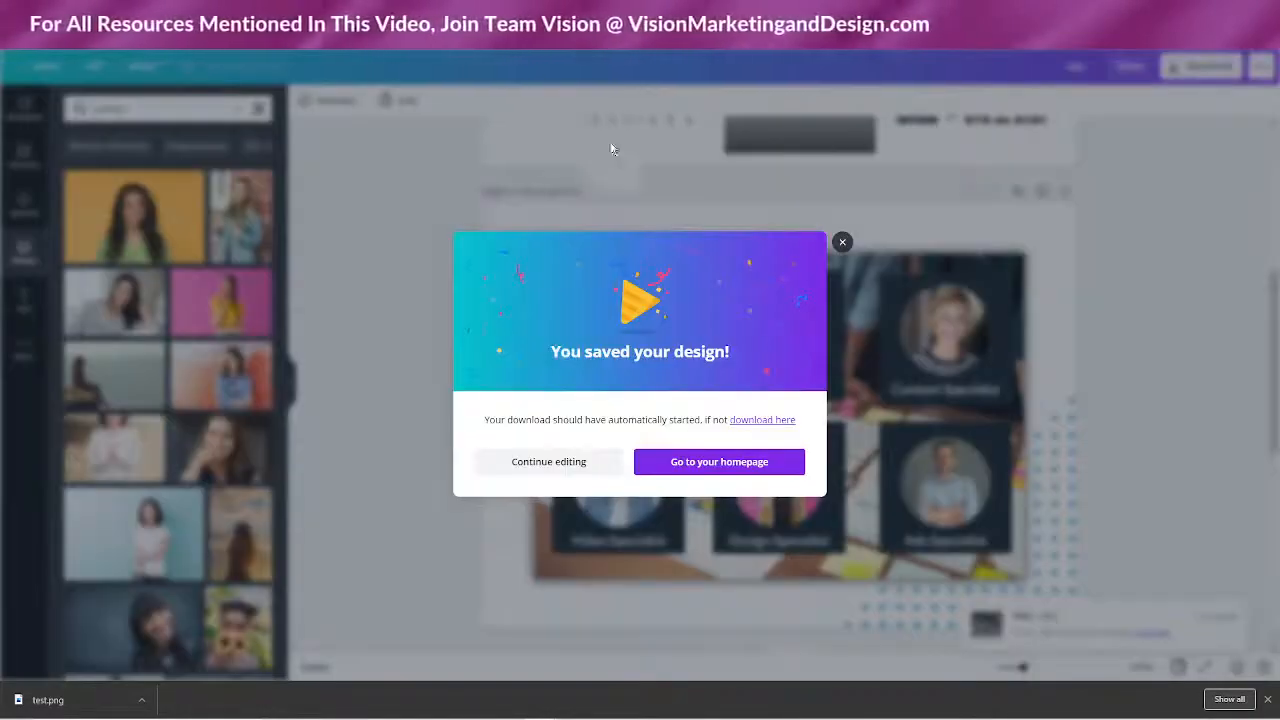
Step: Switch to Canva, dismiss the download confirmation, and delete the pattern page and the draft page with placeholder subheadings
click(531, 472)
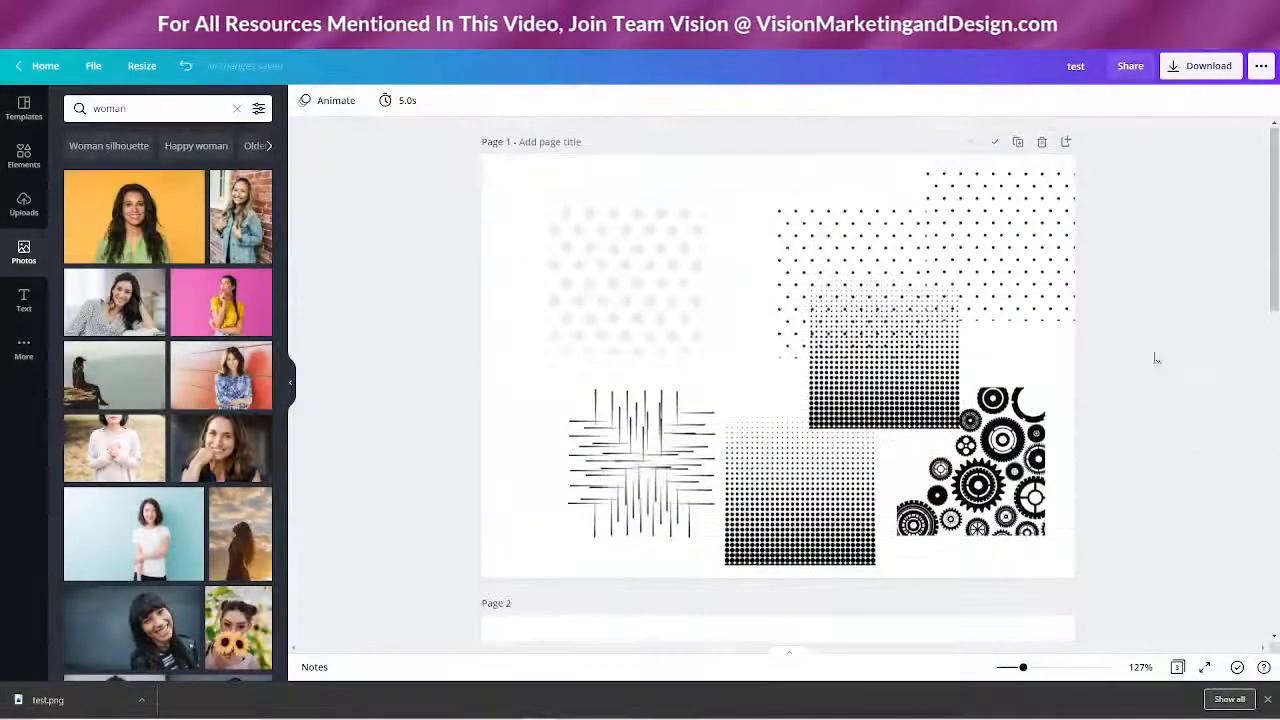
click(1041, 145)
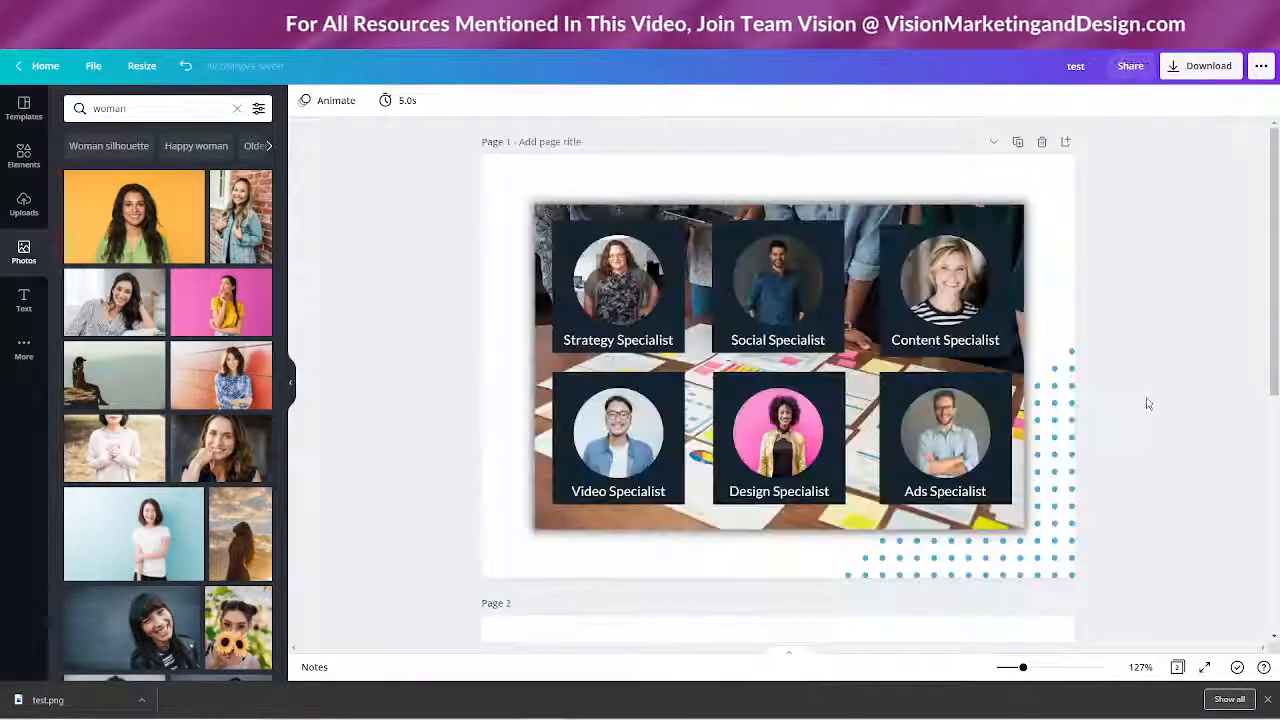
scroll(1150, 395, down, 5)
scroll(1160, 400, up, 2)
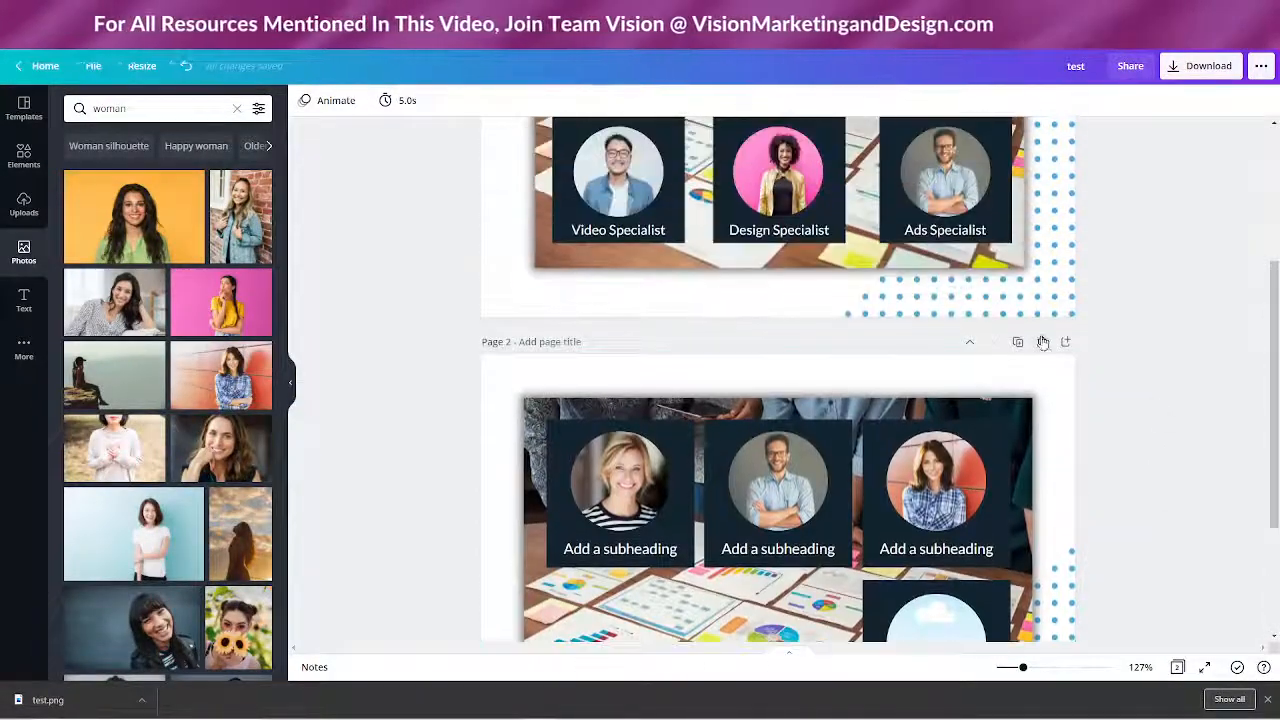
click(1040, 337)
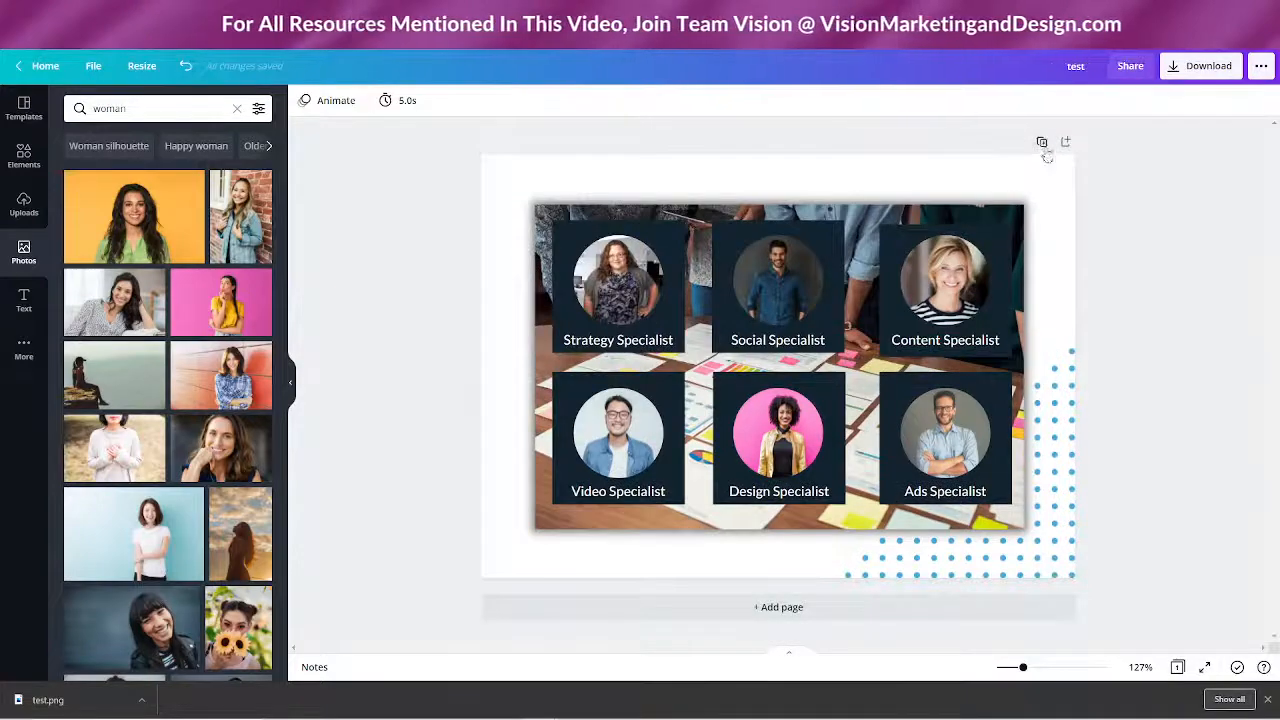
Step: Duplicate the team page and remove the Ads Specialist card, with its background, photo frame and caption, from the copy
click(1041, 142)
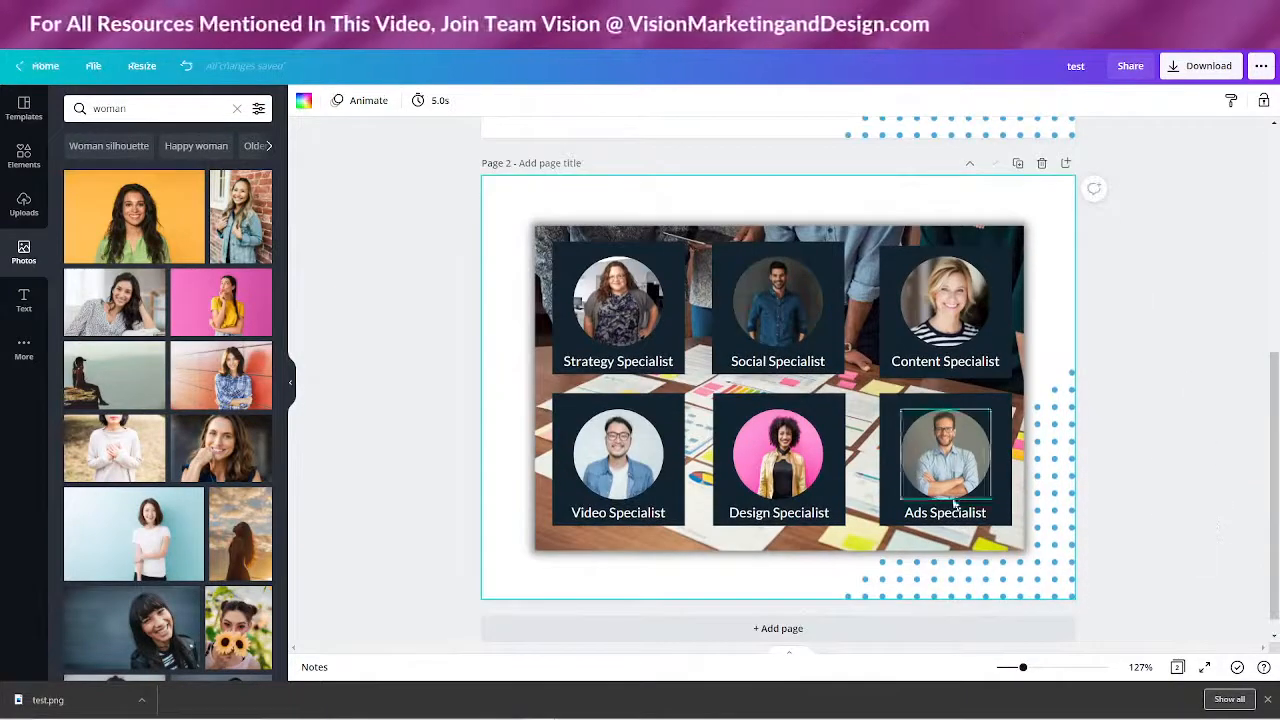
click(892, 403)
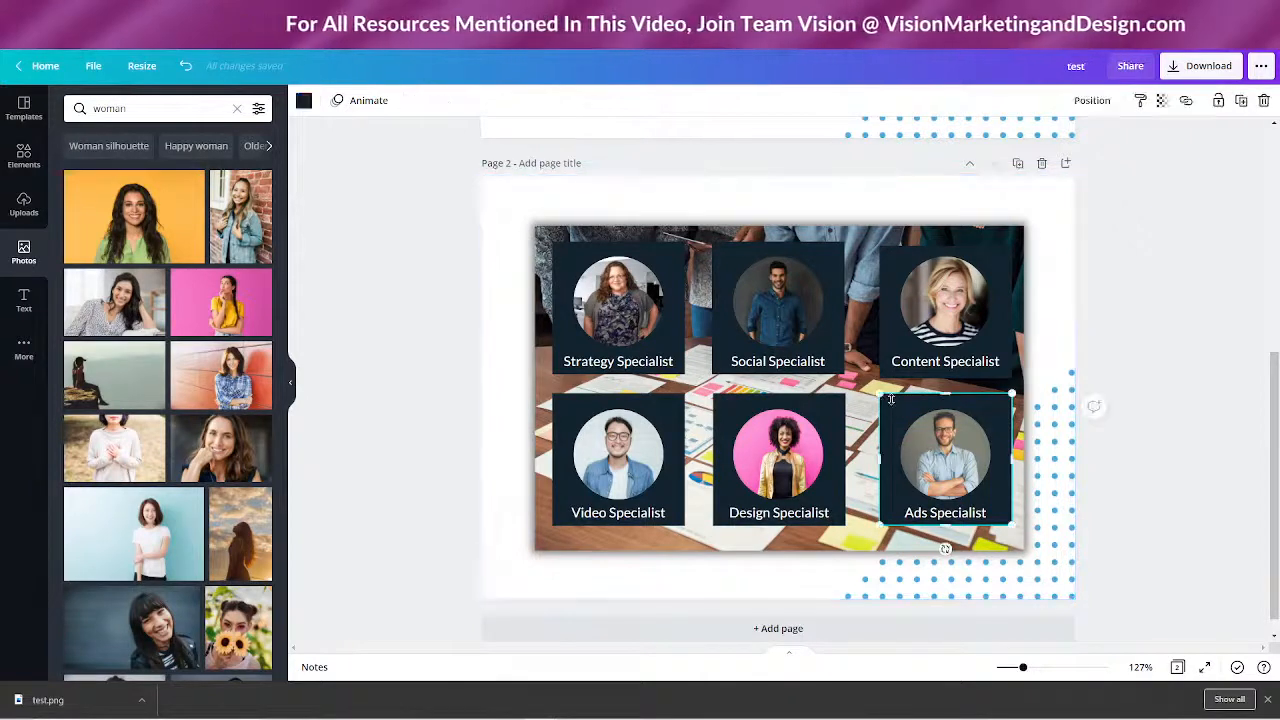
key(Delete)
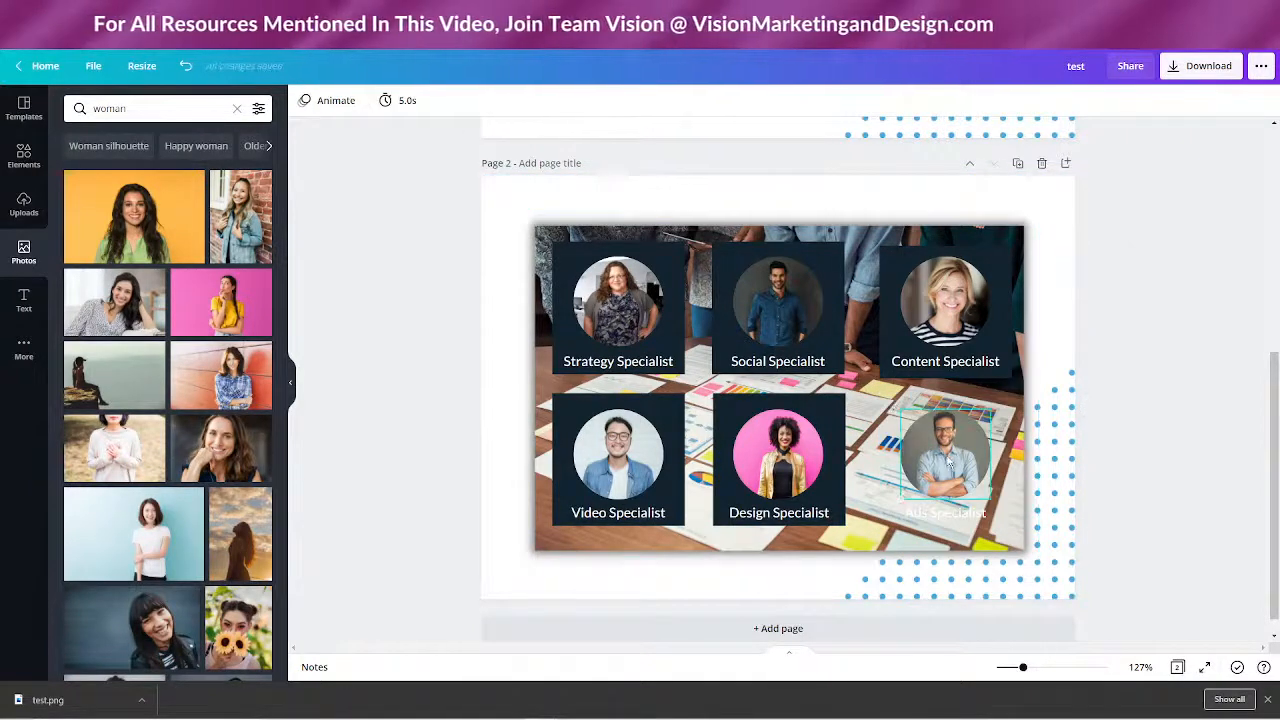
click(912, 438)
key(Delete)
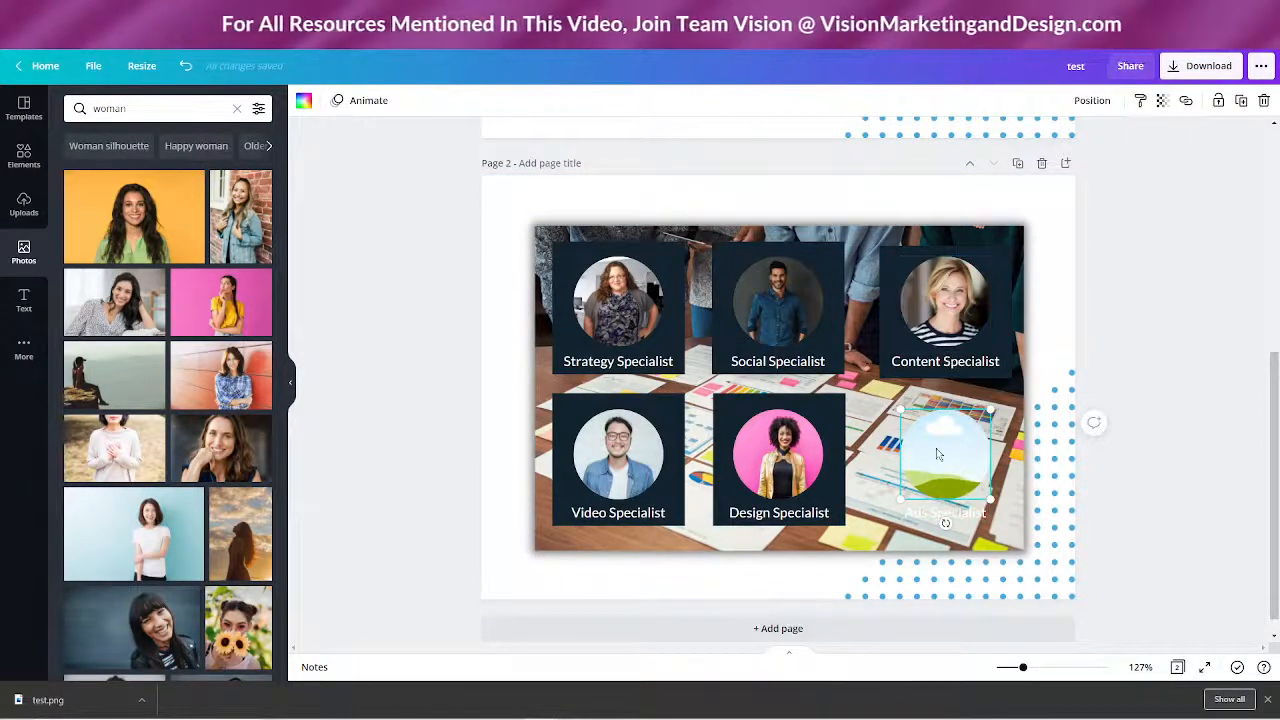
key(Delete)
click(945, 513)
key(Delete)
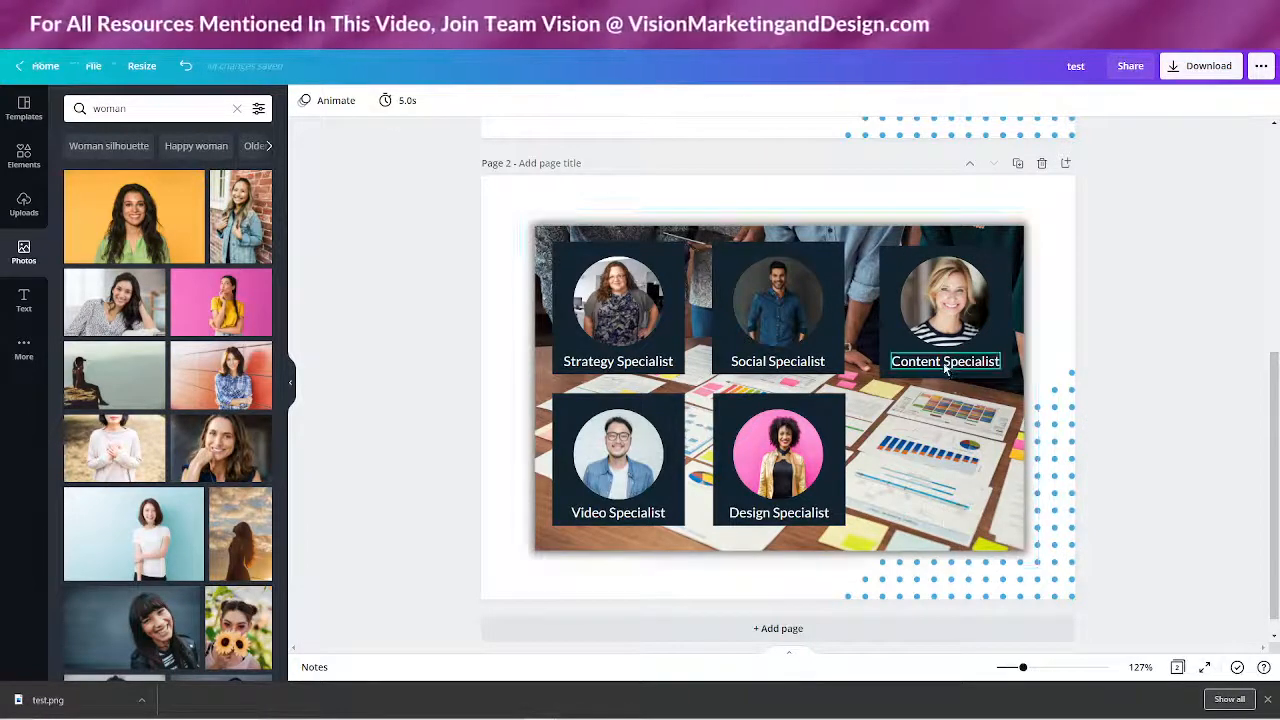
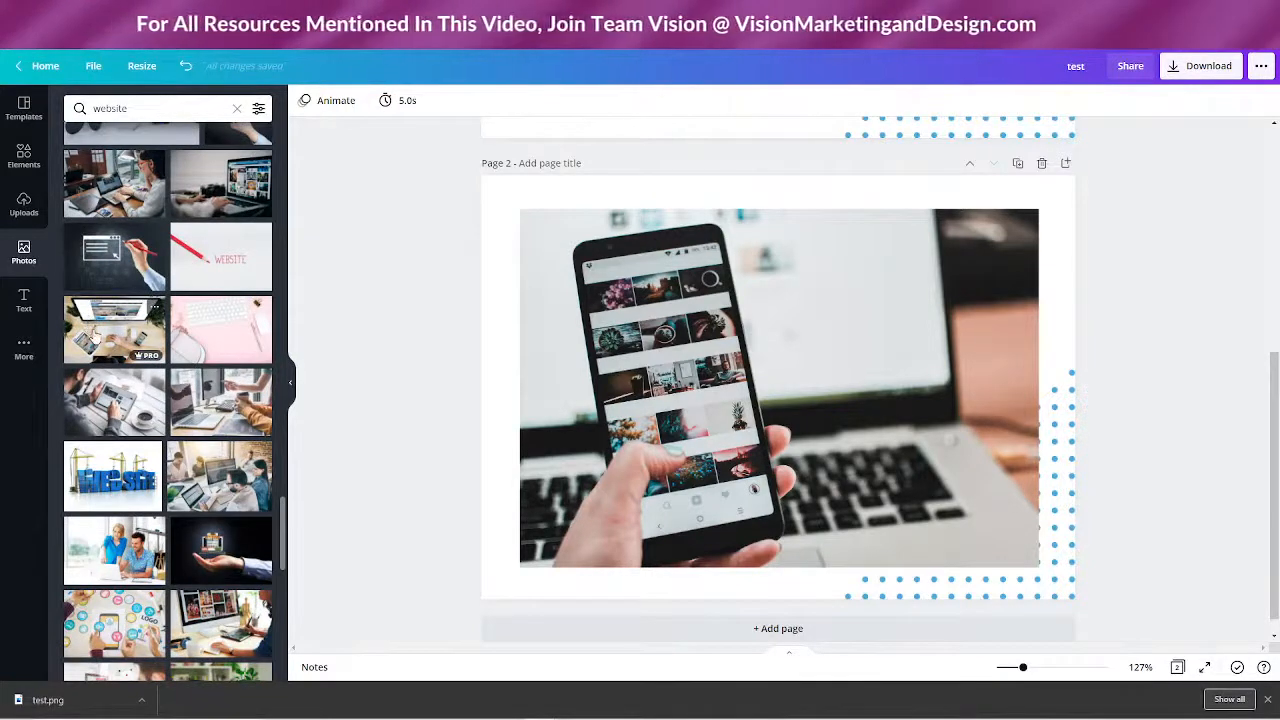
Step: Replace the phone photo on page 2 with the desk photo of the Trends magazine website and apply a Glow shadow
scroll(110, 400, up, 3)
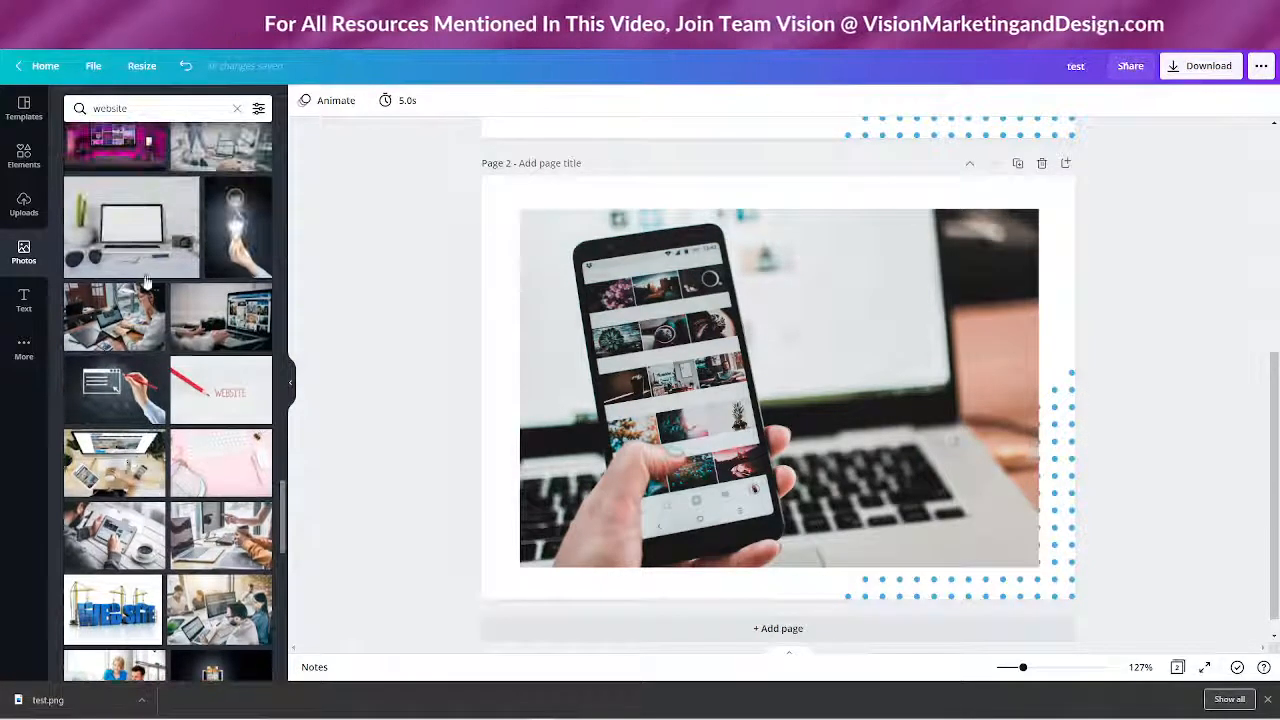
drag(100, 495, 610, 366)
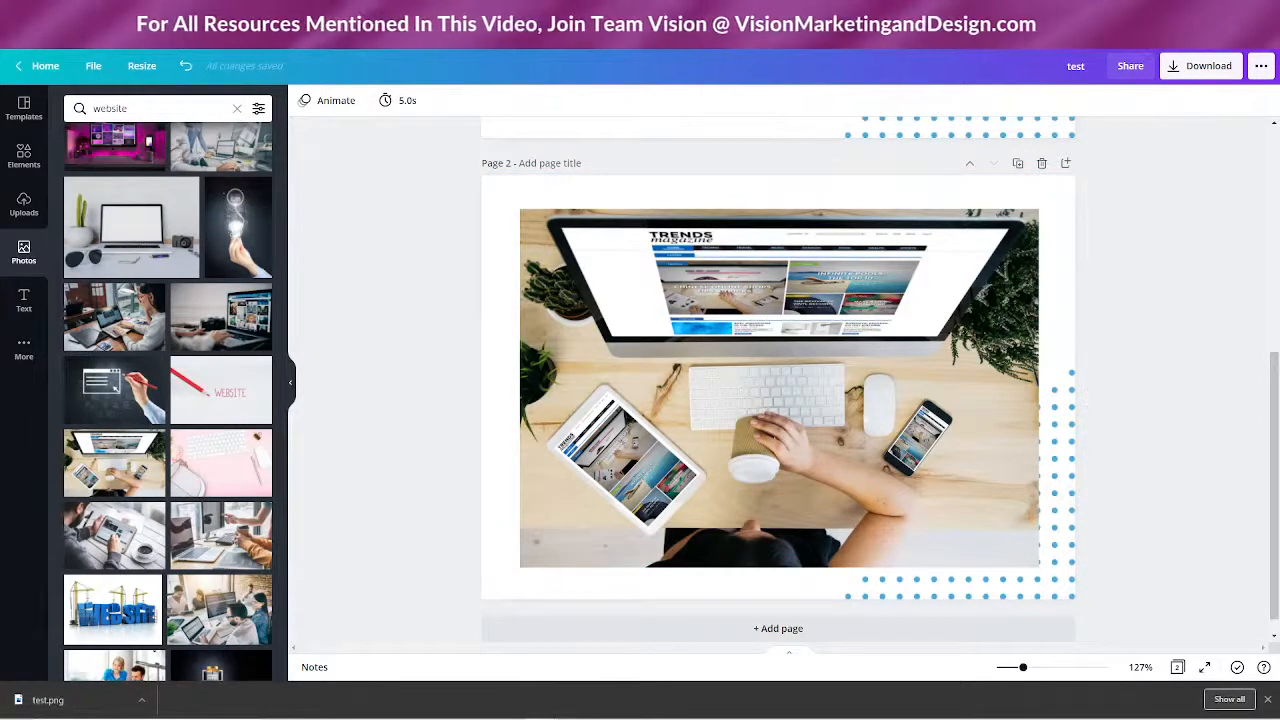
click(619, 385)
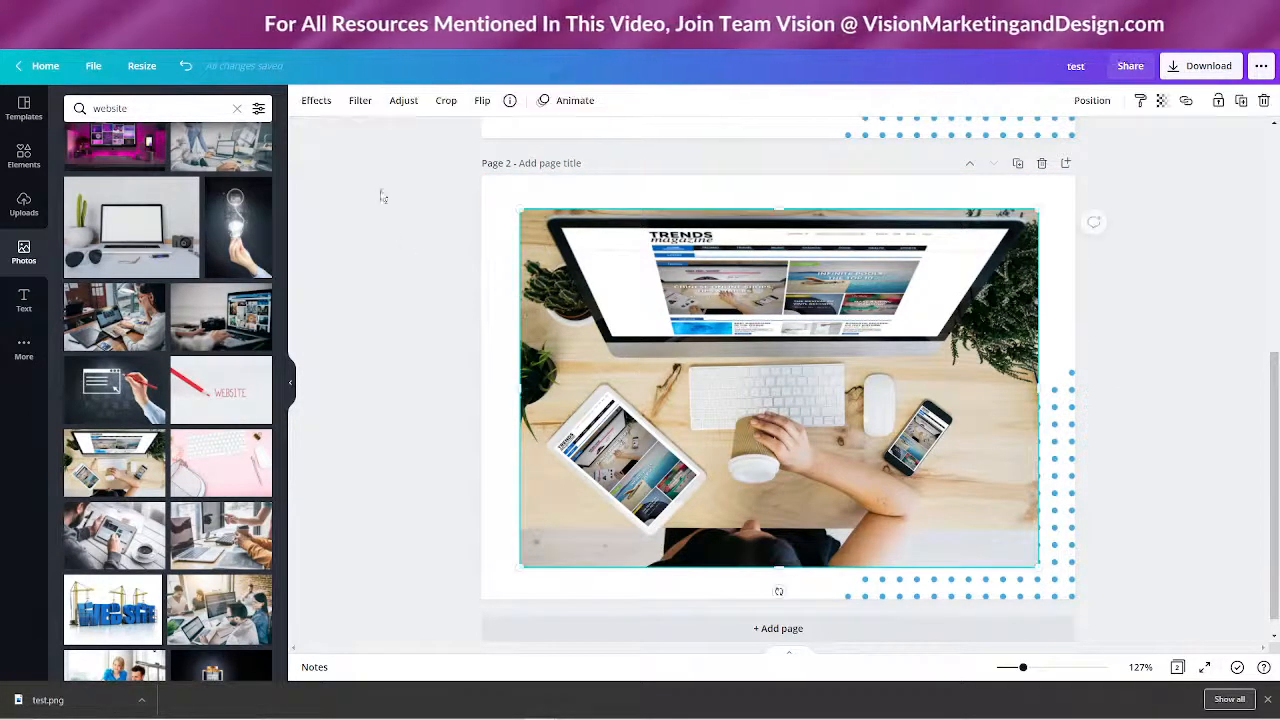
click(300, 103)
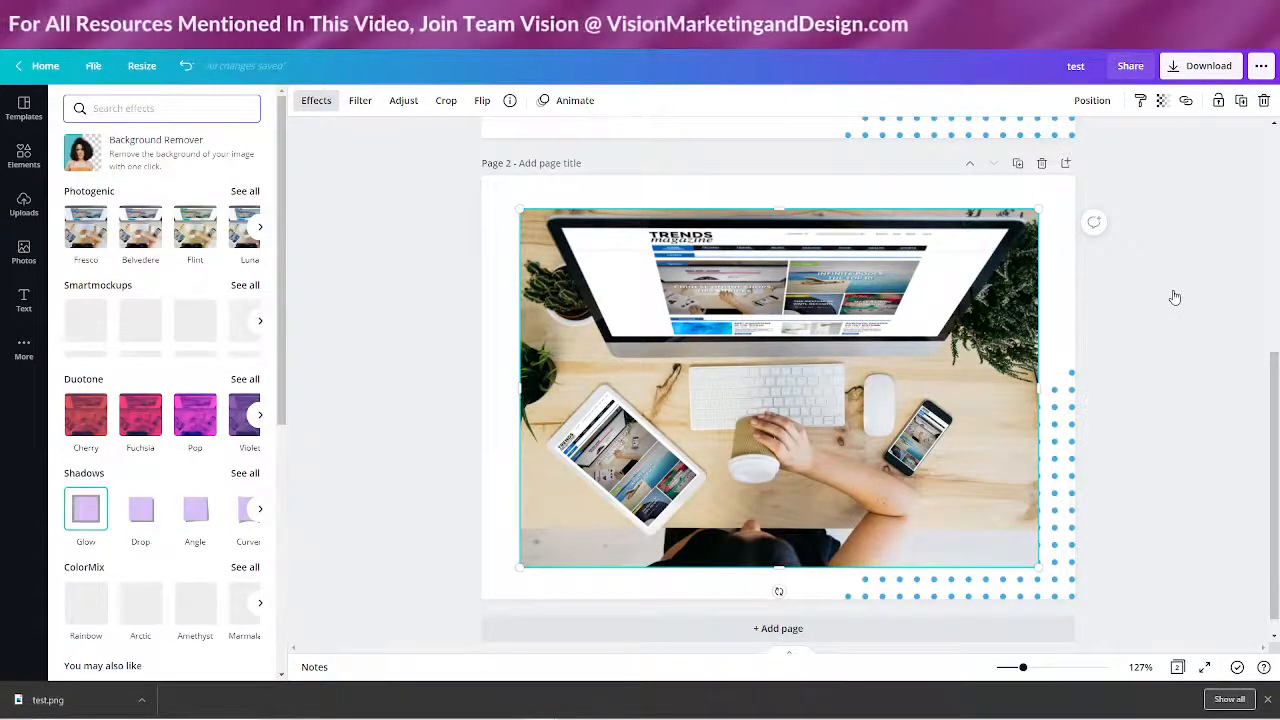
click(86, 509)
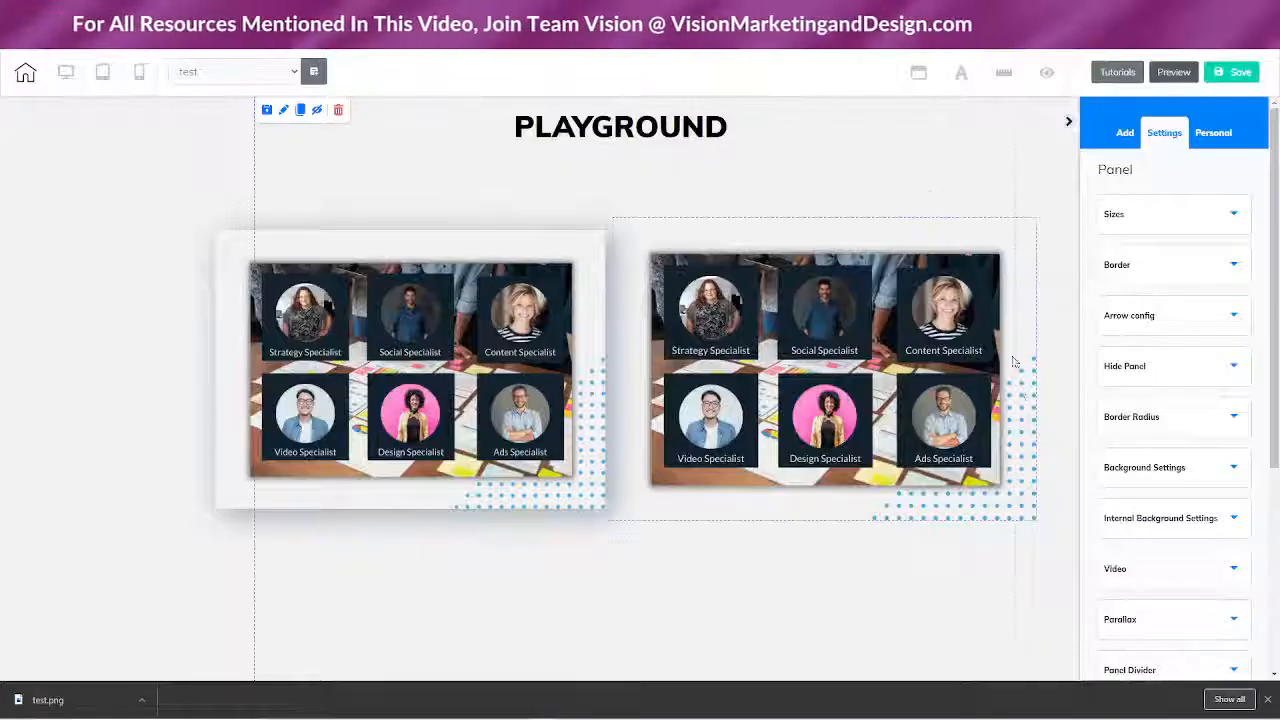
Step: Switch to the website builder, move the plain team image over the shadow image, and display the full Add Element list
drag(921, 412, 317, 453)
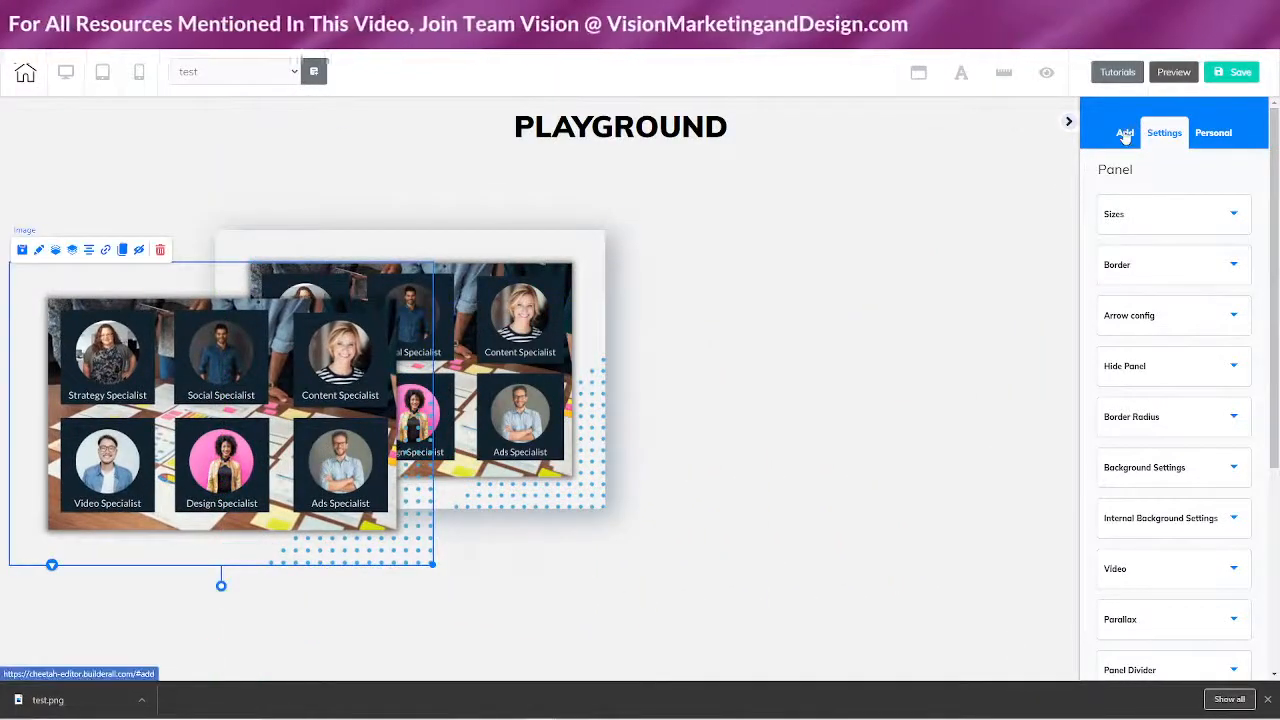
click(1127, 134)
click(1227, 172)
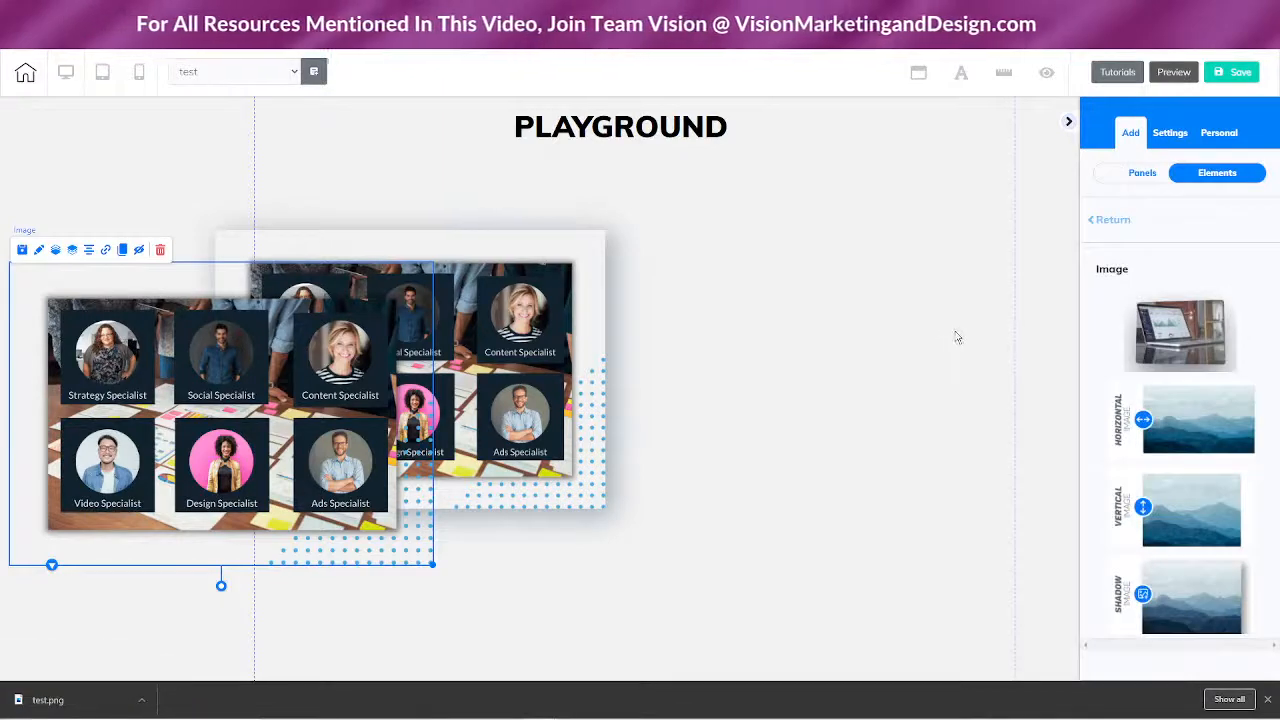
click(1112, 221)
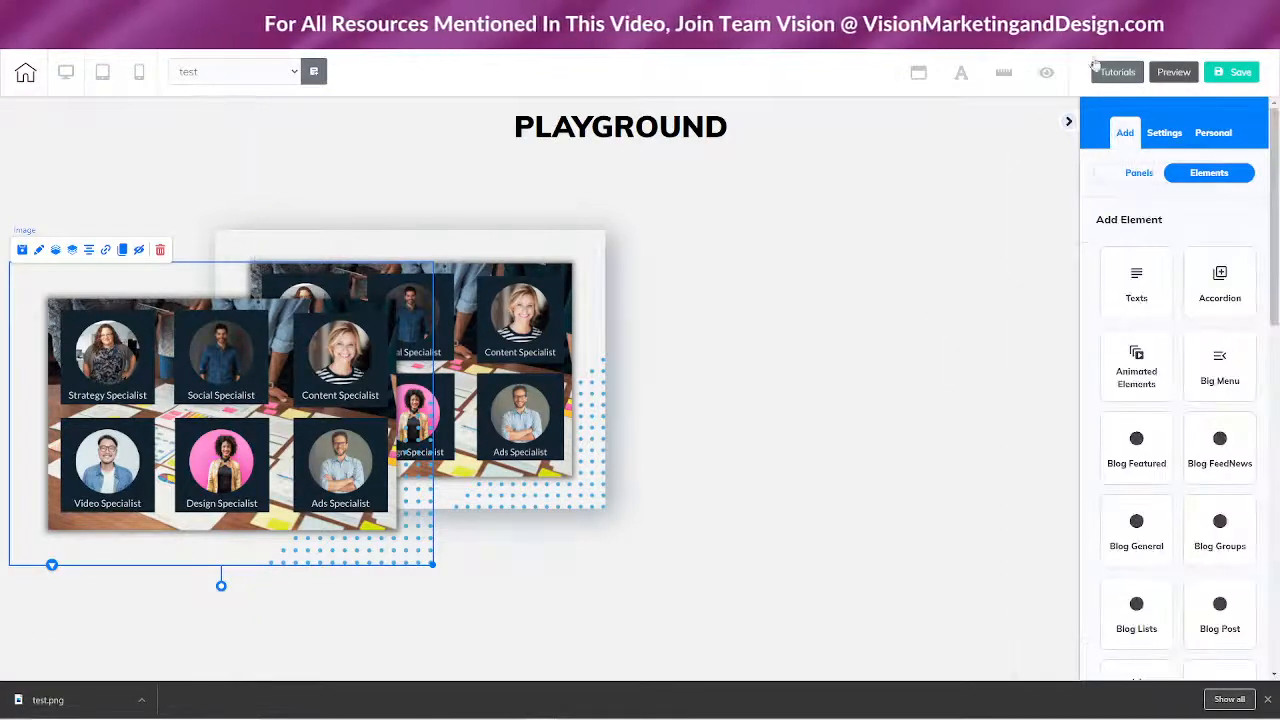
click(1271, 700)
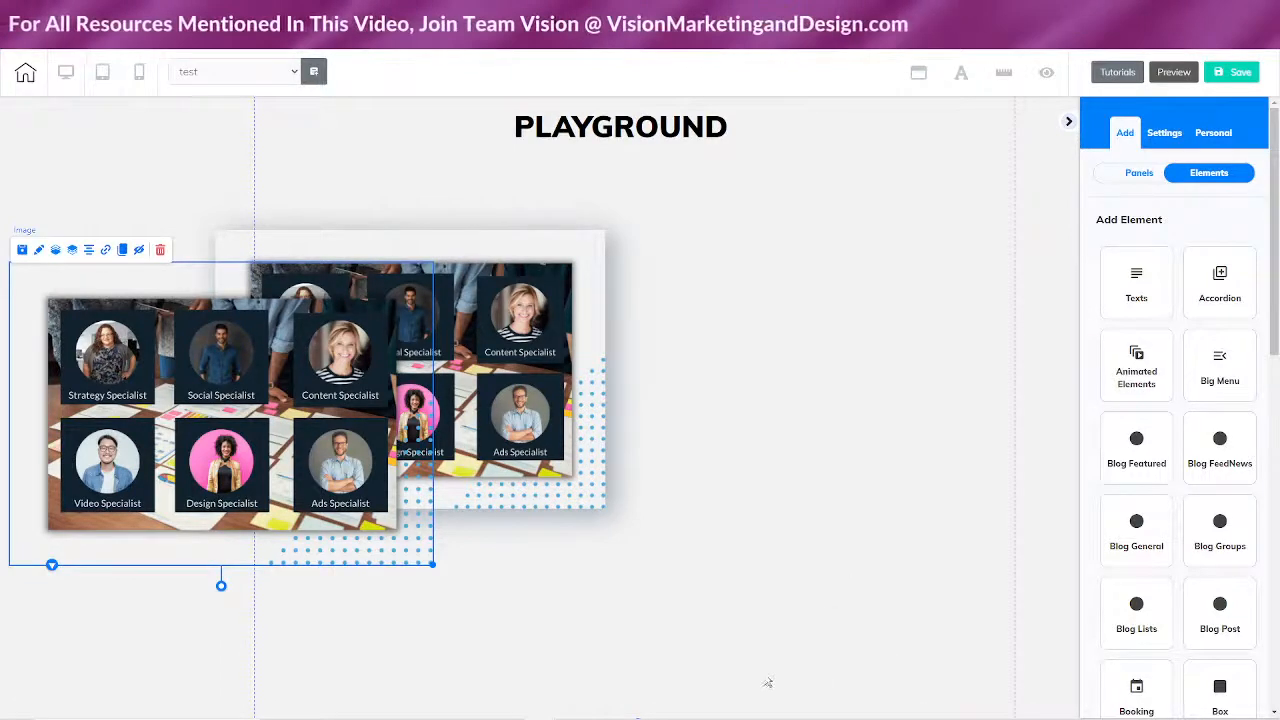
Step: Switch to Snipping Tool and close the old snip without saving it
mouse_move(560, 714)
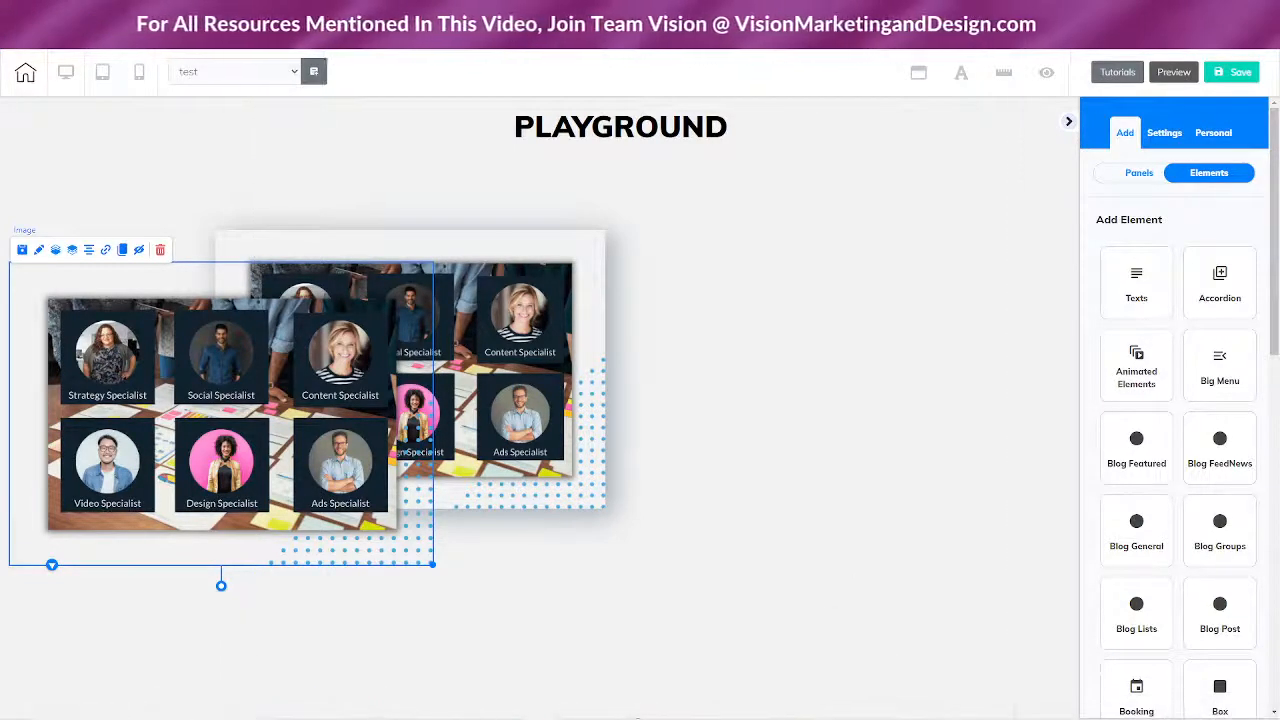
mouse_move(479, 709)
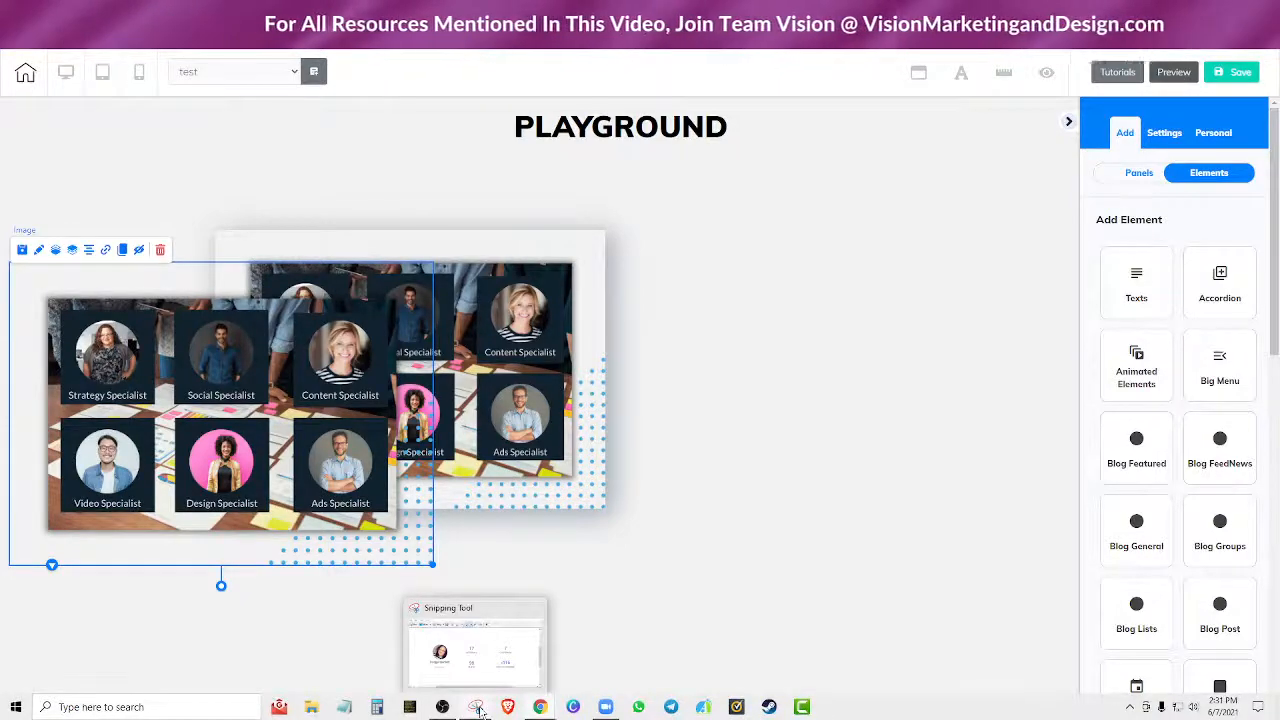
click(478, 708)
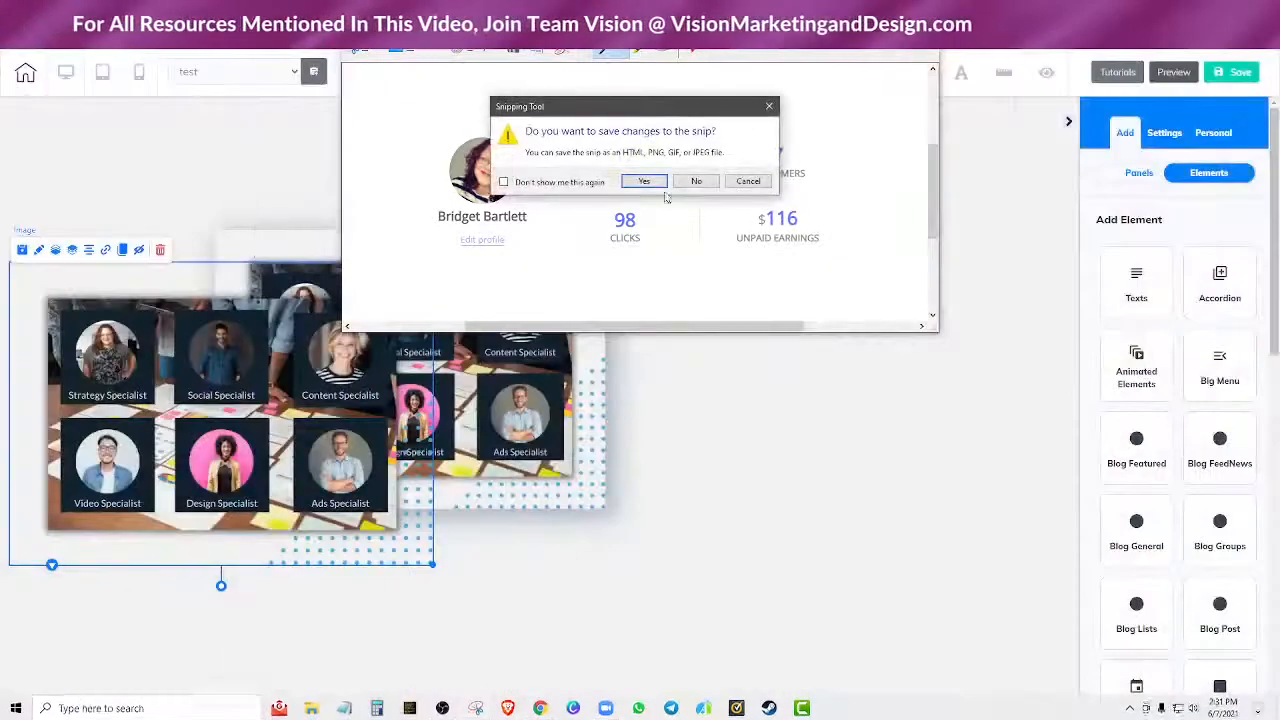
click(704, 182)
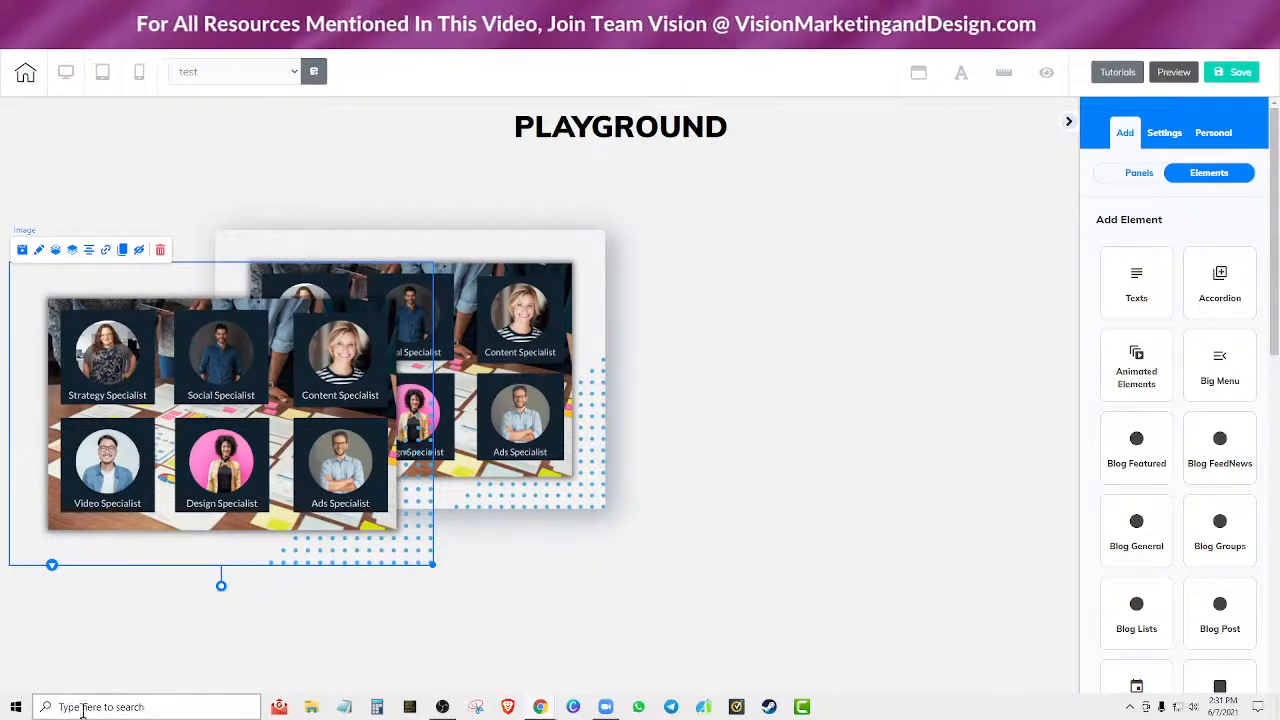
Step: Reopen Snipping Tool and capture a new snip of the website builder's Add Element panel, down to the blog elements
click(475, 707)
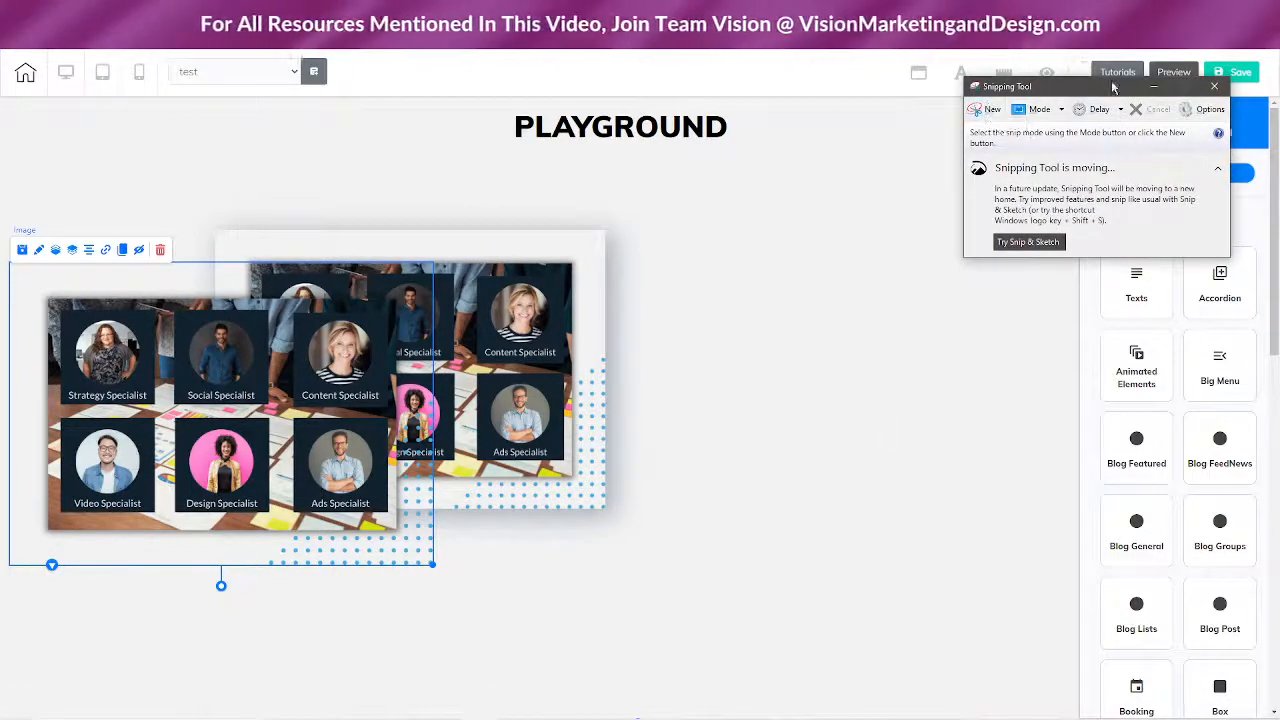
drag(1113, 88, 736, 67)
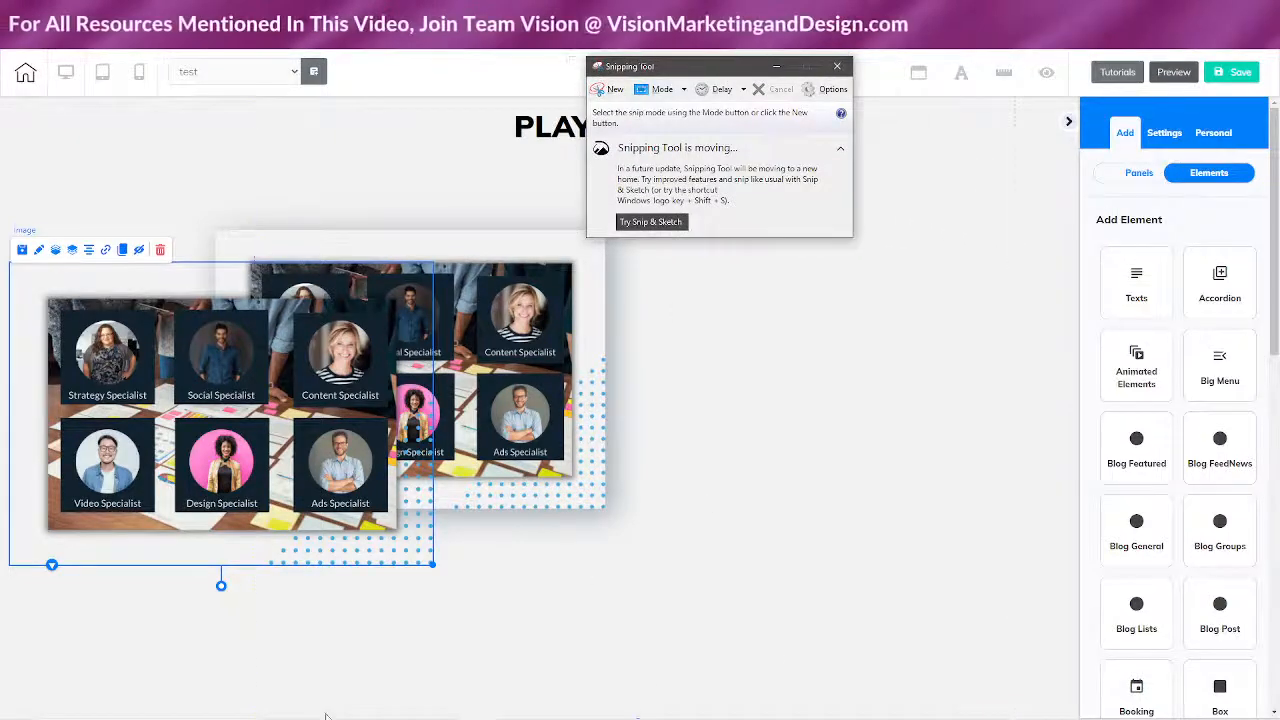
click(604, 91)
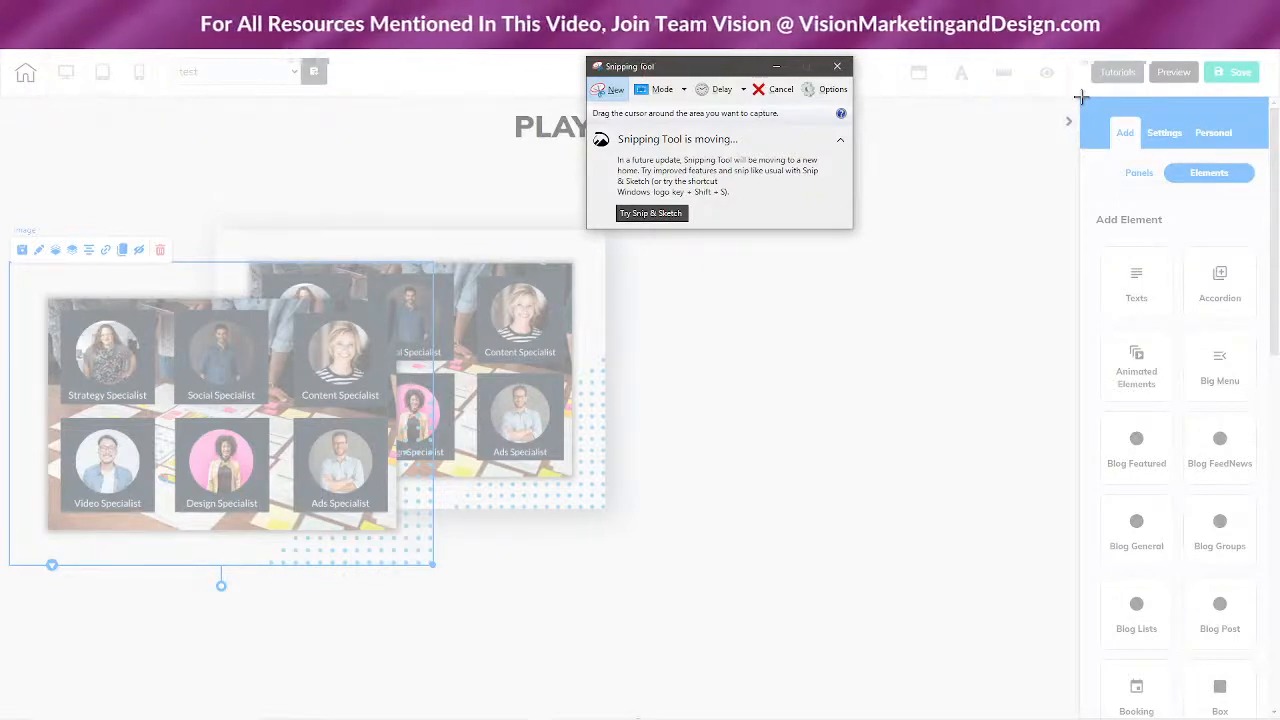
drag(1079, 97, 1268, 657)
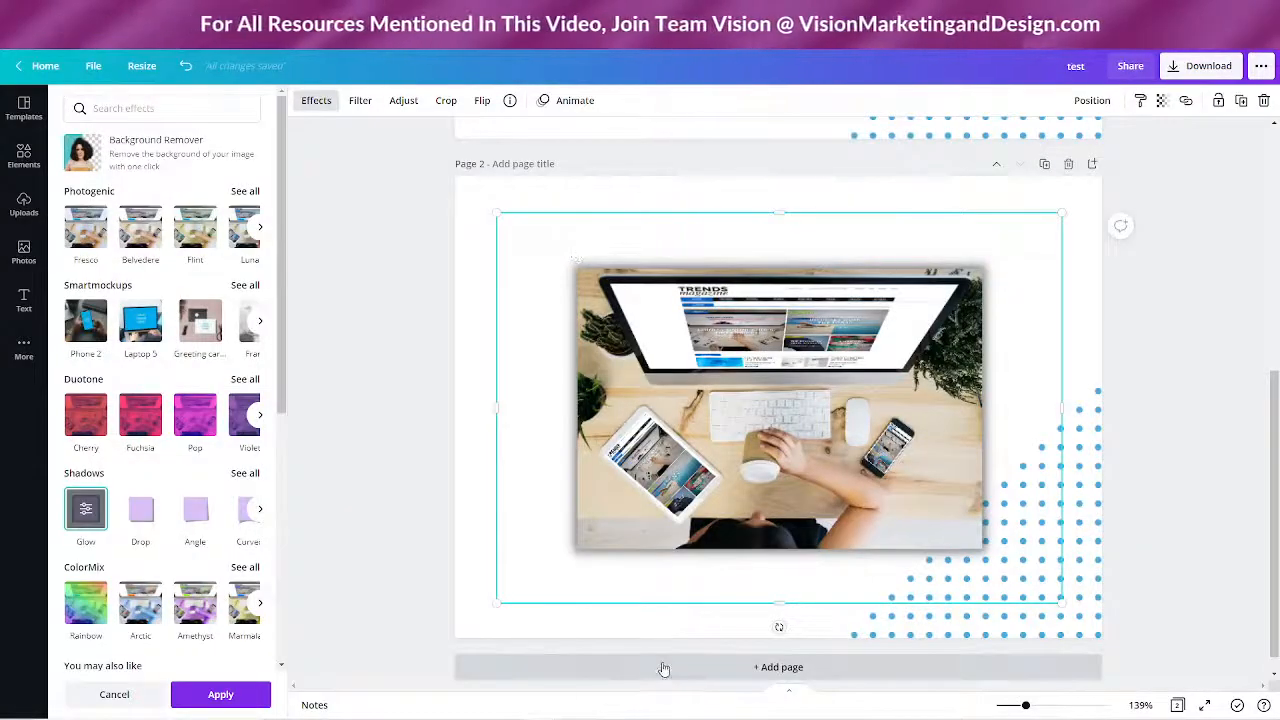
Step: Switch to Canva, add a third page, paste the panel snip there, enlarge it to nearly page height and centre it
click(663, 669)
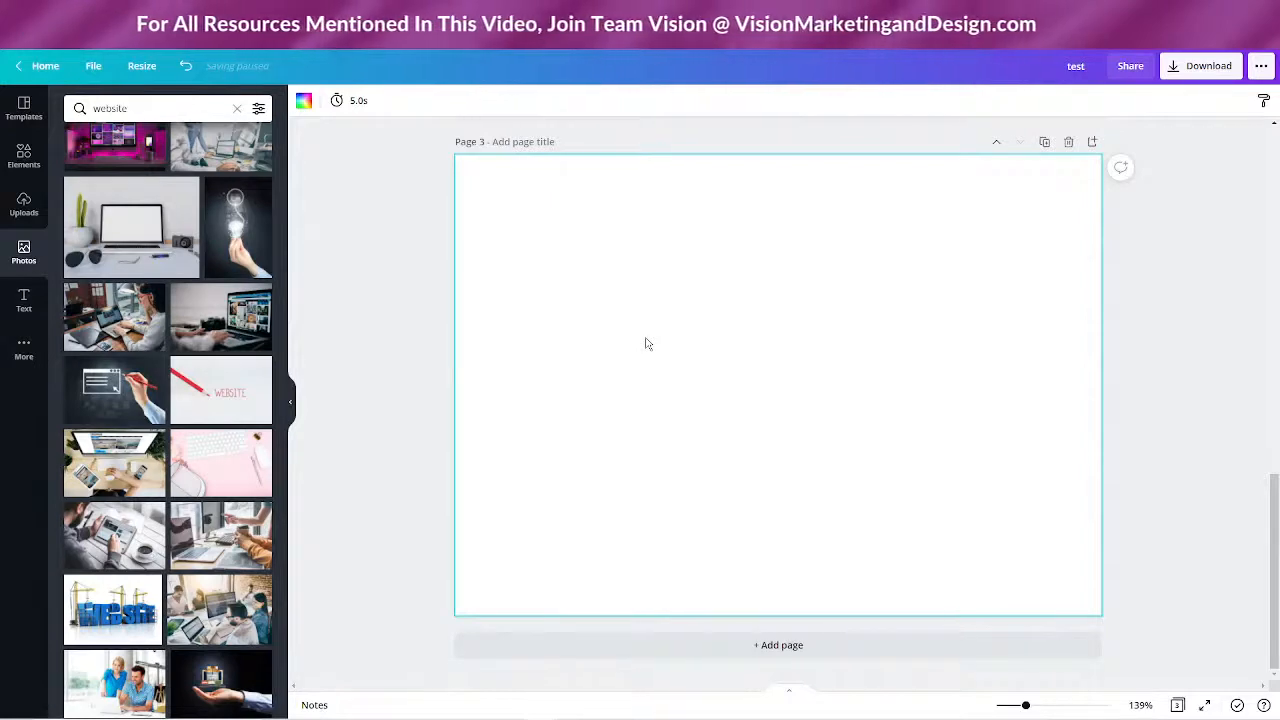
key(ctrl+v)
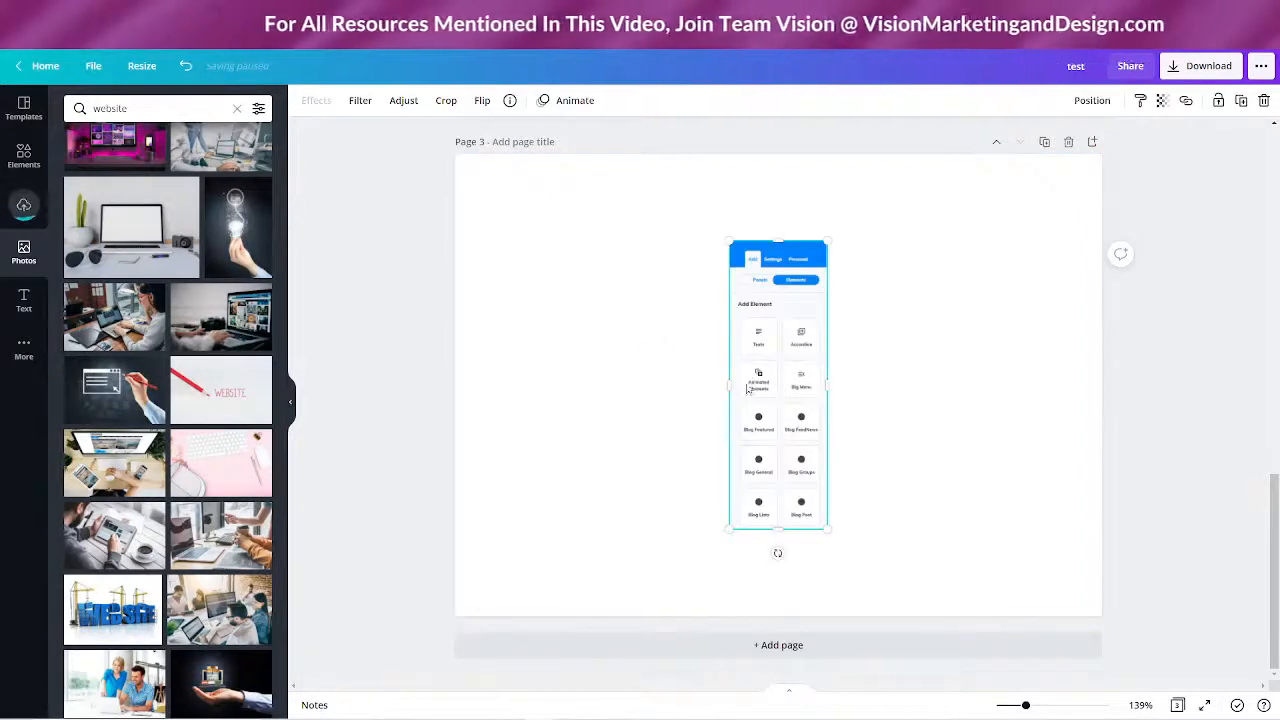
drag(752, 373, 626, 337)
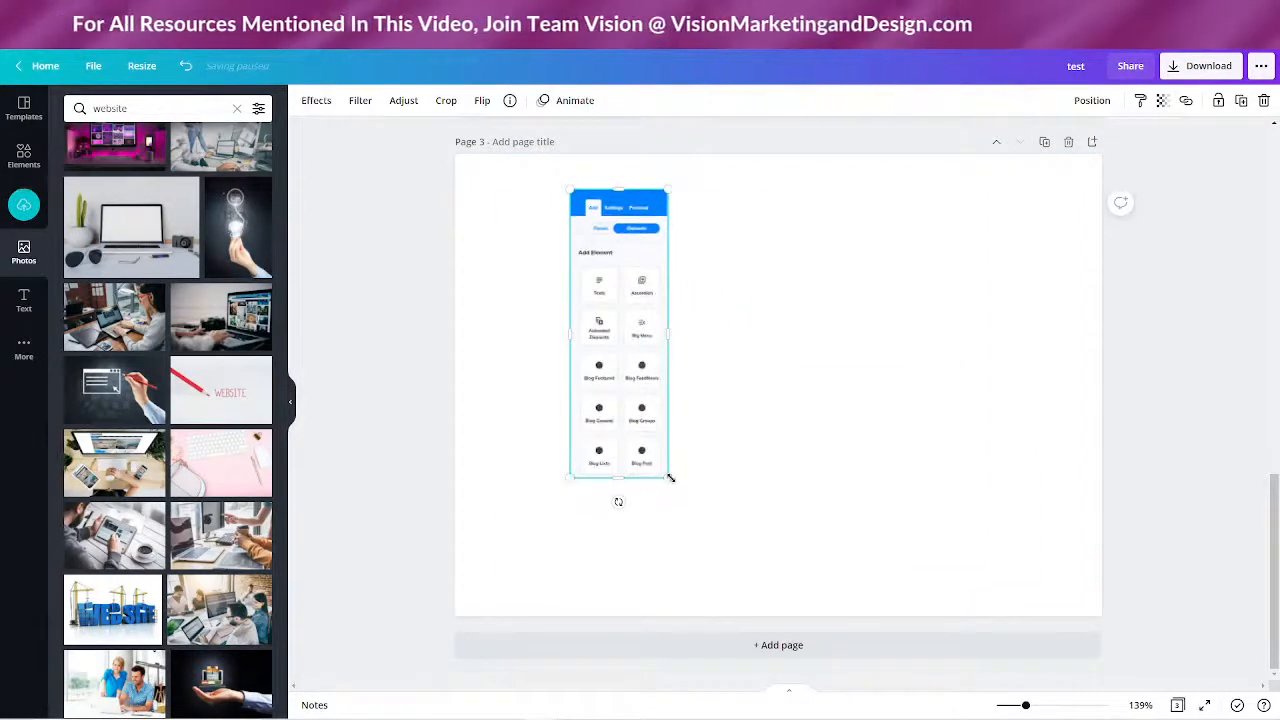
drag(669, 477, 772, 585)
drag(652, 438, 790, 440)
Step: Move the panel snip from page 3 to page 2, placing it at the lower-left corner of the desk photo
scroll(934, 535, up, 5)
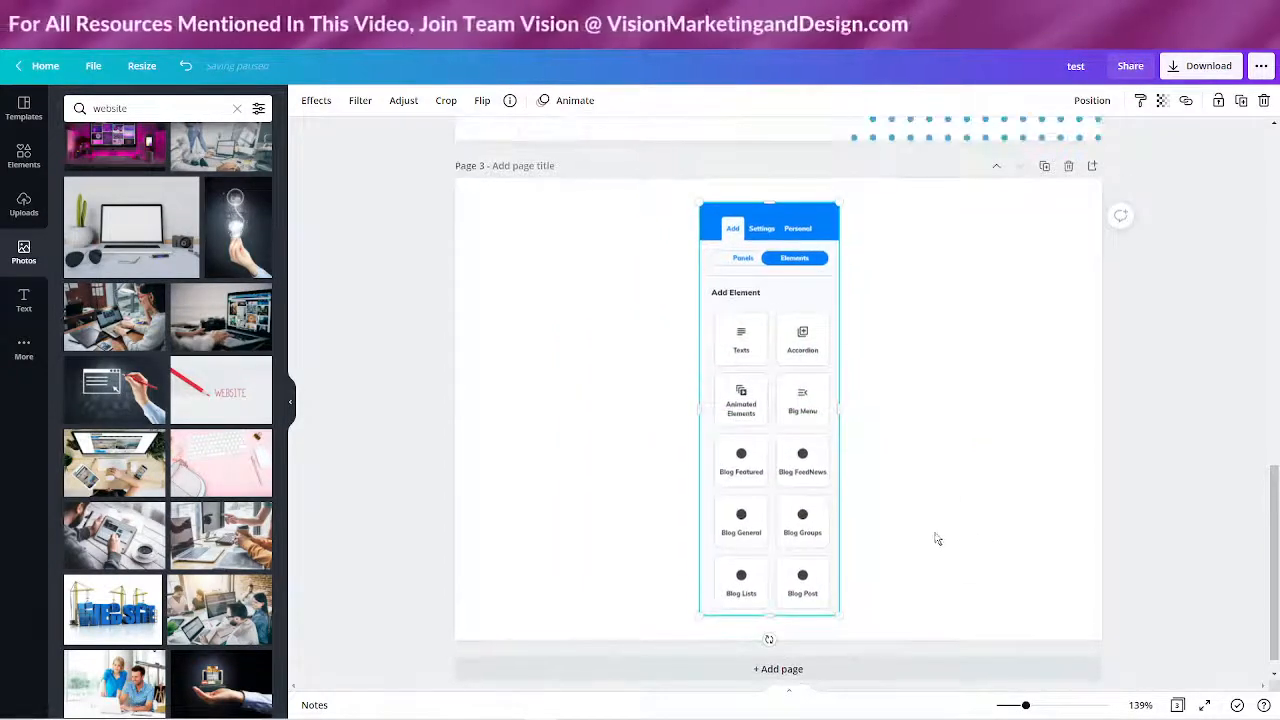
drag(787, 656, 656, 174)
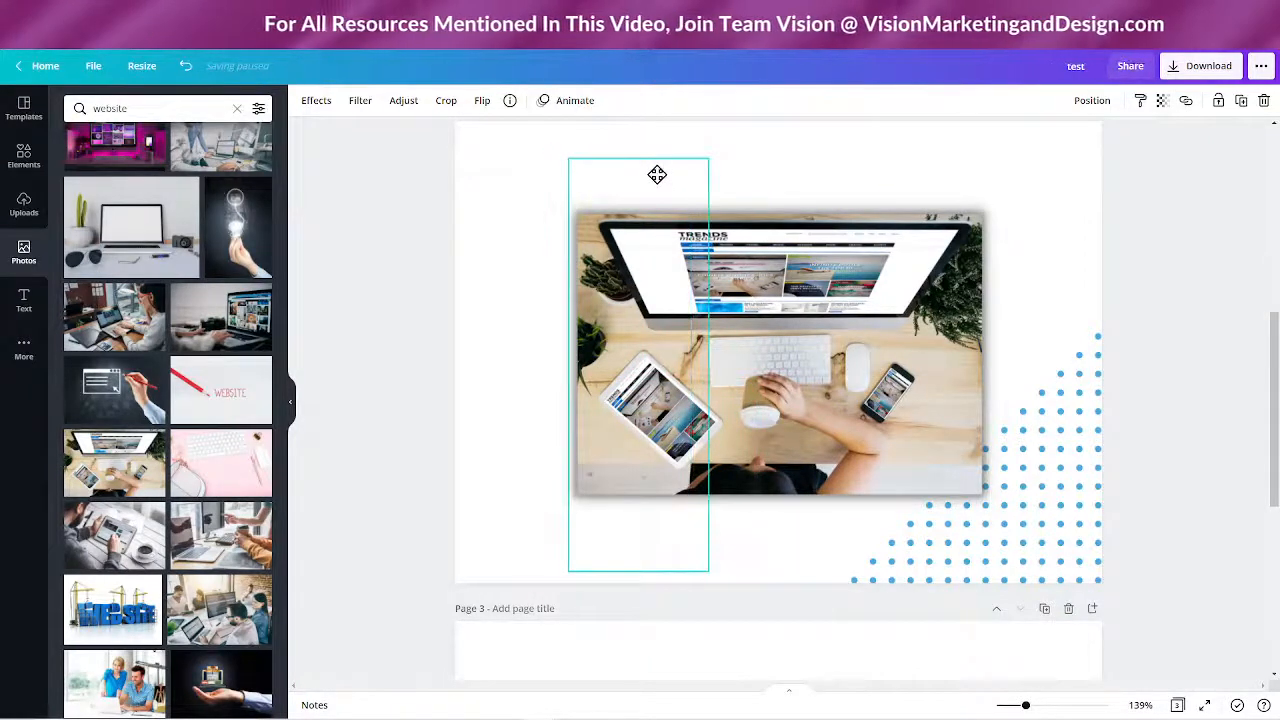
drag(643, 349, 605, 680)
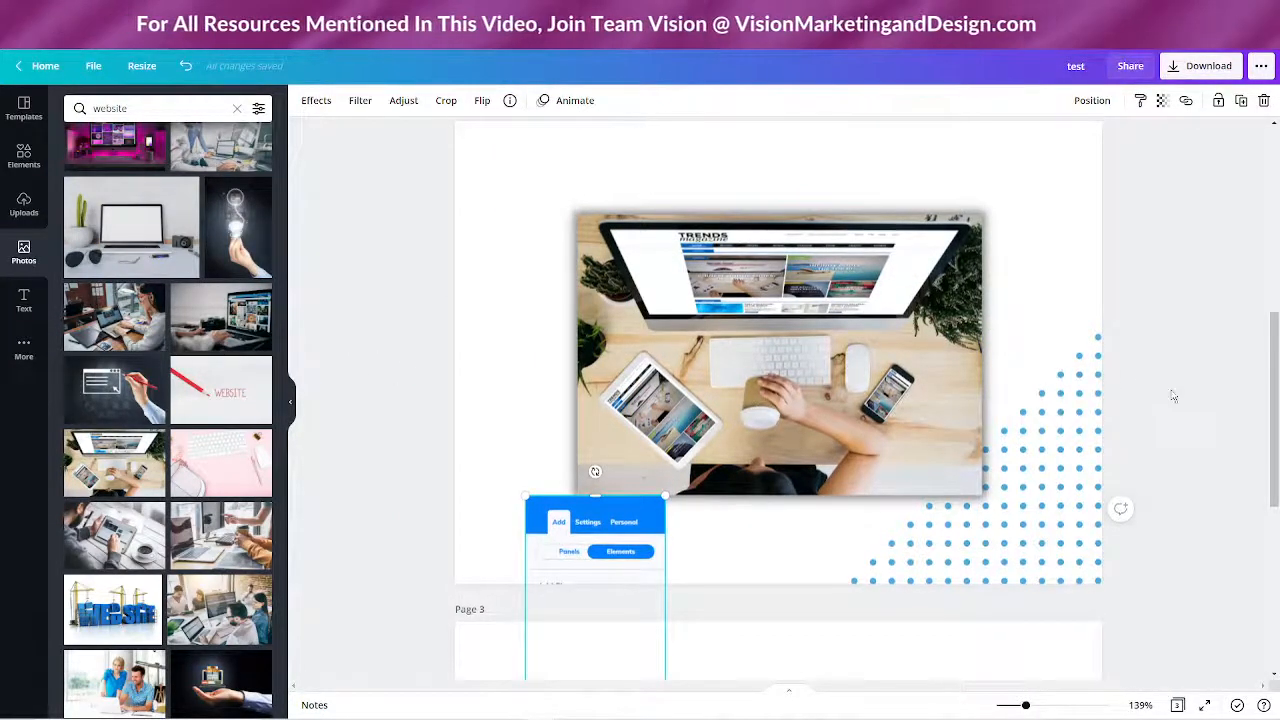
Step: Enlarge the glowing desk photo on page 2 outward from its upper-left and lower-right corners
scroll(1160, 398, up, 5)
scroll(1164, 386, down, 9)
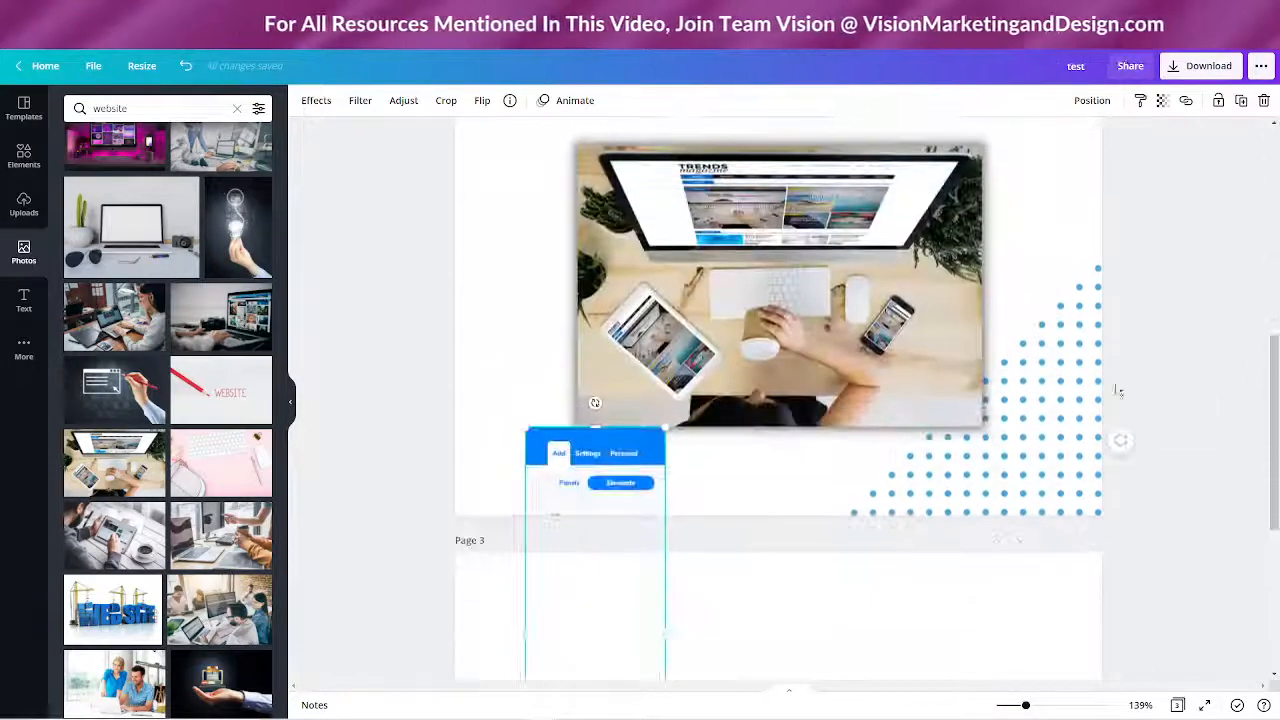
scroll(1000, 388, up, 4)
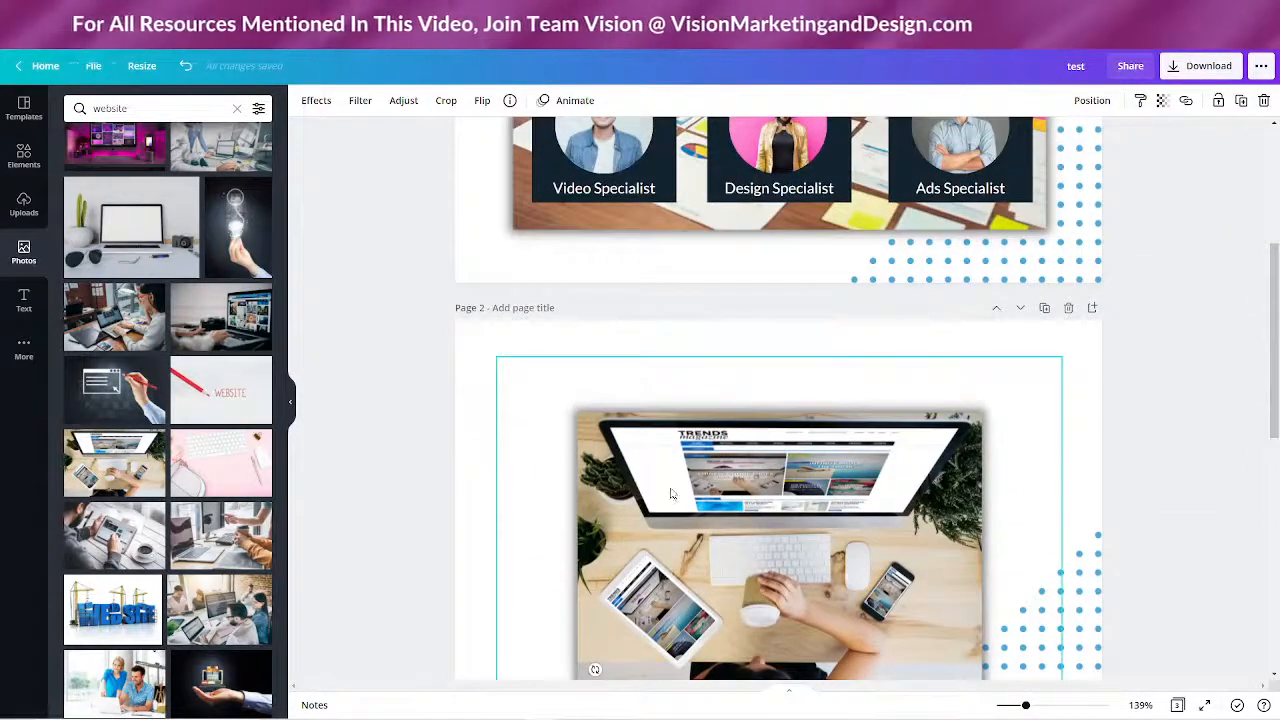
drag(497, 356, 413, 296)
scroll(1086, 198, down, 3)
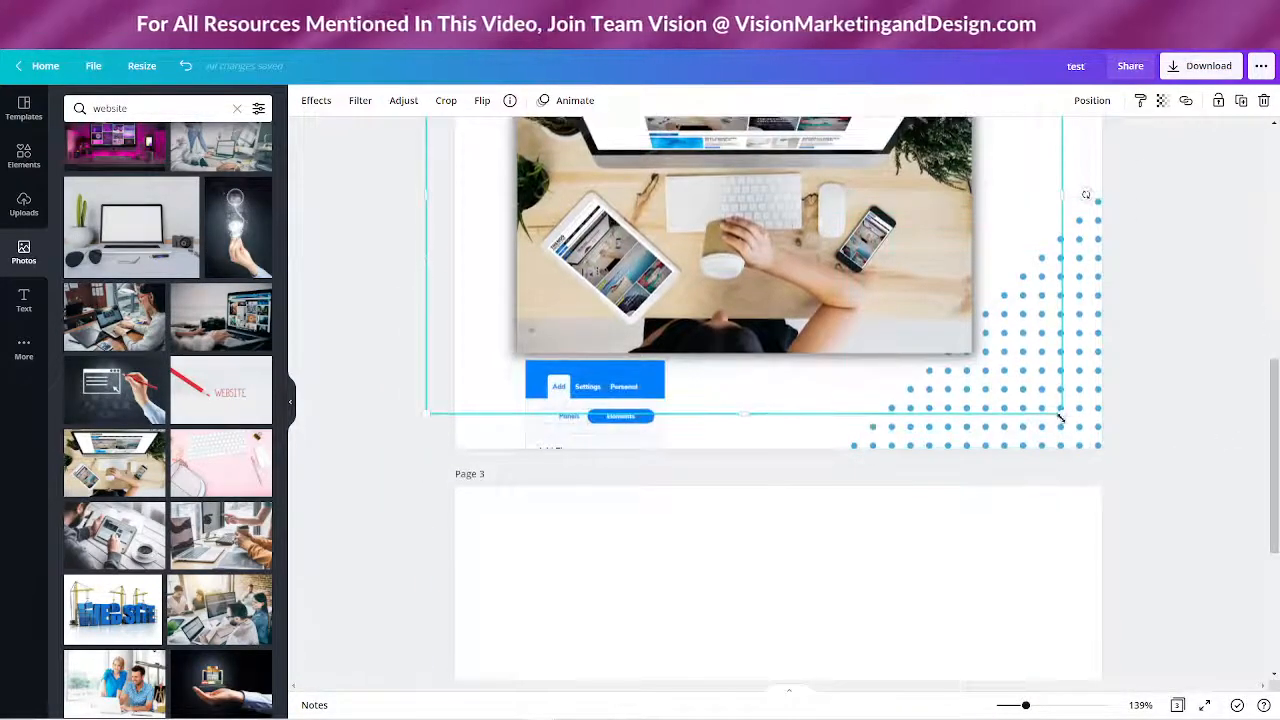
drag(1061, 418, 1137, 449)
scroll(1186, 443, up, 5)
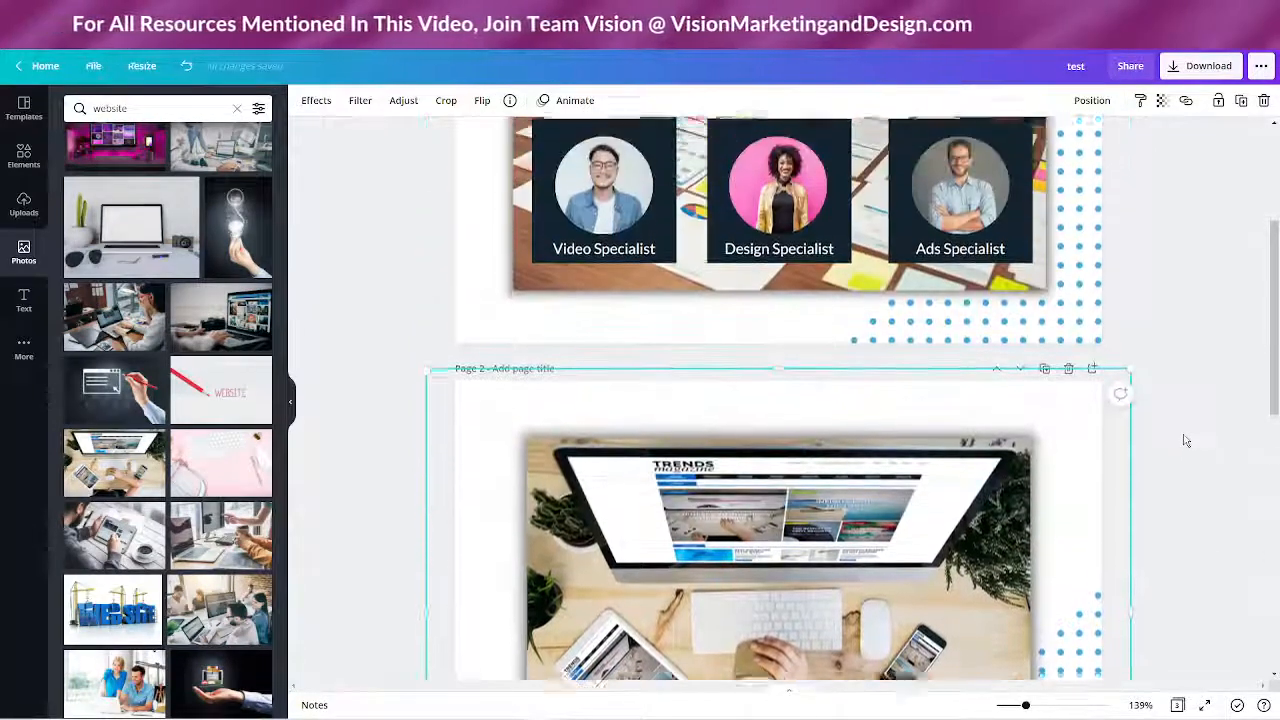
Step: Enlarge the desk photo slightly further and centre it both ways on page 2
scroll(1184, 443, up, 1)
scroll(1170, 450, down, 3)
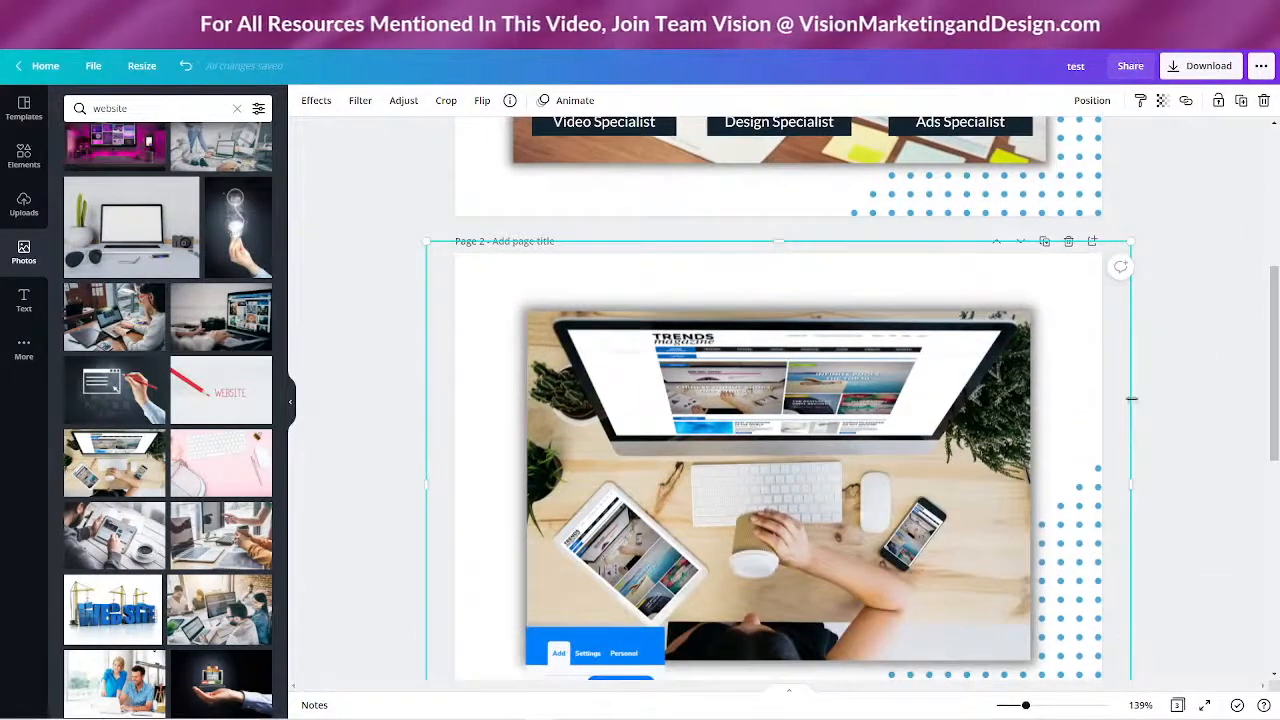
drag(1132, 240, 1148, 225)
scroll(466, 440, up, 1)
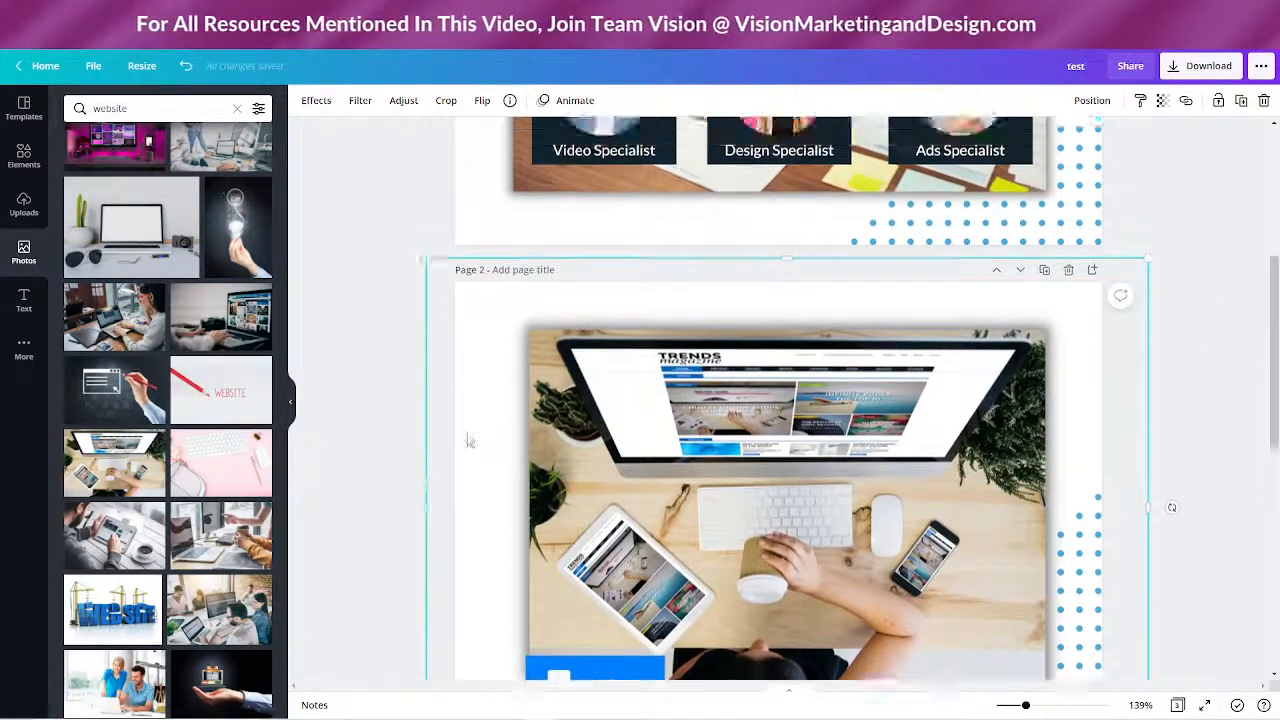
scroll(455, 440, down, 3)
drag(423, 528, 403, 534)
scroll(1225, 373, up, 2)
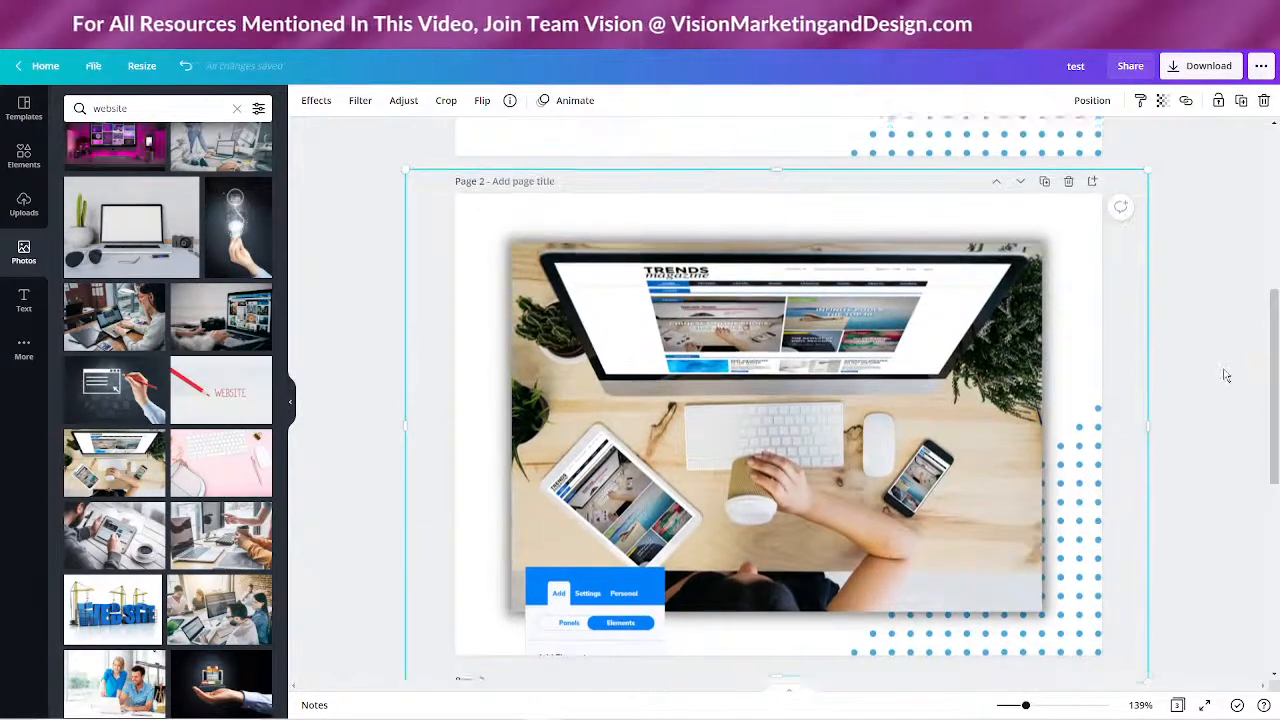
scroll(1225, 373, up, 1)
drag(787, 489, 787, 484)
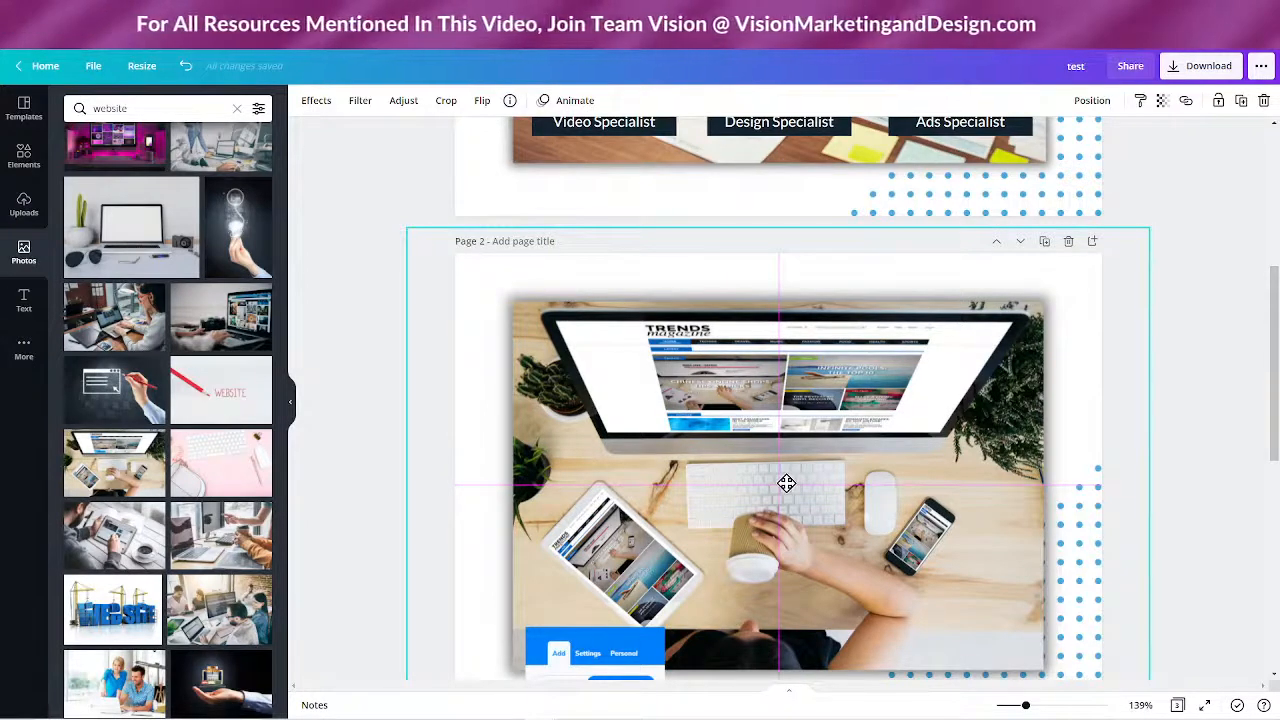
scroll(625, 388, down, 3)
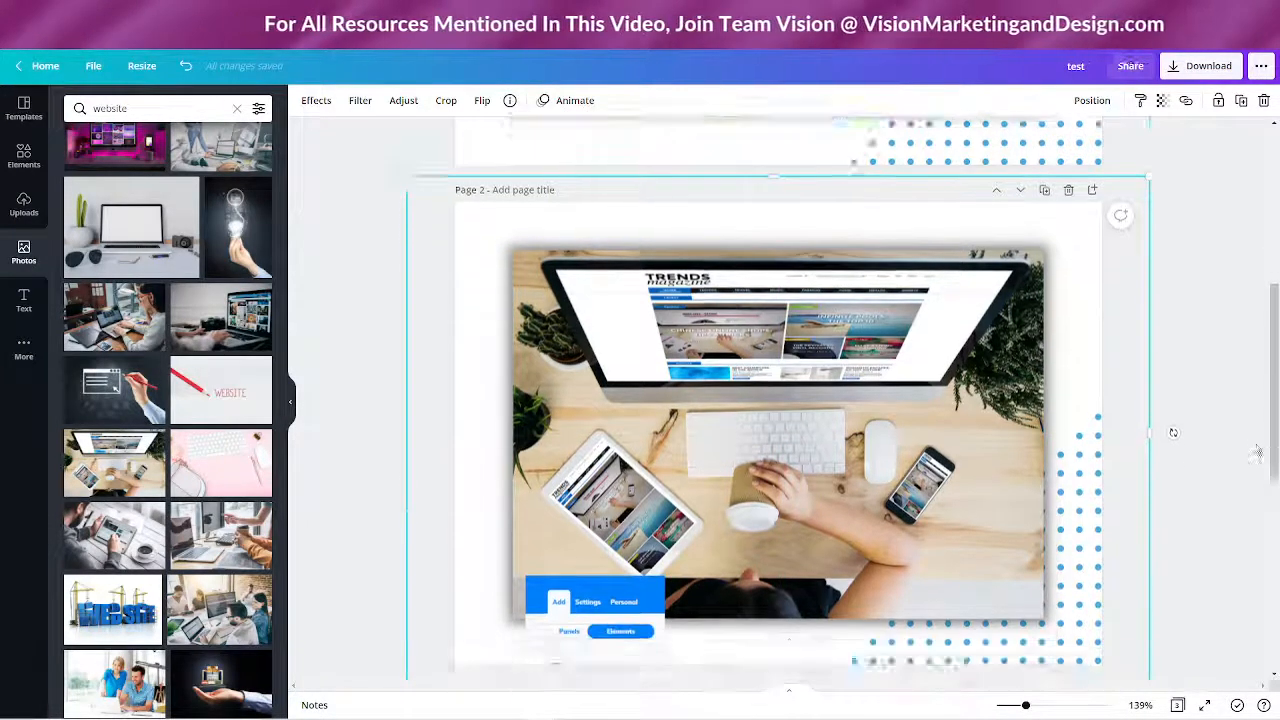
Step: Move the panel snip over the left edge of the desk photo and enlarge it slightly, to nearly page height
drag(625, 388, 575, 117)
scroll(970, 407, up, 2)
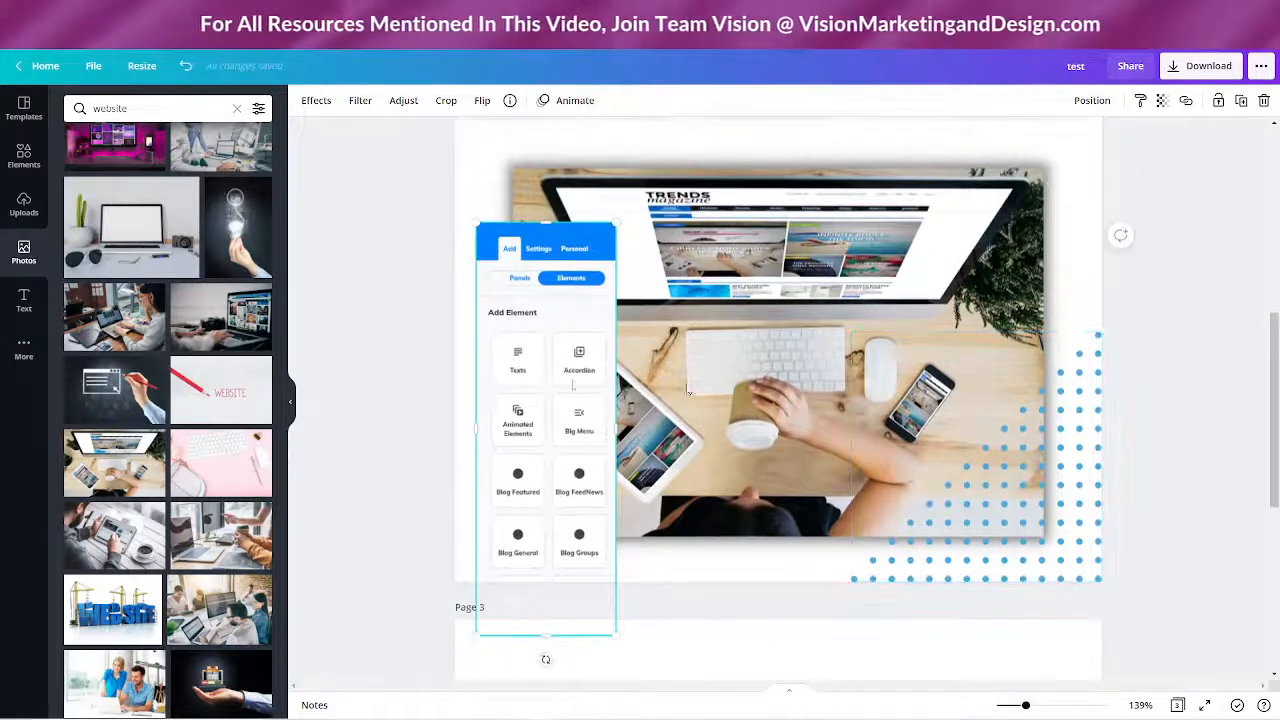
drag(537, 374, 547, 297)
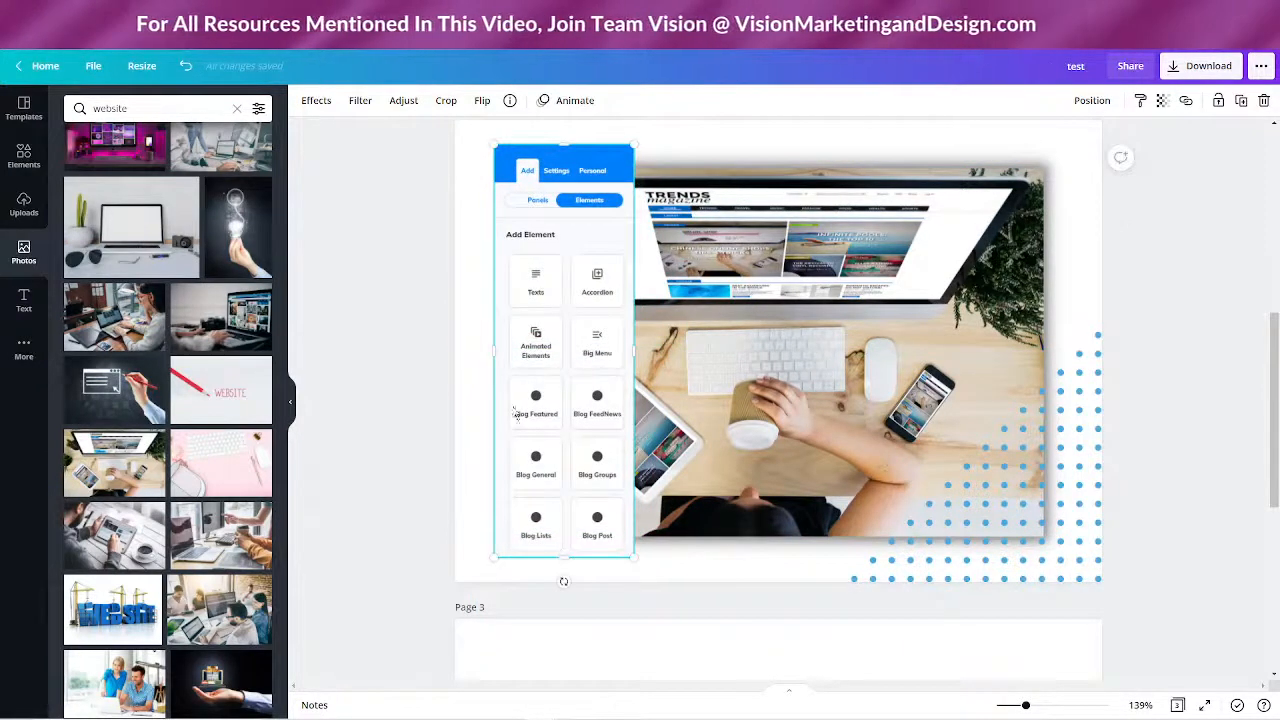
mouse_move(540, 392)
mouse_down()
mouse_move(583, 390)
mouse_move(533, 378)
mouse_up()
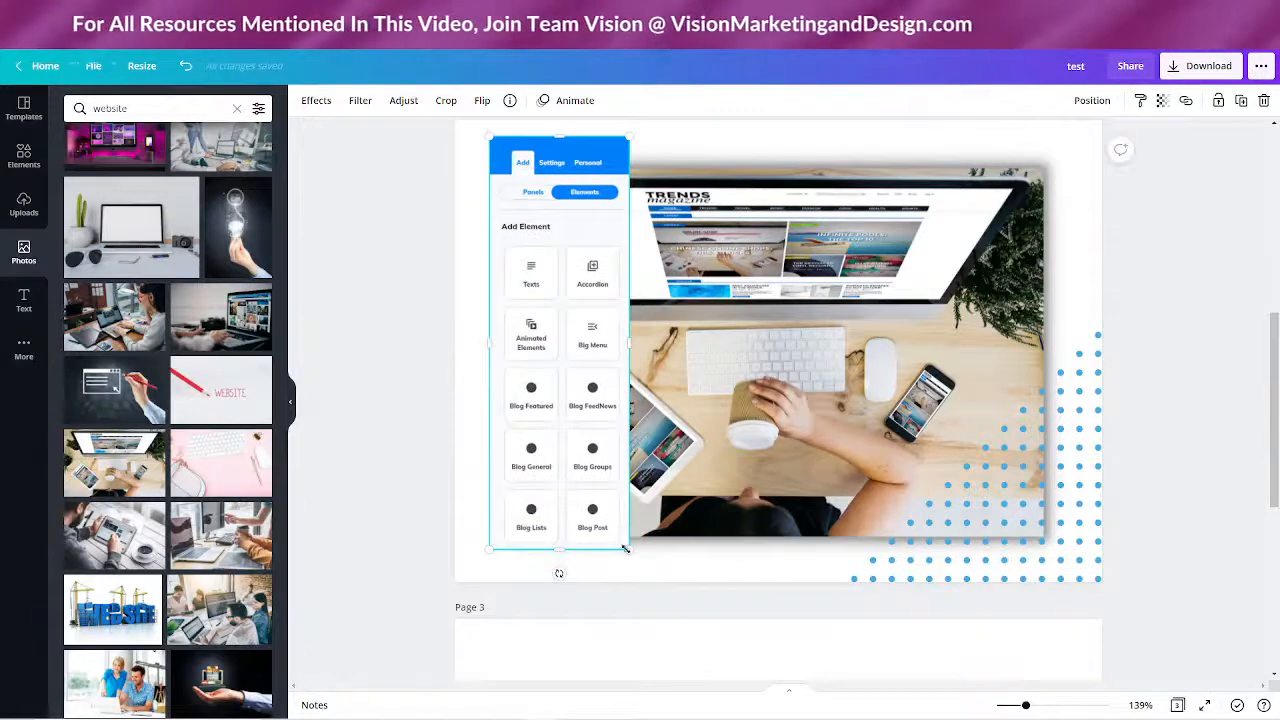
drag(625, 548, 632, 561)
mouse_move(549, 364)
mouse_down()
mouse_move(538, 334)
mouse_move(546, 351)
mouse_move(534, 360)
mouse_move(549, 368)
mouse_up()
Step: Try to change the stacking order of the blue dot pattern relative to the desk photo on page 2
click(1053, 543)
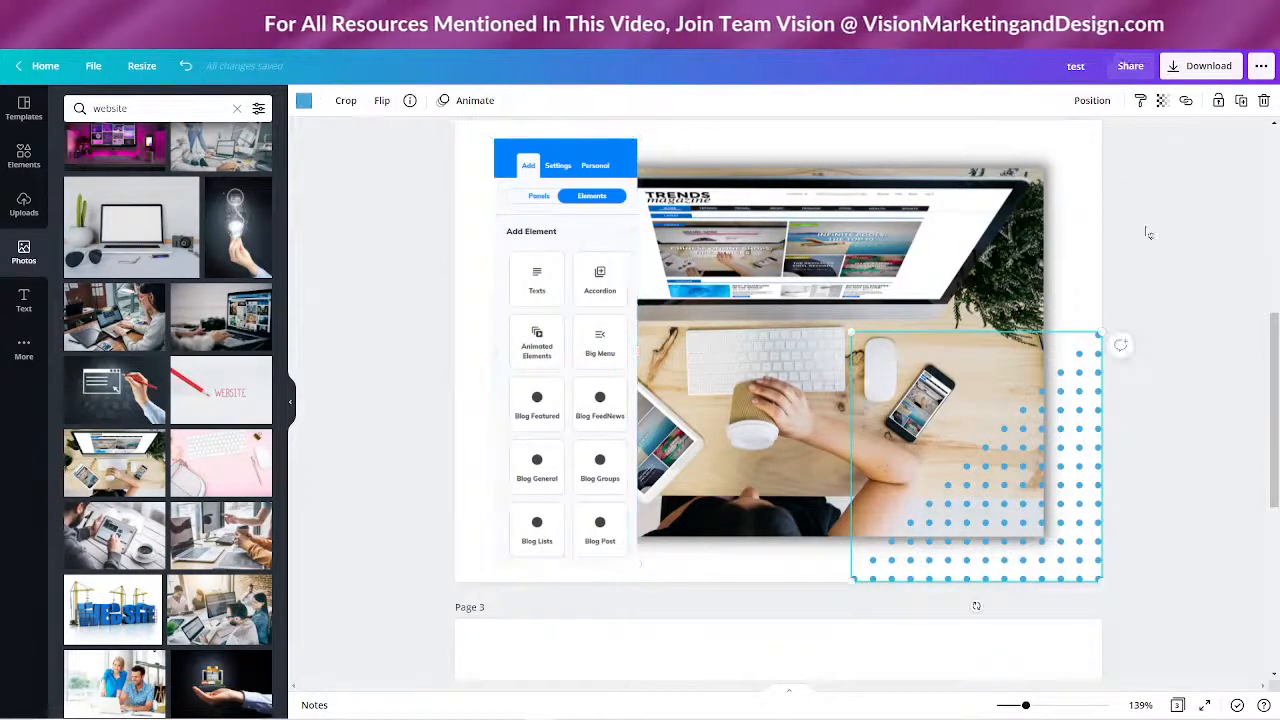
click(1092, 100)
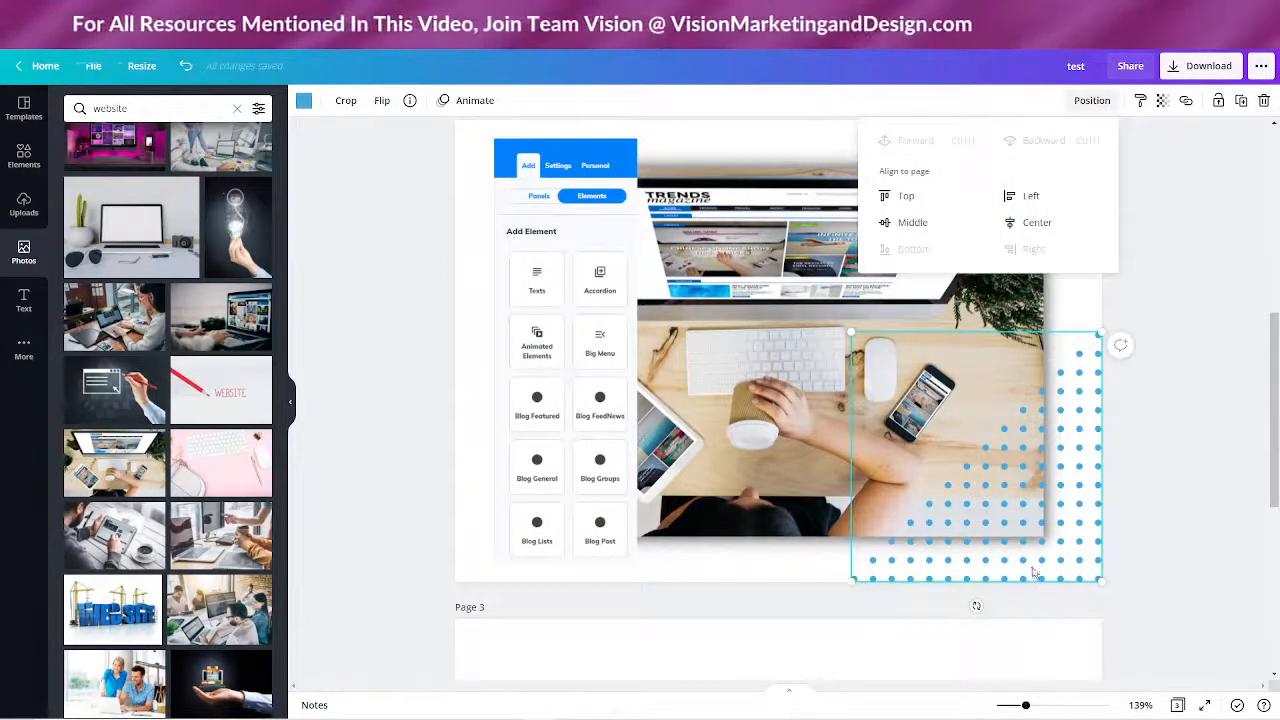
click(1035, 573)
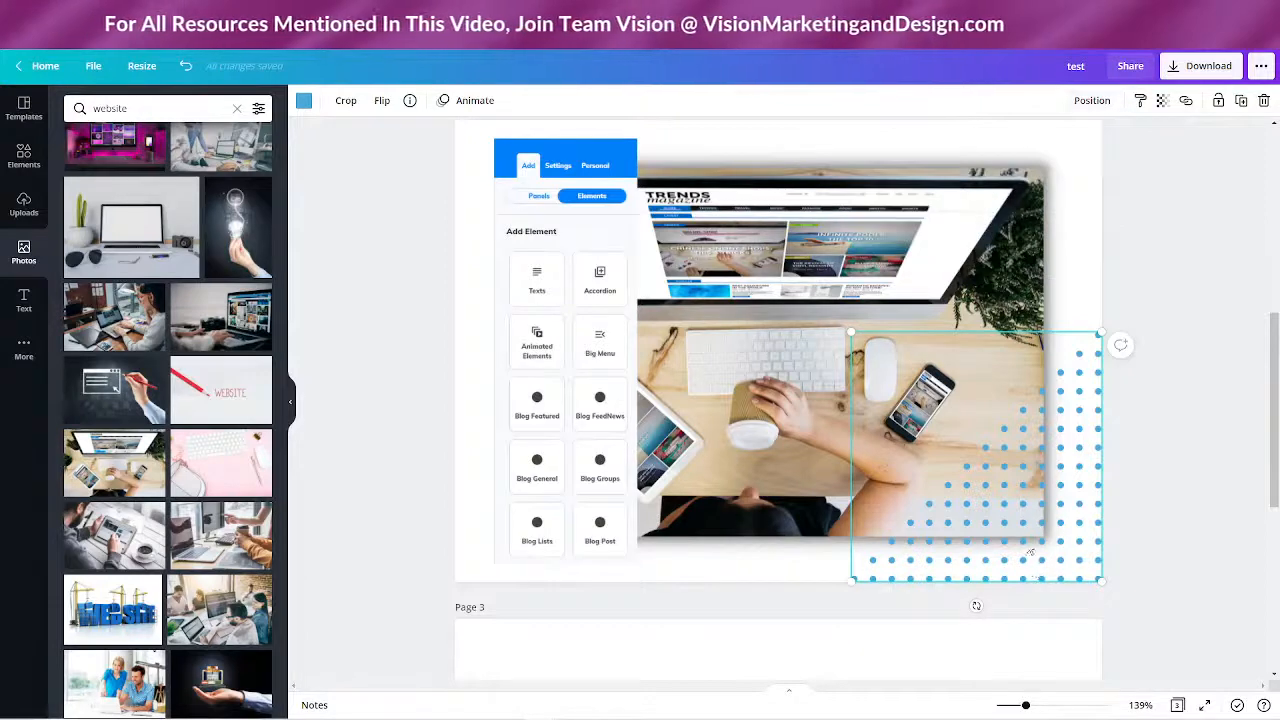
click(1092, 100)
click(740, 370)
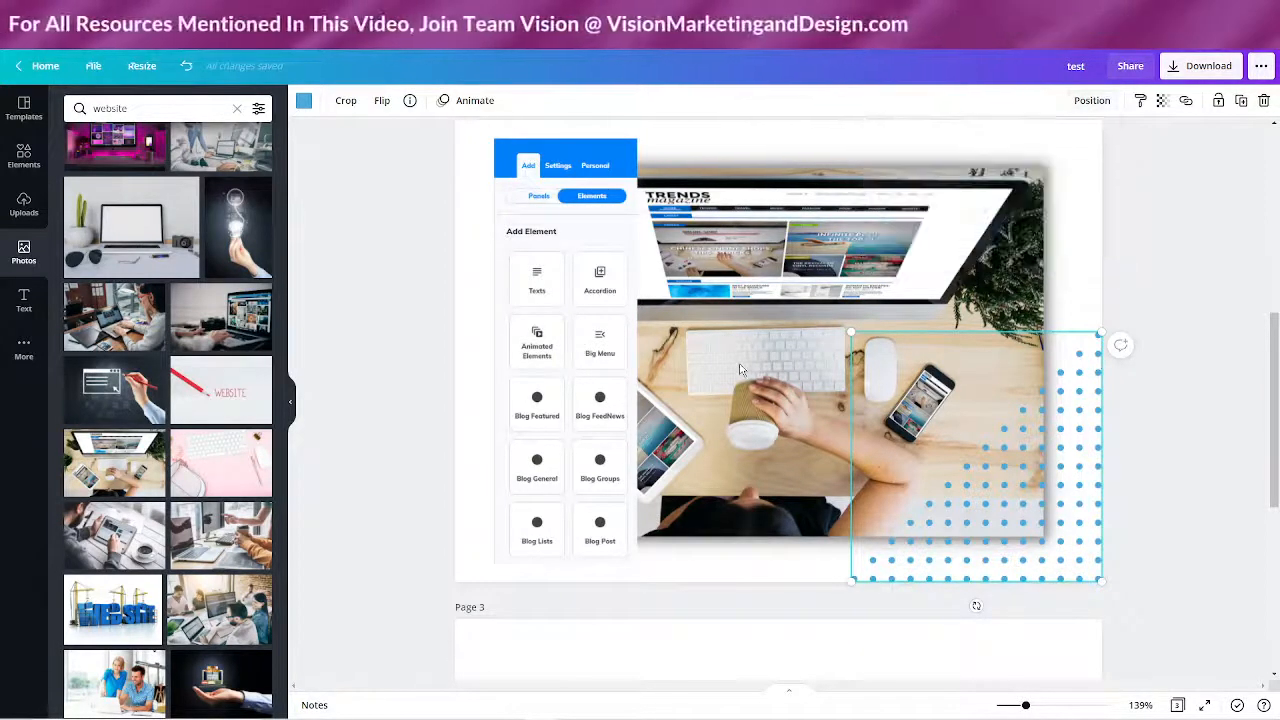
click(740, 370)
click(1065, 540)
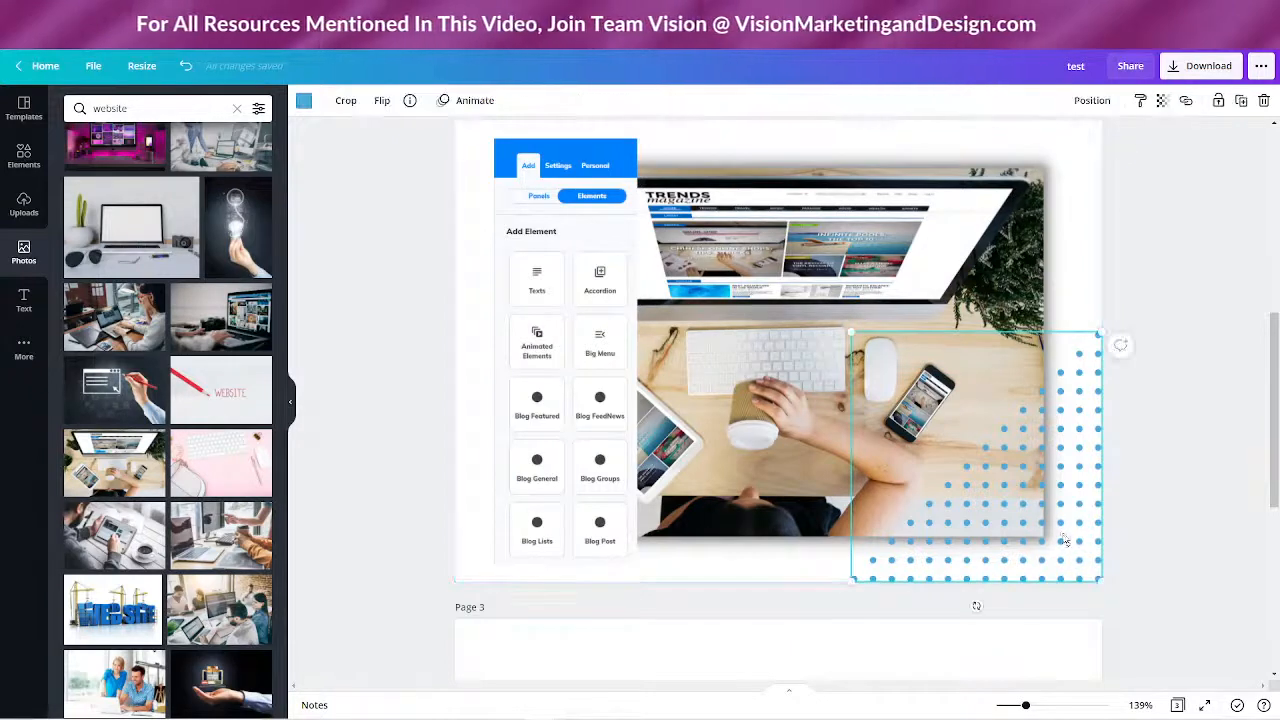
click(1000, 260)
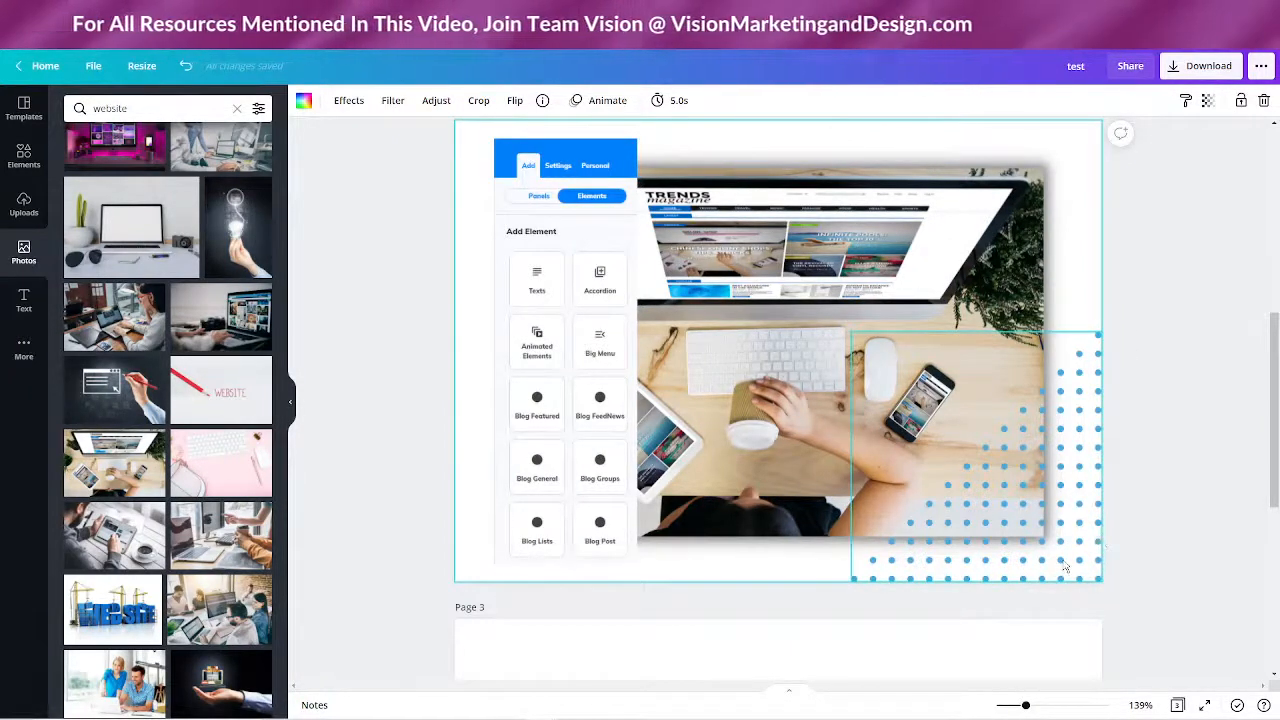
click(1065, 567)
click(1092, 101)
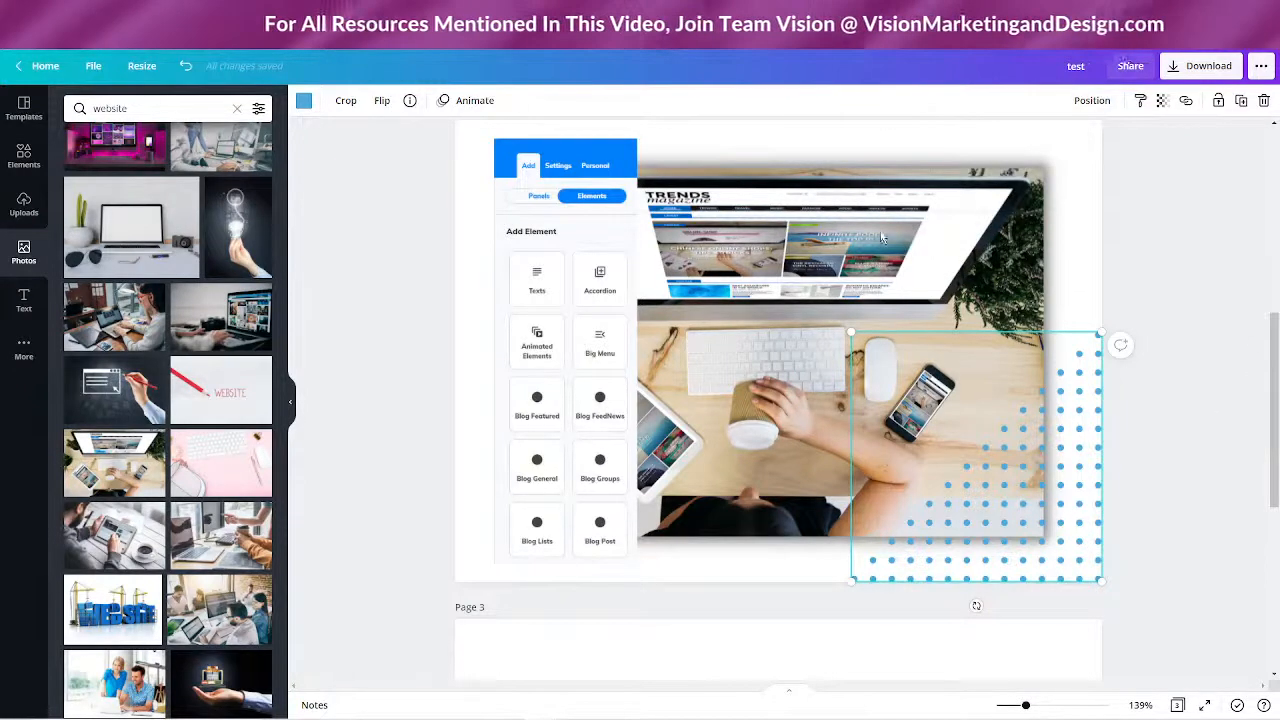
click(879, 230)
Step: Move the panel snip down page 2, and relocate the dot pattern from page 2 to the lower-right corner of page 3
drag(599, 354, 643, 610)
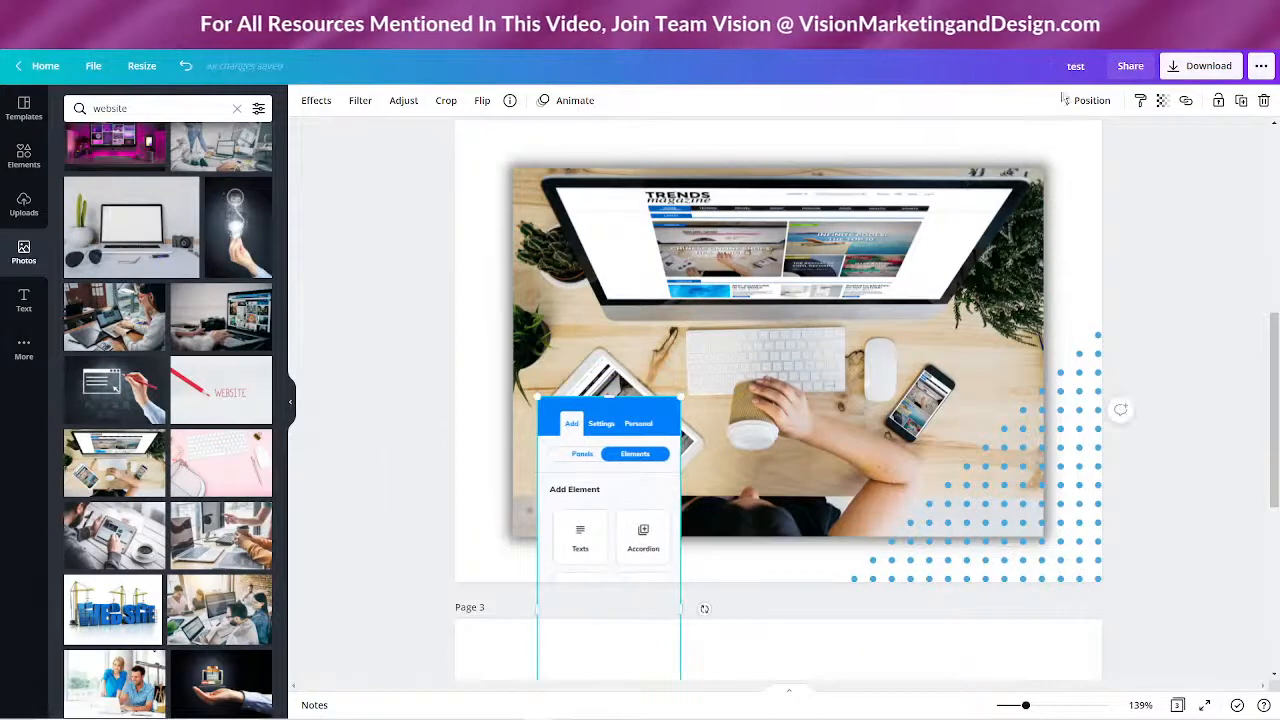
click(980, 207)
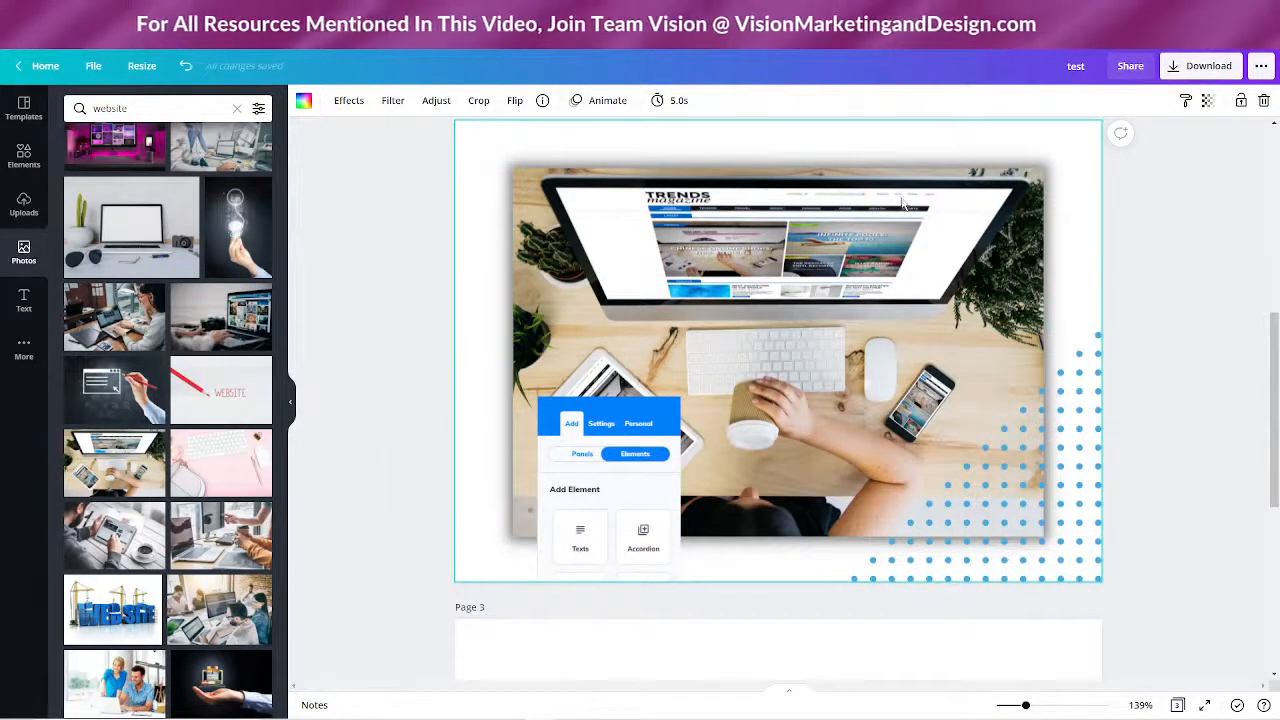
scroll(1140, 366, down, 5)
scroll(1160, 340, up, 2)
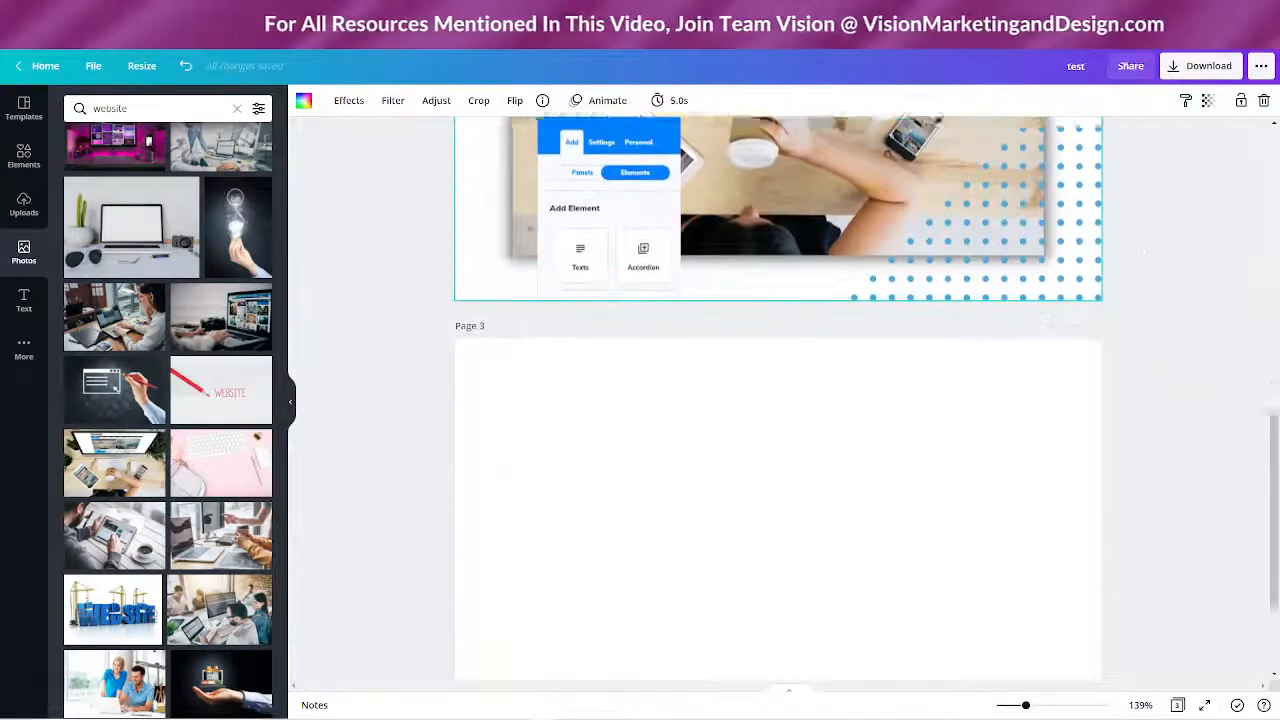
scroll(1150, 330, down, 2)
scroll(1165, 217, up, 2)
drag(1085, 251, 1062, 582)
scroll(1130, 300, down, 3)
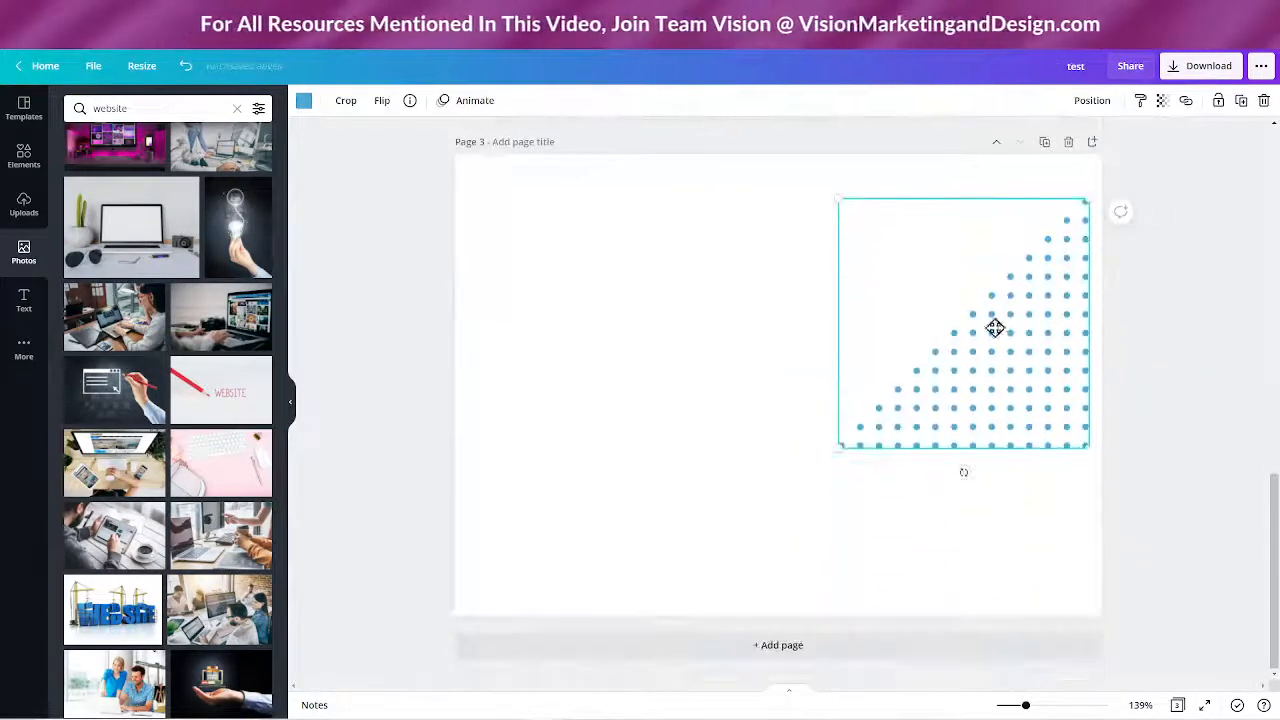
drag(994, 326, 1008, 466)
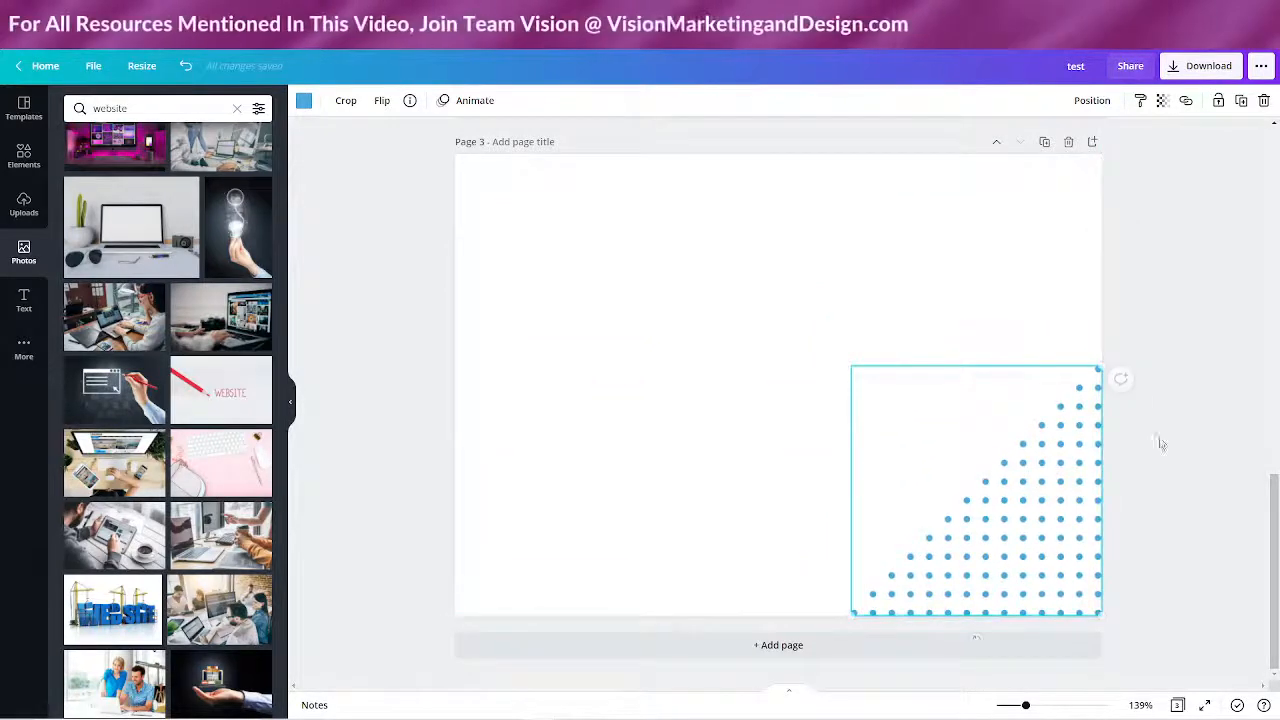
Step: Add the same desk photo from the website photo results to page 3, centred over the dot pattern
scroll(1160, 443, up, 3)
scroll(1153, 429, up, 2)
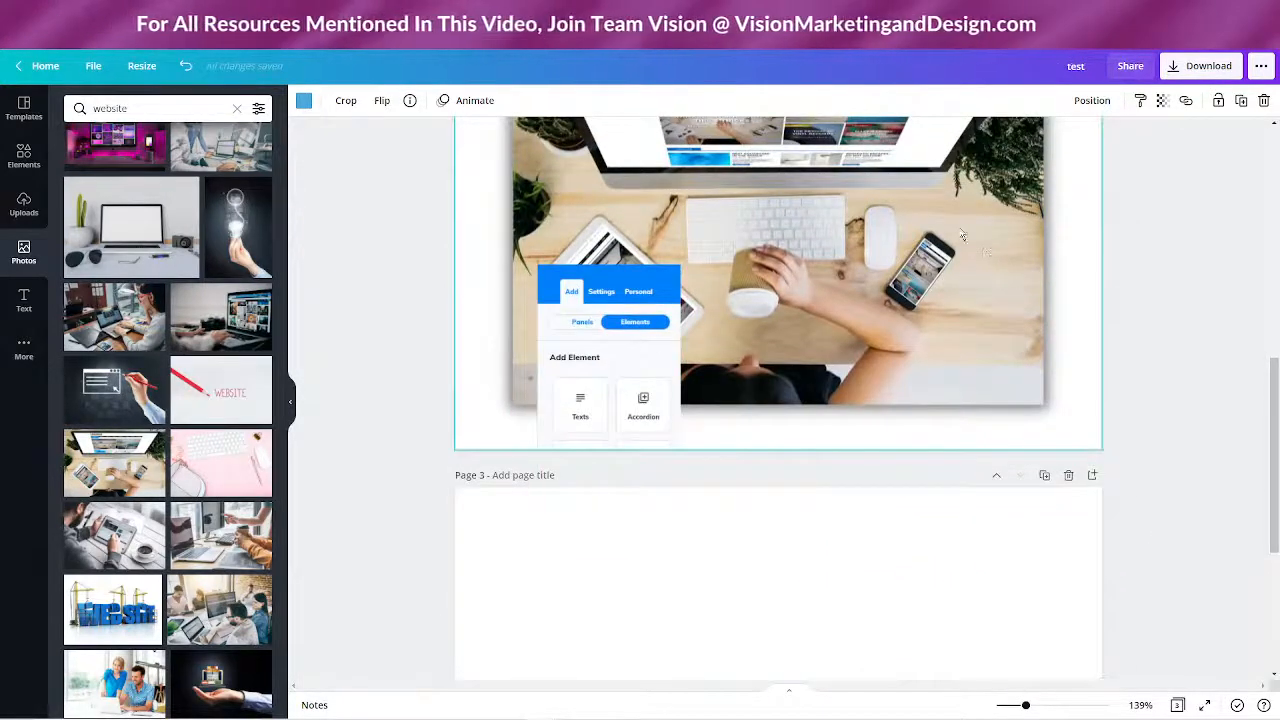
click(966, 456)
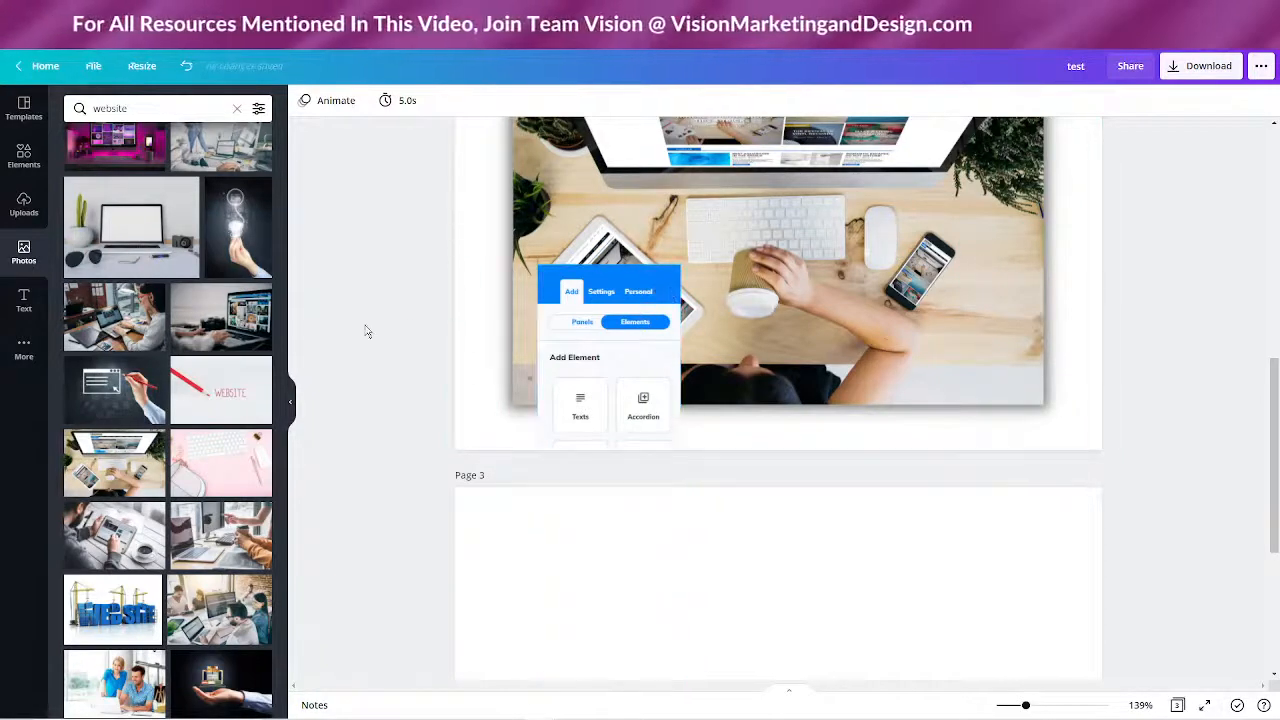
scroll(364, 323, up, 3)
scroll(180, 398, up, 2)
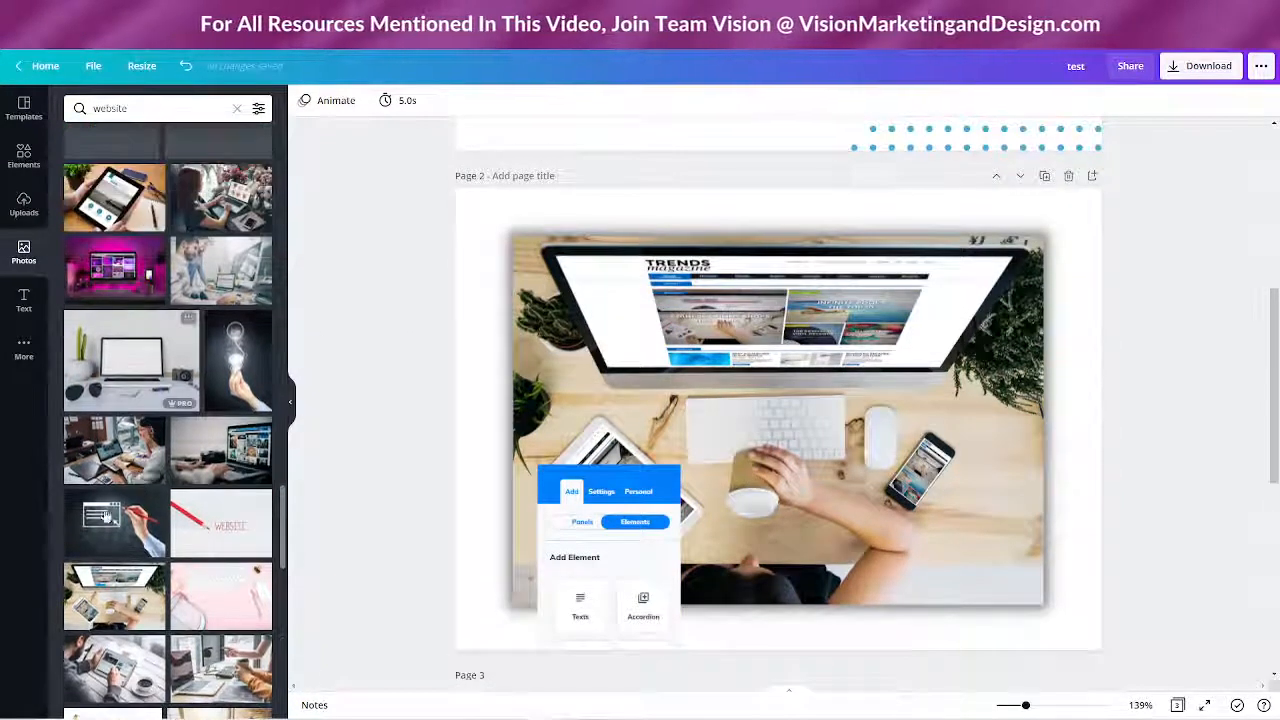
scroll(376, 450, down, 5)
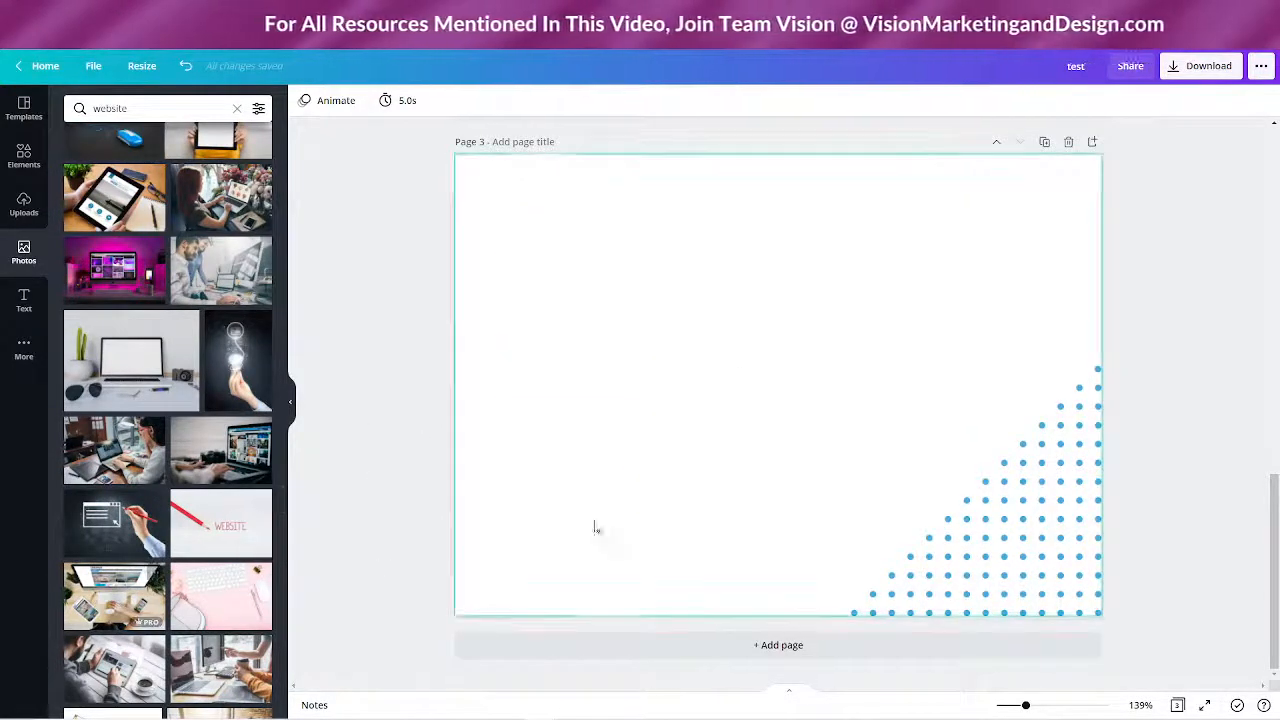
scroll(604, 521, up, 3)
scroll(604, 521, down, 4)
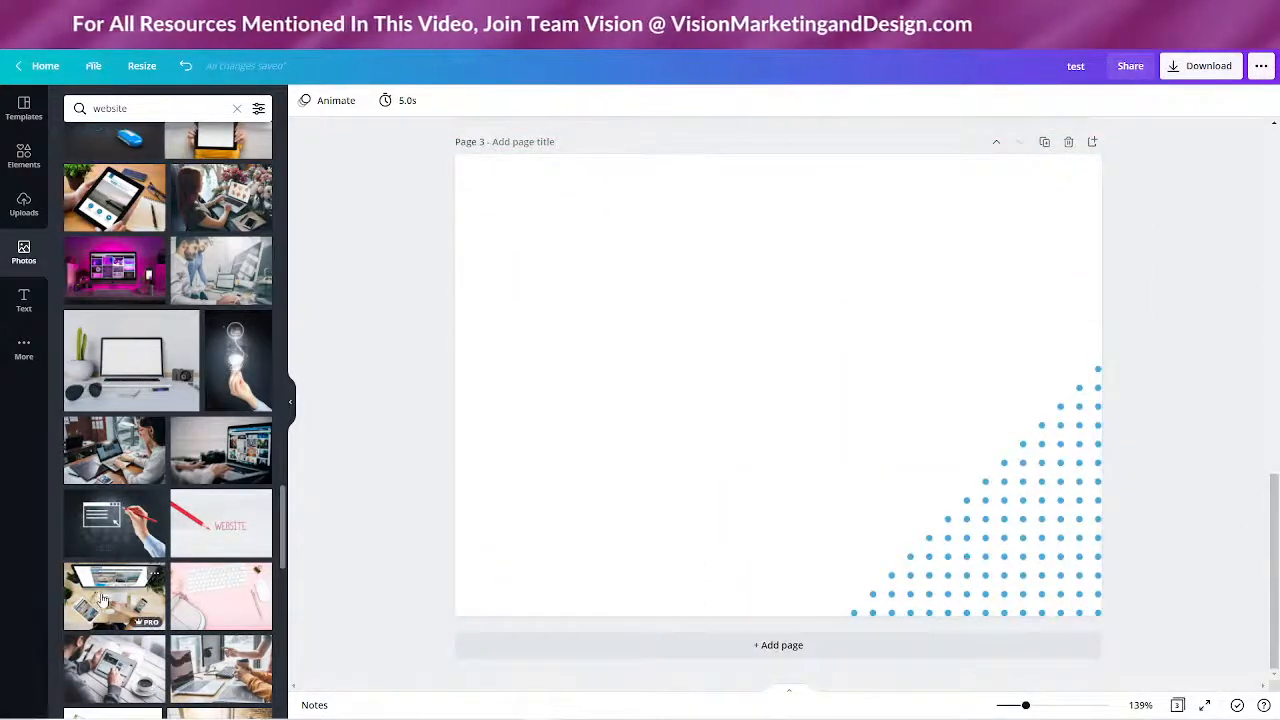
click(103, 598)
mouse_move(750, 413)
mouse_down()
mouse_move(733, 384)
mouse_move(767, 428)
mouse_move(752, 417)
mouse_up()
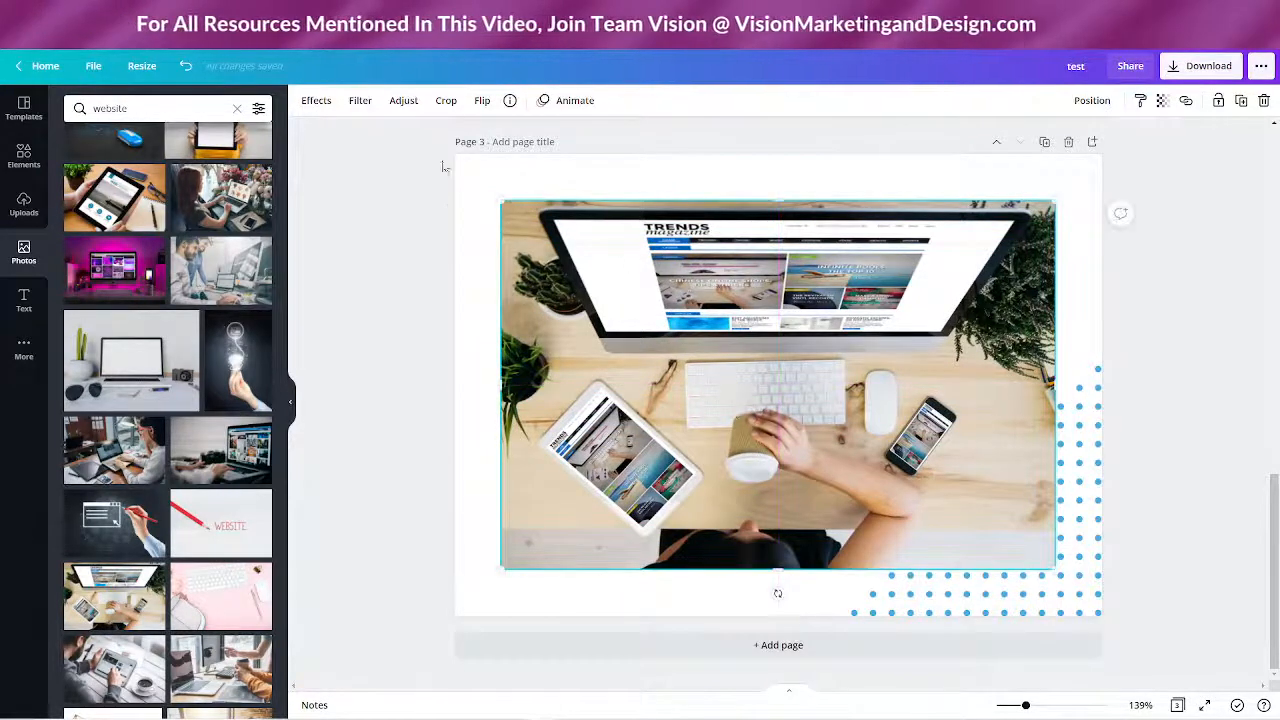
Step: Try the Glow shadow effect on the desk photo on page 3
click(316, 101)
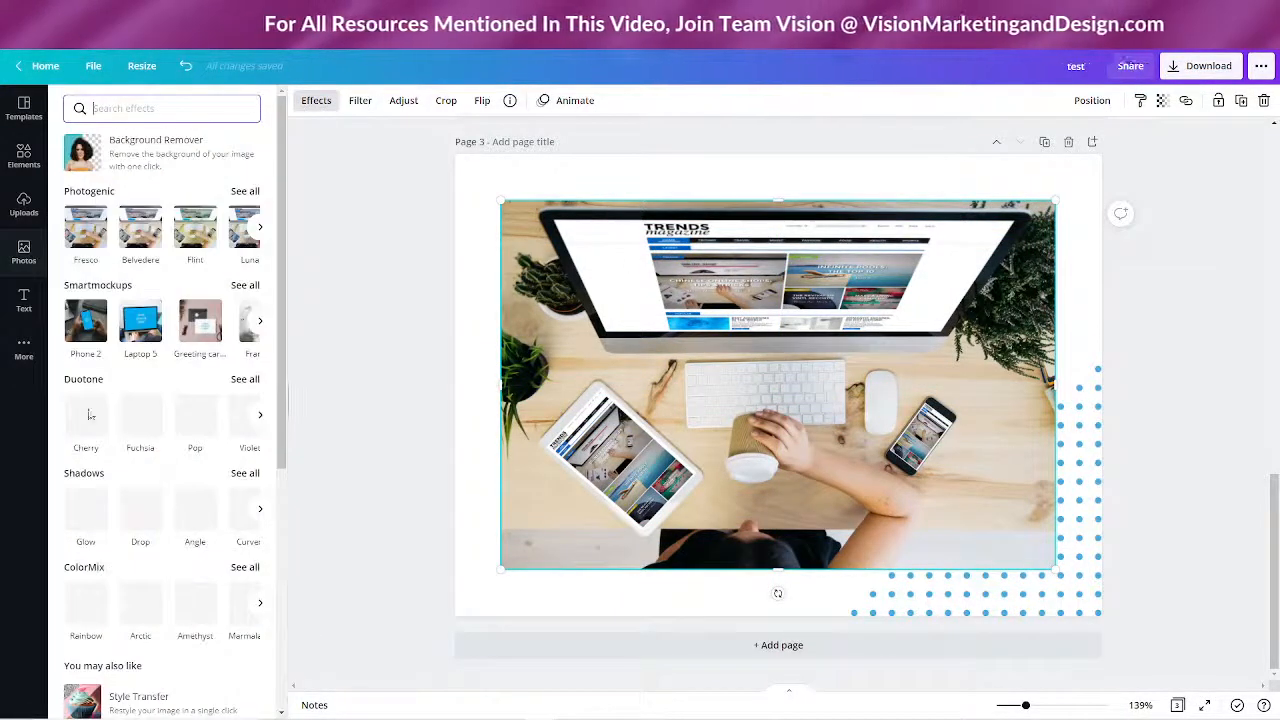
scroll(127, 467, down, 2)
click(86, 308)
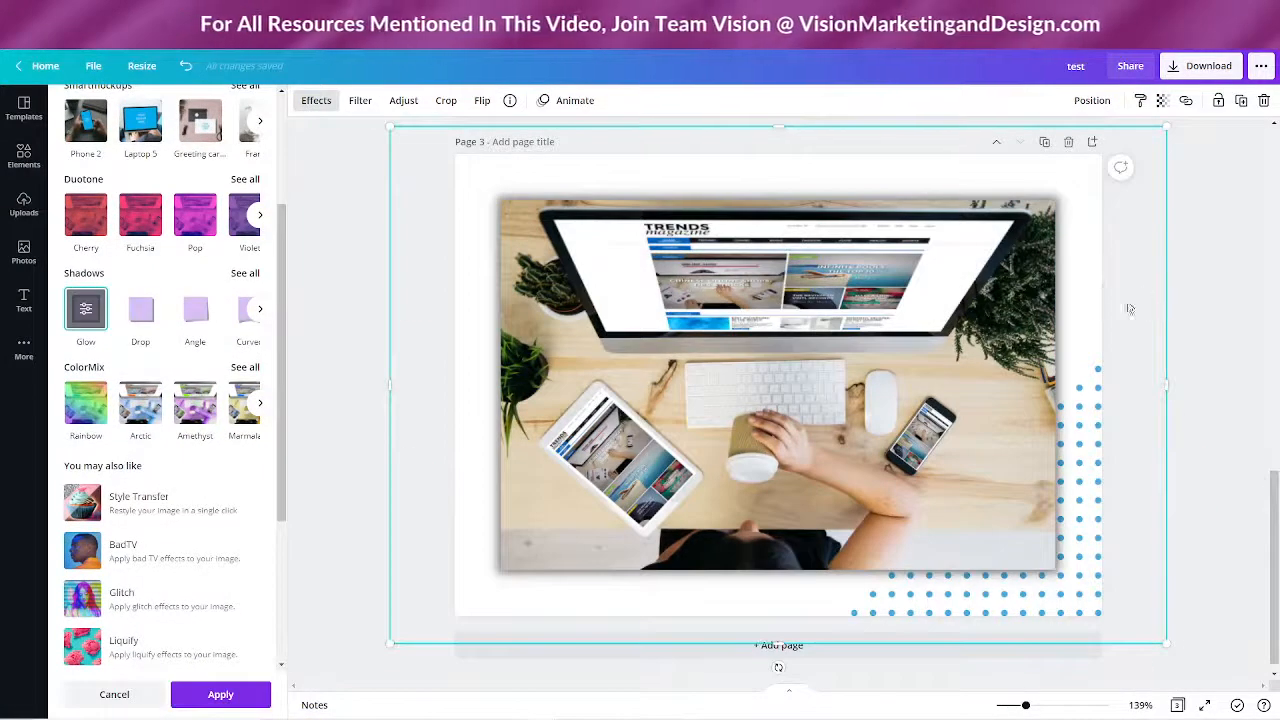
scroll(430, 370, up, 3)
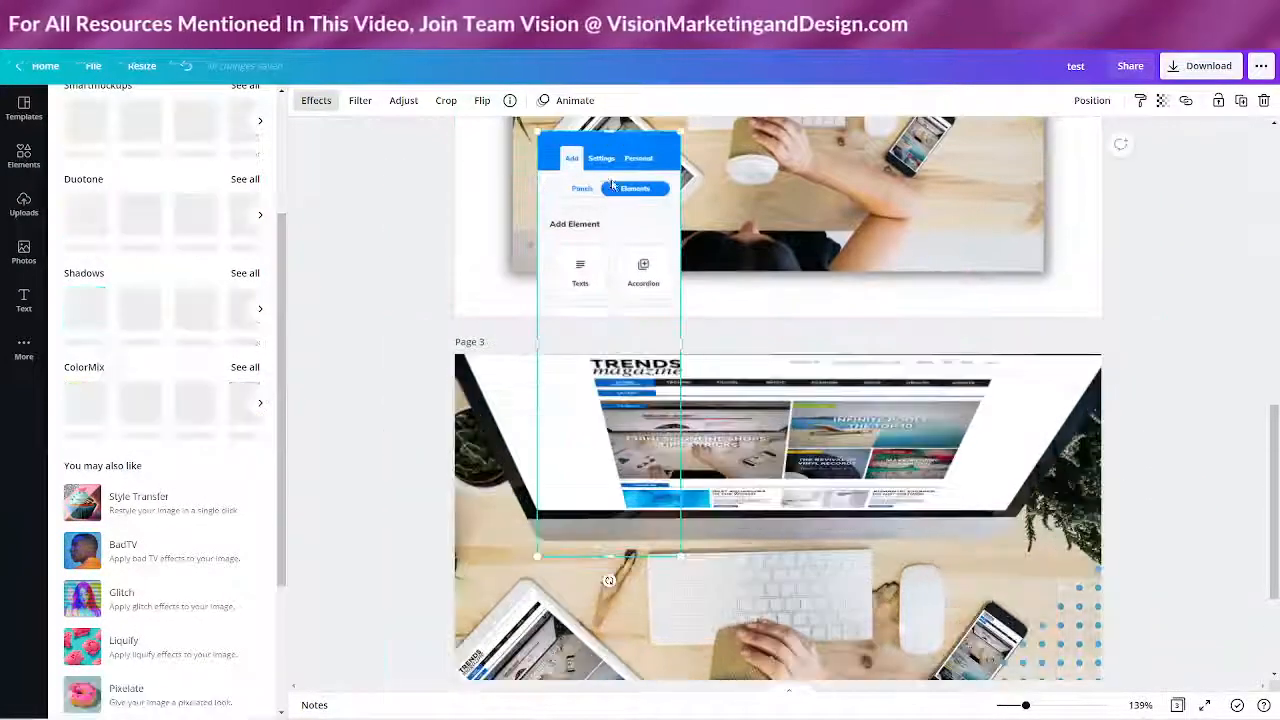
drag(605, 214, 471, 206)
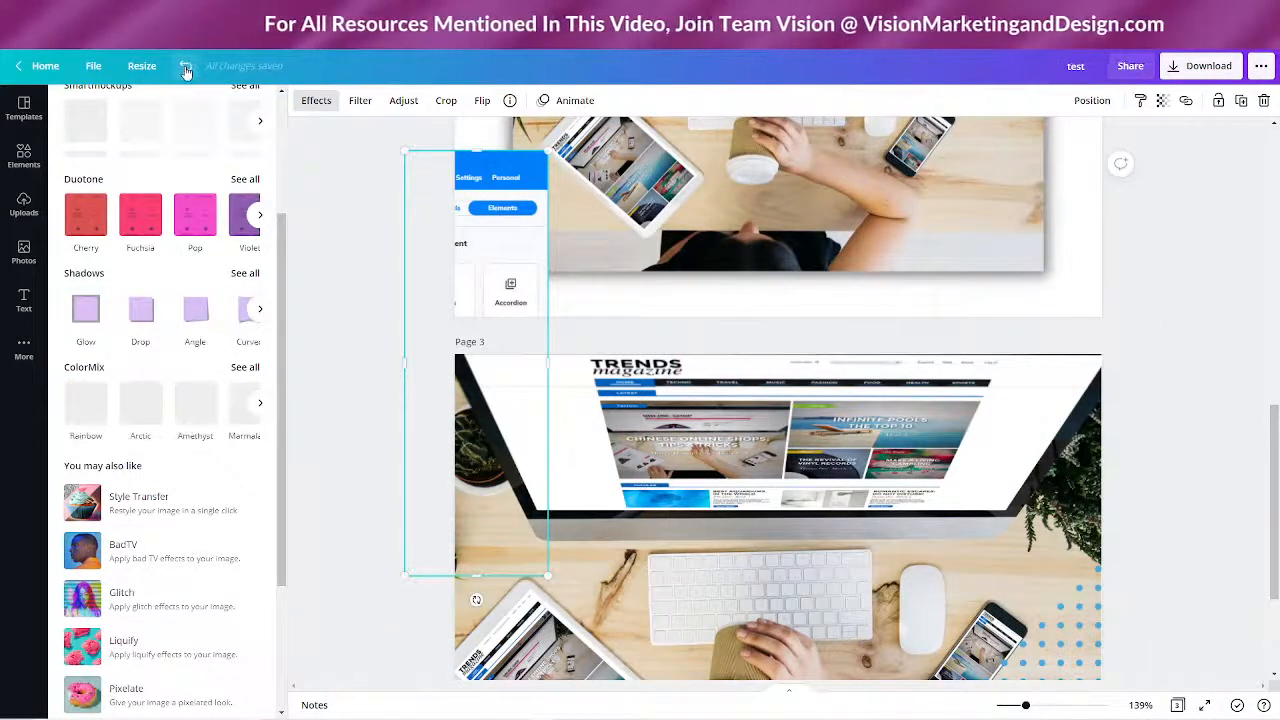
click(186, 68)
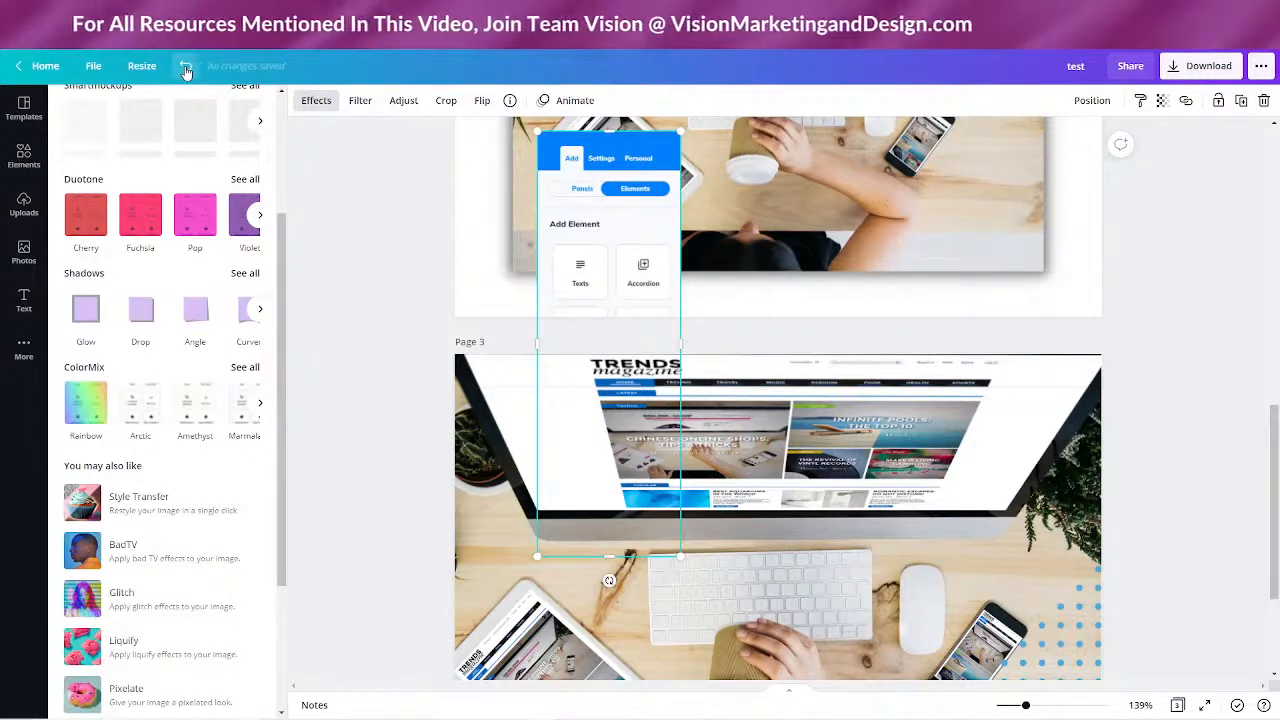
Step: Undo the last change to the desk photo on page 3, and apply the Glow shadow effect to the panel snip on page 2
click(186, 68)
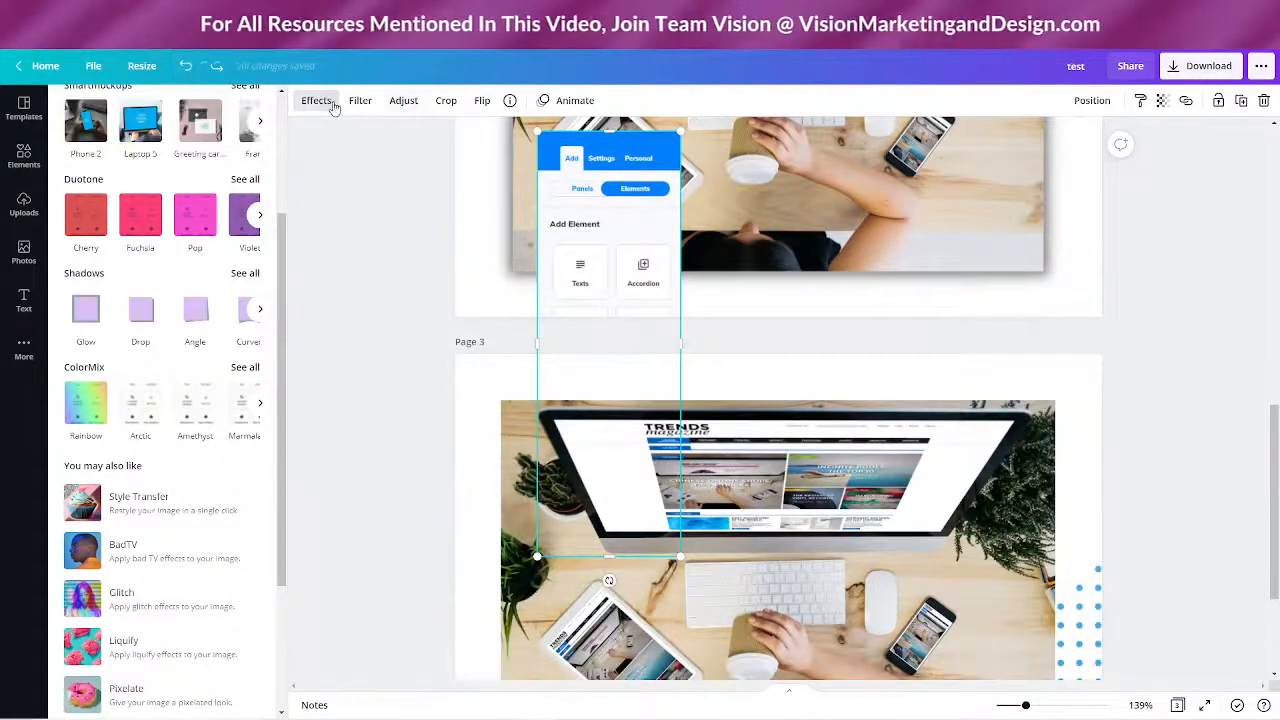
click(86, 312)
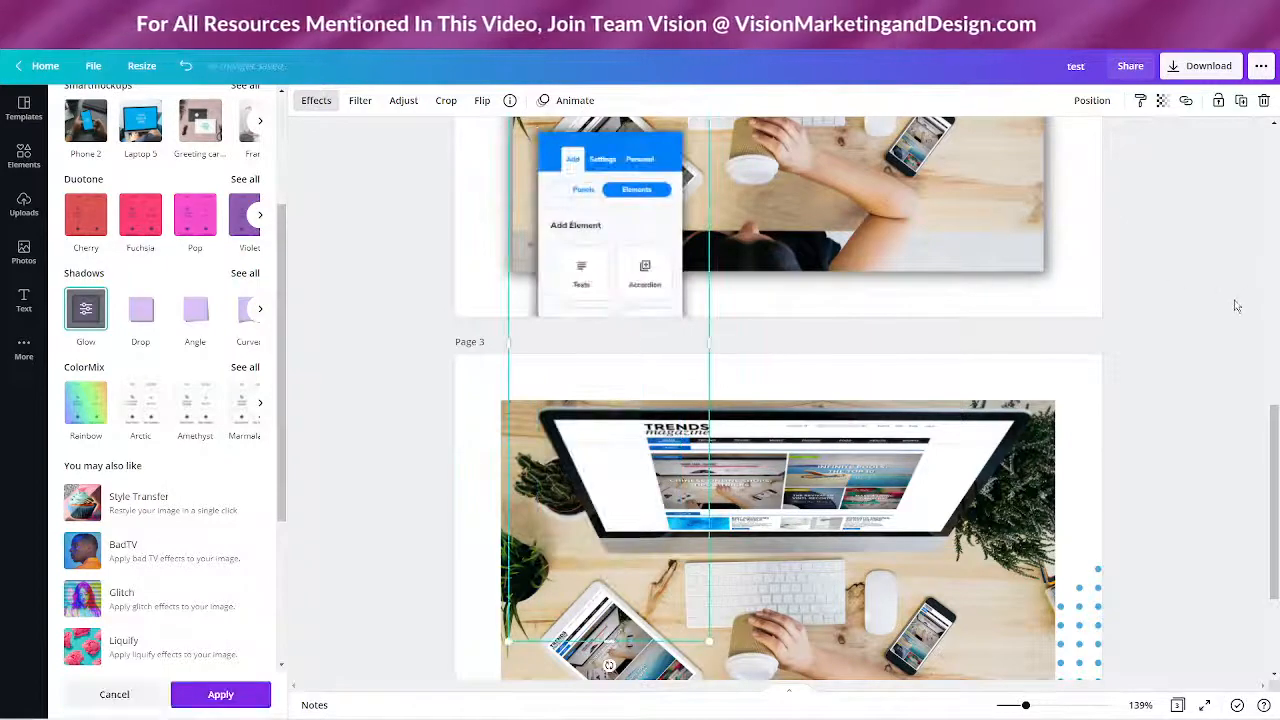
scroll(1193, 318, down, 2)
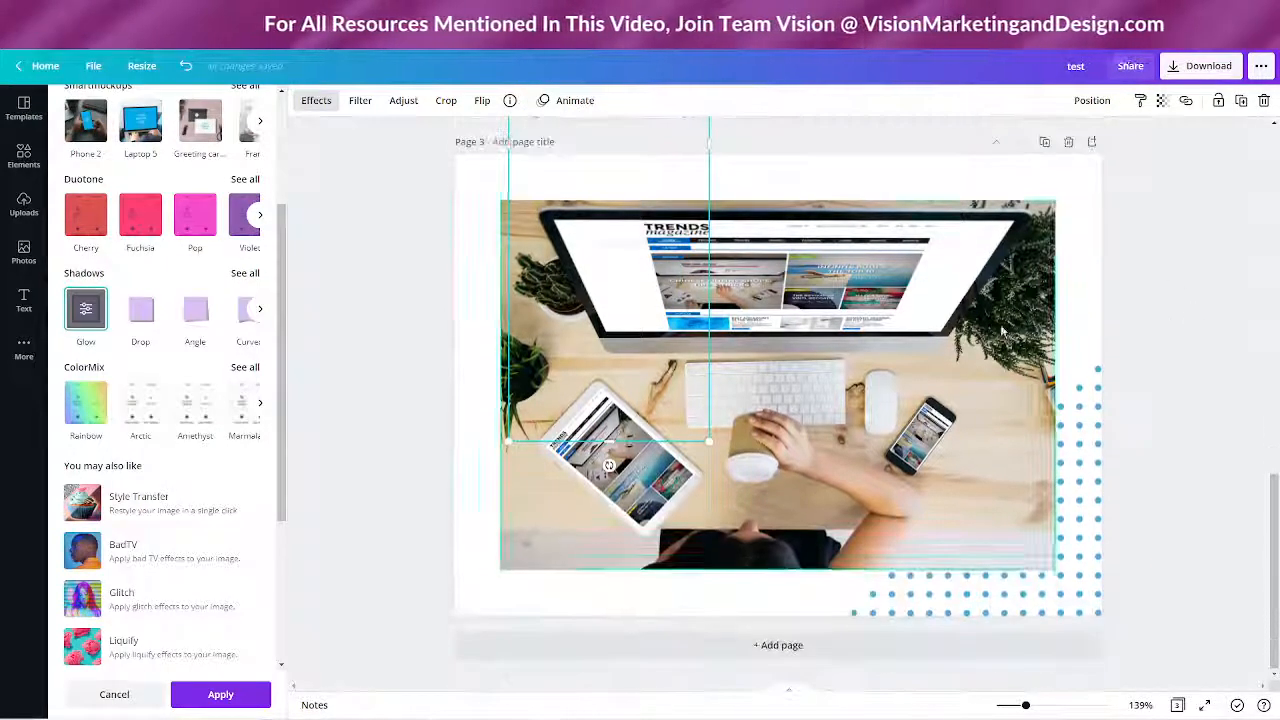
scroll(651, 320, up, 3)
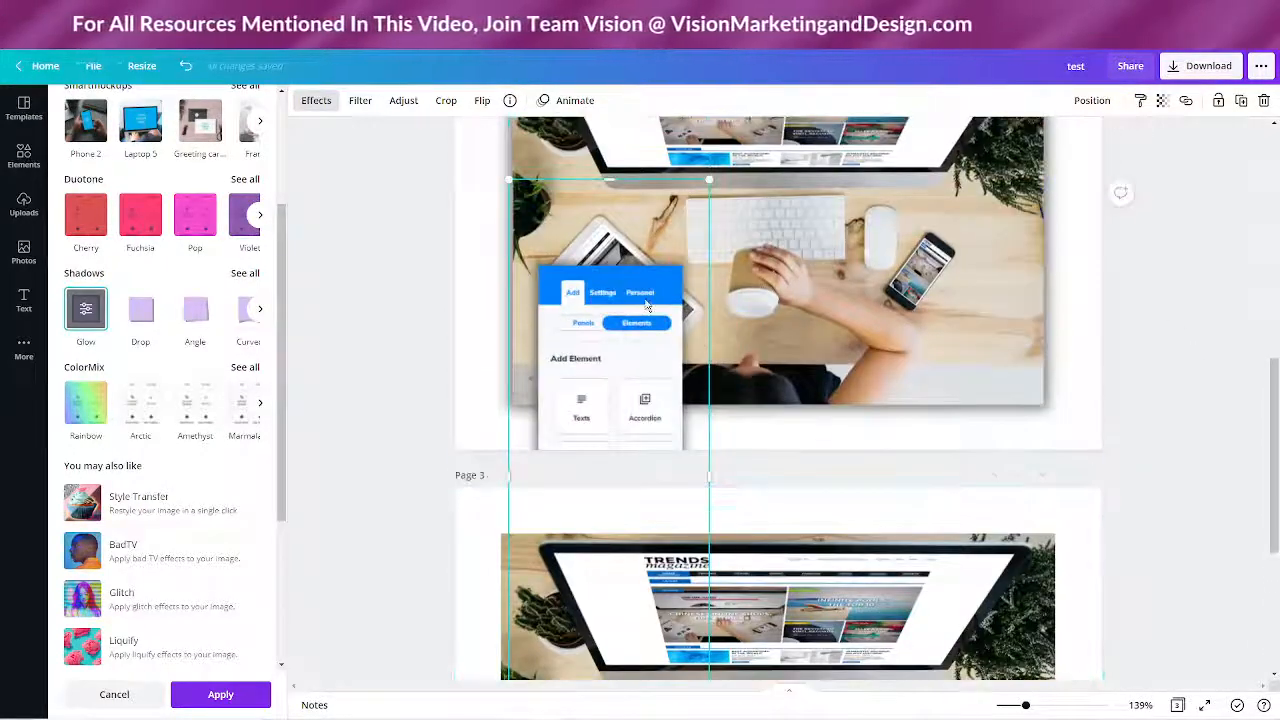
Step: Shift the panel snip slightly down and to the right on page 2
drag(646, 305, 658, 341)
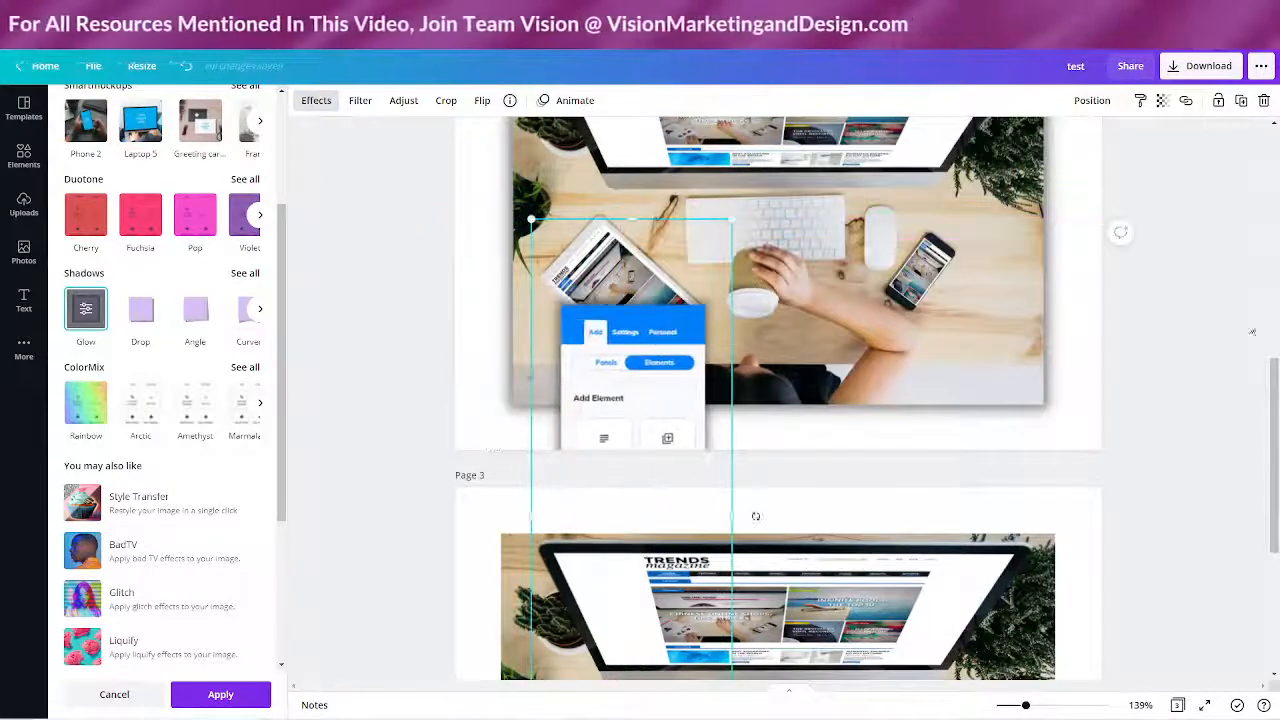
scroll(1197, 329, down, 5)
scroll(1192, 293, up, 4)
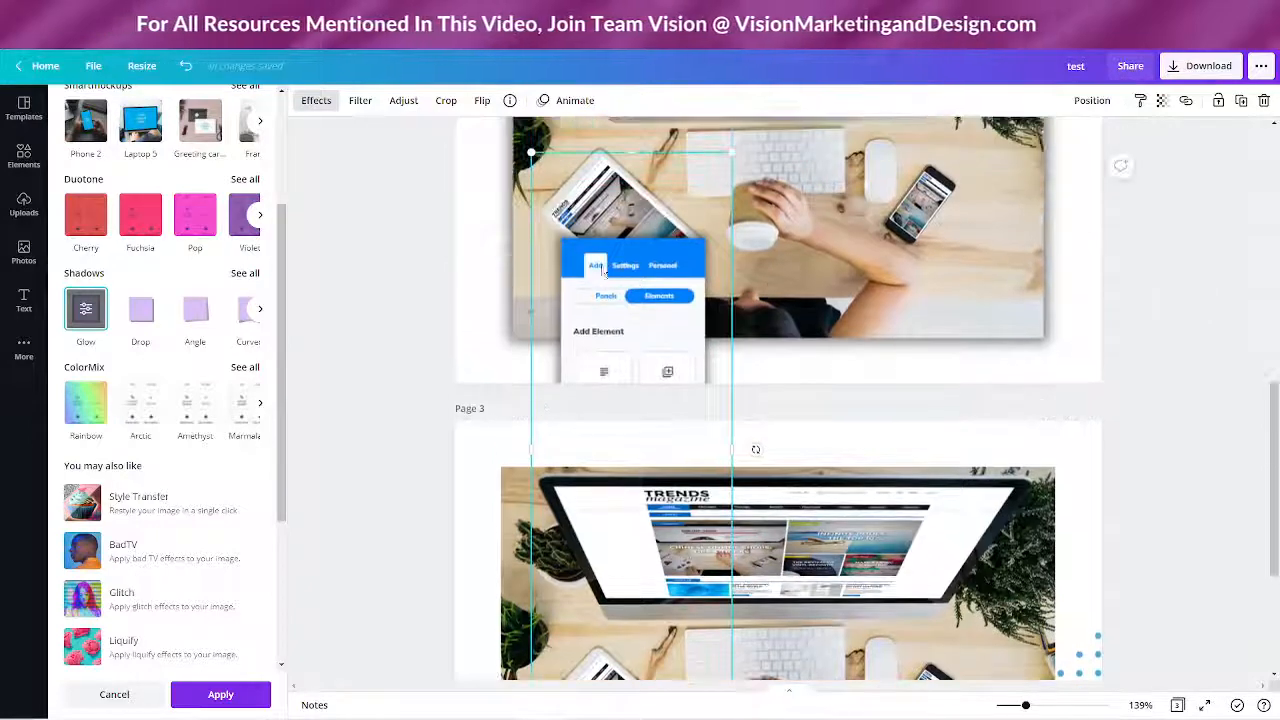
drag(619, 265, 765, 169)
scroll(1166, 434, down, 3)
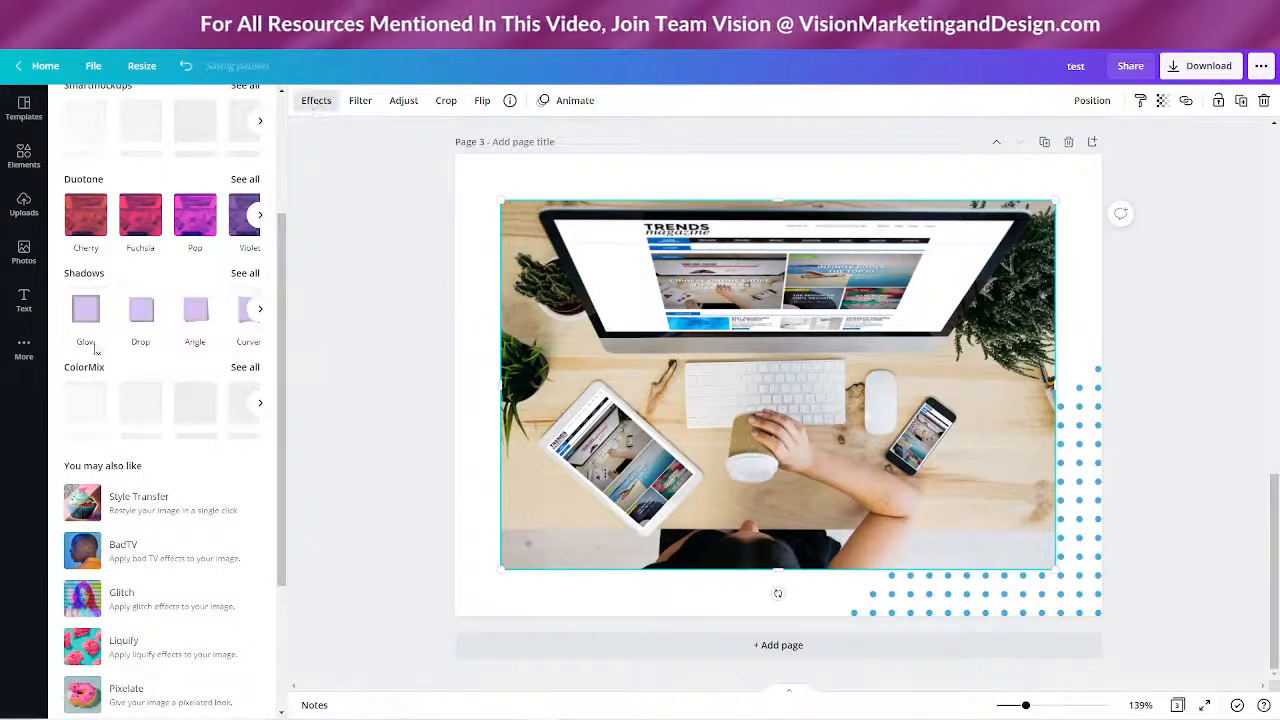
Step: Try the Glow shadow on the desk photo on page 3 and select the panel snip, and undo the effect
click(85, 310)
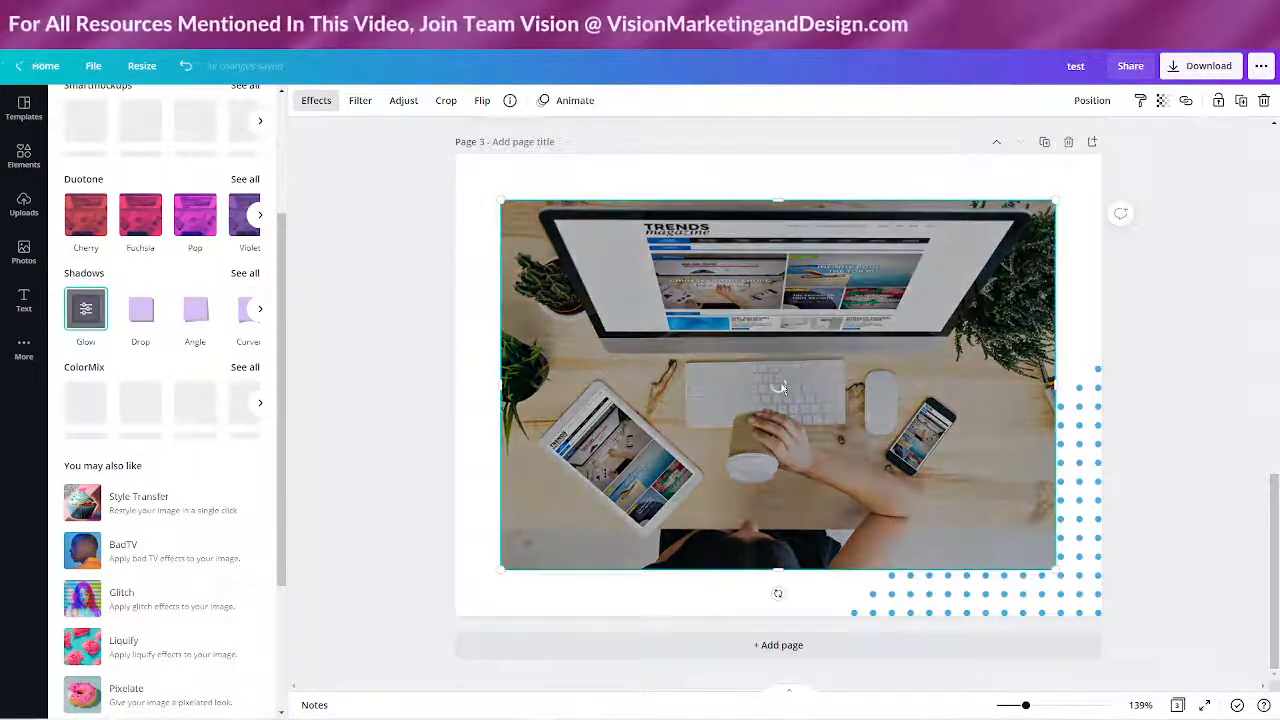
scroll(1215, 418, up, 3)
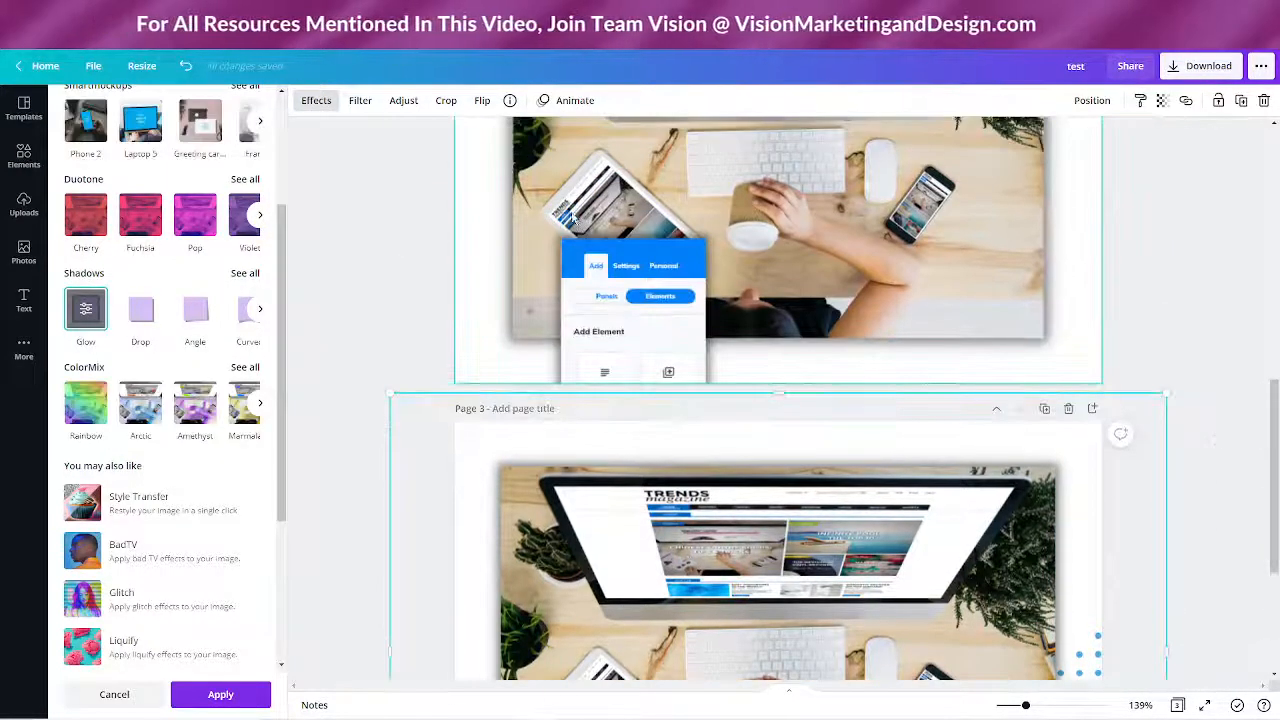
click(617, 268)
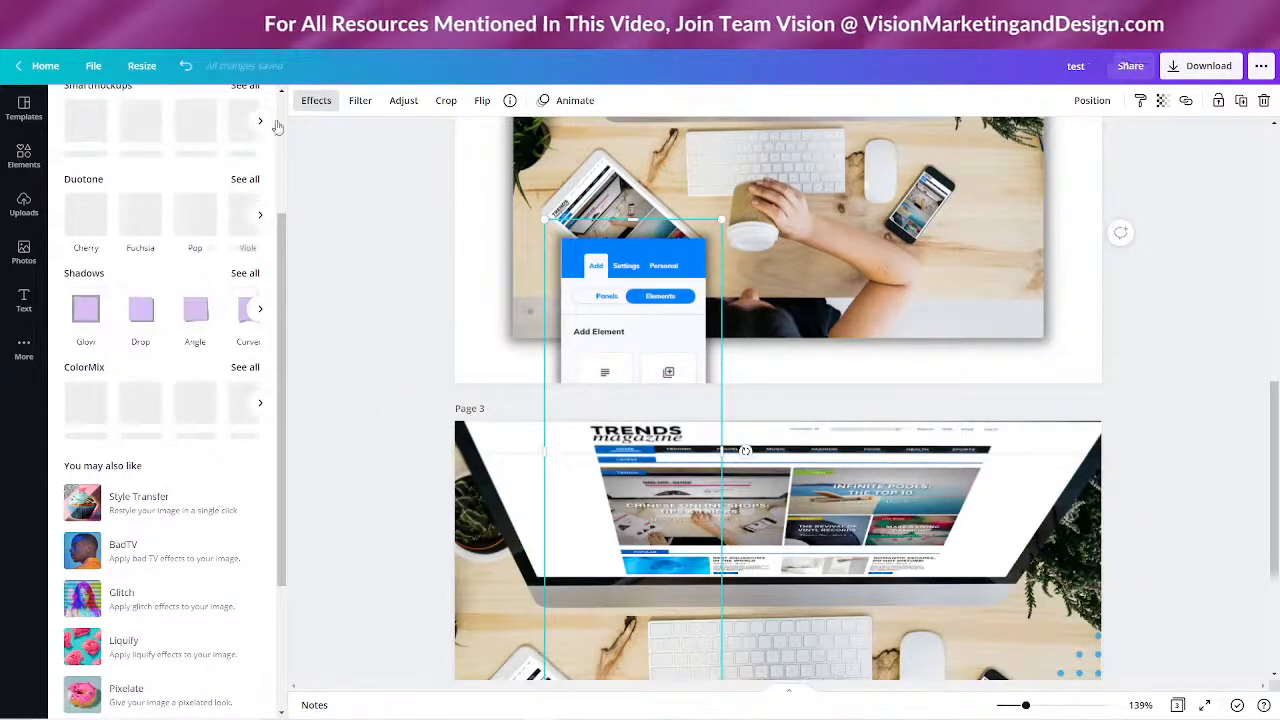
click(186, 66)
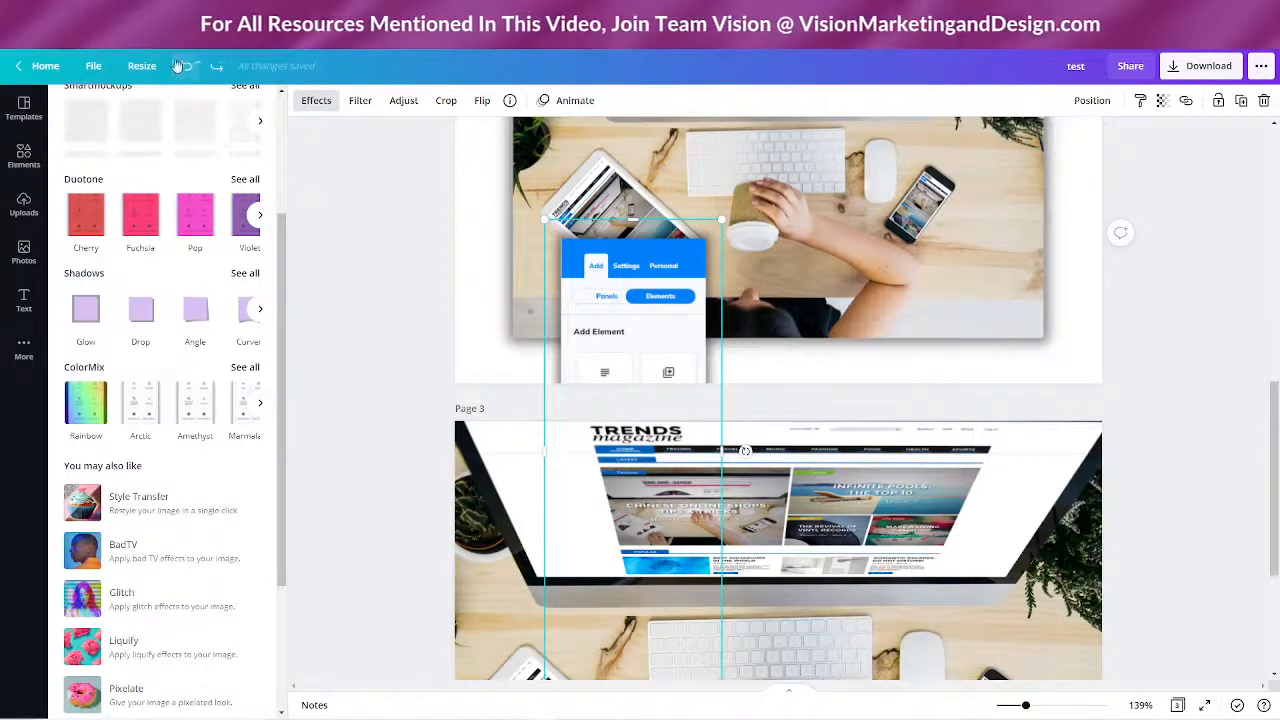
click(184, 66)
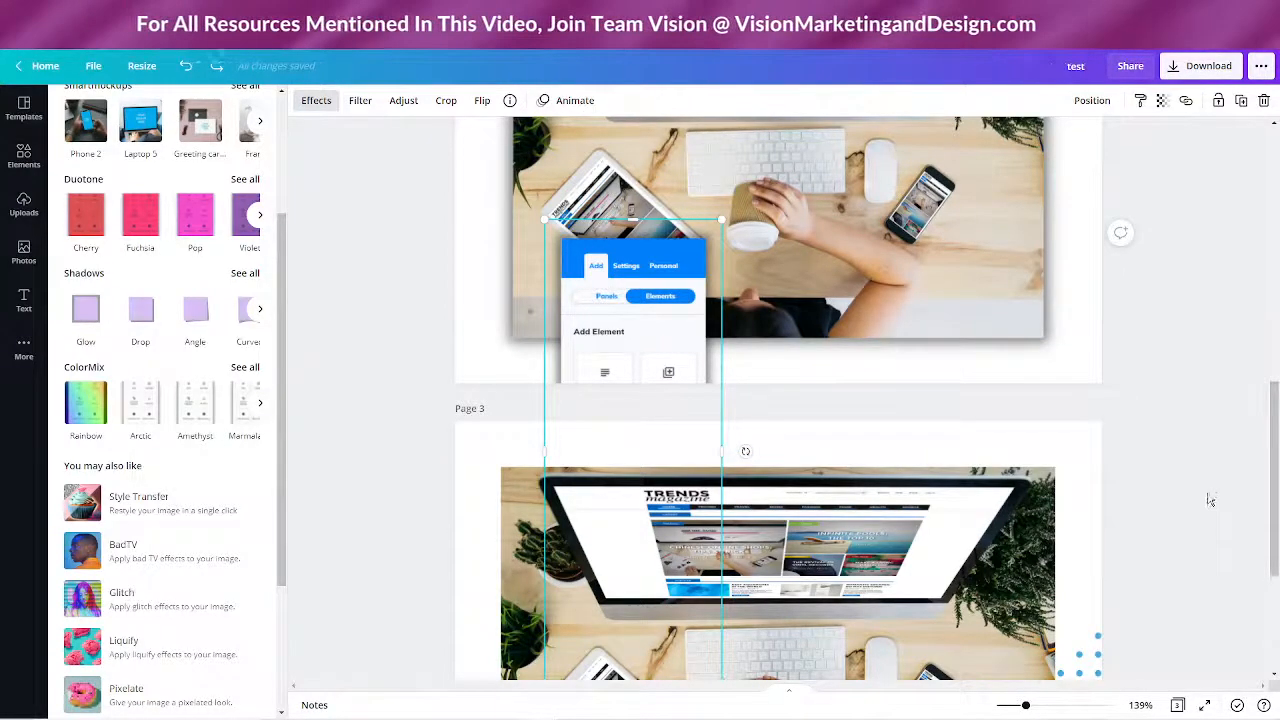
Step: Add a blank page 4 and move the glowing panel snip from page 2 to its centre
scroll(1210, 500, down, 3)
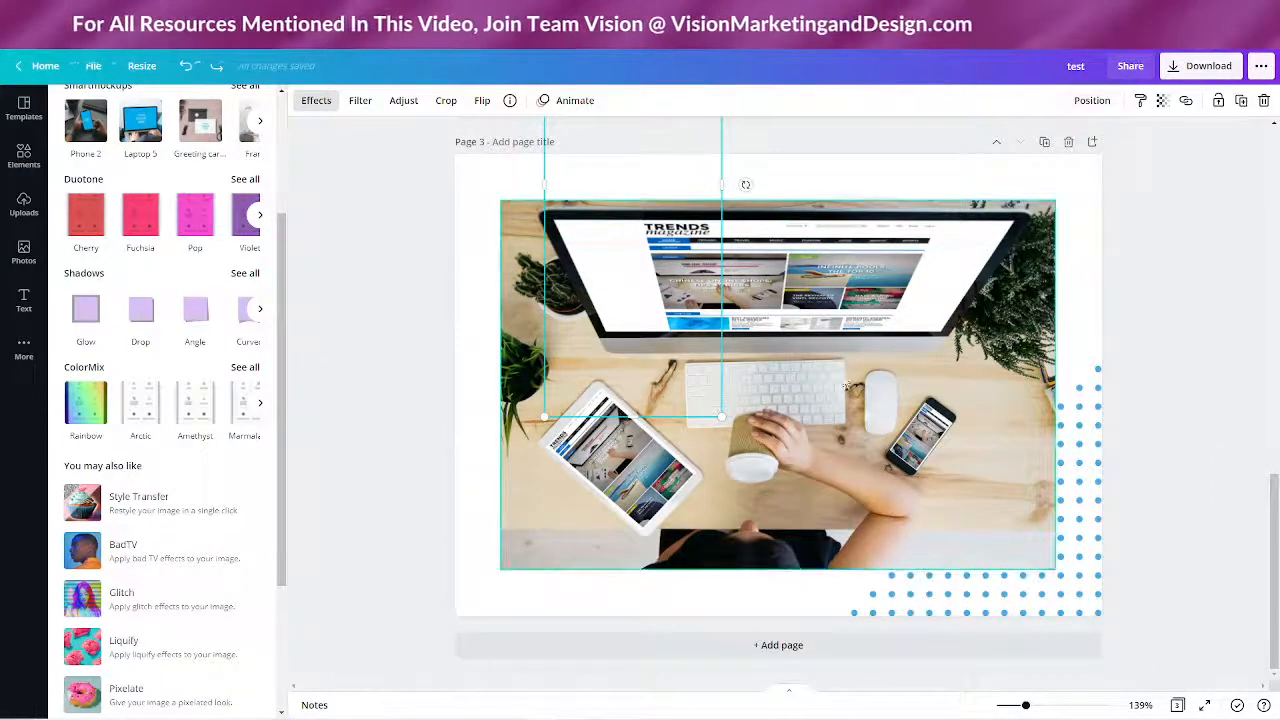
scroll(679, 272, up, 2)
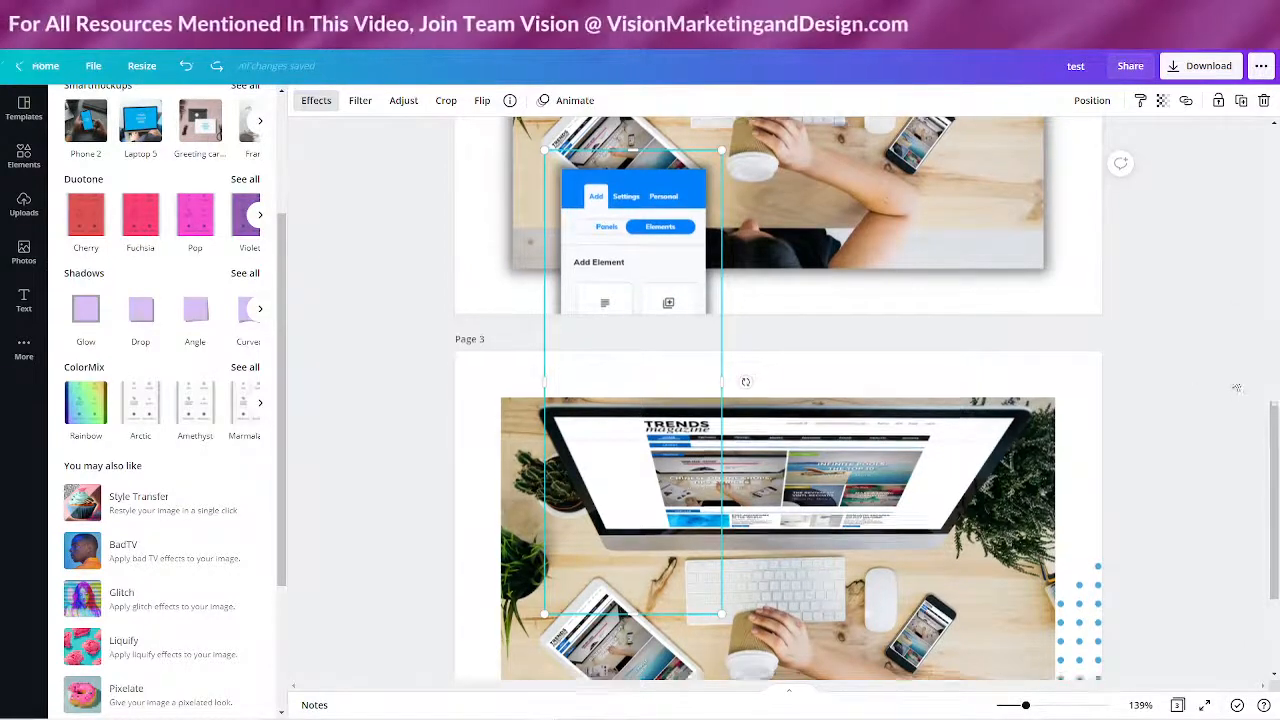
scroll(1205, 440, down, 2)
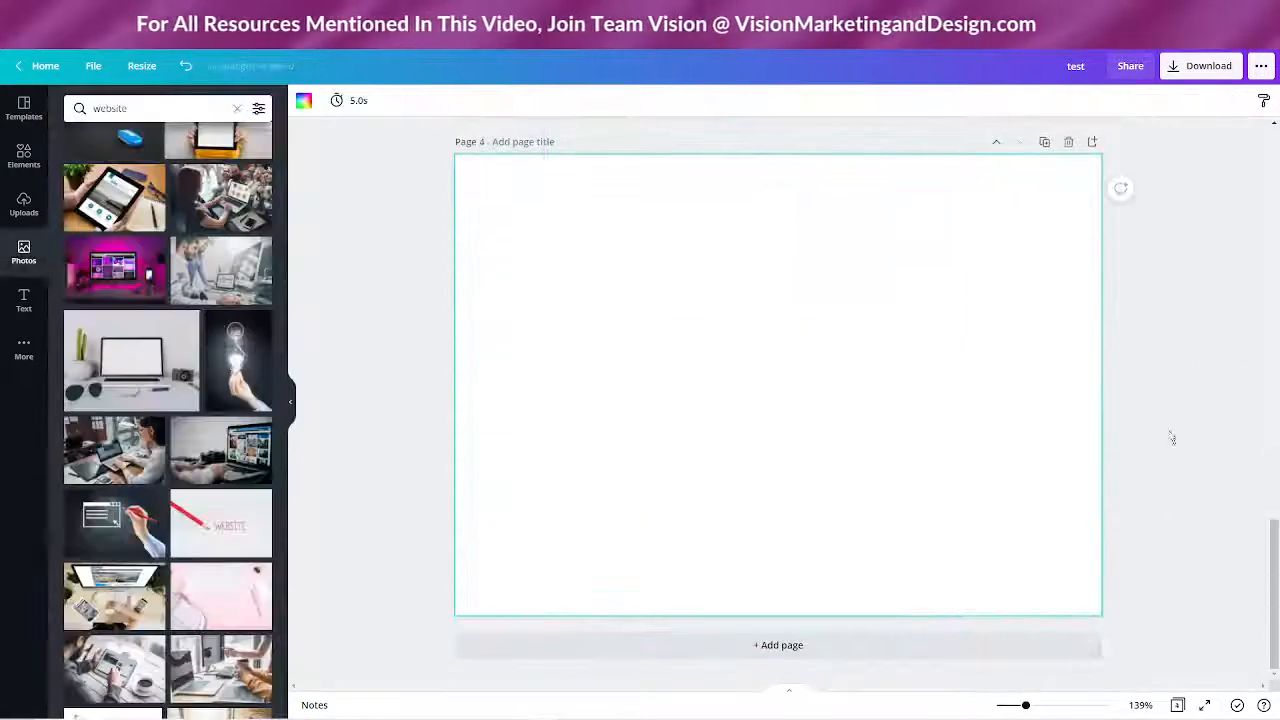
scroll(527, 377, up, 3)
scroll(527, 377, up, 2)
drag(636, 142, 709, 420)
scroll(850, 527, down, 2)
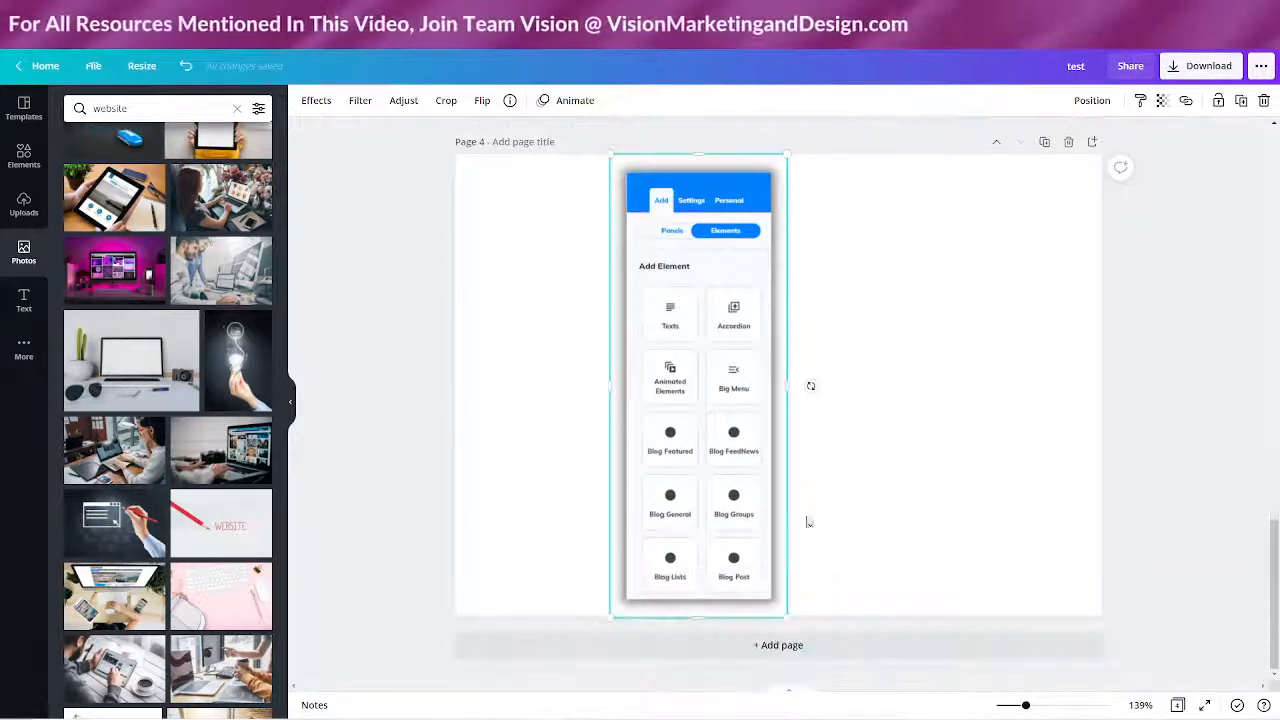
drag(686, 370, 756, 364)
Step: Download only page 4 as a PNG with a transparent background
scroll(1158, 452, up, 4)
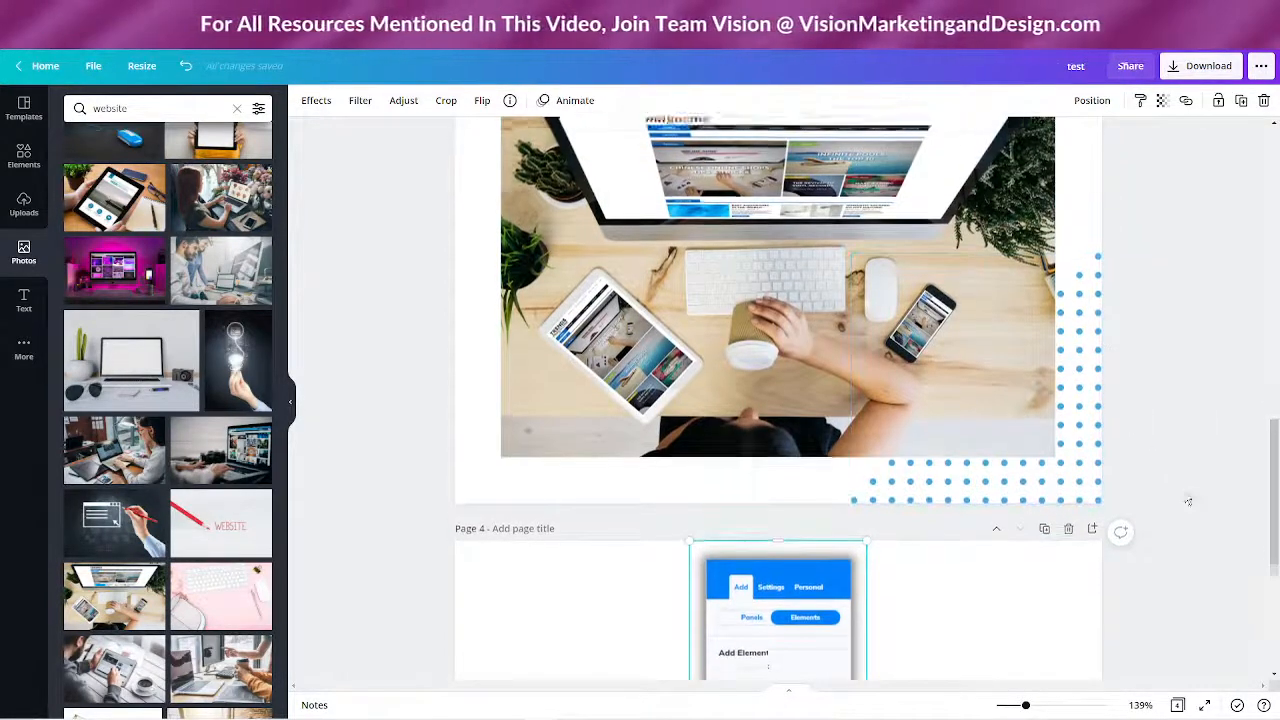
scroll(1160, 495, up, 1)
scroll(1190, 480, down, 4)
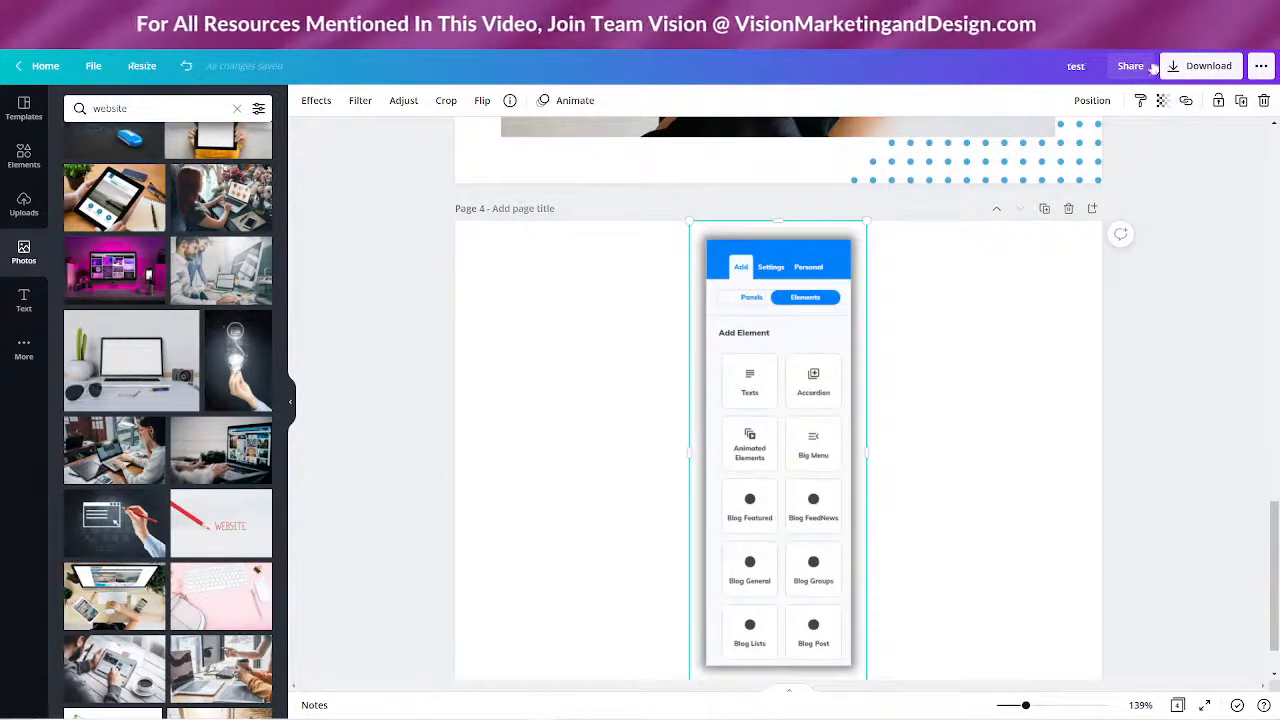
click(1181, 67)
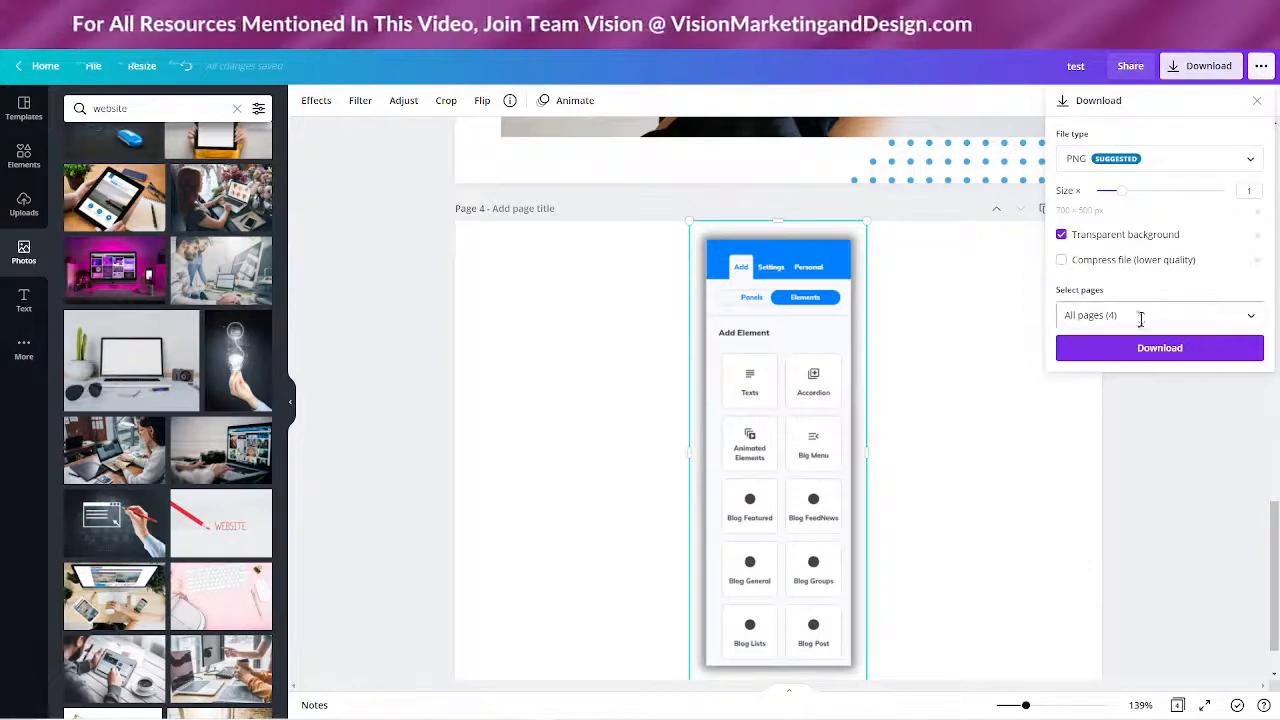
click(1140, 316)
click(1196, 356)
scroll(1166, 434, down, 1)
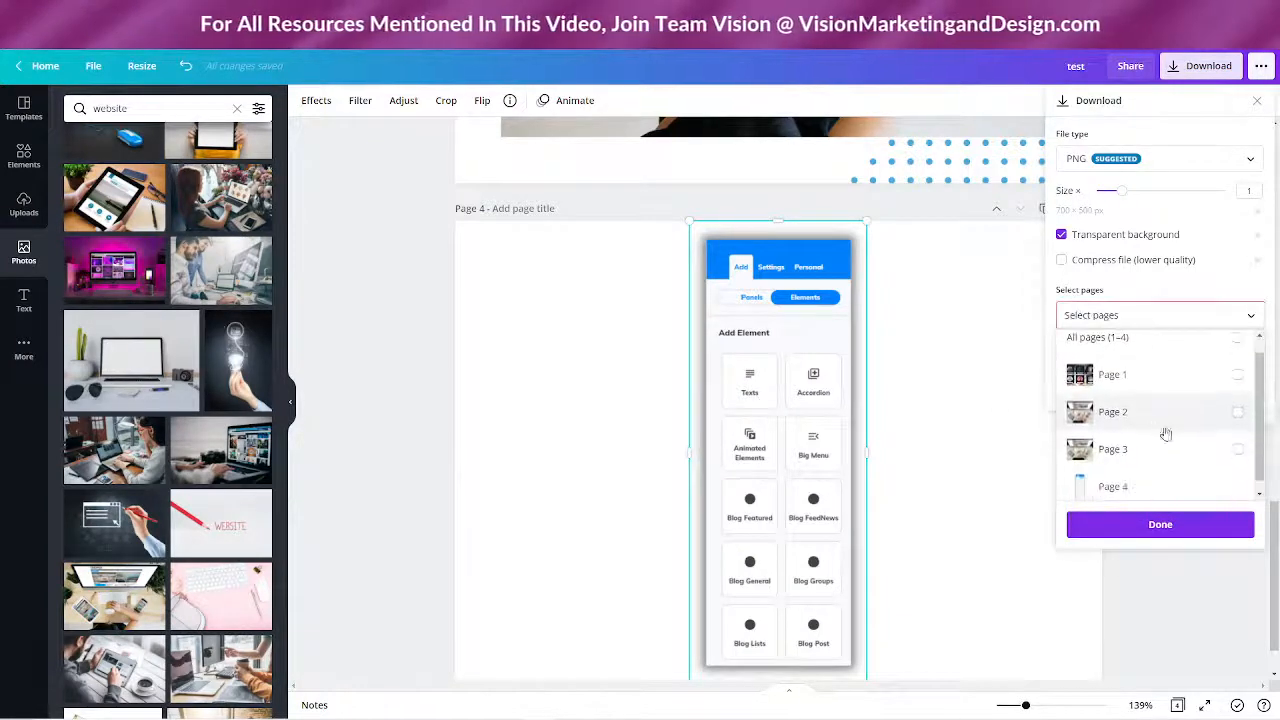
click(1238, 487)
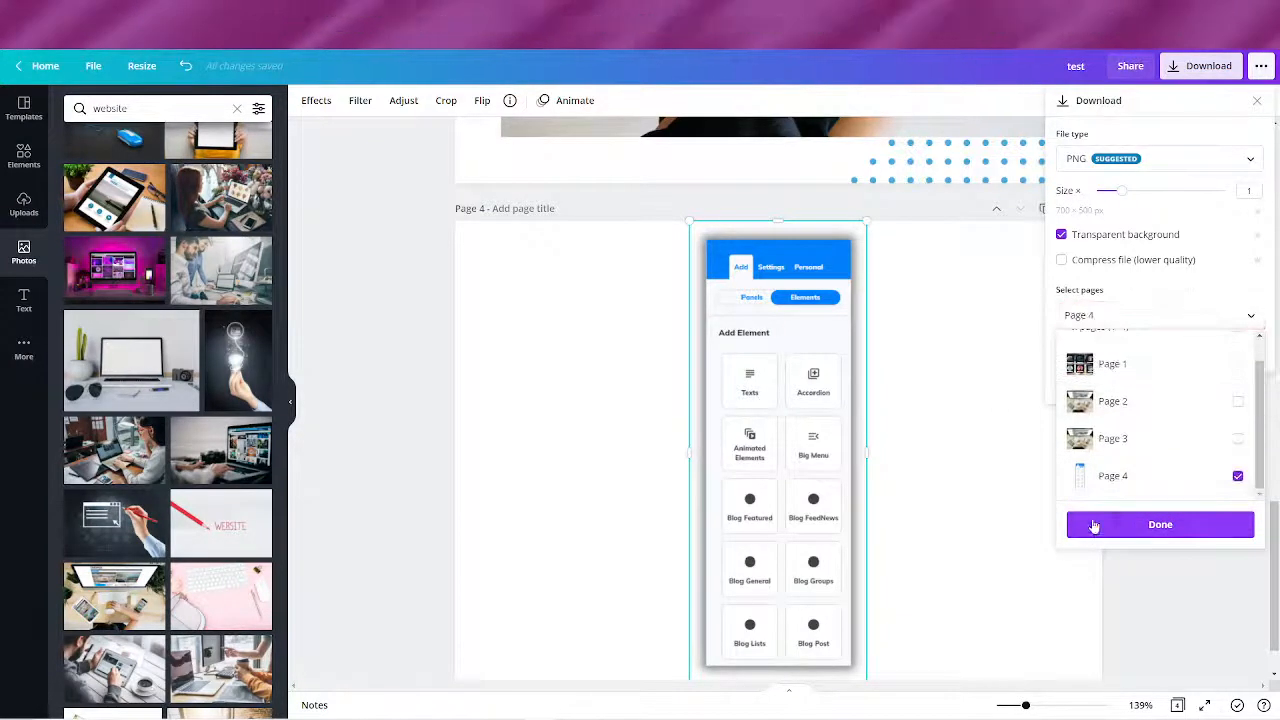
click(1162, 530)
click(1158, 346)
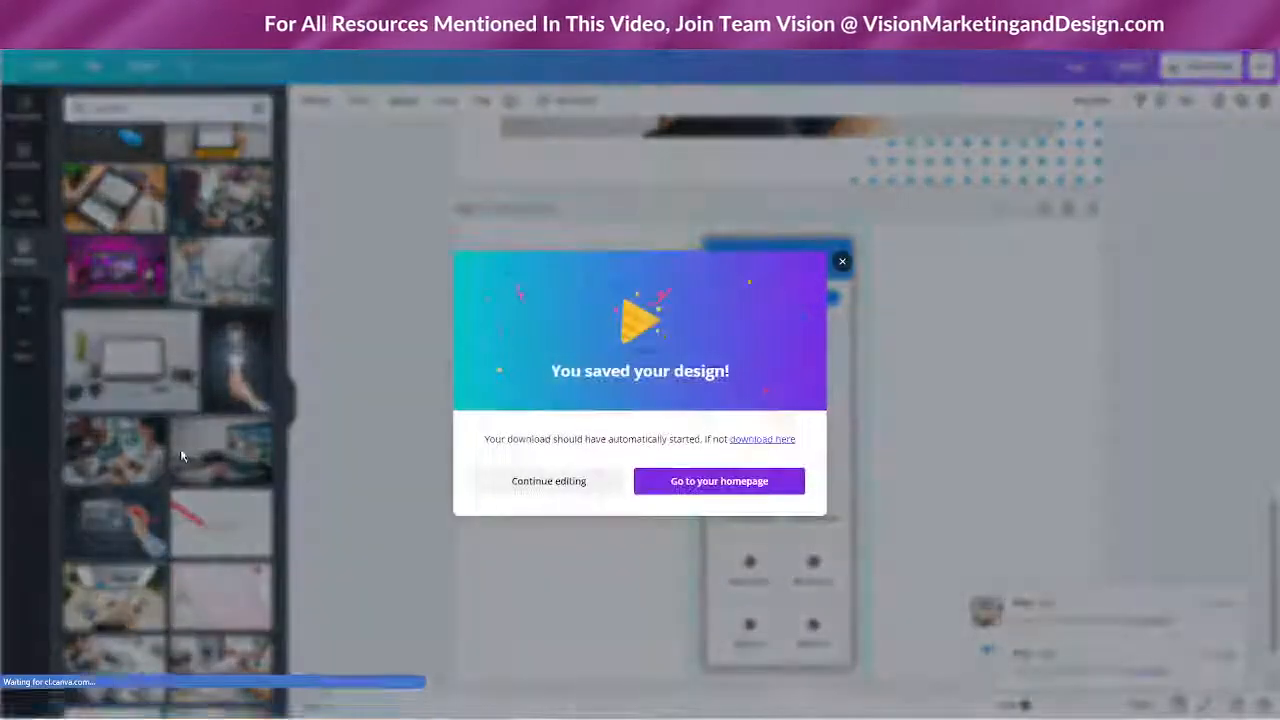
Step: Return to editing and upload the downloaded file test (1).png to the image uploads
click(548, 462)
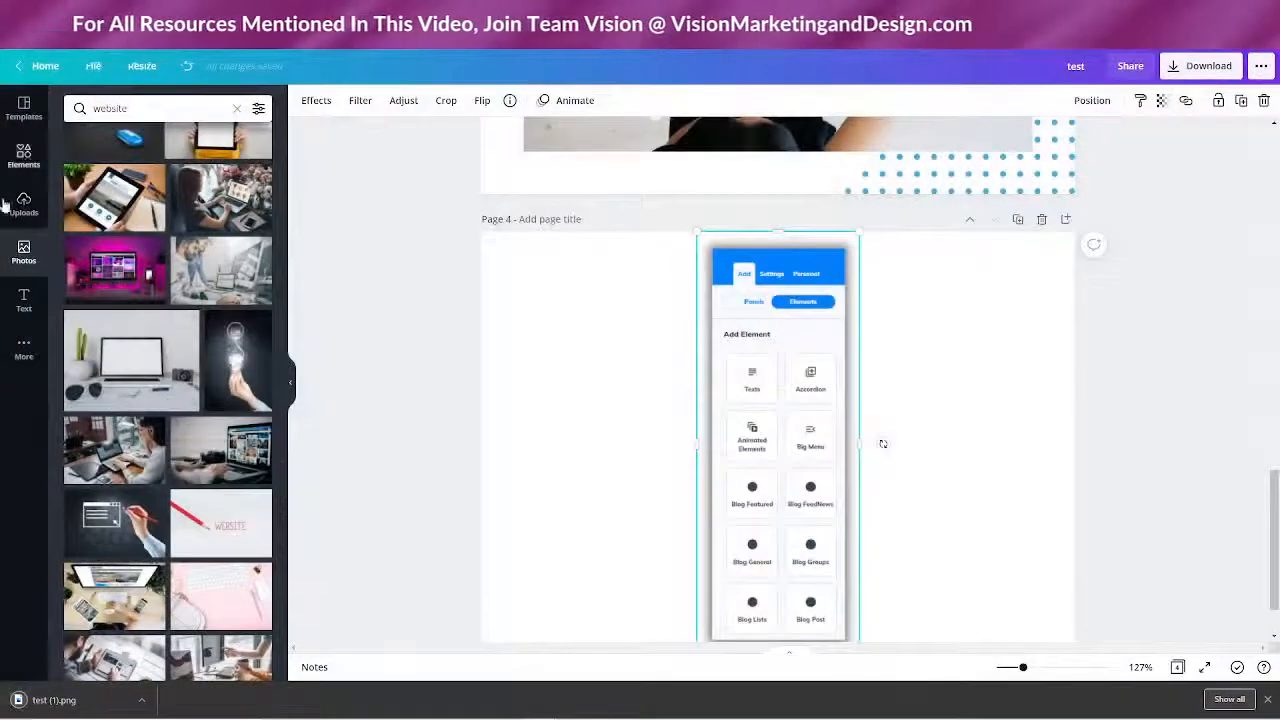
click(12, 205)
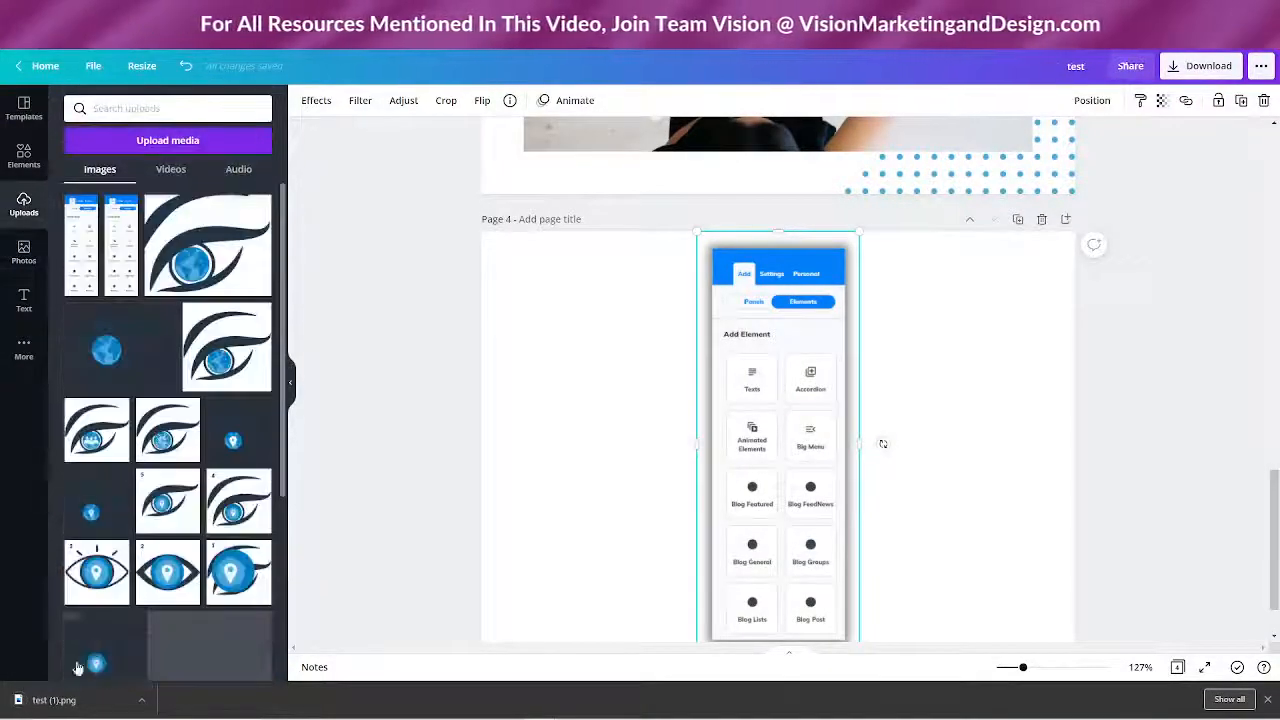
drag(50, 700, 165, 190)
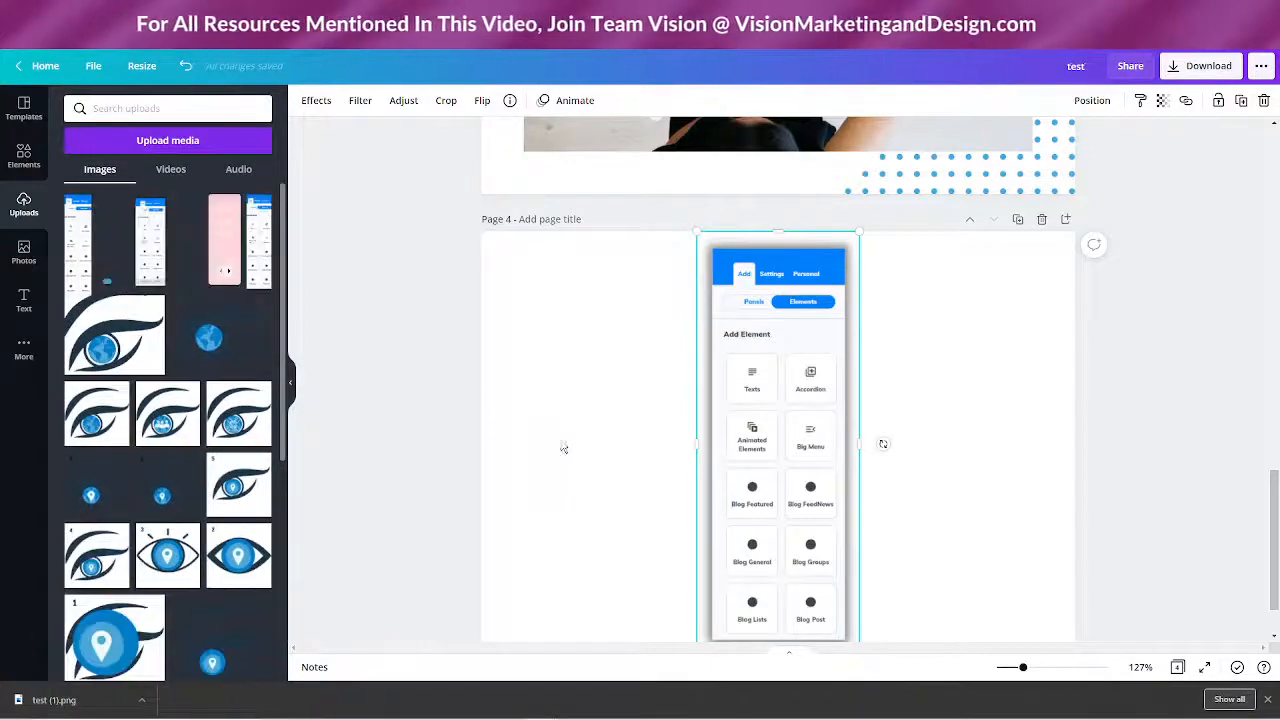
Step: Try the Glow shadow effect on the desk photo on page 3
scroll(564, 448, up, 10)
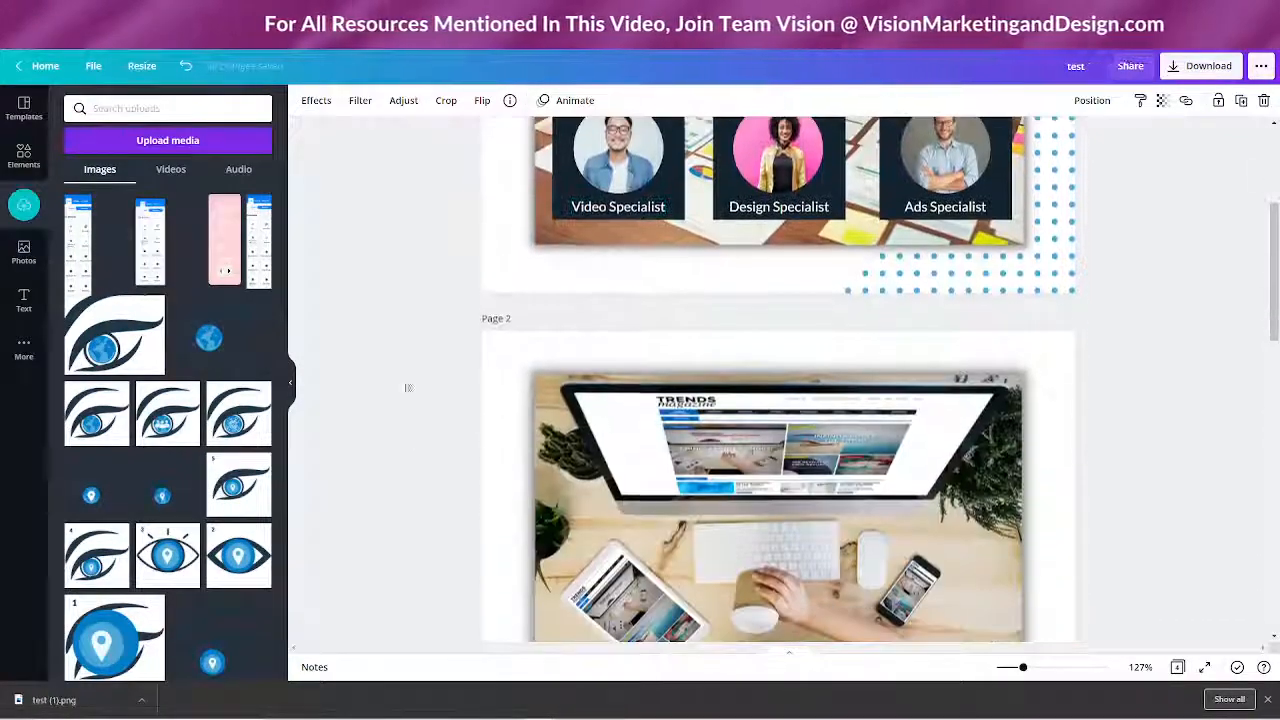
scroll(630, 461, down, 3)
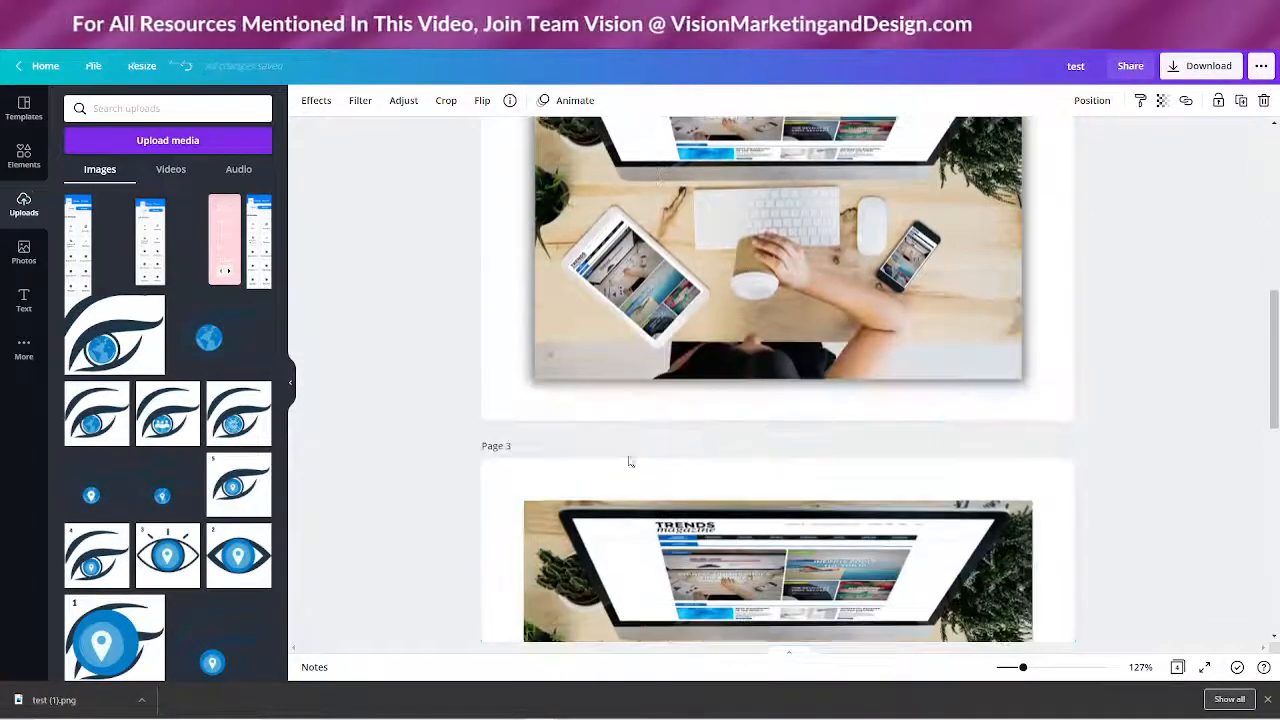
scroll(650, 373, up, 2)
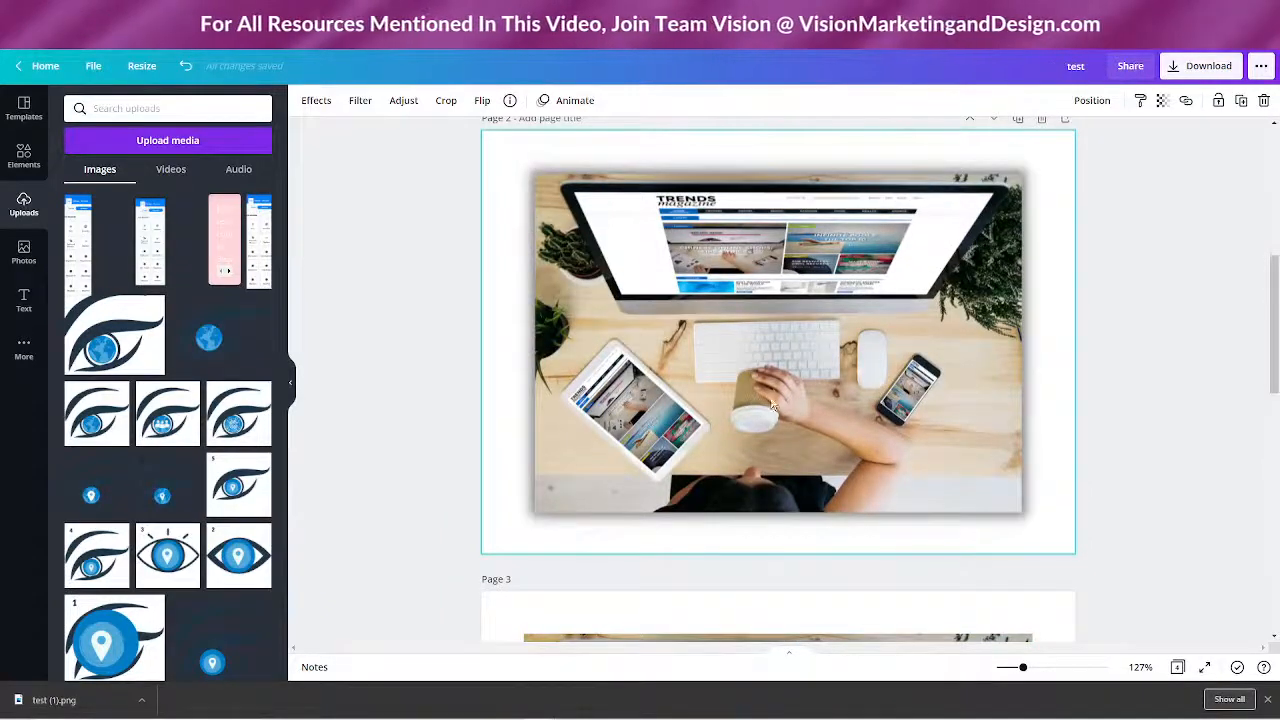
scroll(846, 551, down, 6)
scroll(748, 320, up, 2)
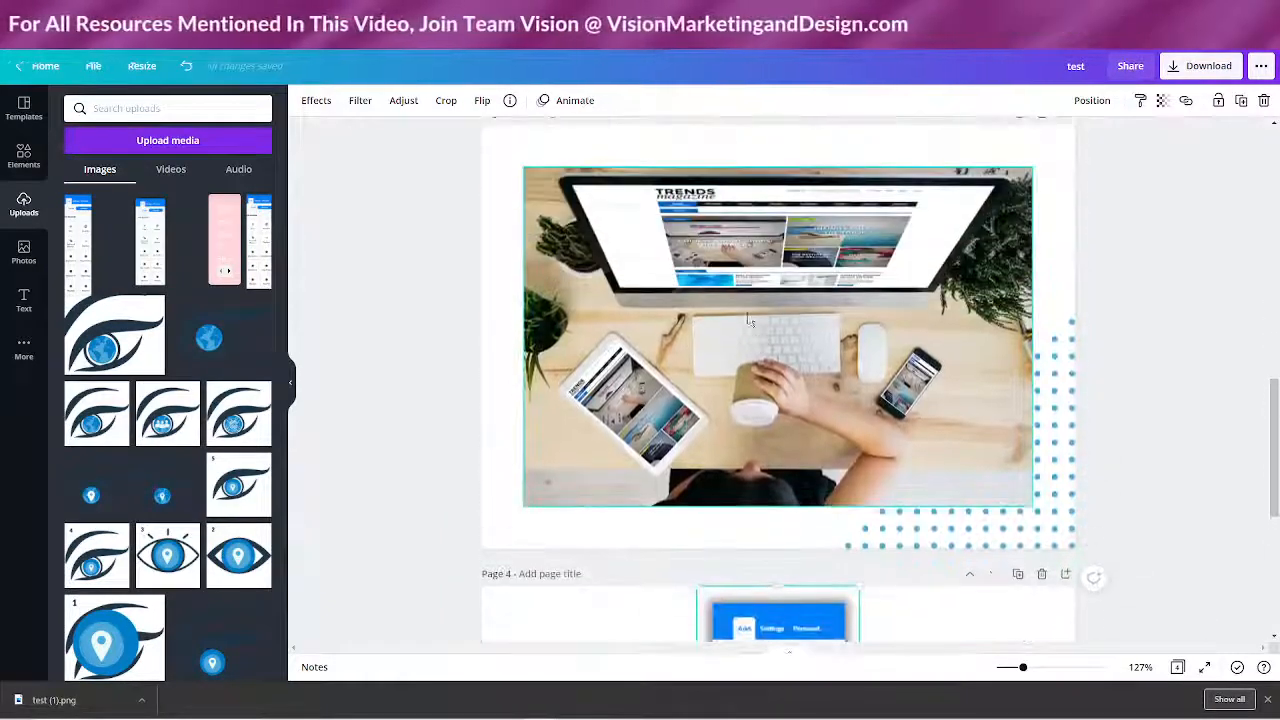
click(316, 100)
scroll(88, 415, down, 3)
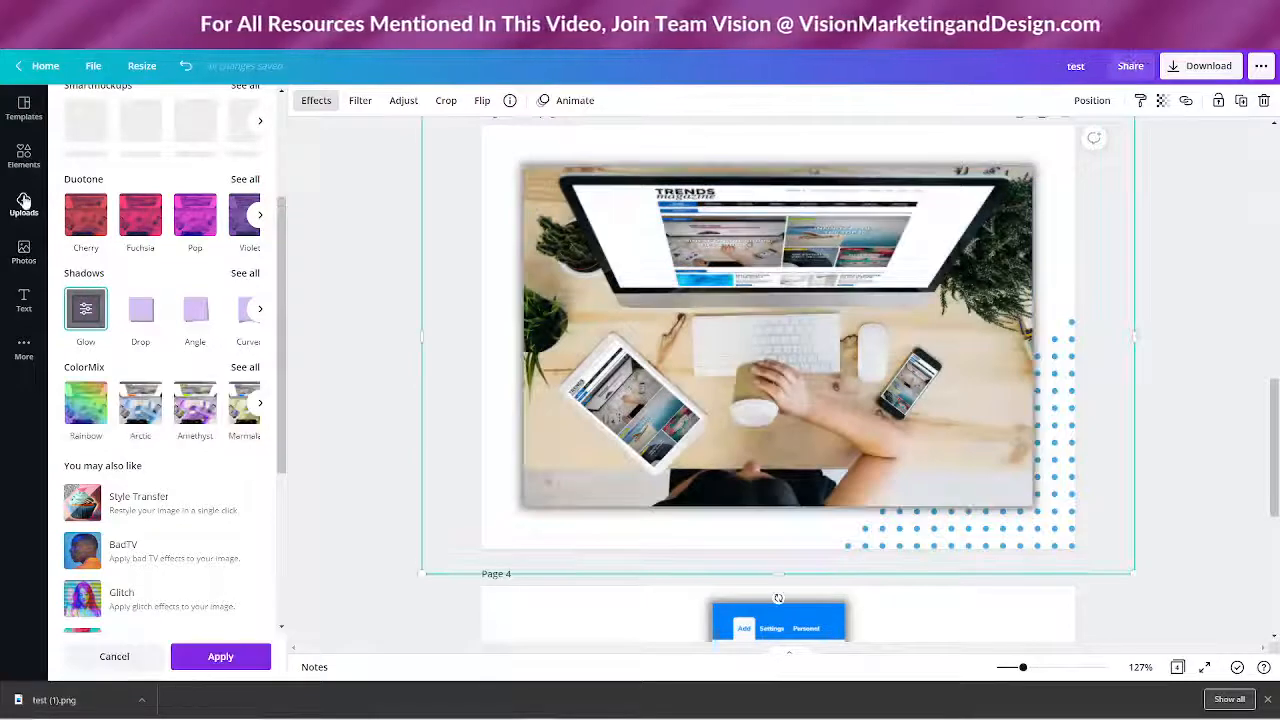
Step: Try adding the panel snip from the uploaded images to page 3, and undo the addition along with the photo's effect
click(24, 198)
click(79, 252)
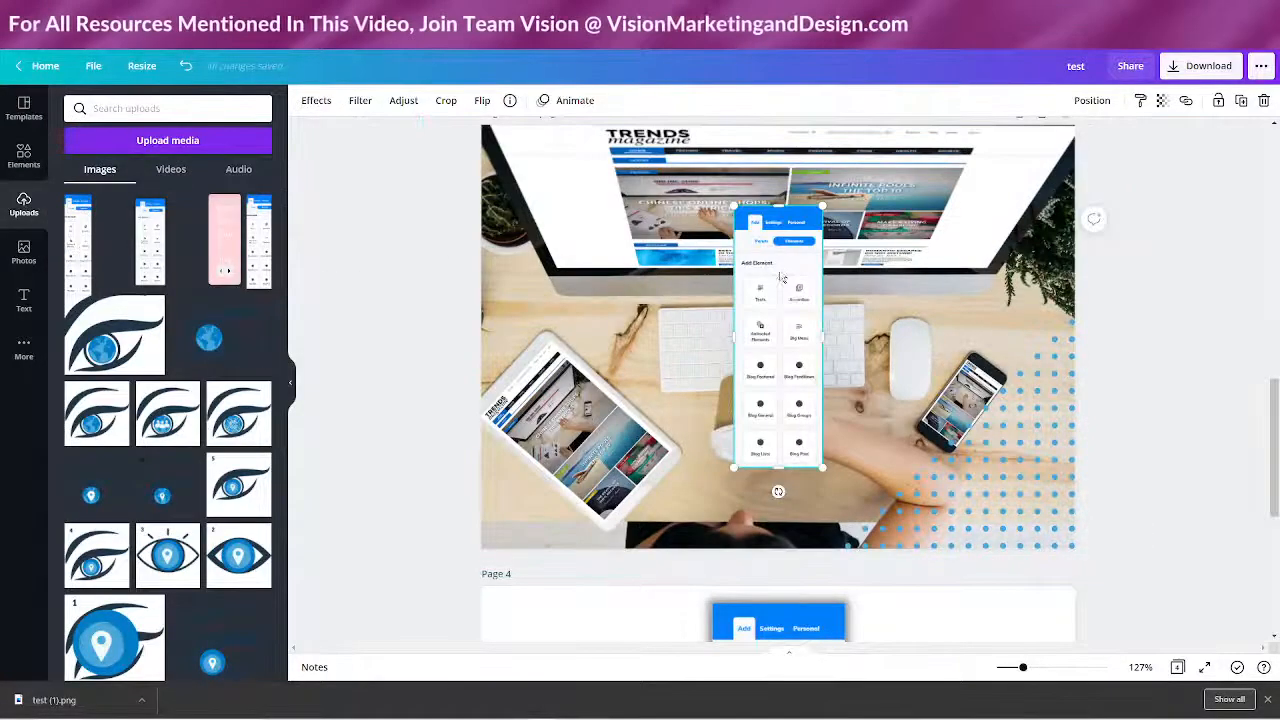
click(185, 66)
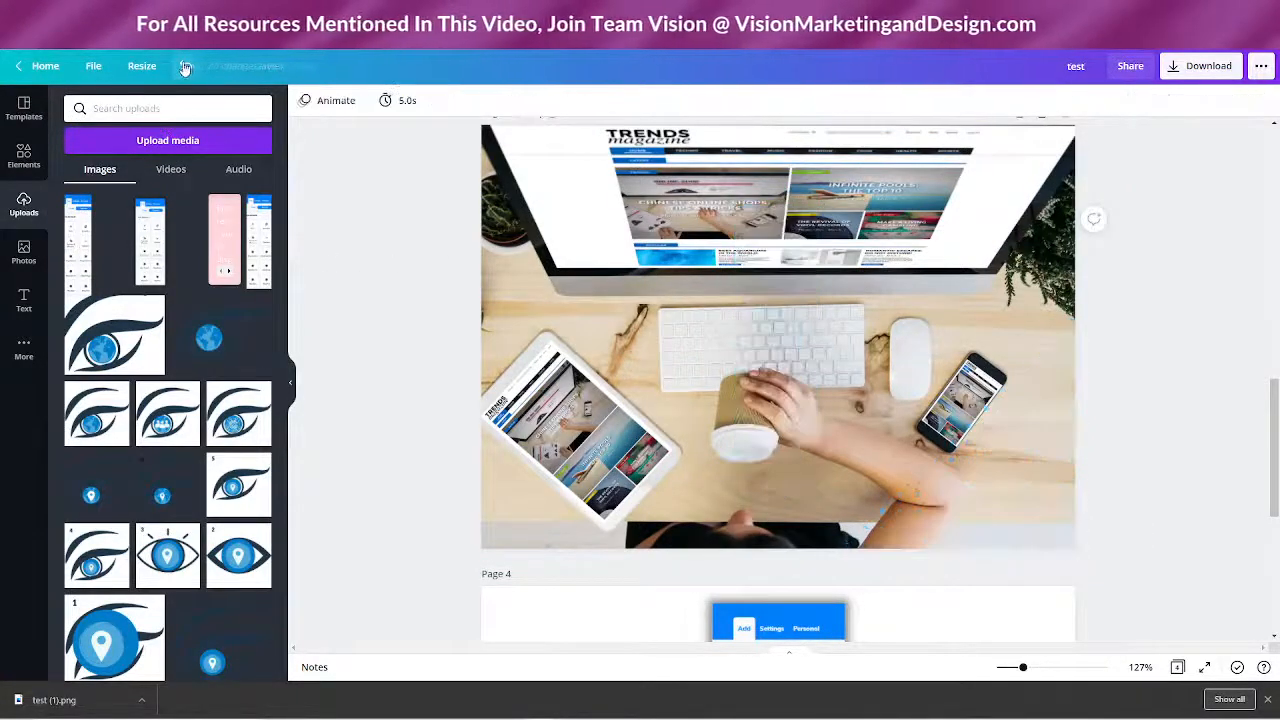
click(185, 66)
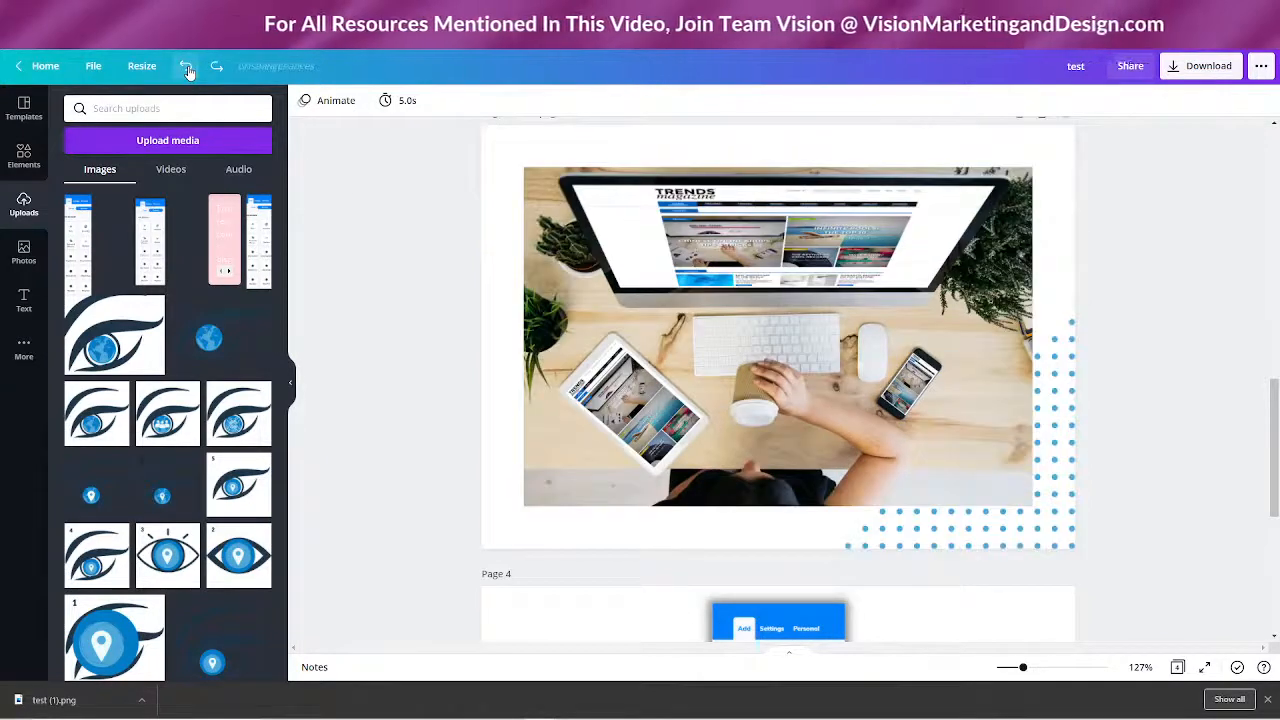
Step: Try the Glow shadow on page 3's desk photo and place the uploaded panel image on the page, and undo both changes
click(545, 205)
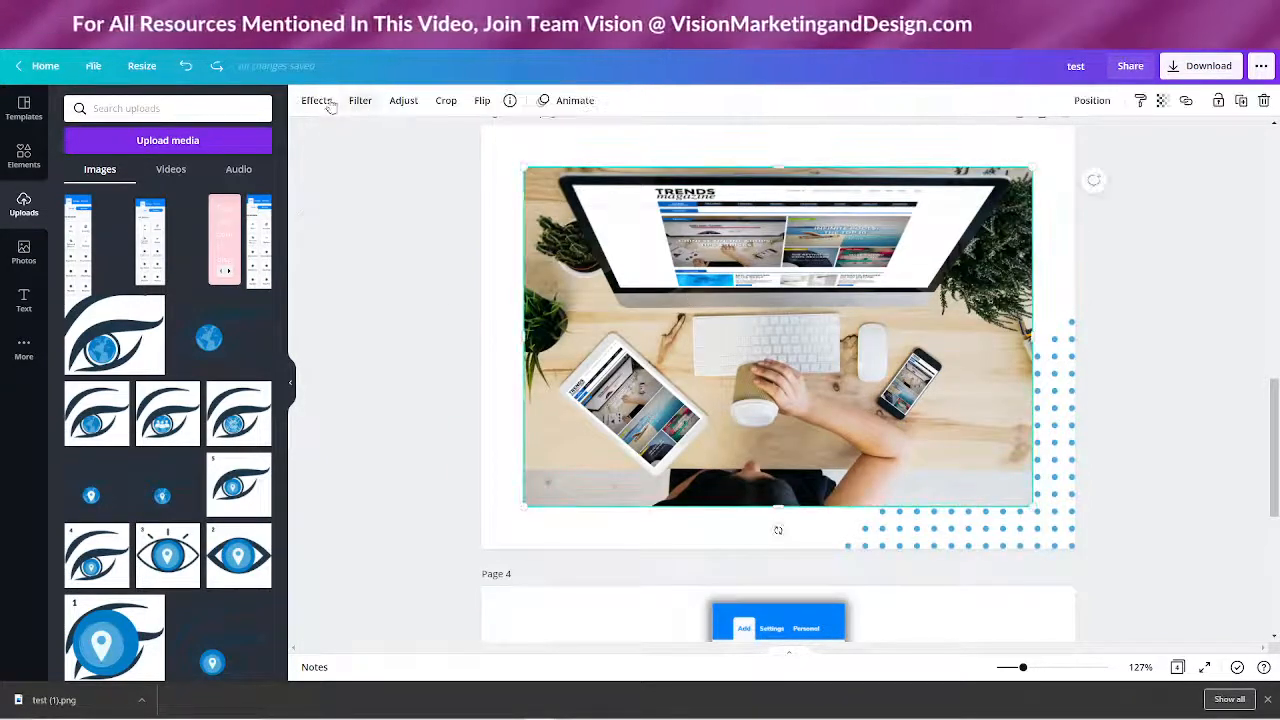
click(78, 514)
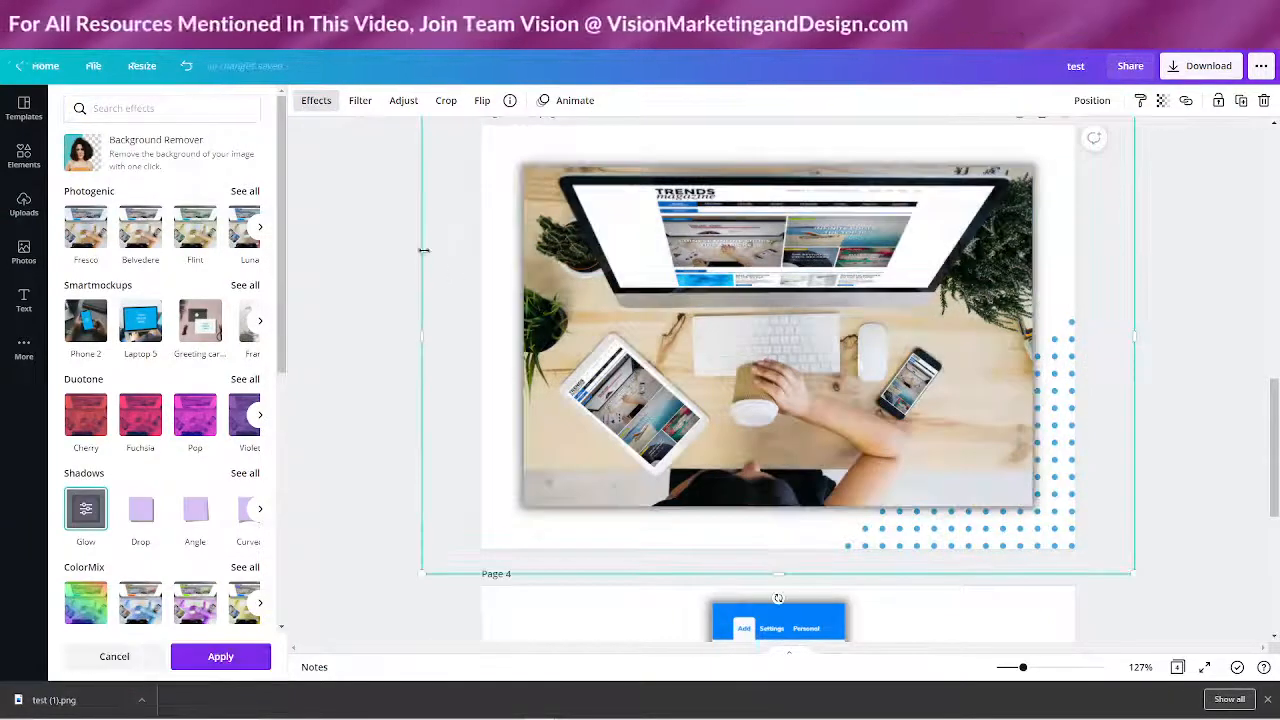
click(363, 289)
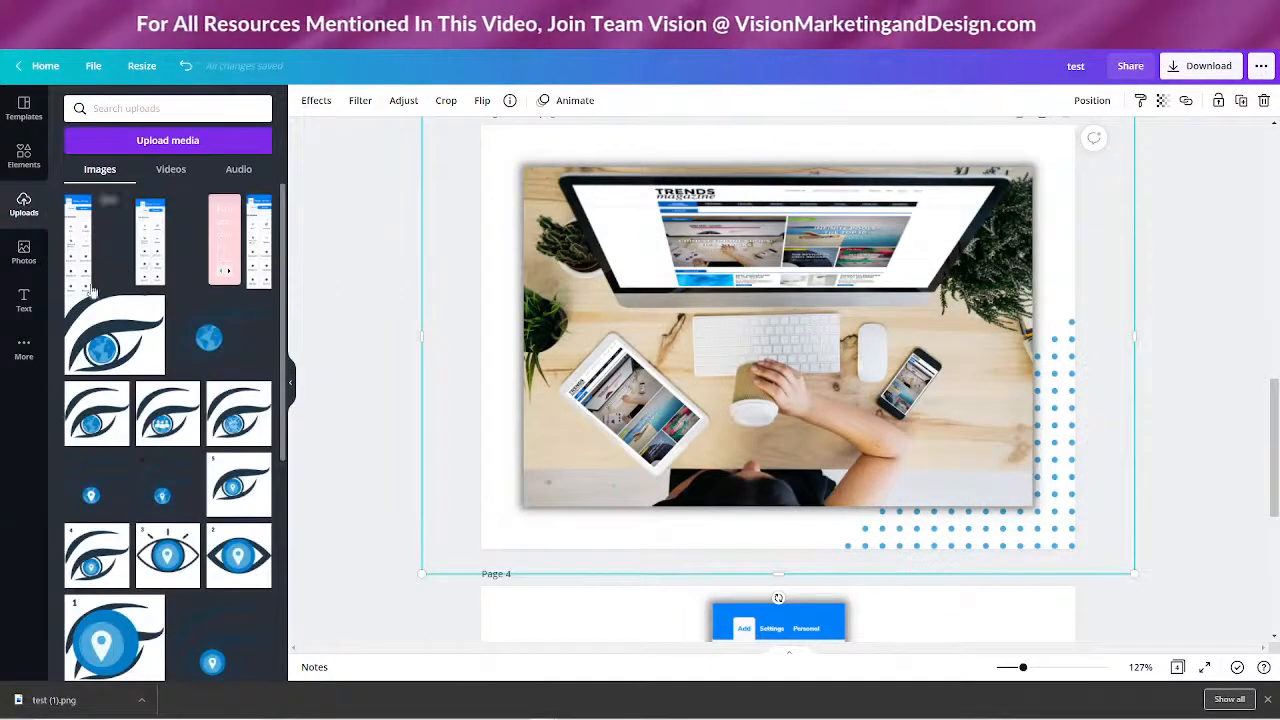
drag(84, 260, 905, 370)
scroll(1069, 480, up, 5)
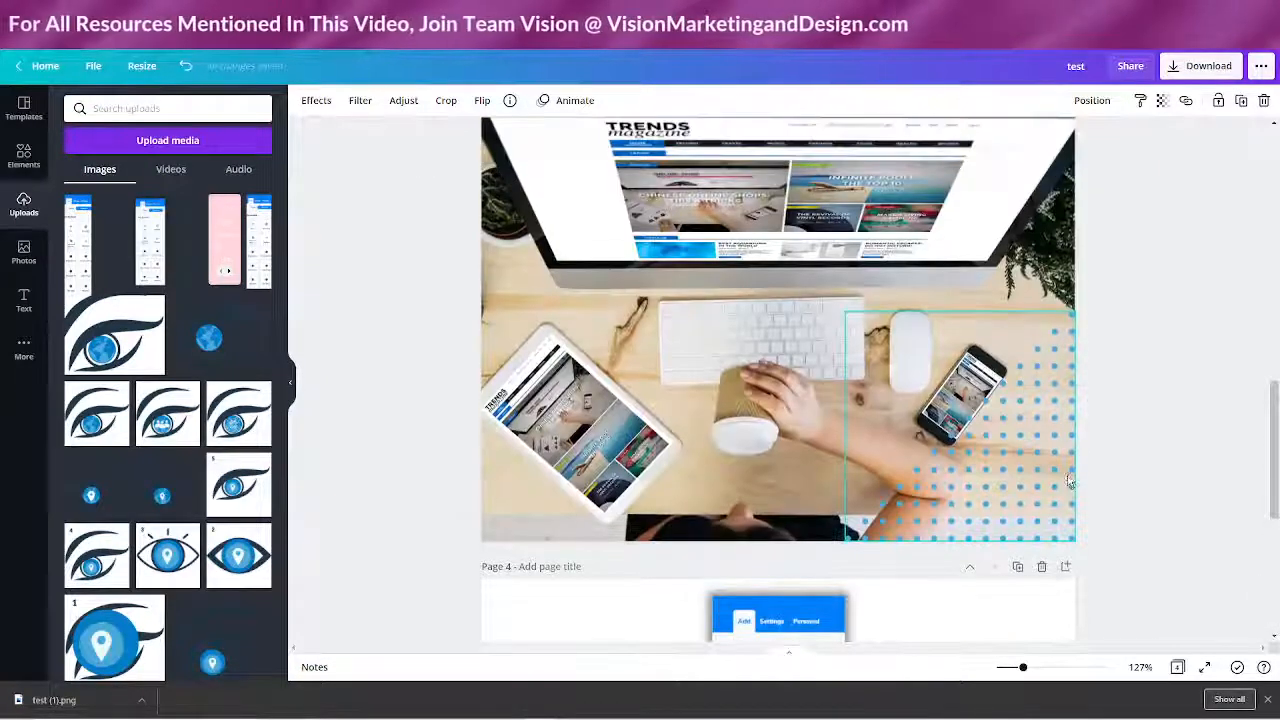
scroll(297, 176, up, 1)
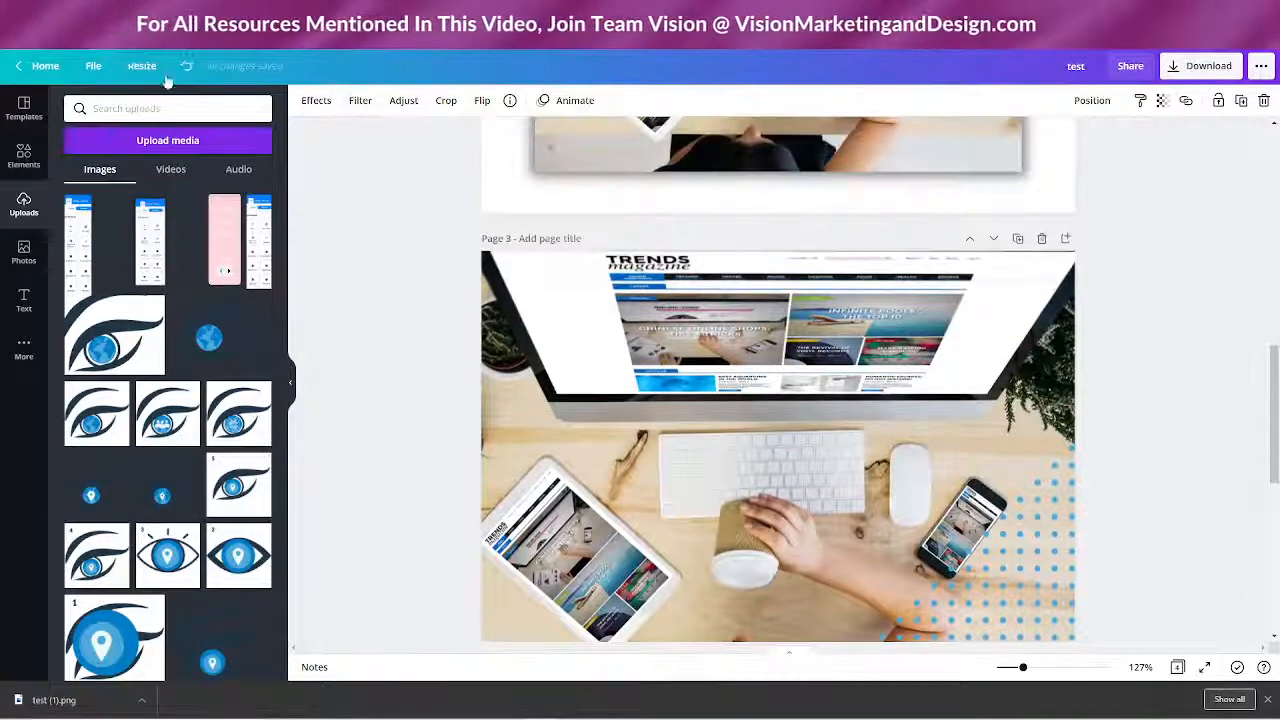
click(187, 67)
click(185, 68)
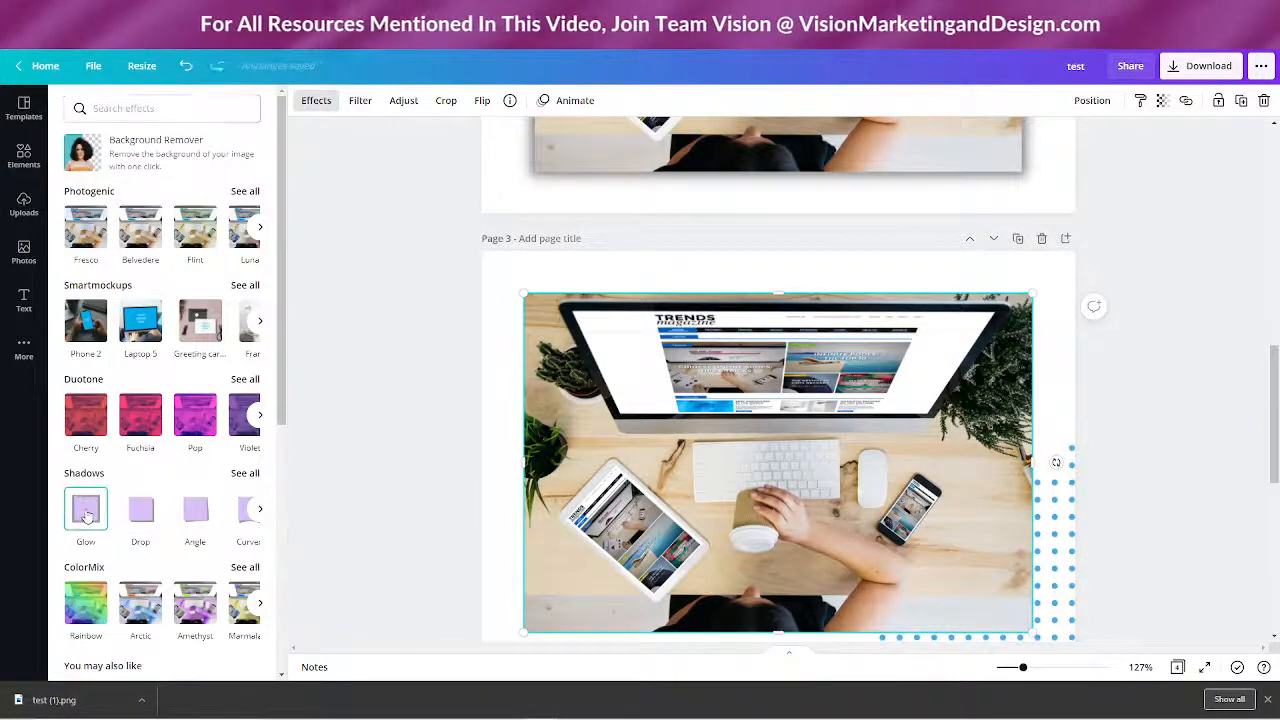
Step: Try the Glow shadow on page 3's desk photo once more, and undo the changes made to the page
click(86, 510)
scroll(1123, 365, down, 1)
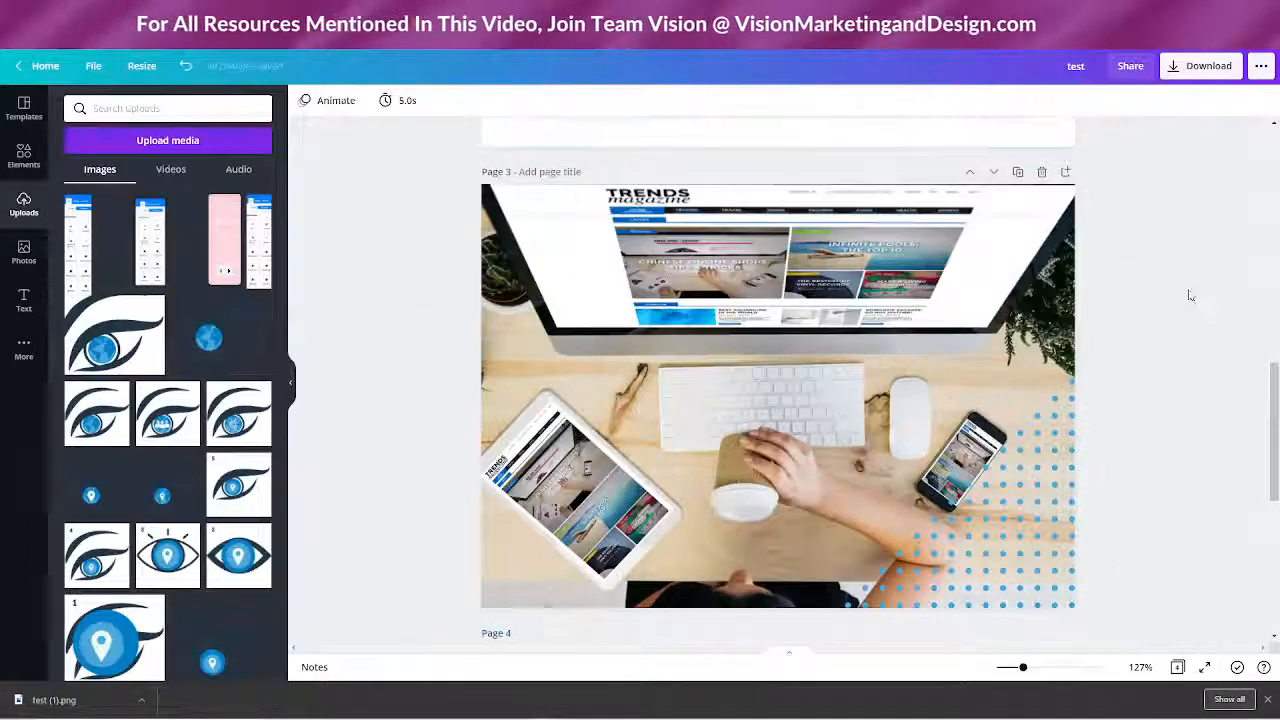
click(186, 66)
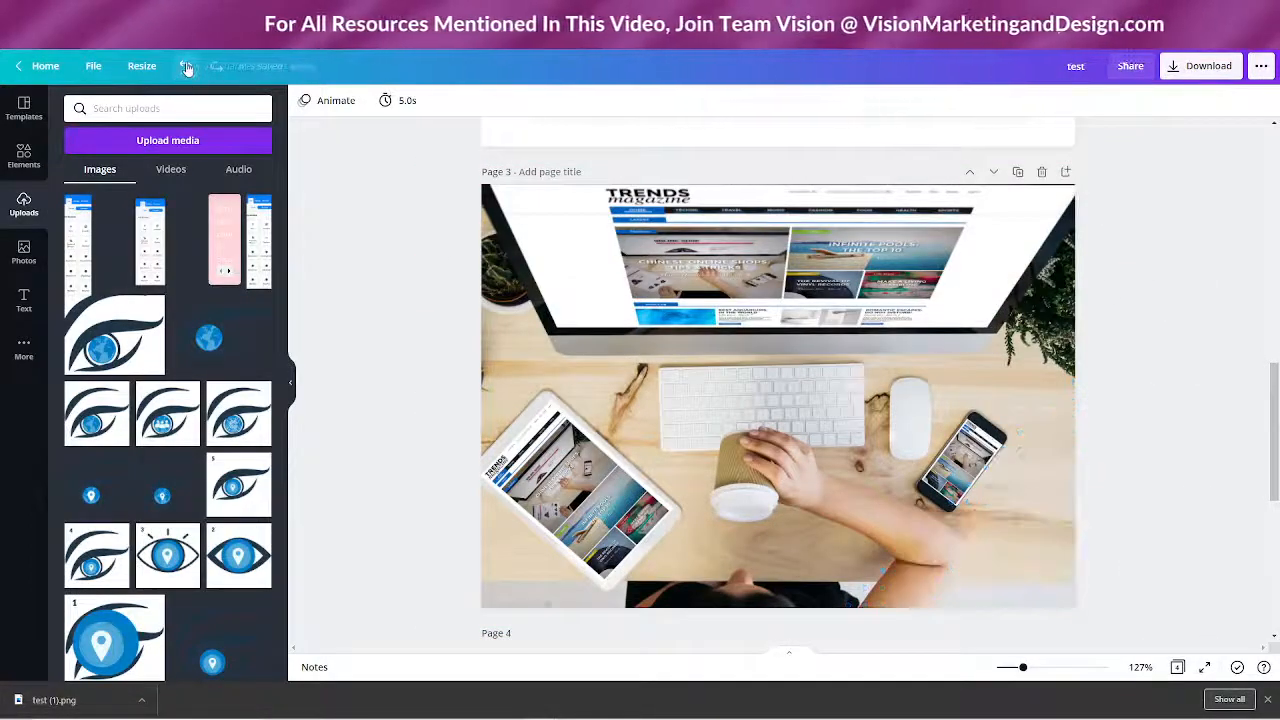
click(186, 66)
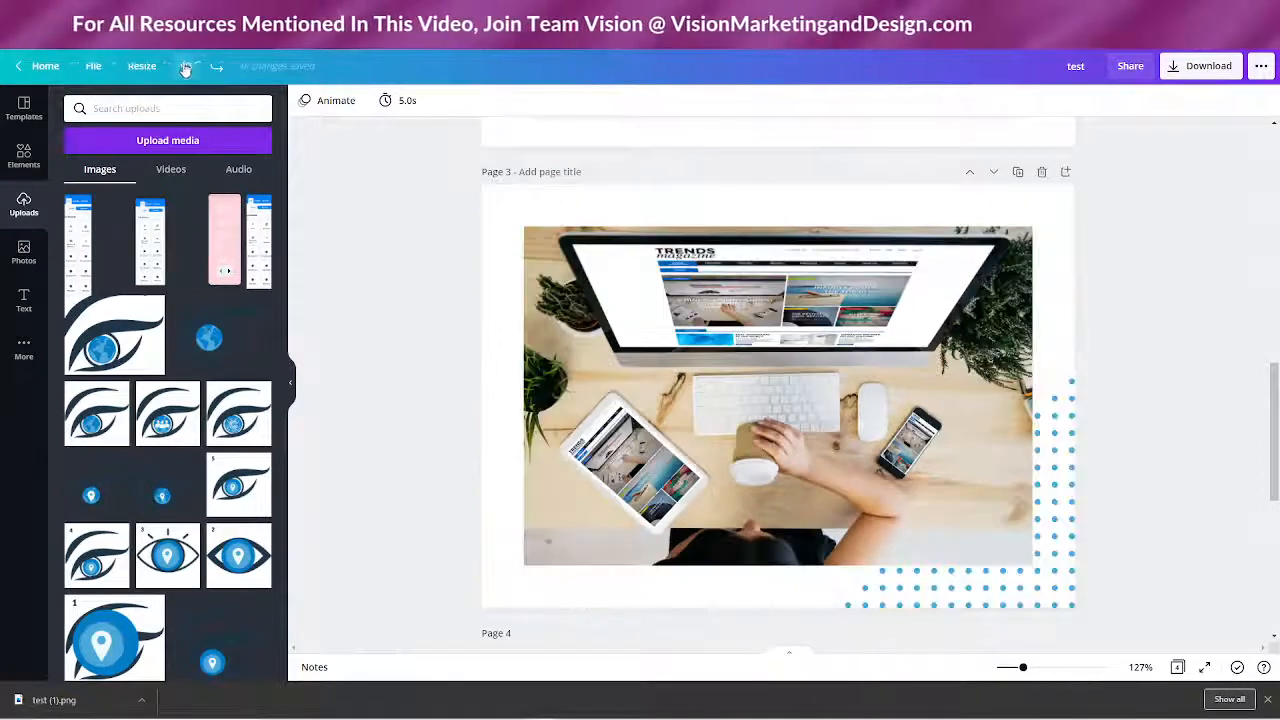
Step: Apply the Glow shadow effect to the desk photo on page 3
click(316, 101)
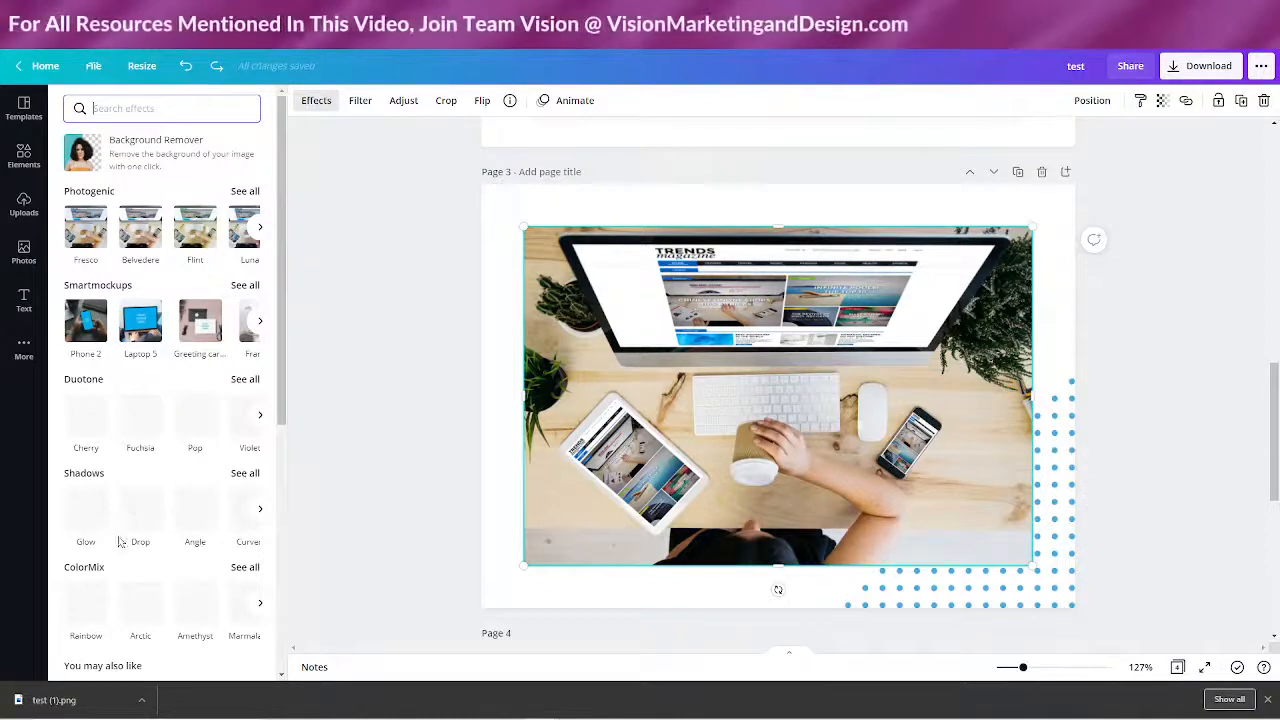
scroll(118, 541, down, 4)
scroll(78, 311, up, 1)
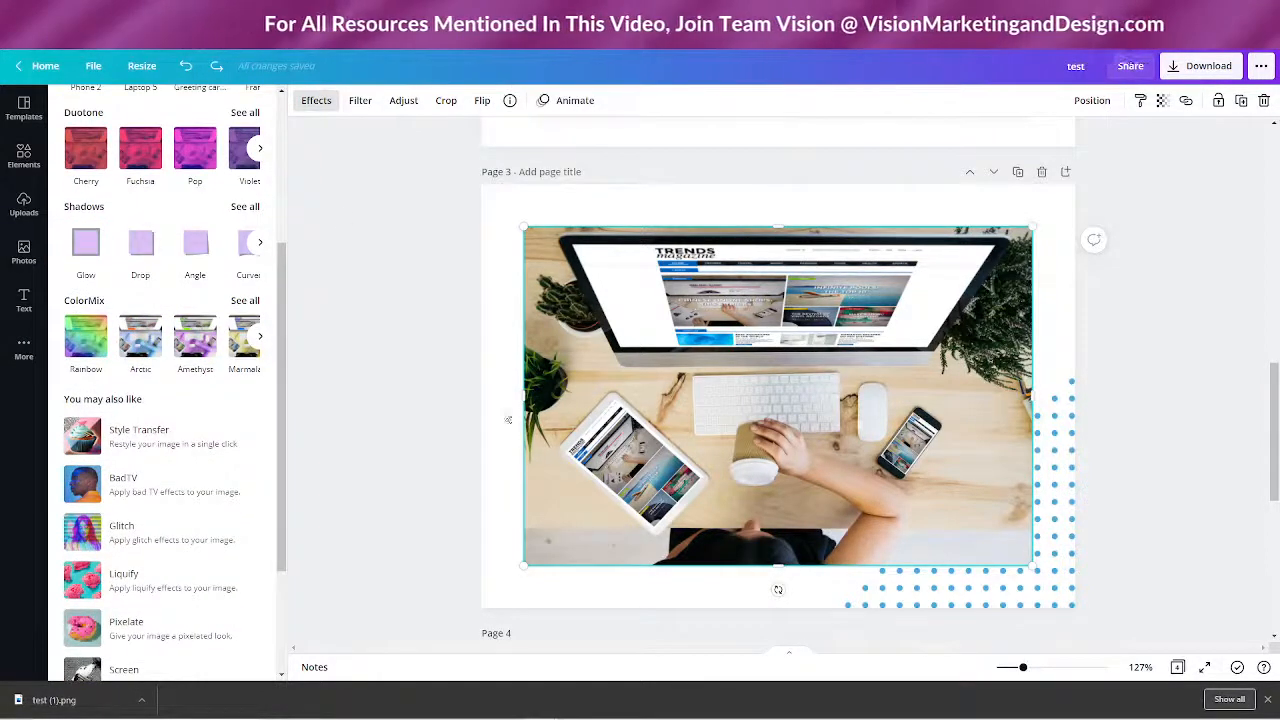
click(88, 246)
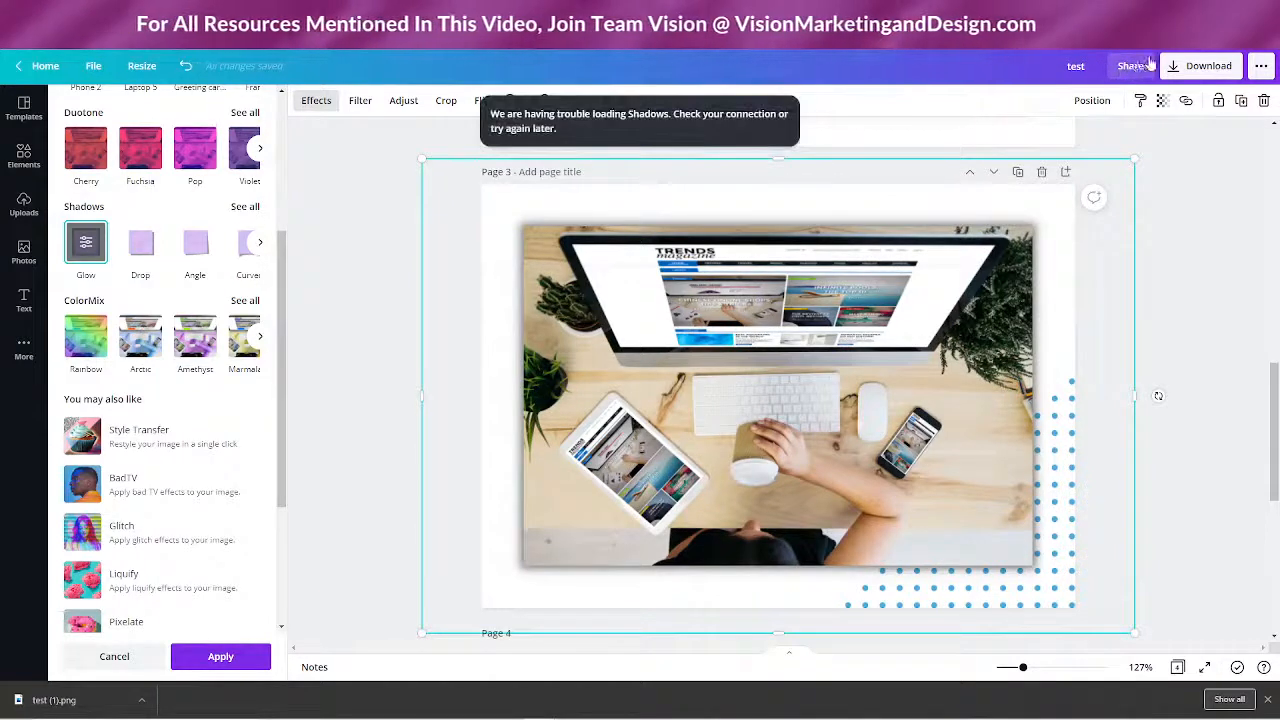
Step: Download only page 3 as a PNG with a transparent background
click(1219, 66)
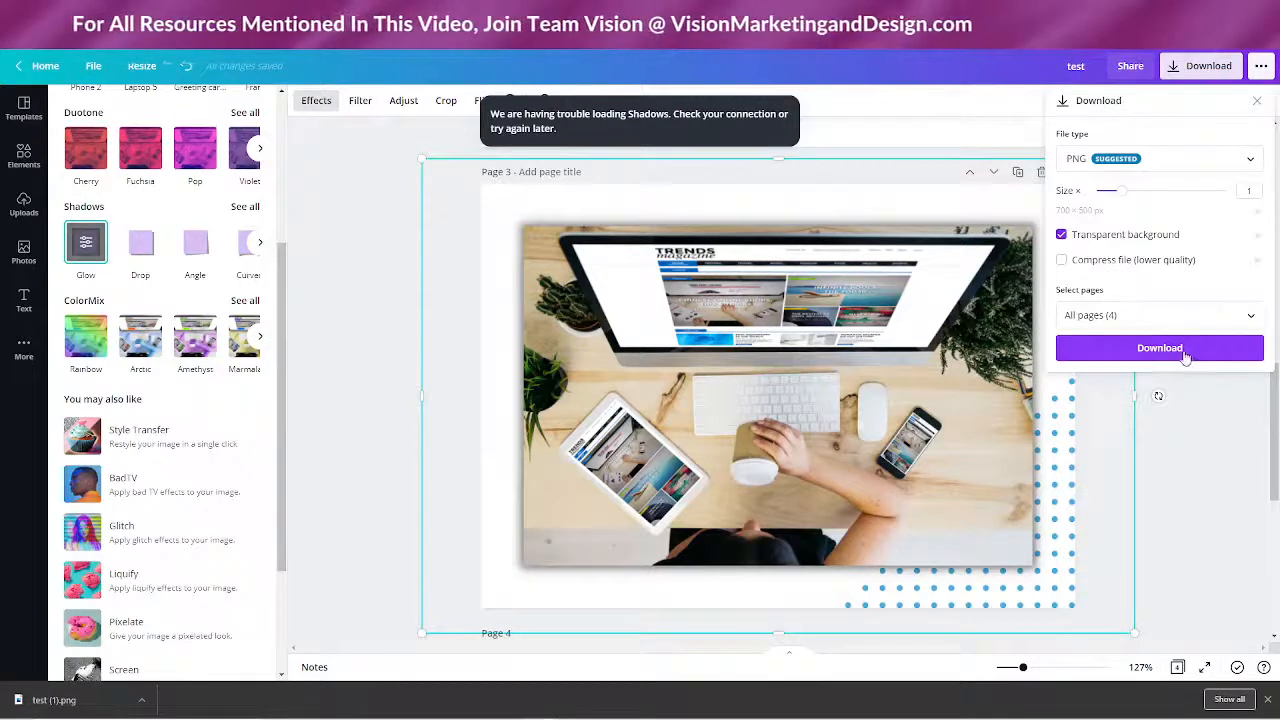
click(1257, 318)
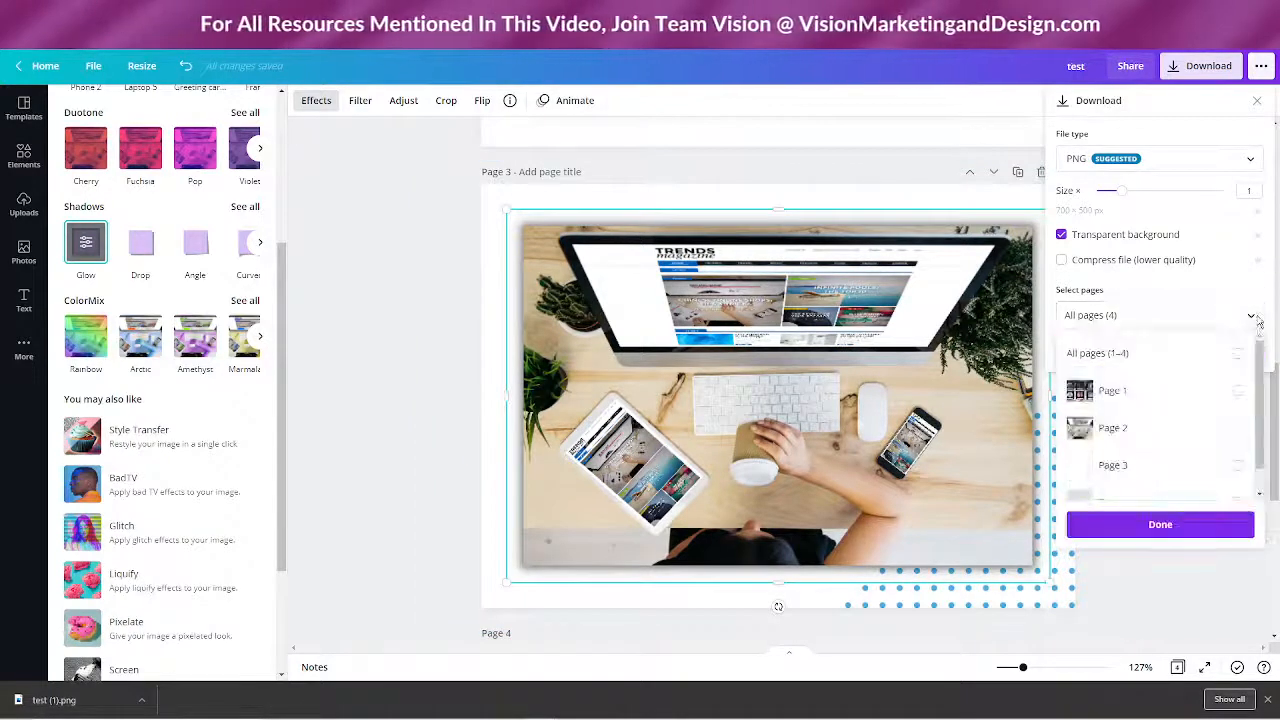
click(1238, 467)
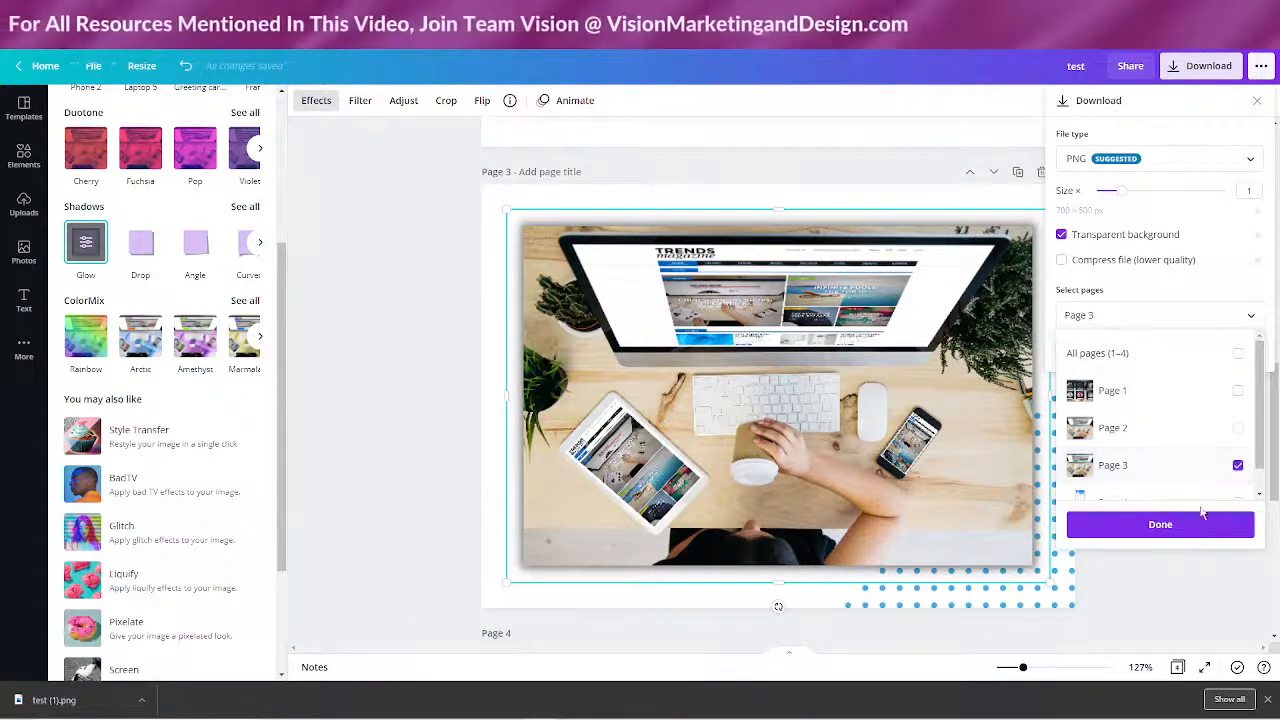
scroll(1140, 450, down, 1)
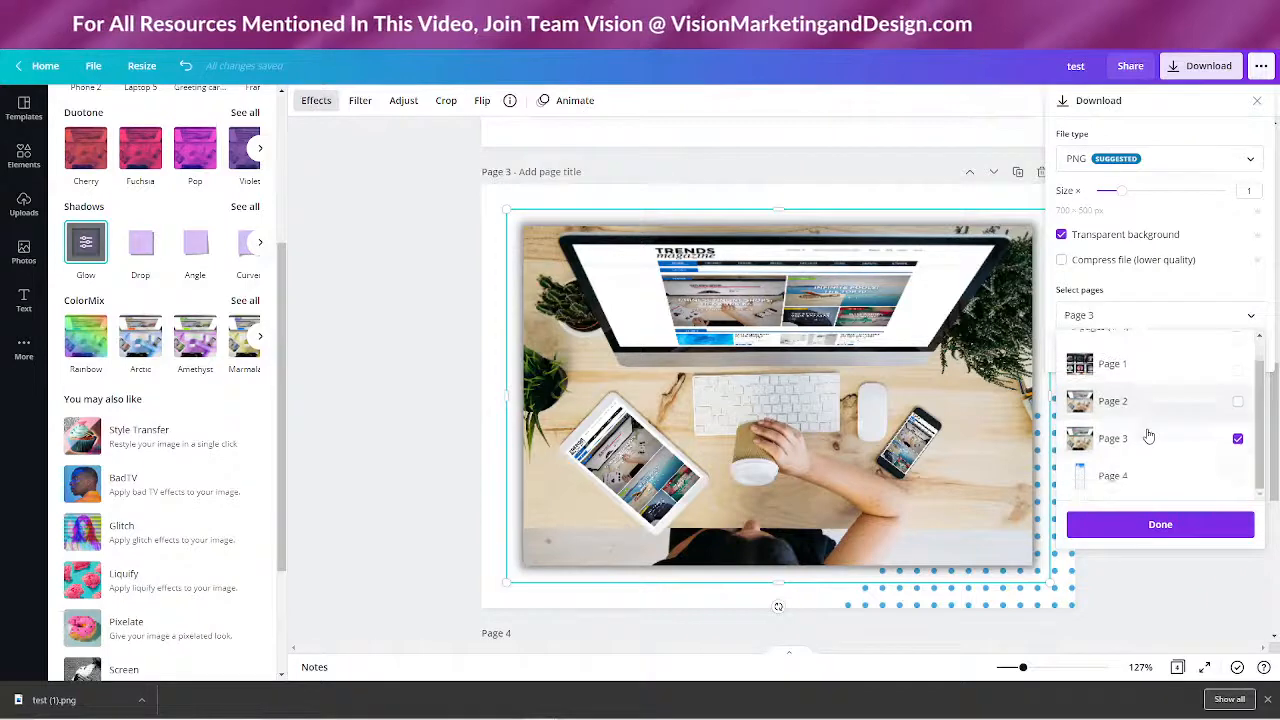
click(1162, 525)
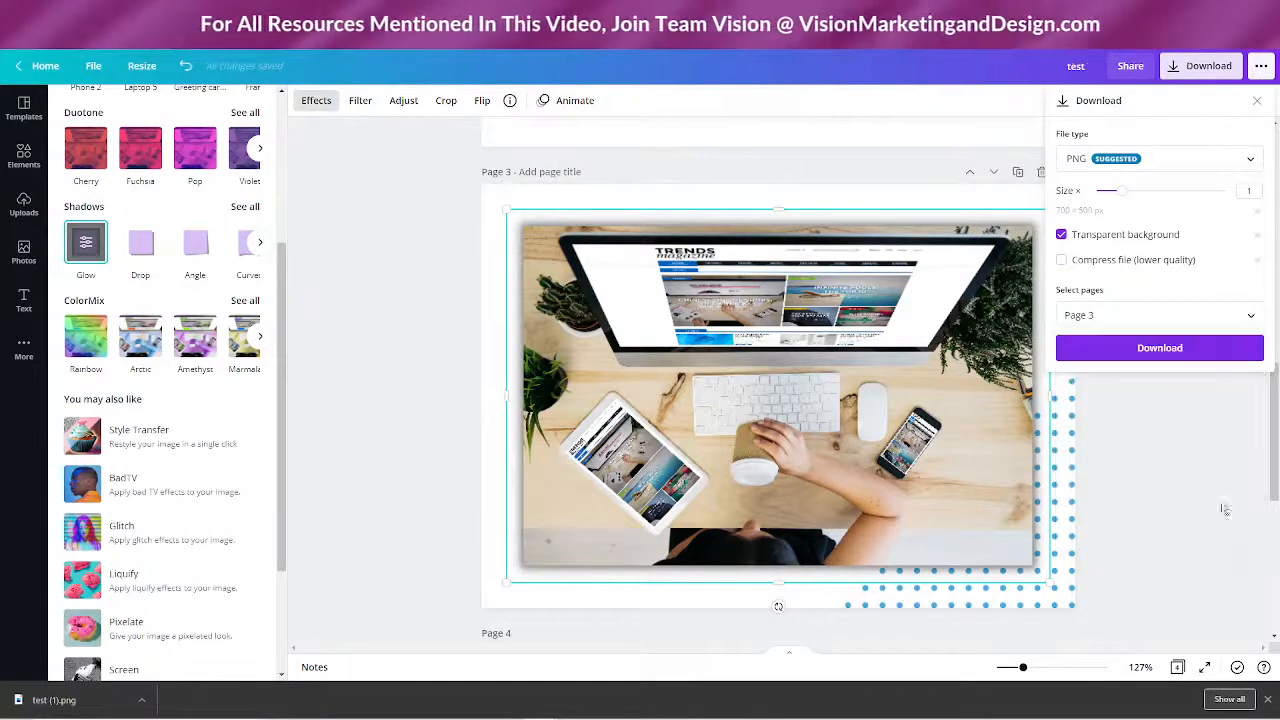
click(1155, 353)
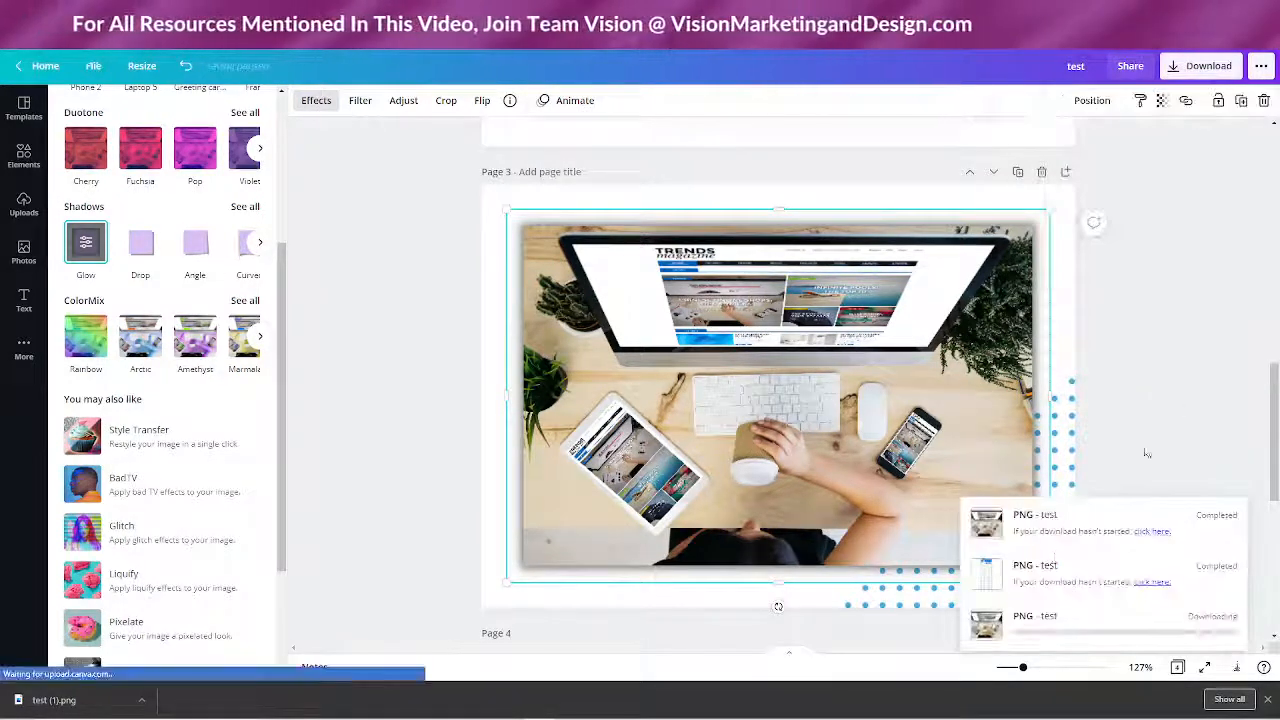
Step: Add a new blank page after page 4
click(24, 203)
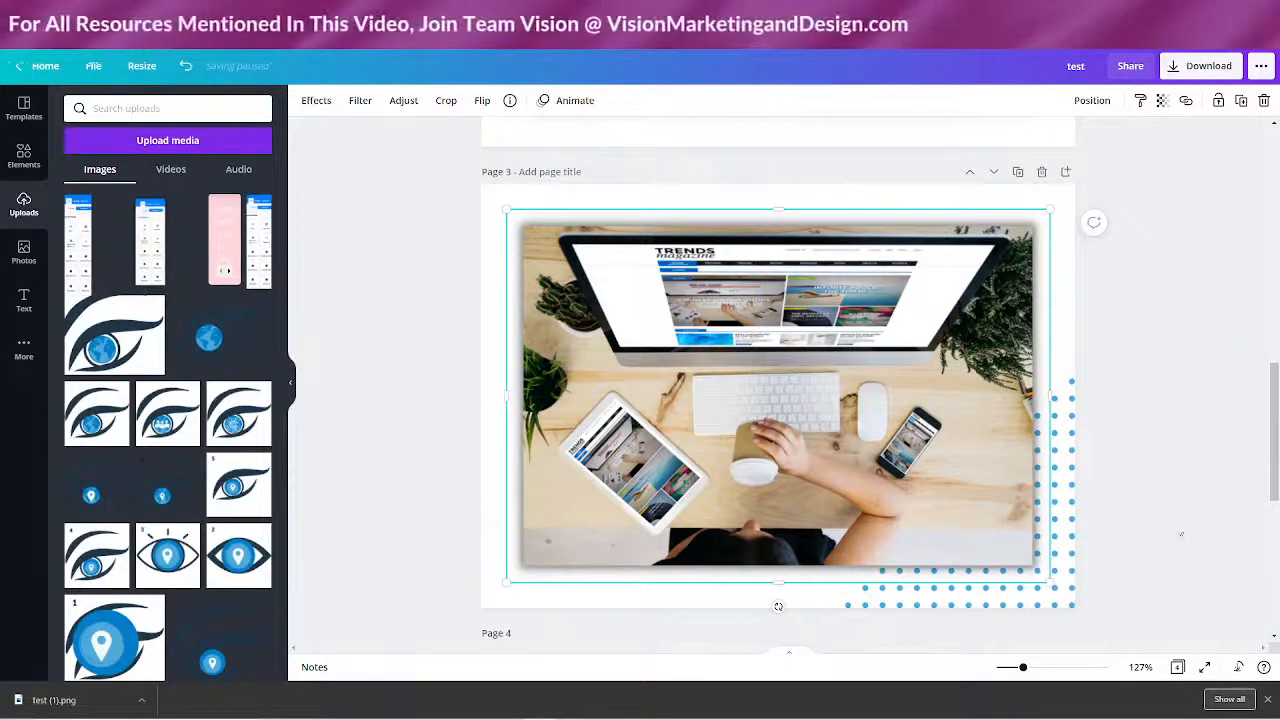
scroll(1181, 535, down, 5)
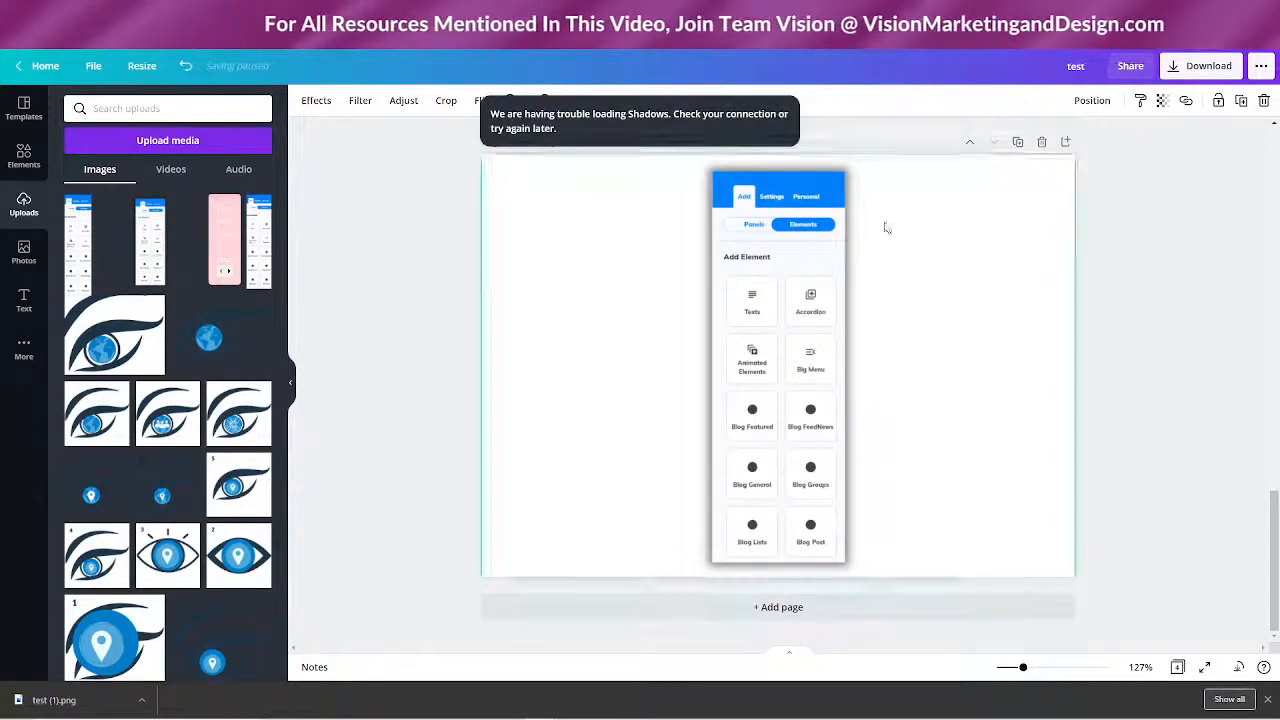
scroll(1116, 493, up, 7)
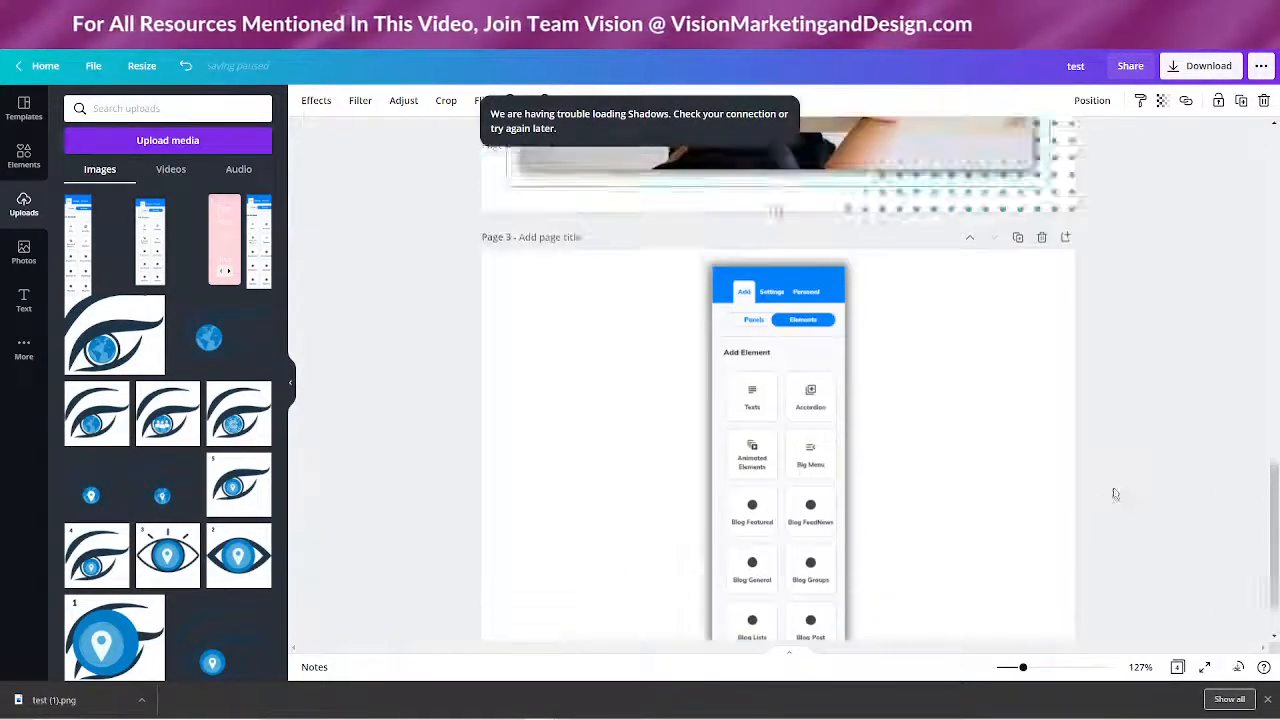
scroll(1135, 475, down, 7)
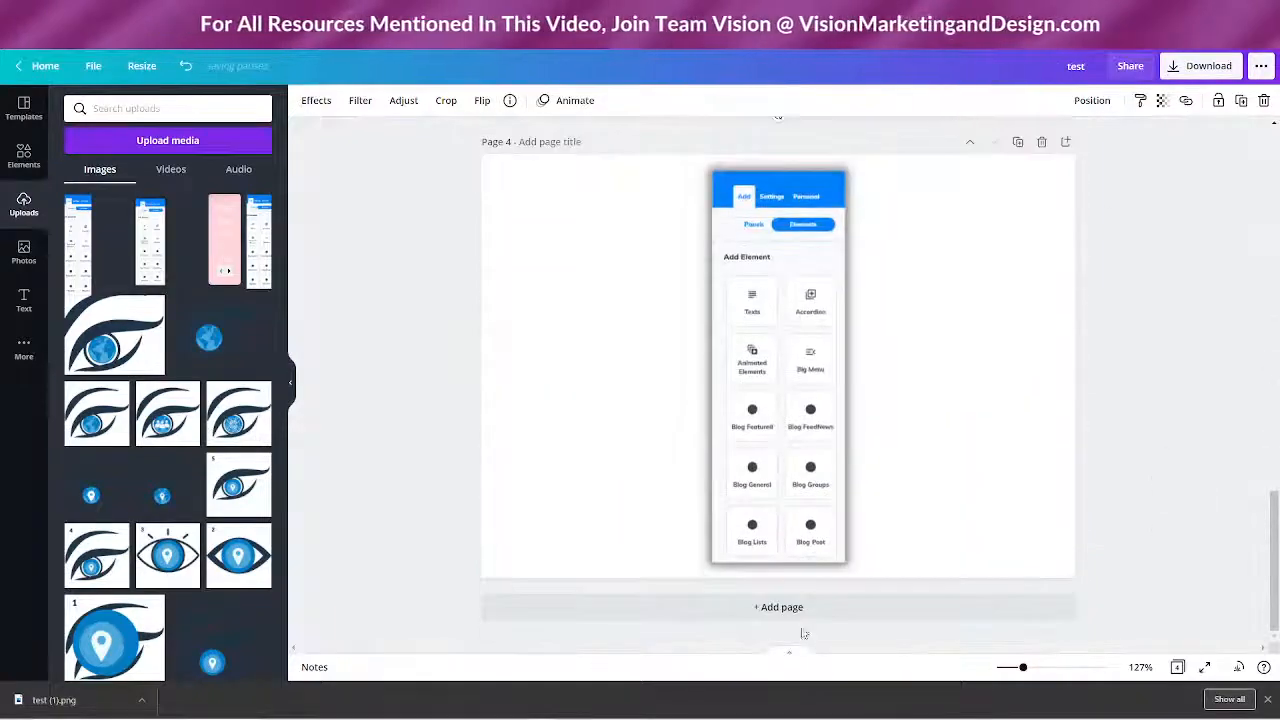
click(777, 606)
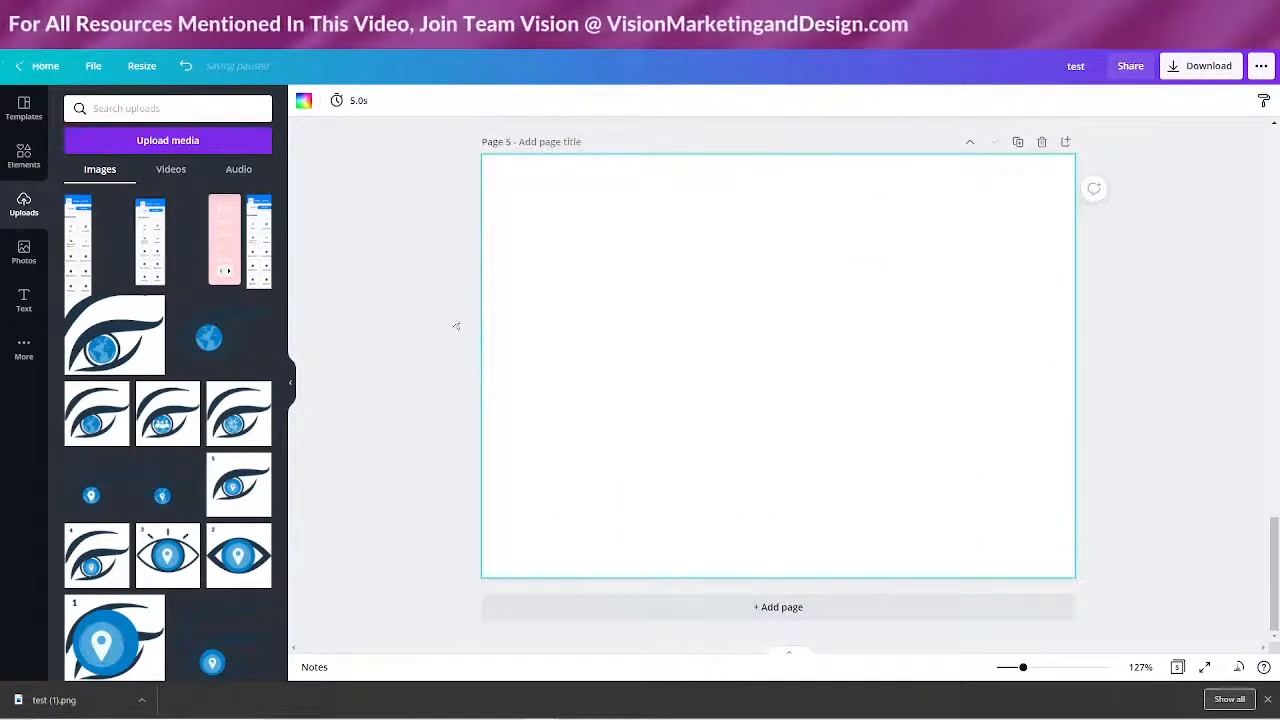
Step: Upload the downloaded test (2).png and place it on page 5, enlarged to fill the whole page
click(25, 157)
click(24, 203)
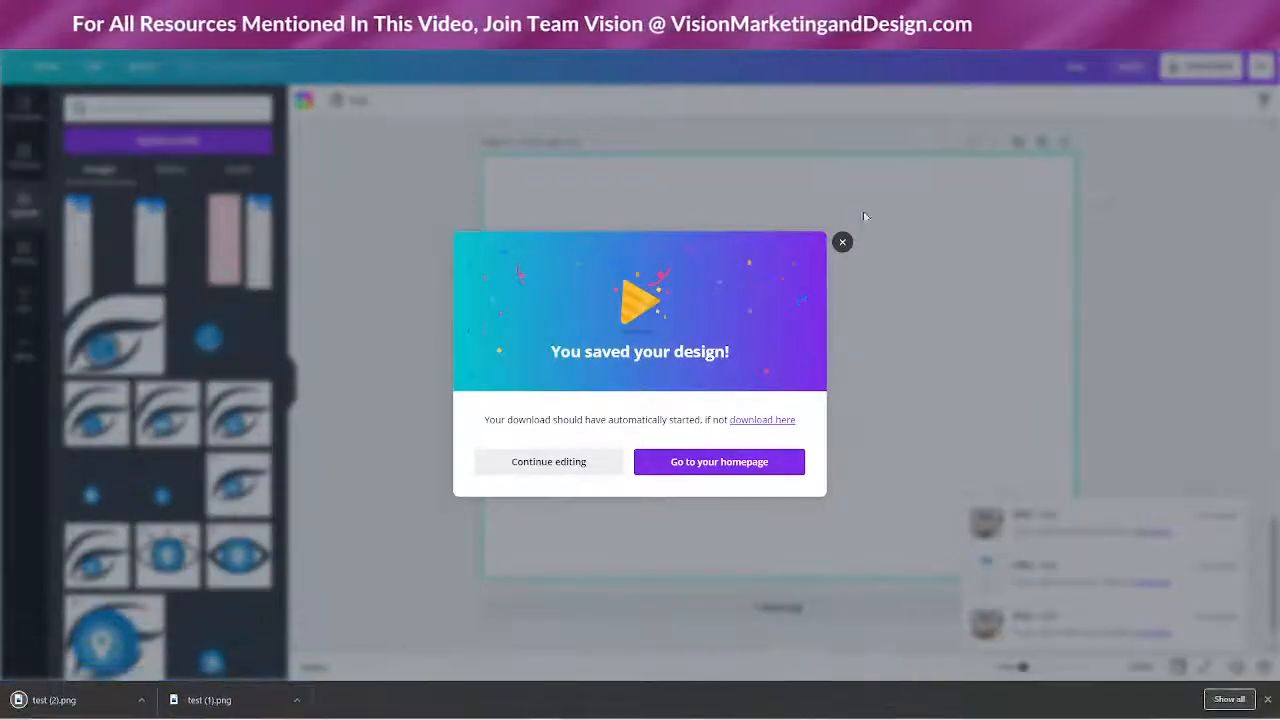
click(842, 243)
drag(60, 700, 198, 165)
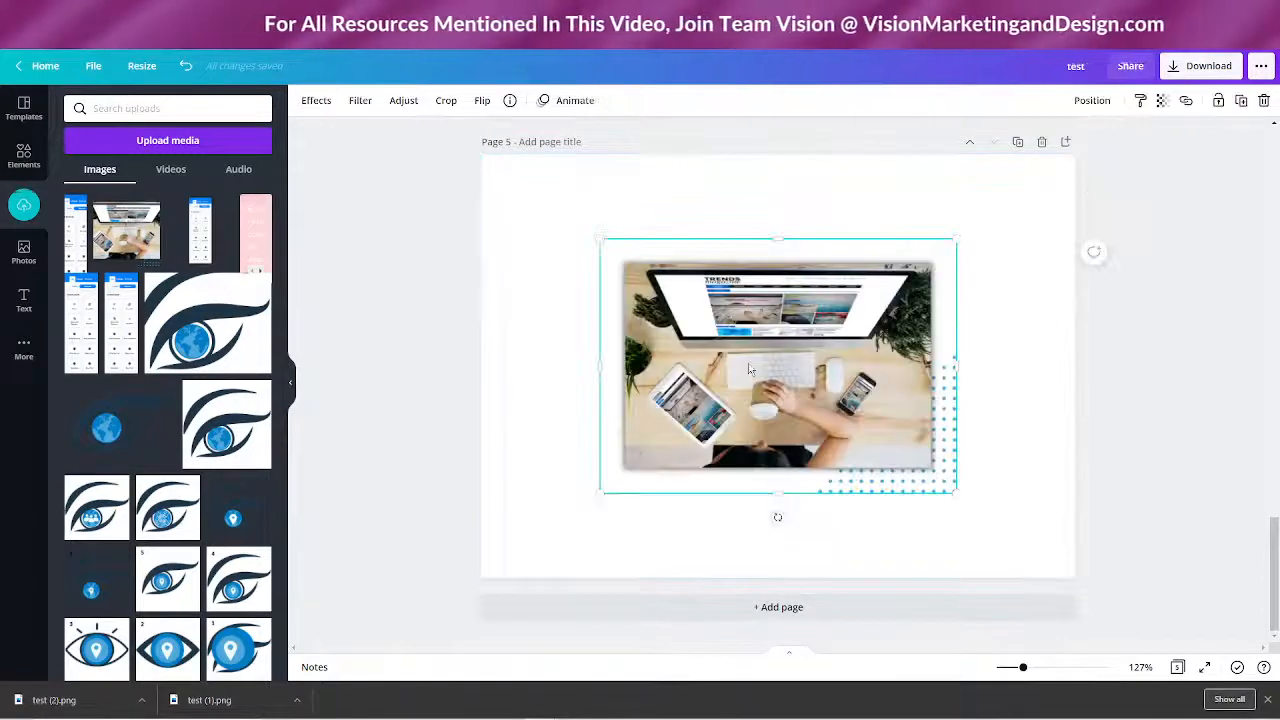
drag(749, 370, 867, 287)
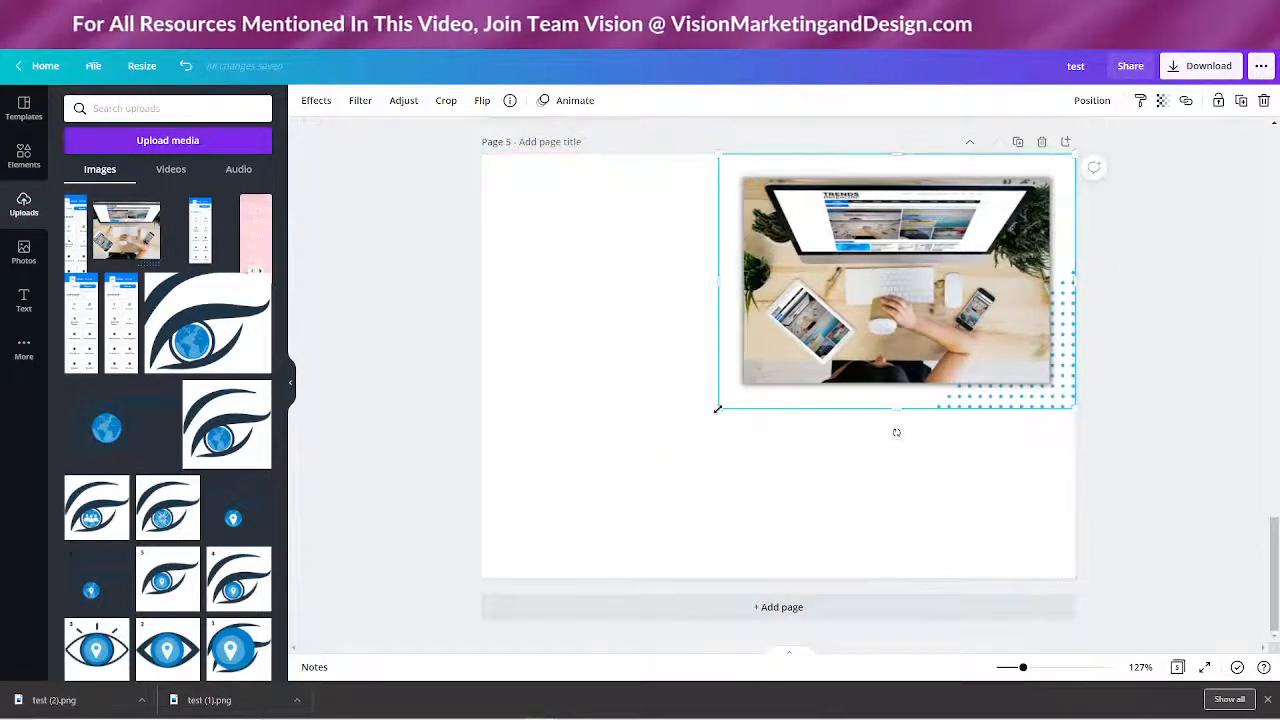
drag(717, 409, 482, 584)
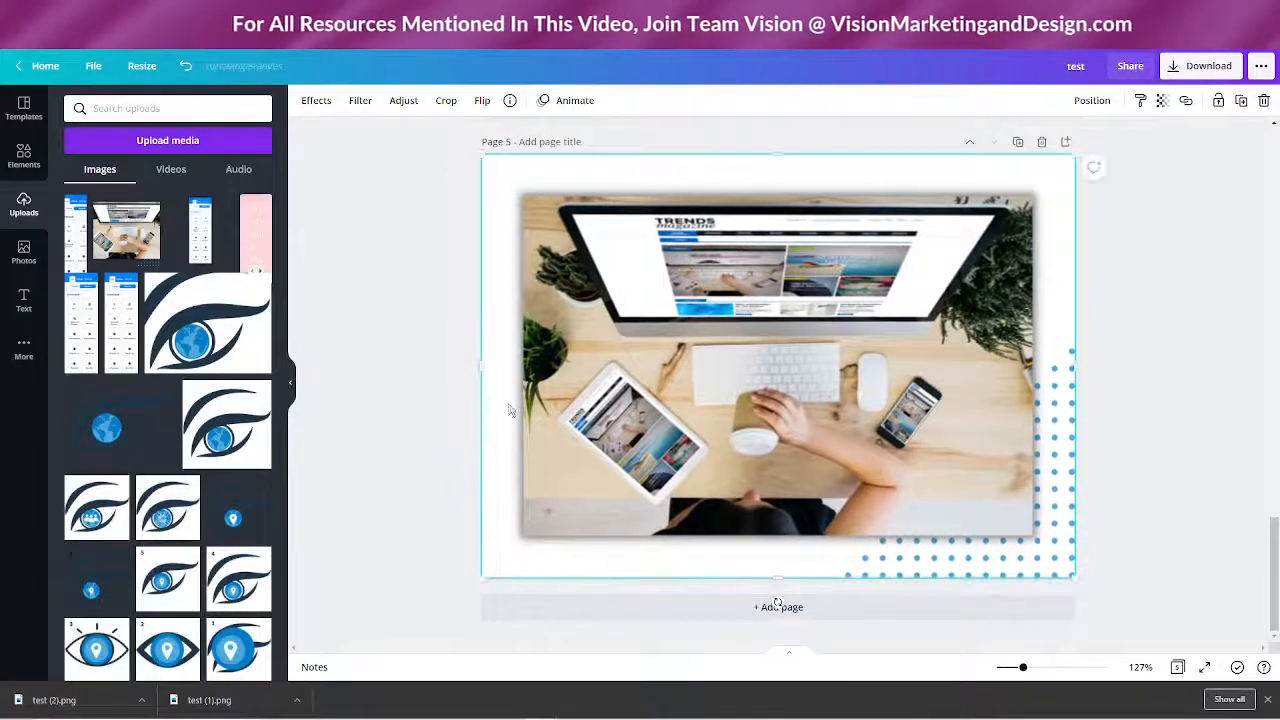
Step: Add the plain and glowing panel images to page 5, and delete the plain one
click(80, 232)
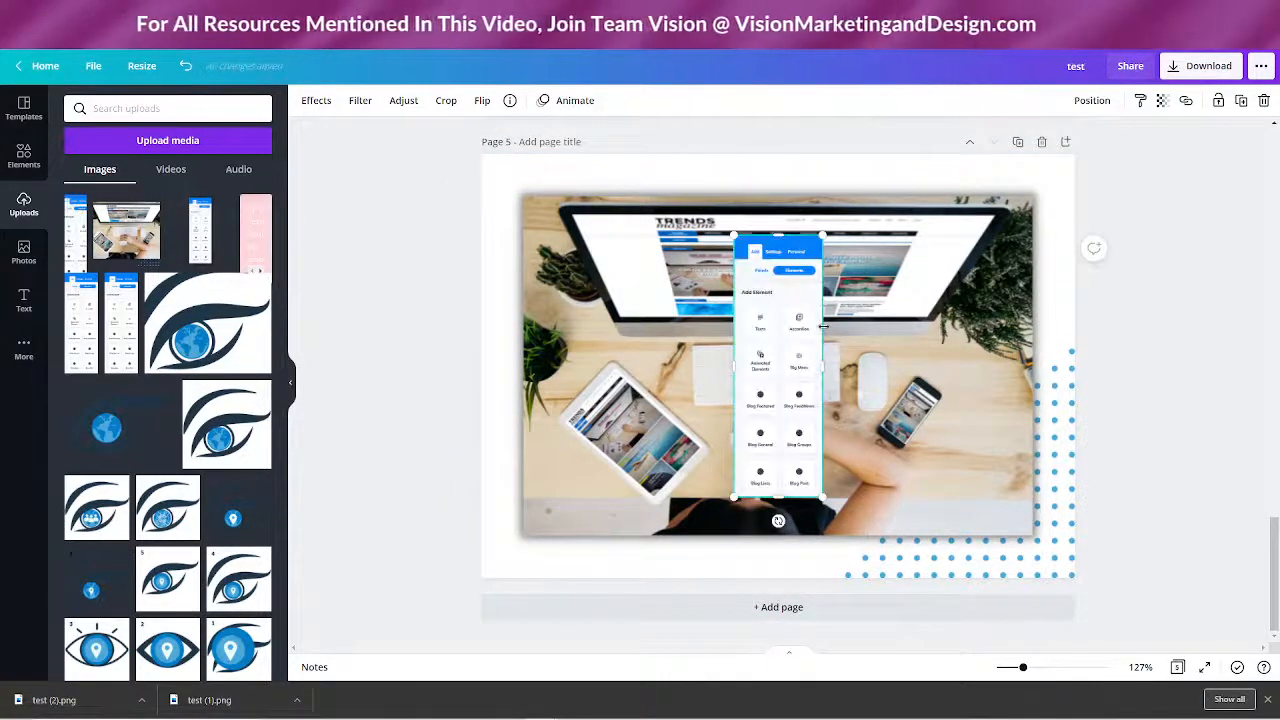
drag(787, 358, 654, 366)
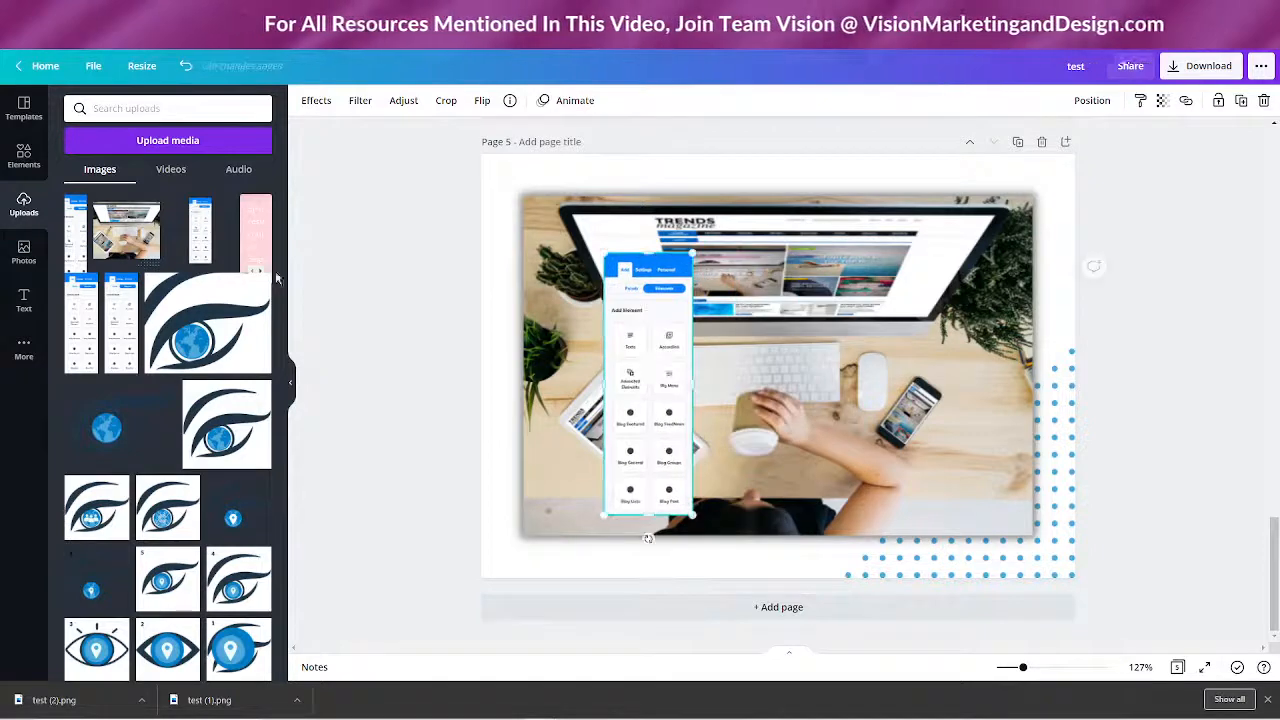
drag(773, 357, 864, 312)
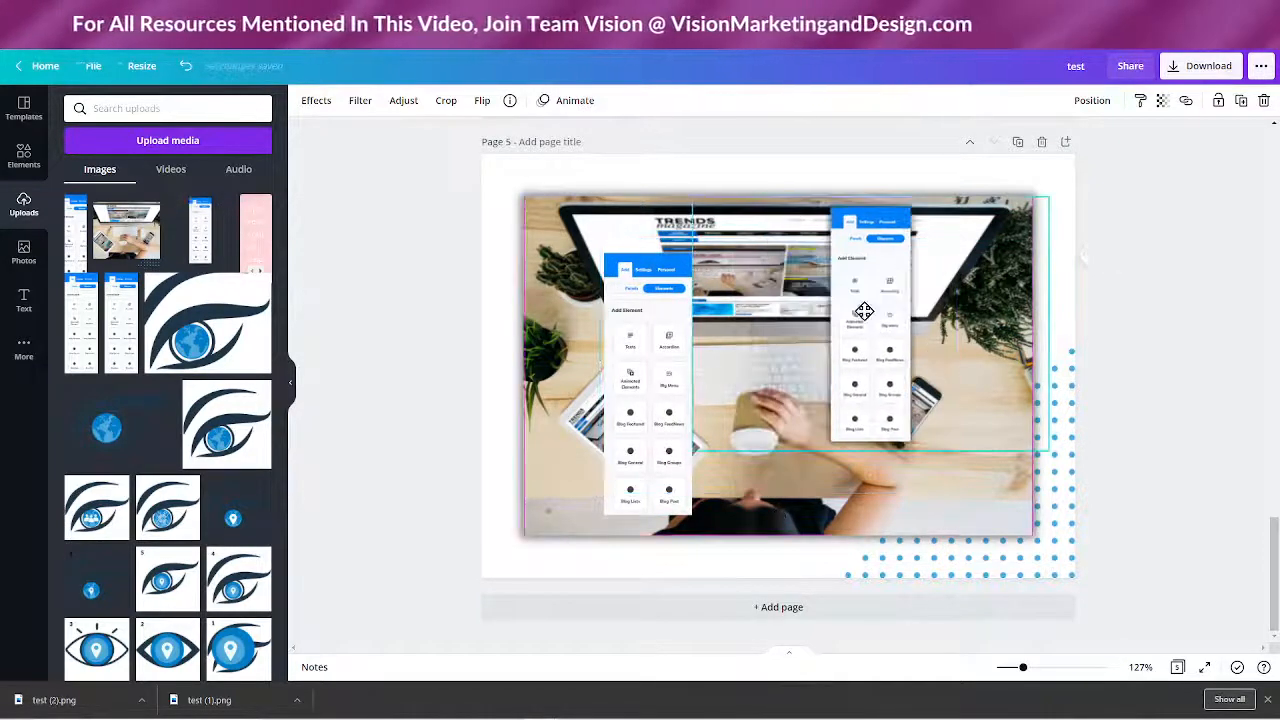
click(629, 395)
key(Delete)
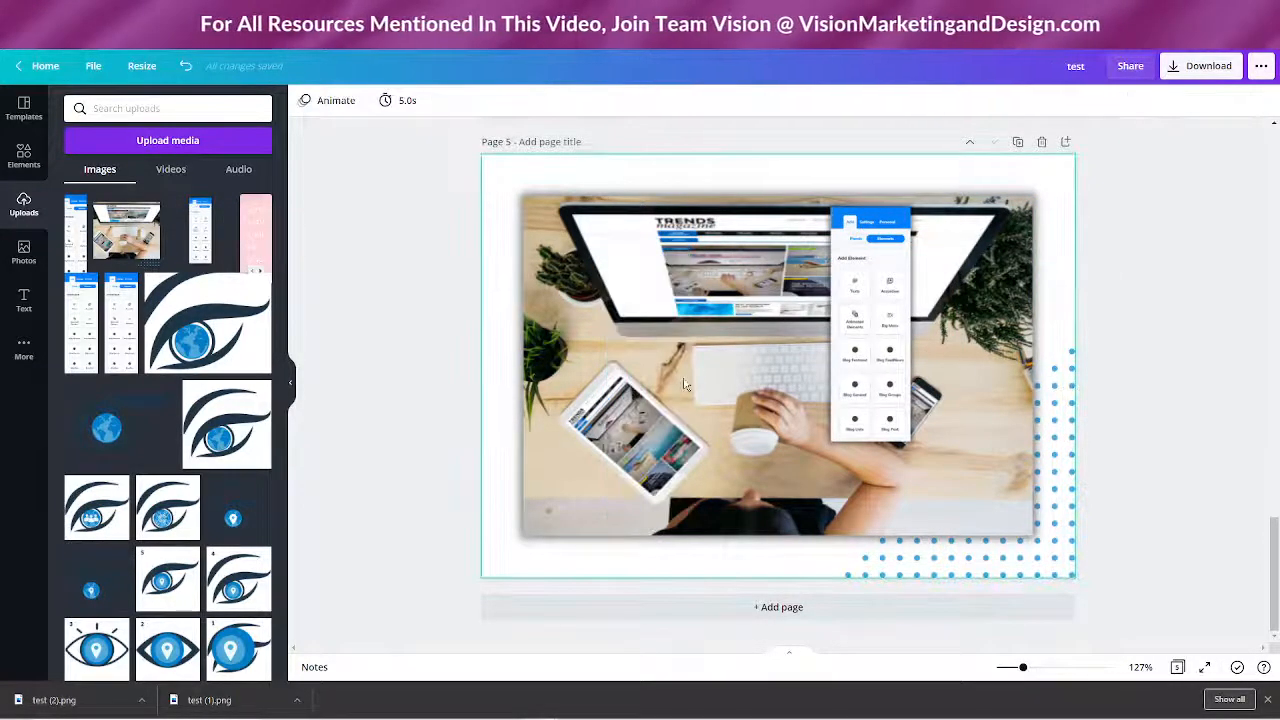
Step: Crop the empty side margins of the glowing panel image, and enlarge it over the left edge of the desk photo to nearly full page height
click(712, 331)
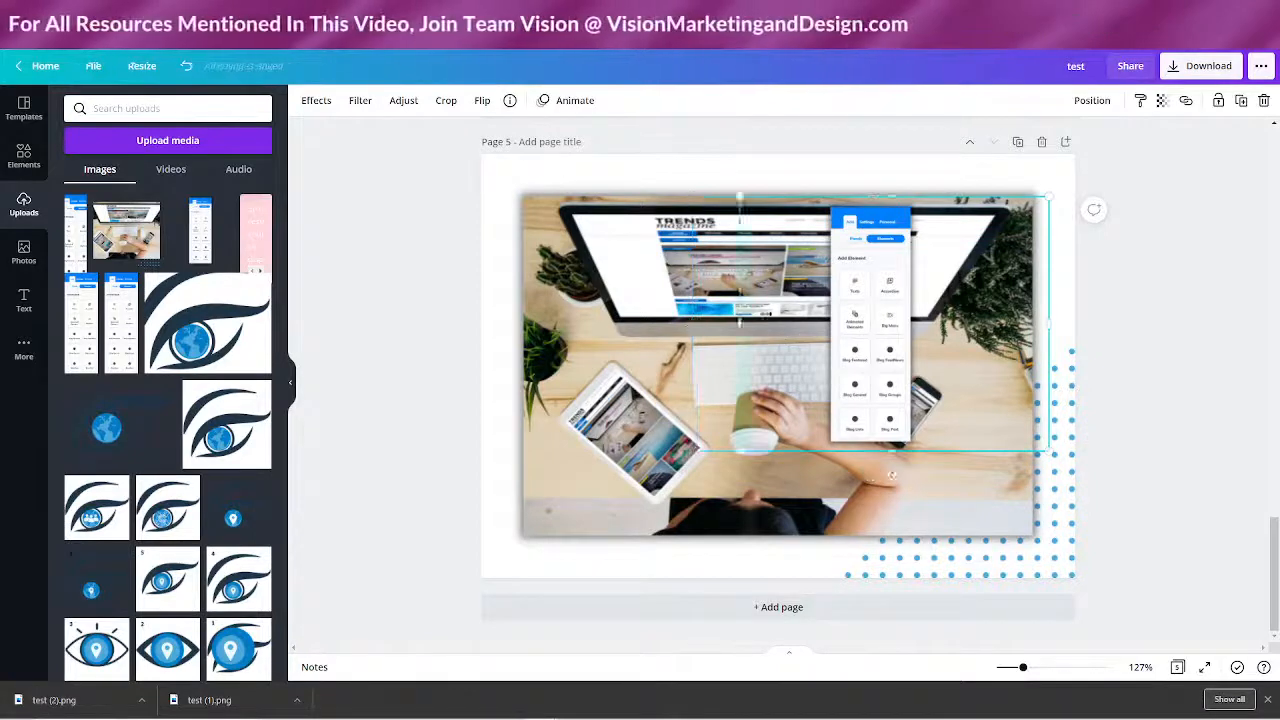
drag(738, 322, 817, 311)
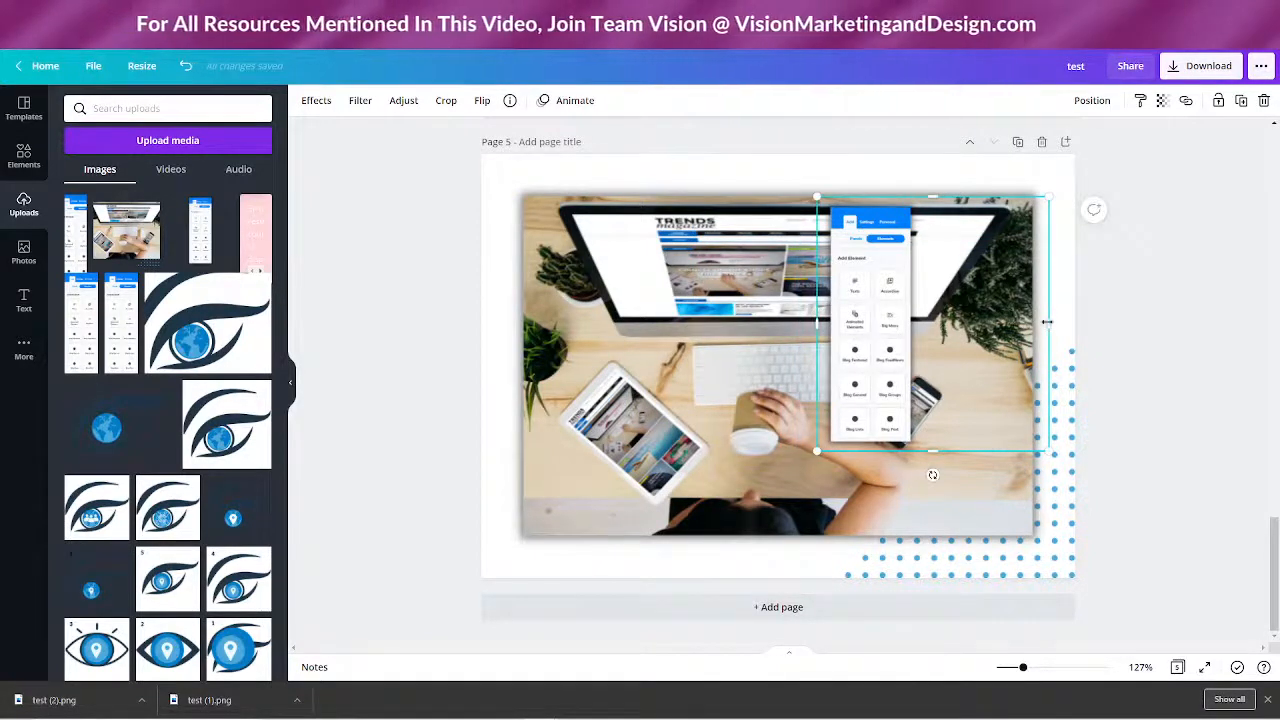
drag(953, 334, 566, 292)
mouse_move(601, 411)
mouse_down()
mouse_move(726, 551)
mouse_move(606, 407)
mouse_move(597, 423)
mouse_up()
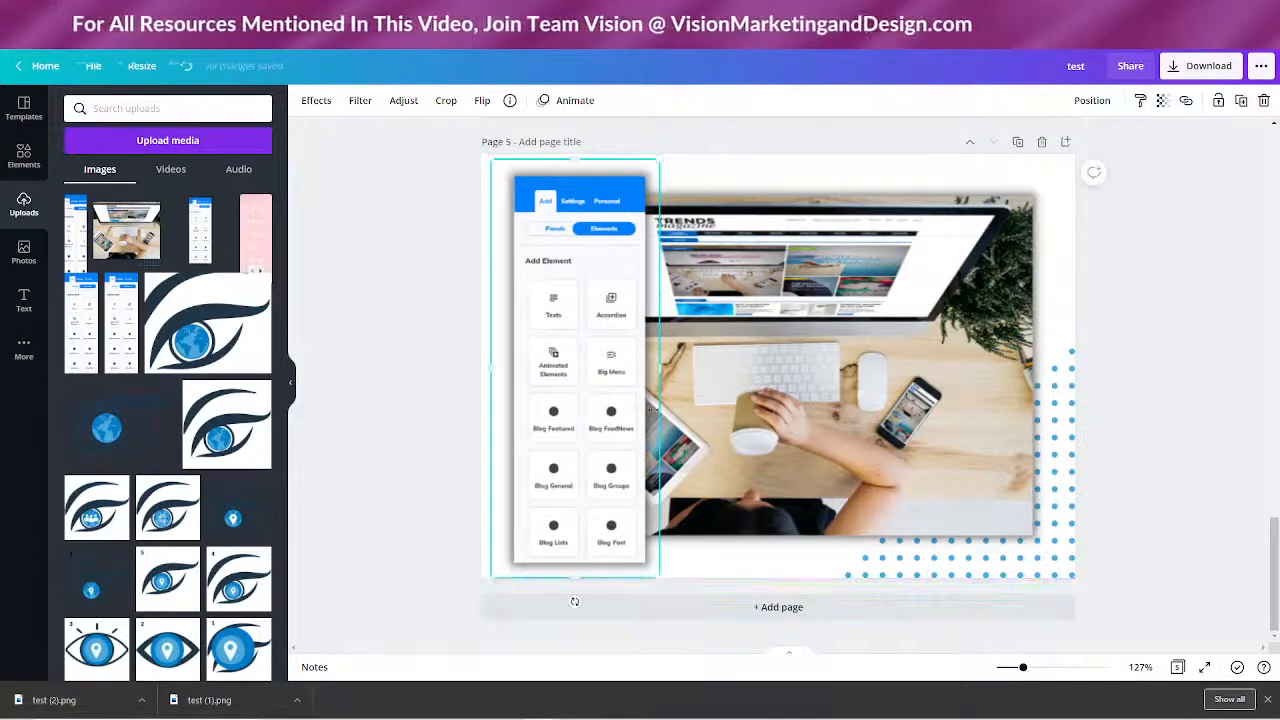
click(1139, 329)
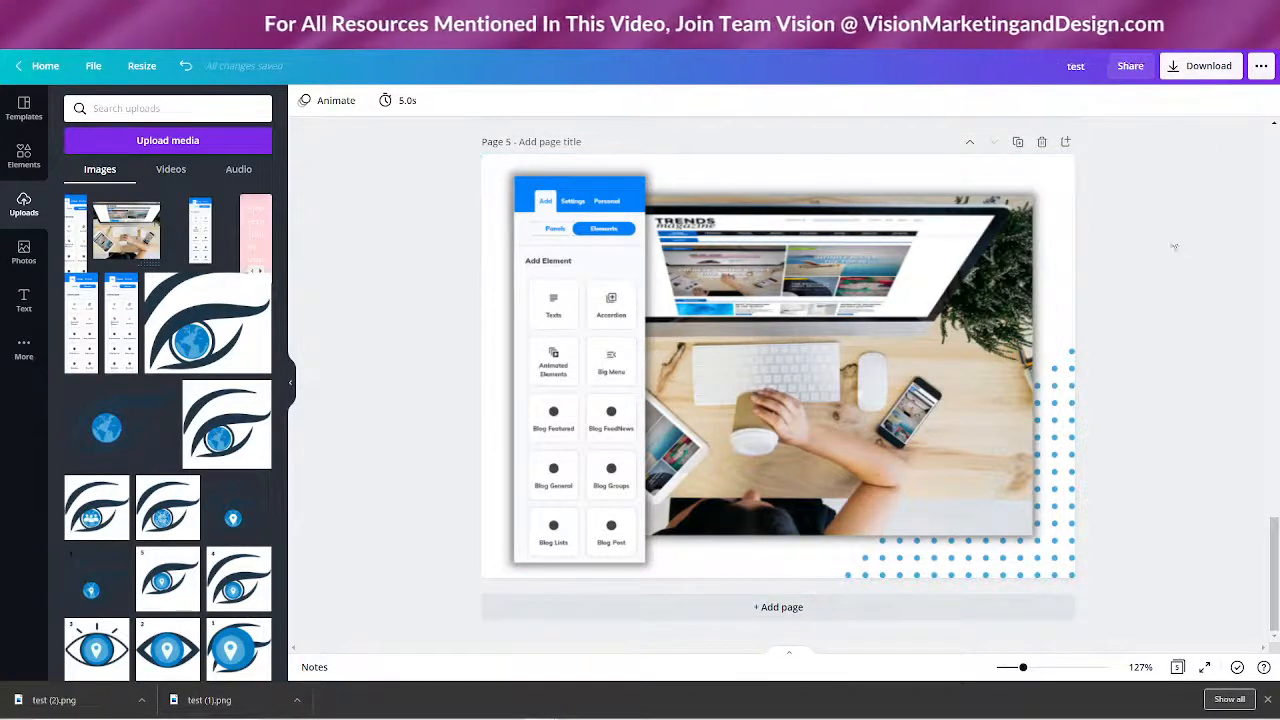
Step: Download only page 5 of the design as a compressed PNG with a transparent background
click(1192, 68)
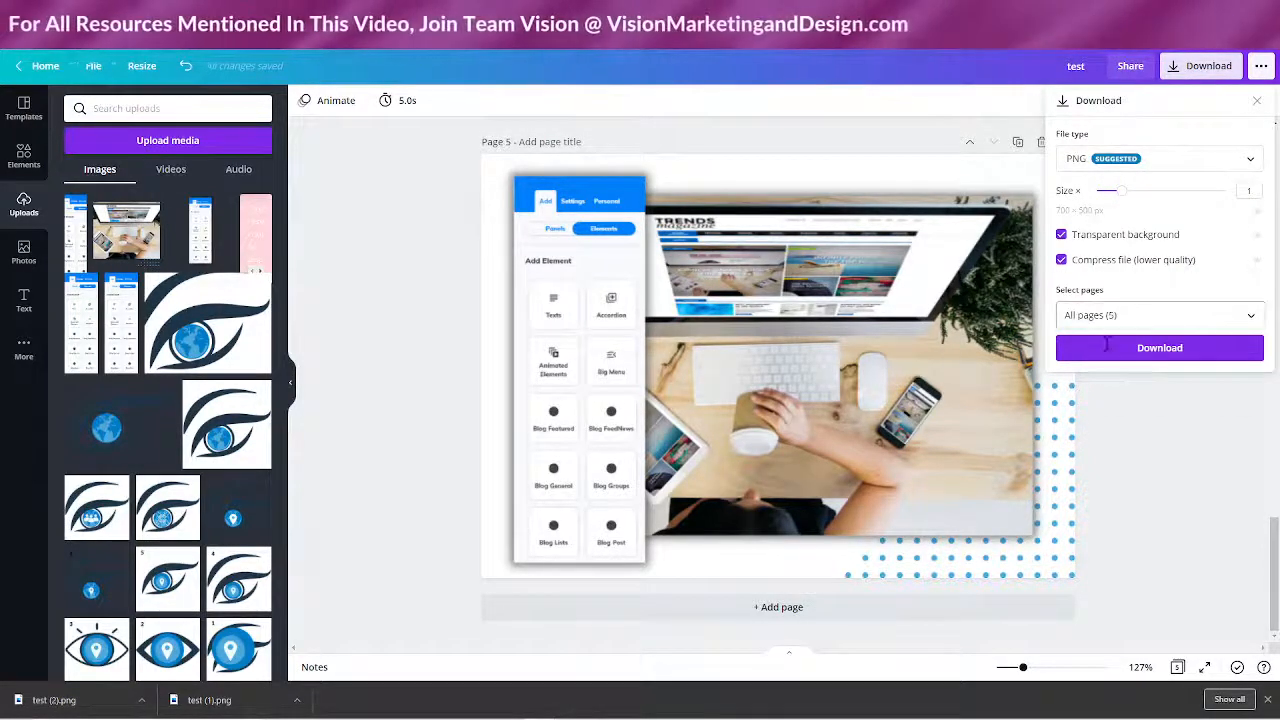
click(1252, 316)
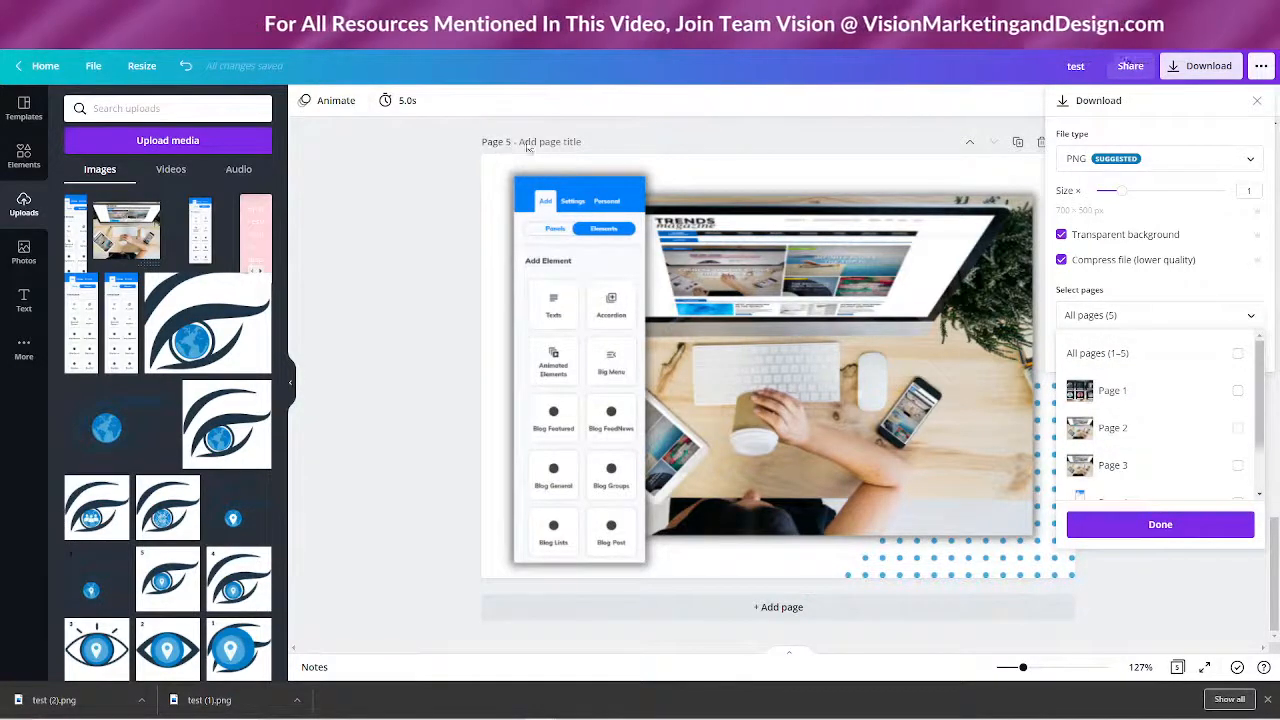
scroll(1234, 477, down, 2)
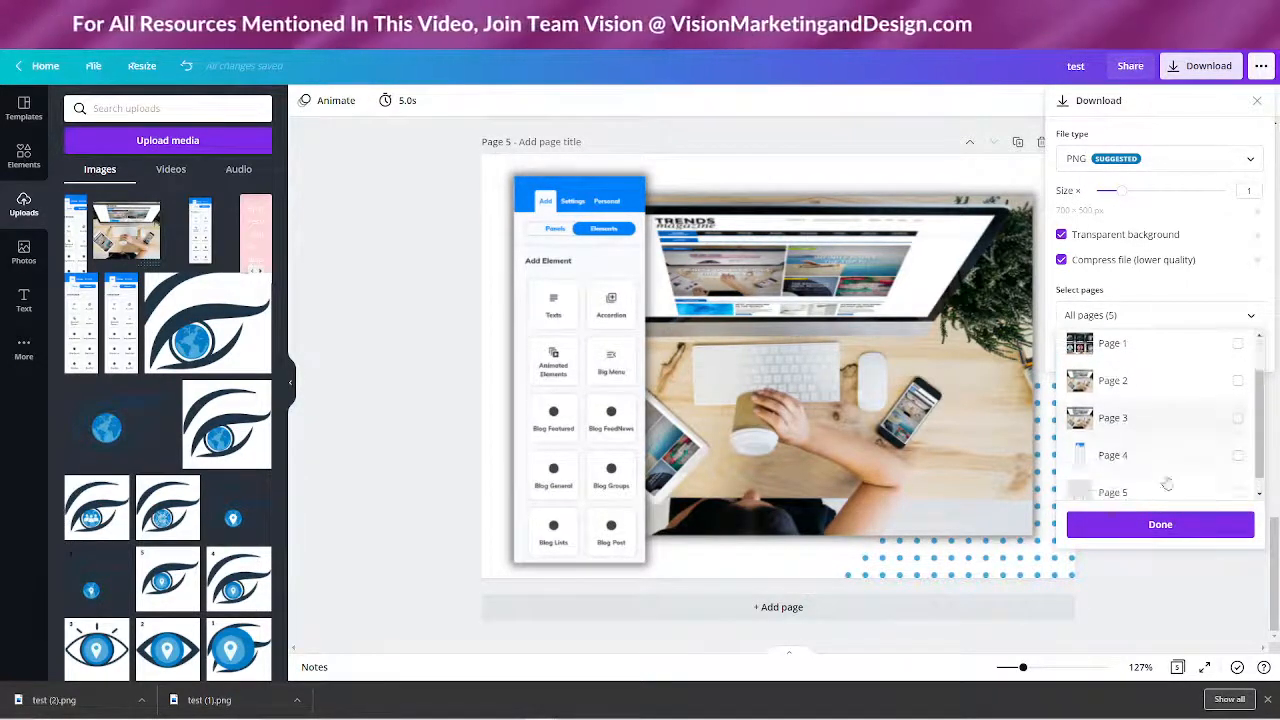
scroll(1167, 484, down, 1)
click(1239, 482)
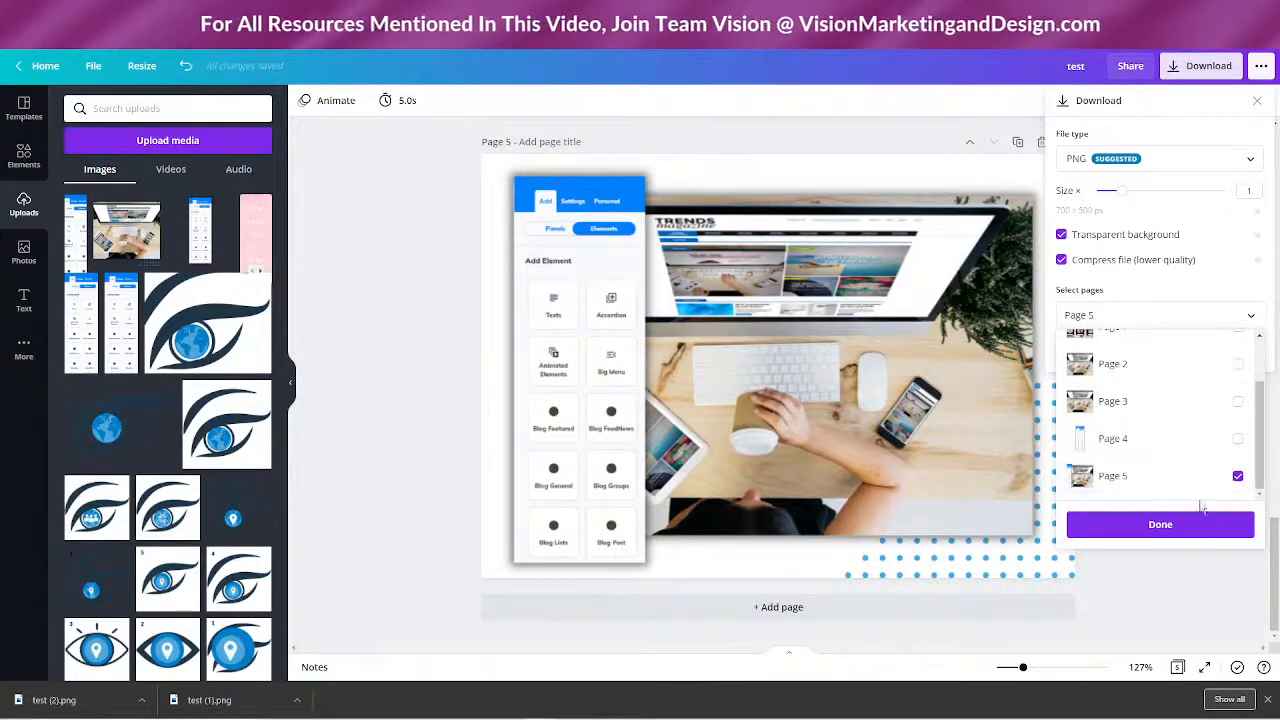
click(1175, 527)
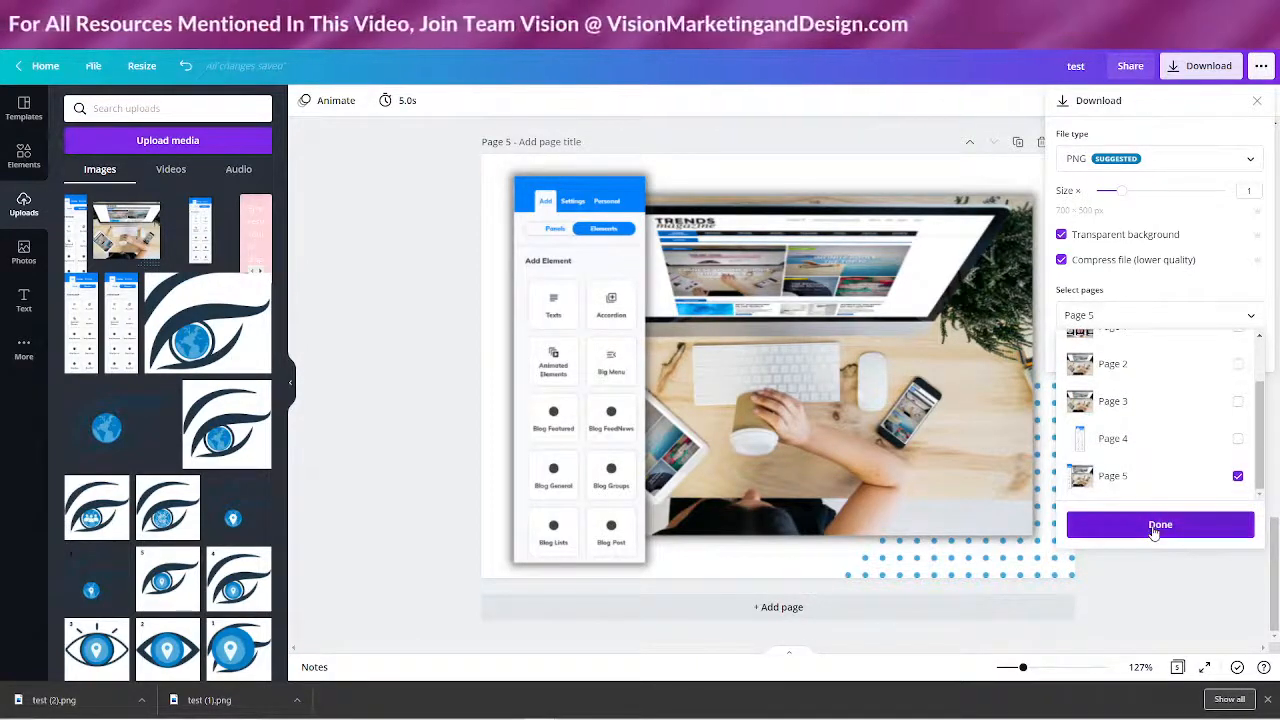
click(1179, 348)
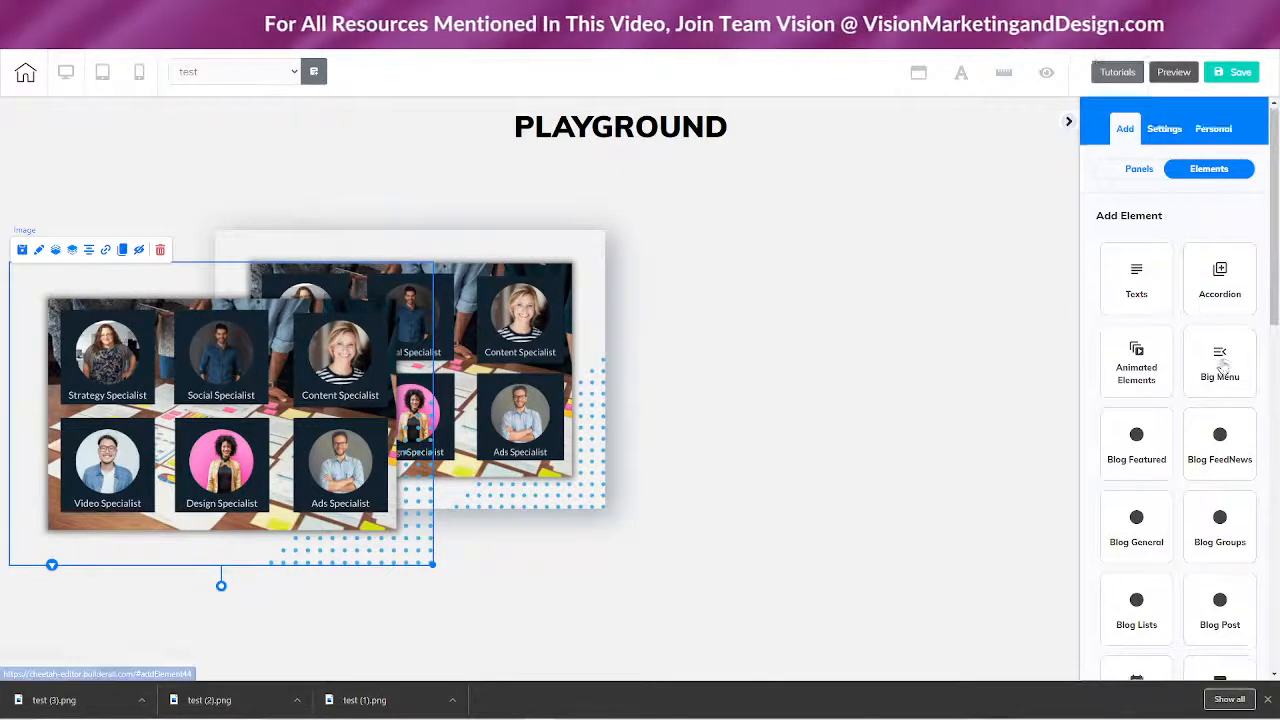
Step: Switch to the Builderall page editor and add a horizontal image element to the empty right side of the Playground panel
scroll(1222, 368, down, 5)
scroll(1222, 368, down, 4)
click(1219, 245)
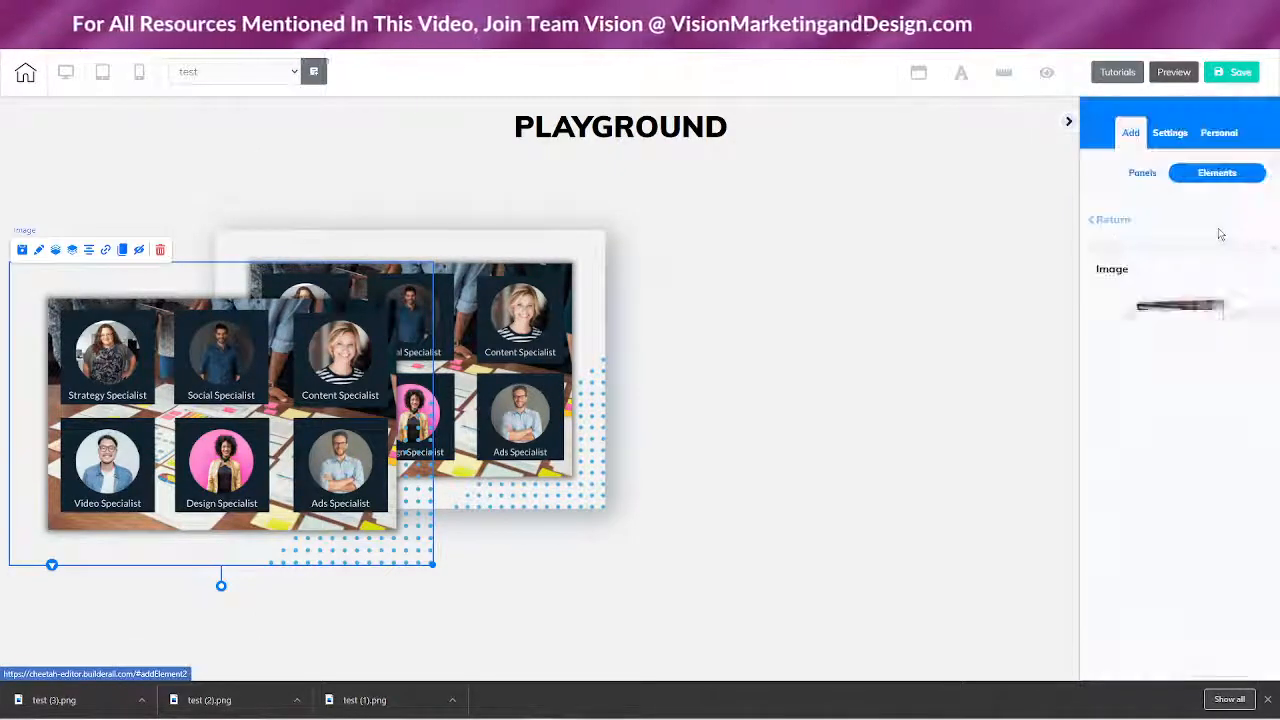
drag(1183, 395, 815, 312)
click(812, 311)
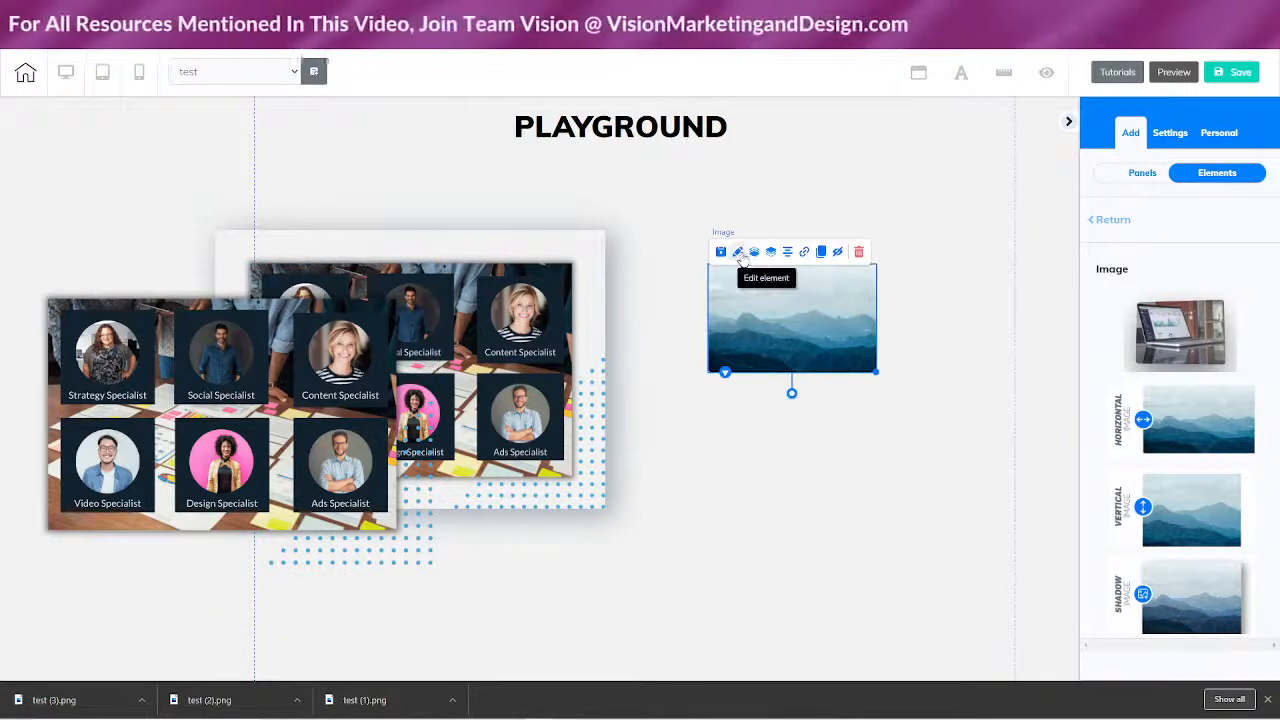
Step: Upload test (3).png from the computer and use it as the new image element's picture
click(738, 253)
click(1171, 219)
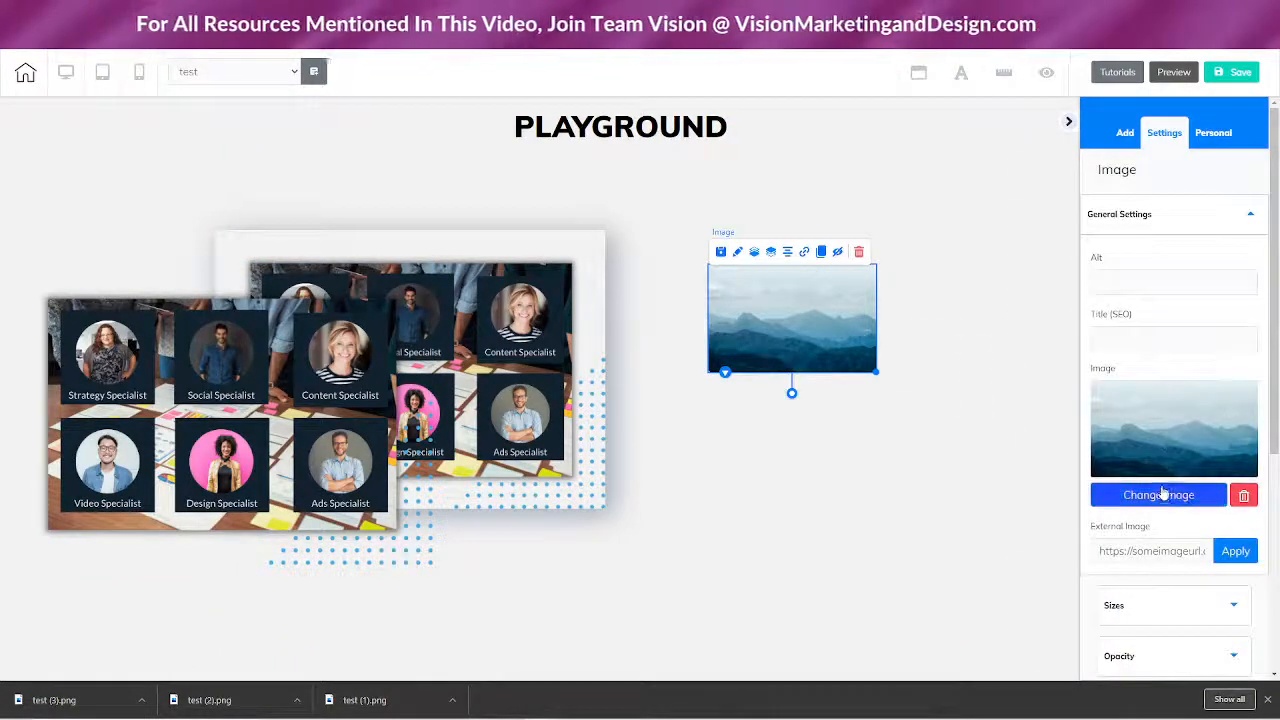
click(1123, 491)
click(1081, 106)
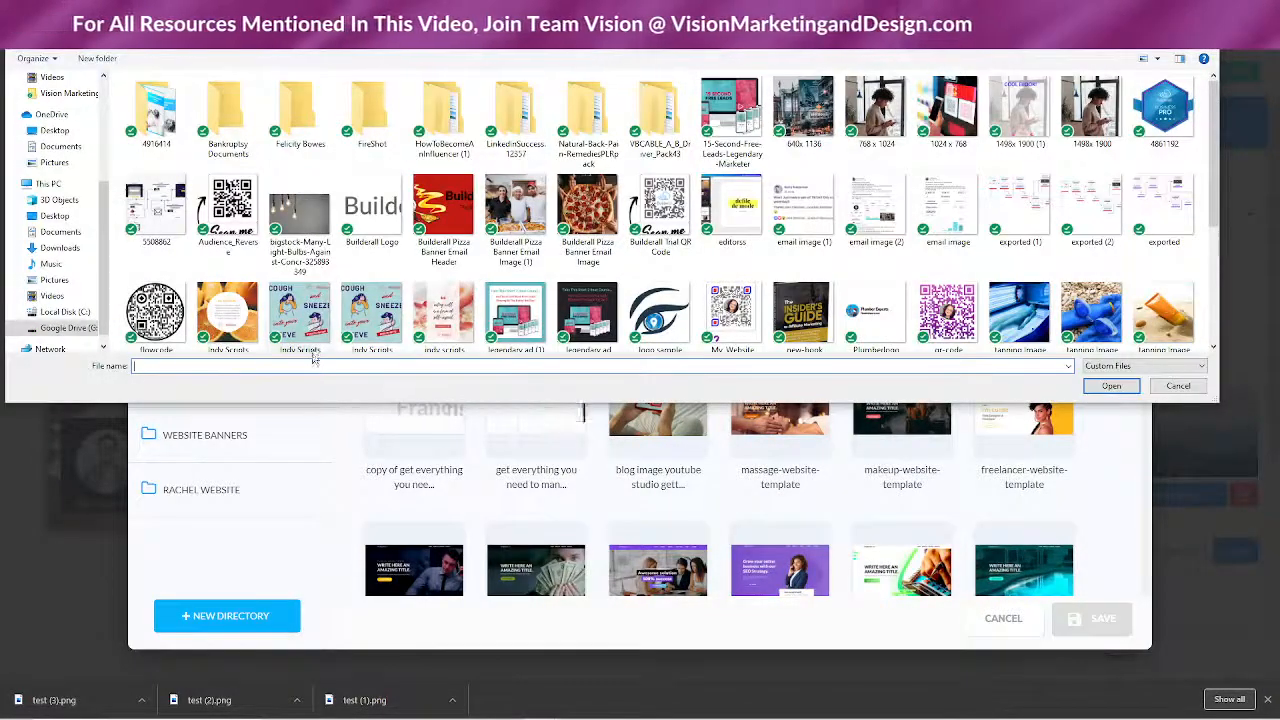
scroll(965, 257, down, 2)
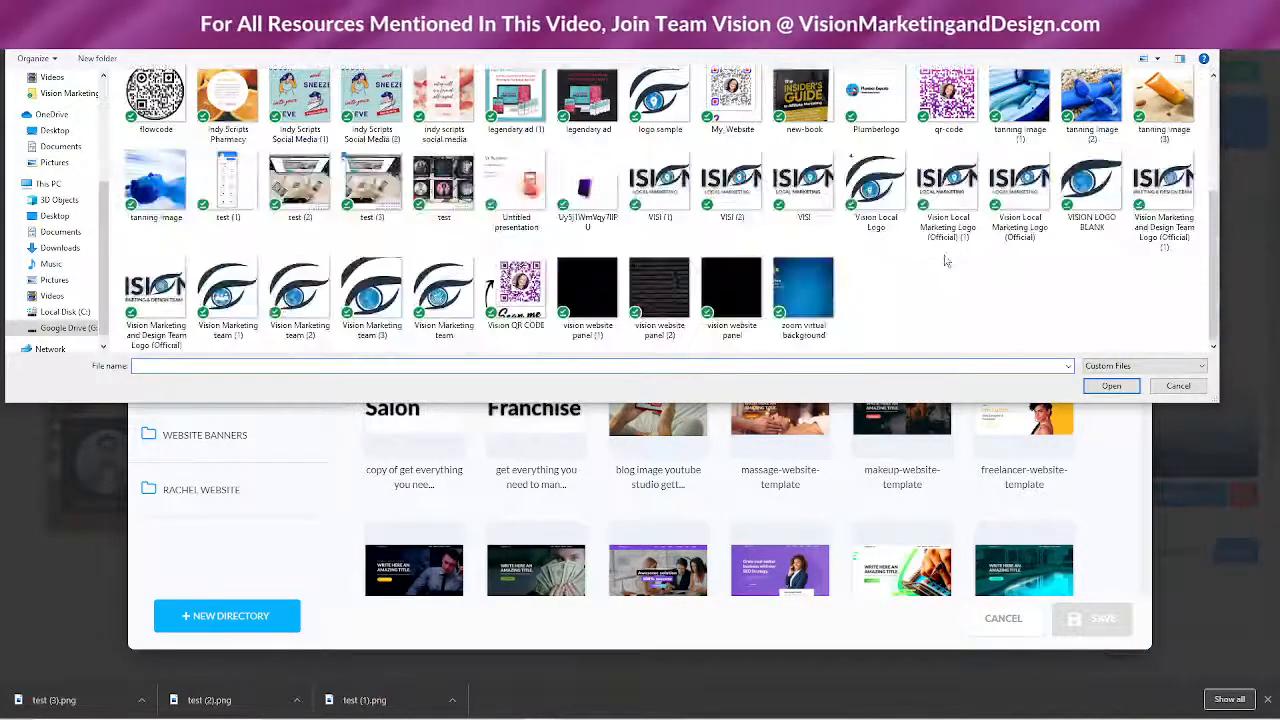
click(406, 198)
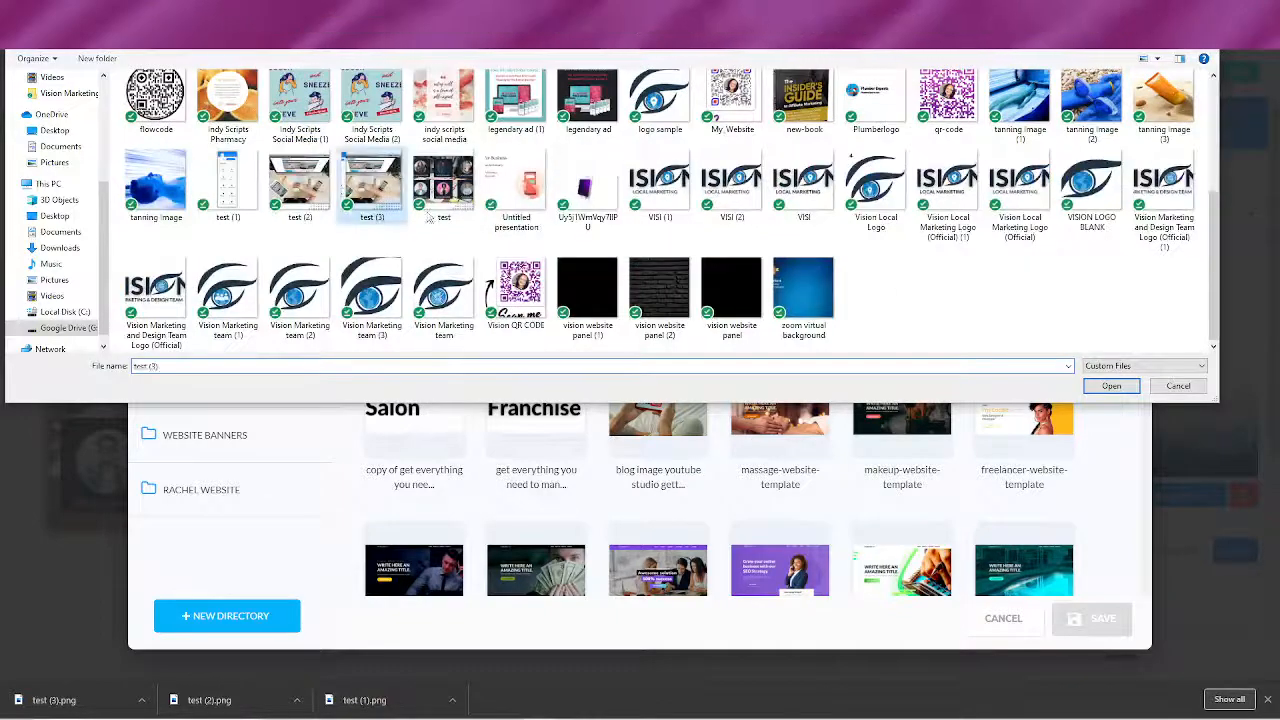
click(1105, 388)
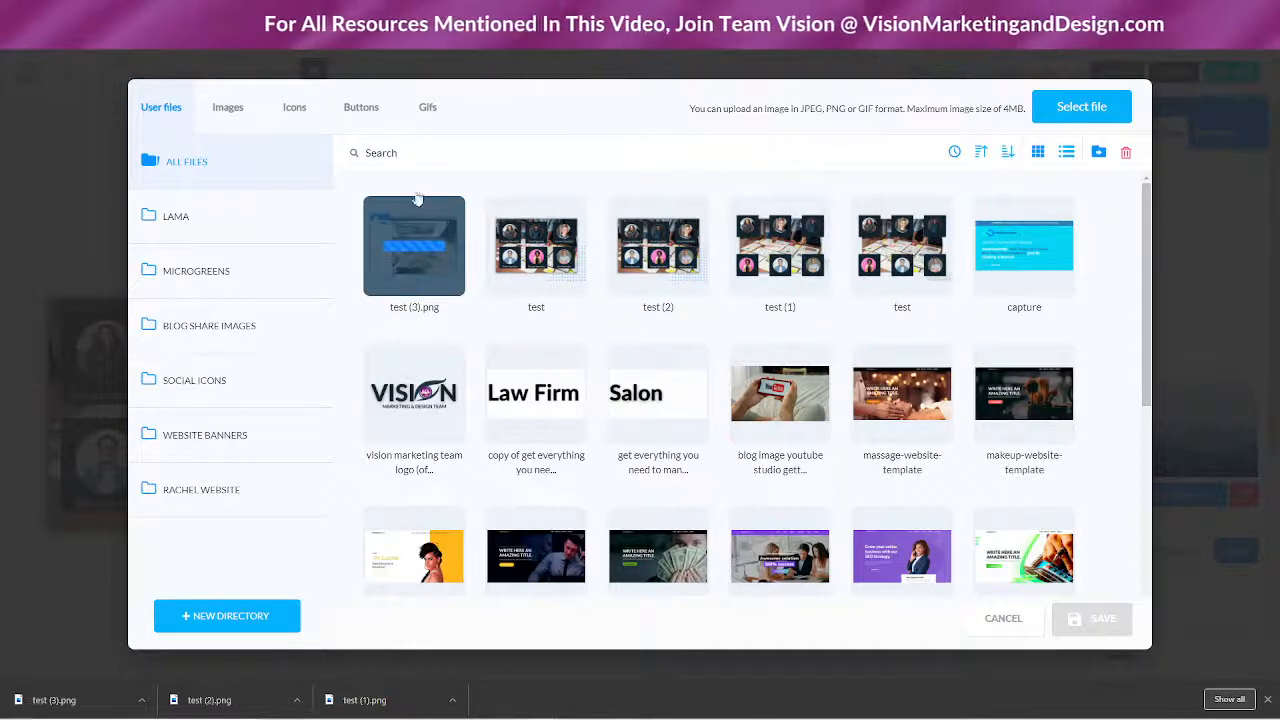
click(413, 240)
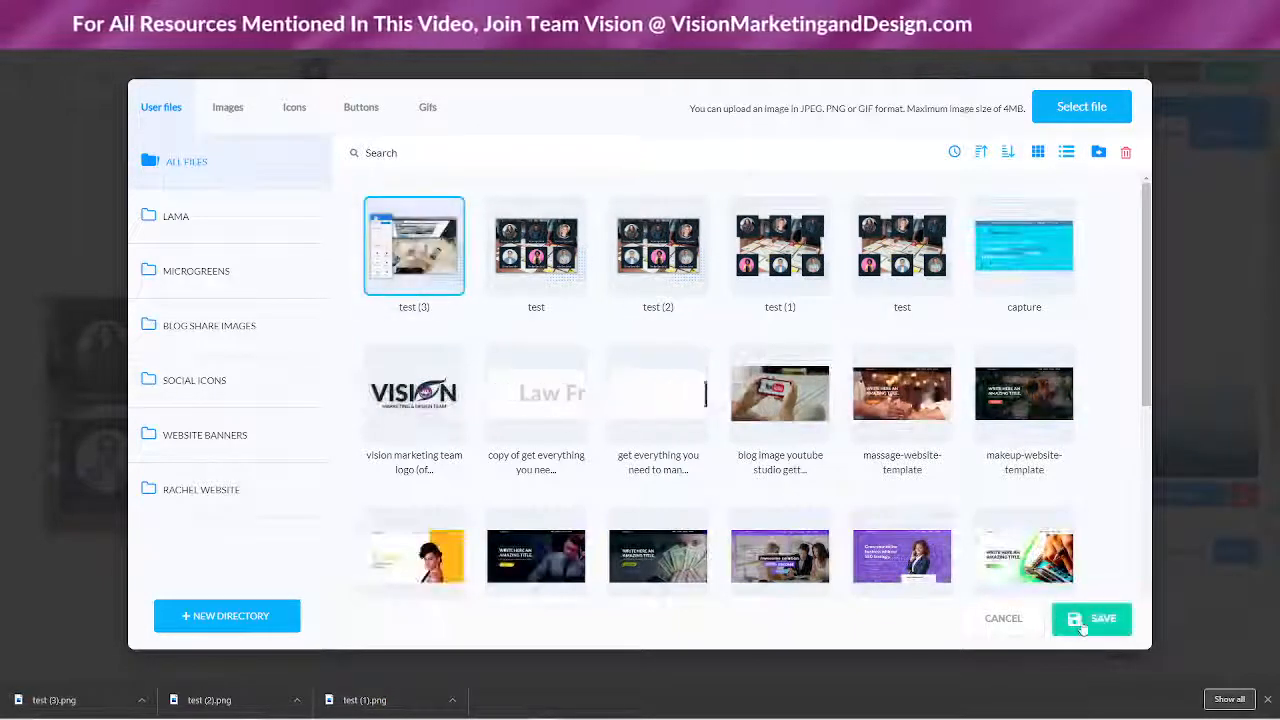
click(1092, 618)
Step: Enlarge the desk graphic to about the team graphic's size and place it in the panel's lower right area
drag(875, 385, 1075, 534)
drag(800, 392, 771, 237)
drag(987, 443, 1027, 472)
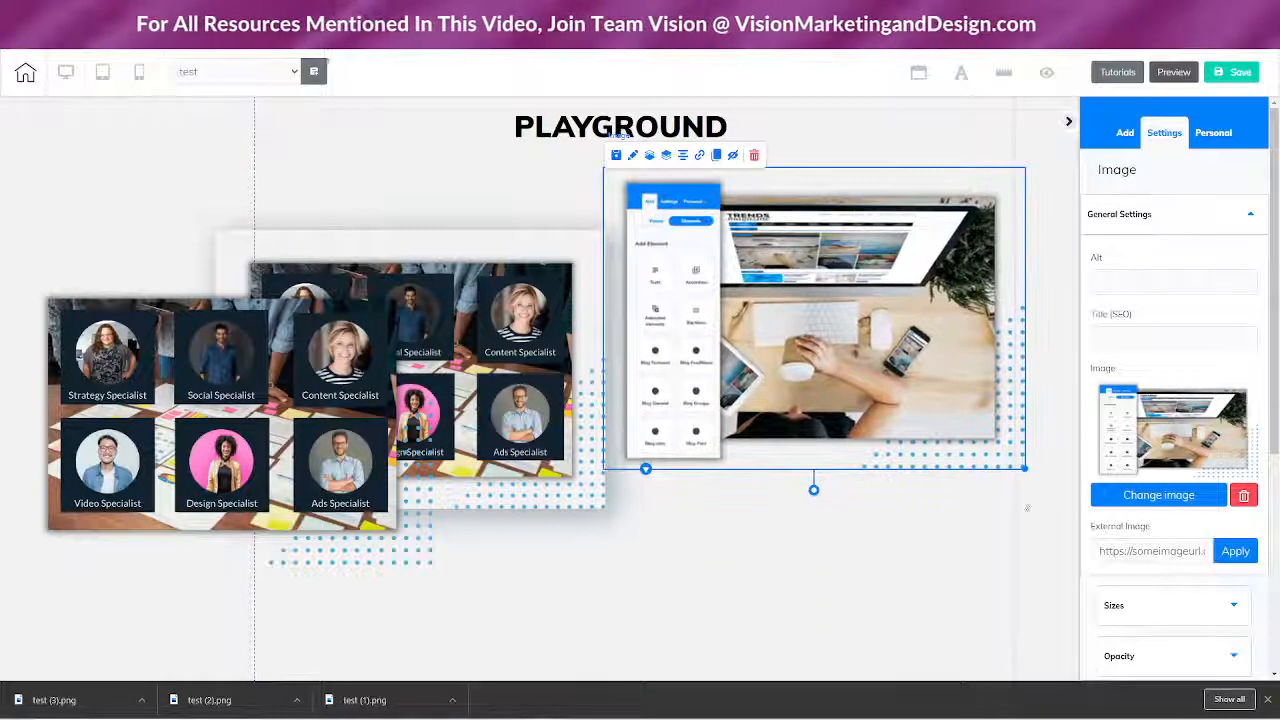
drag(811, 312, 841, 489)
Step: Move the shadowed duplicate of the team graphic away from the other copy and delete it
drag(550, 270, 786, 182)
drag(564, 208, 543, 267)
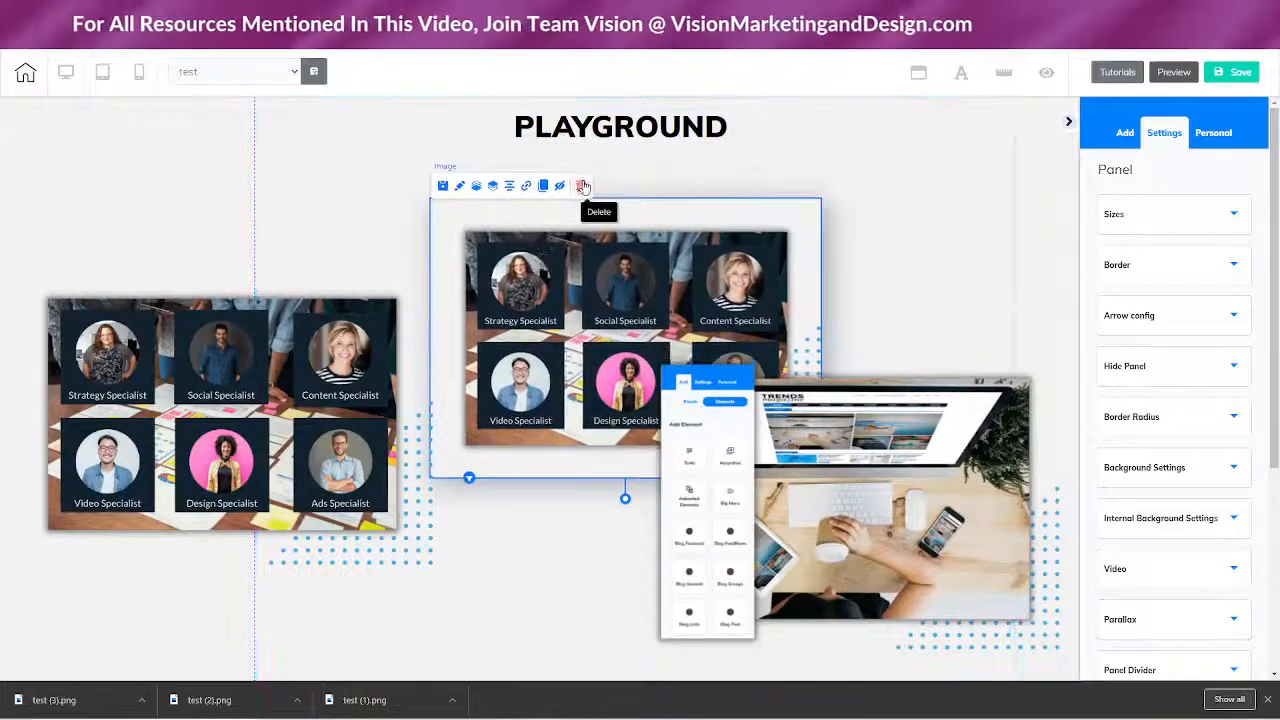
click(580, 188)
click(740, 403)
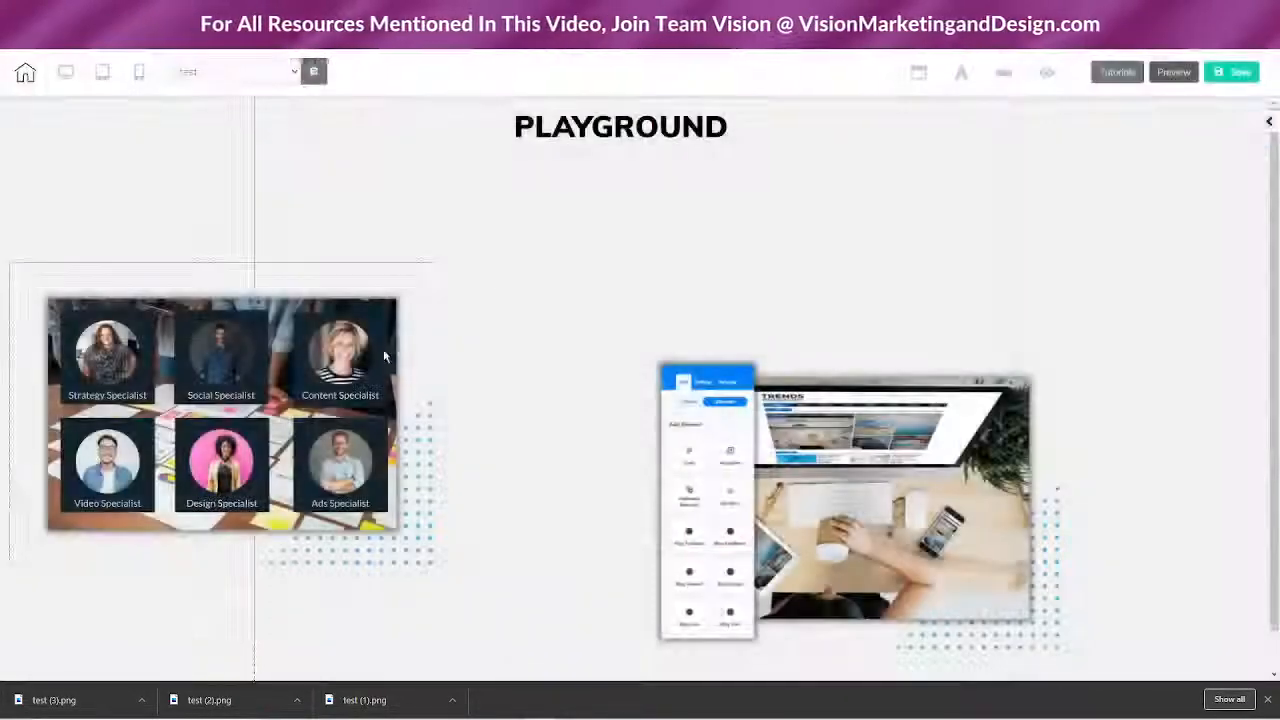
Step: Arrange the team graphic at the panel's upper left and the desk graphic diagonally below it at the lower right
drag(382, 351, 596, 253)
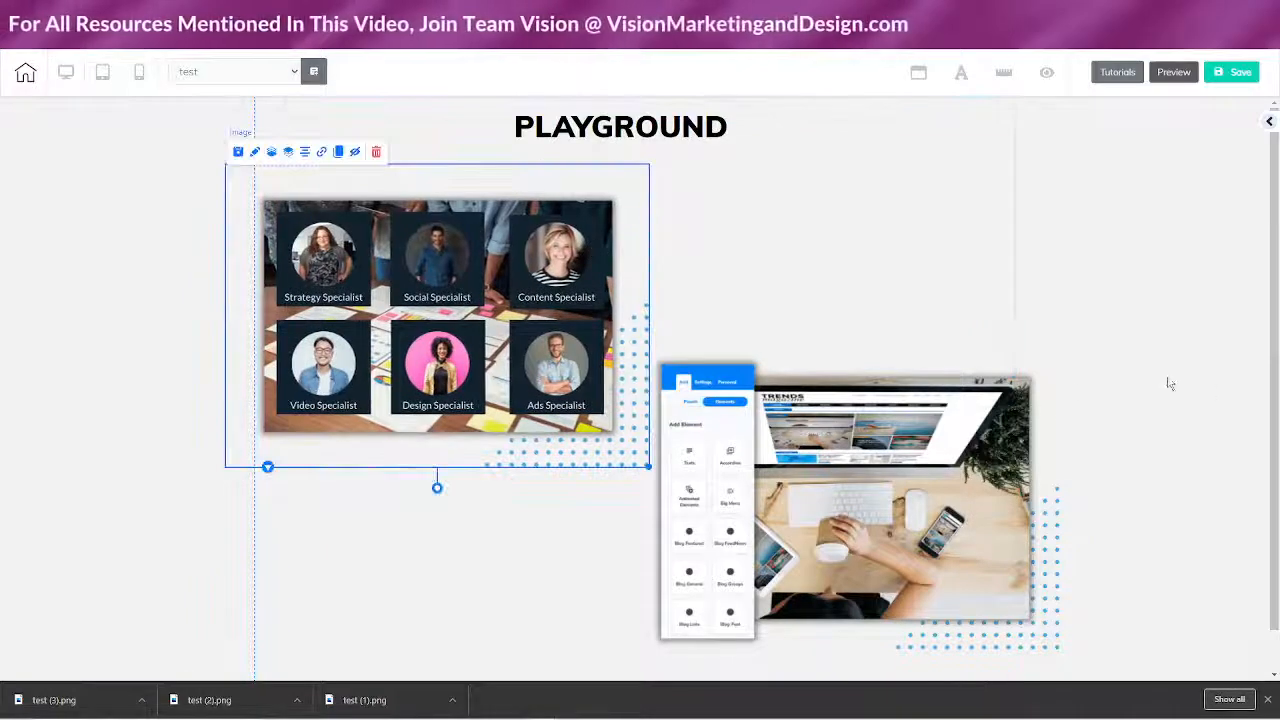
scroll(1190, 378, down, 1)
click(1269, 698)
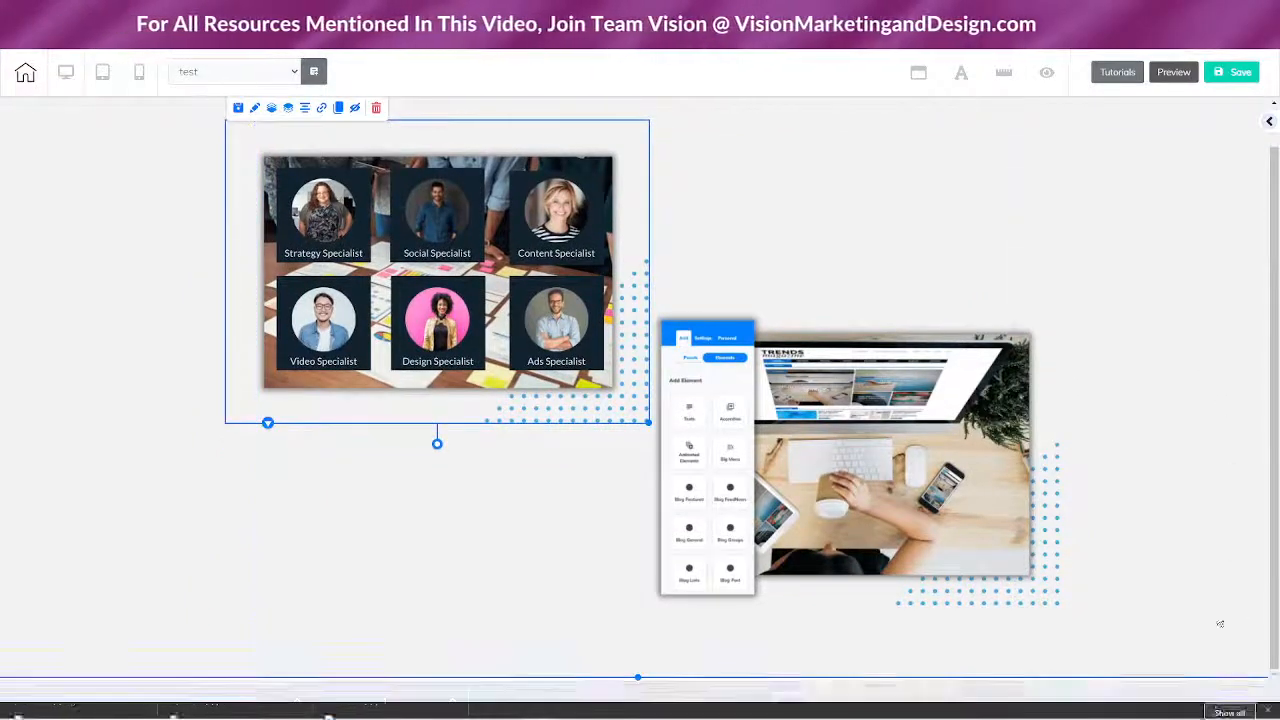
scroll(925, 418, up, 1)
drag(925, 418, 948, 470)
drag(505, 266, 531, 218)
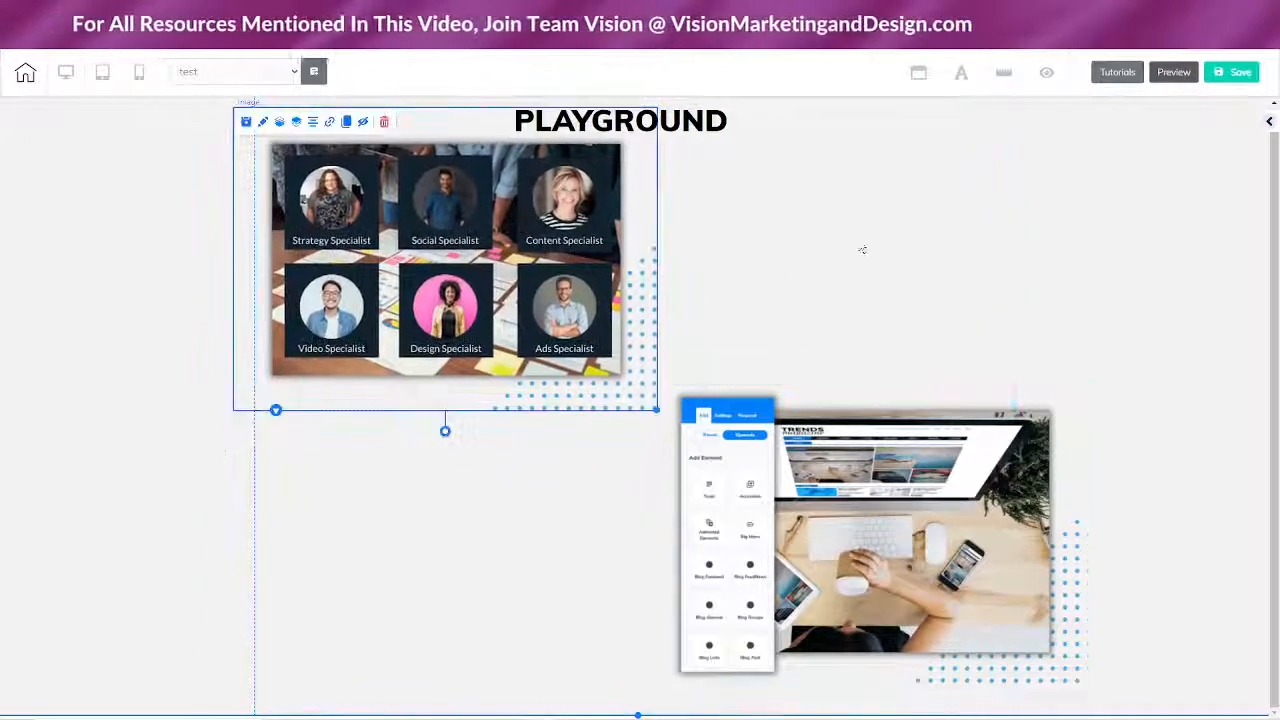
drag(862, 467, 867, 493)
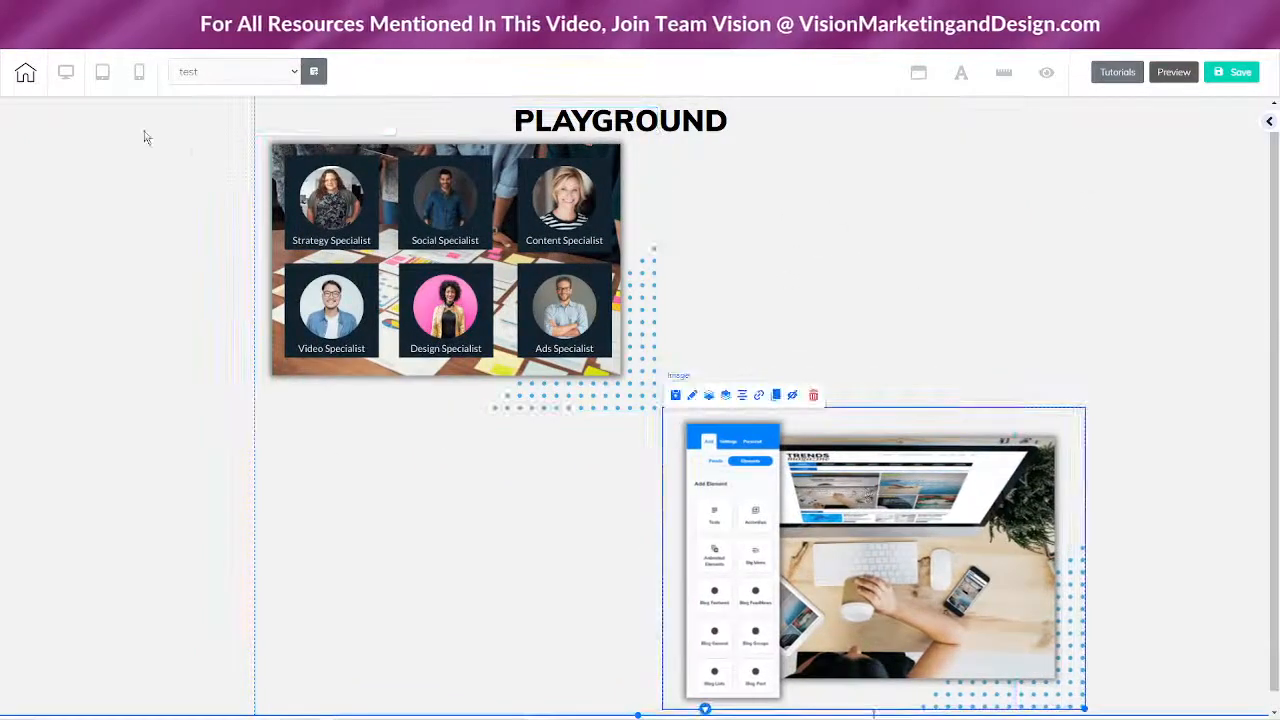
Step: Clone the Playground panel and delete the team graphic from the copy
click(144, 133)
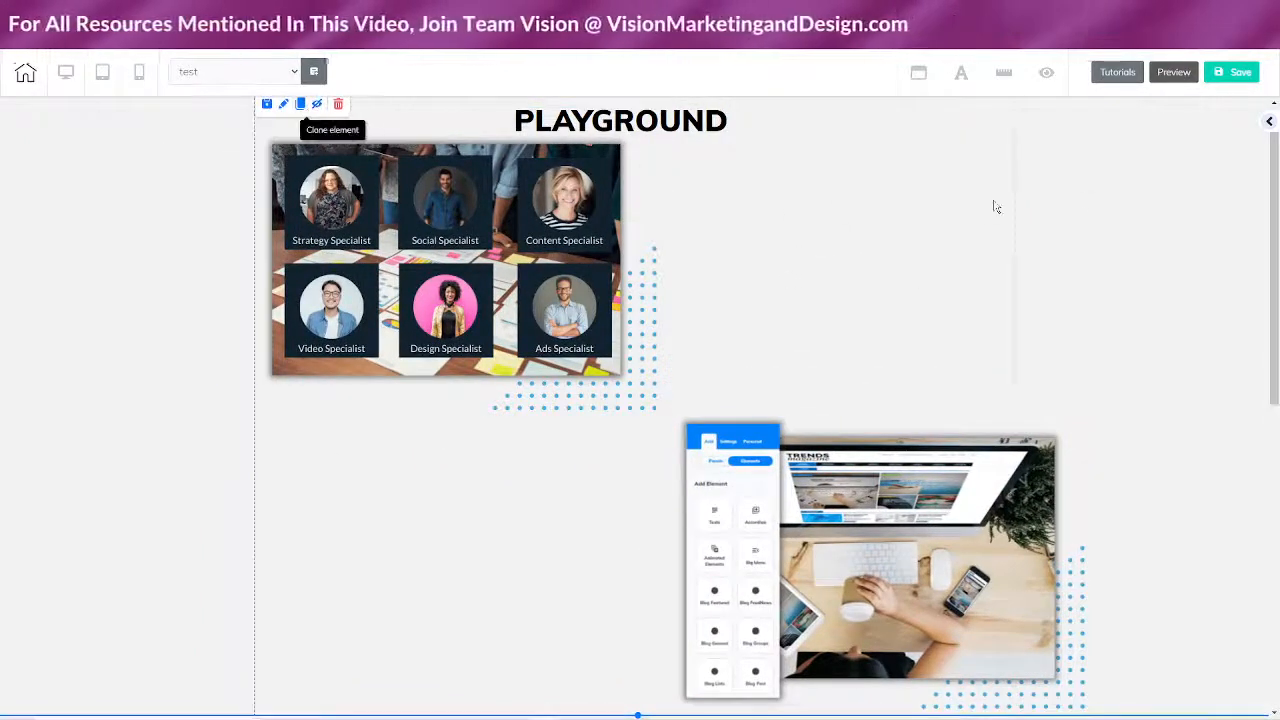
scroll(675, 265, down, 5)
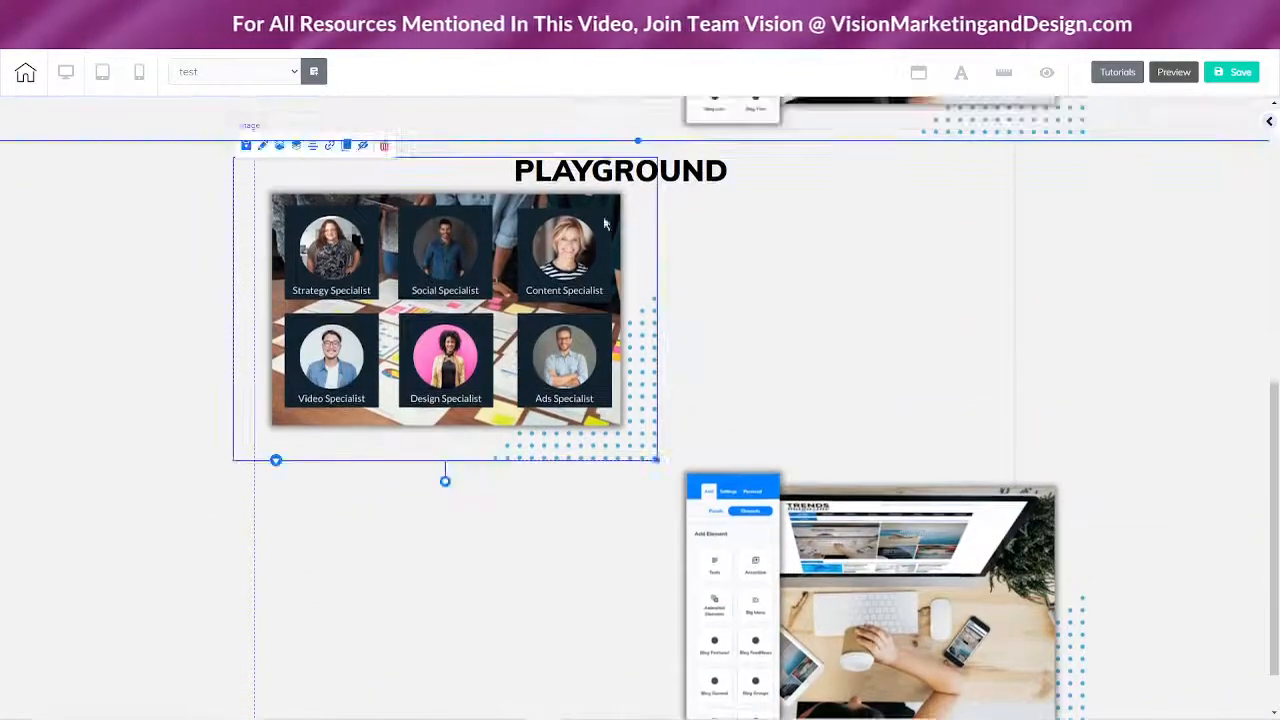
click(383, 146)
click(729, 426)
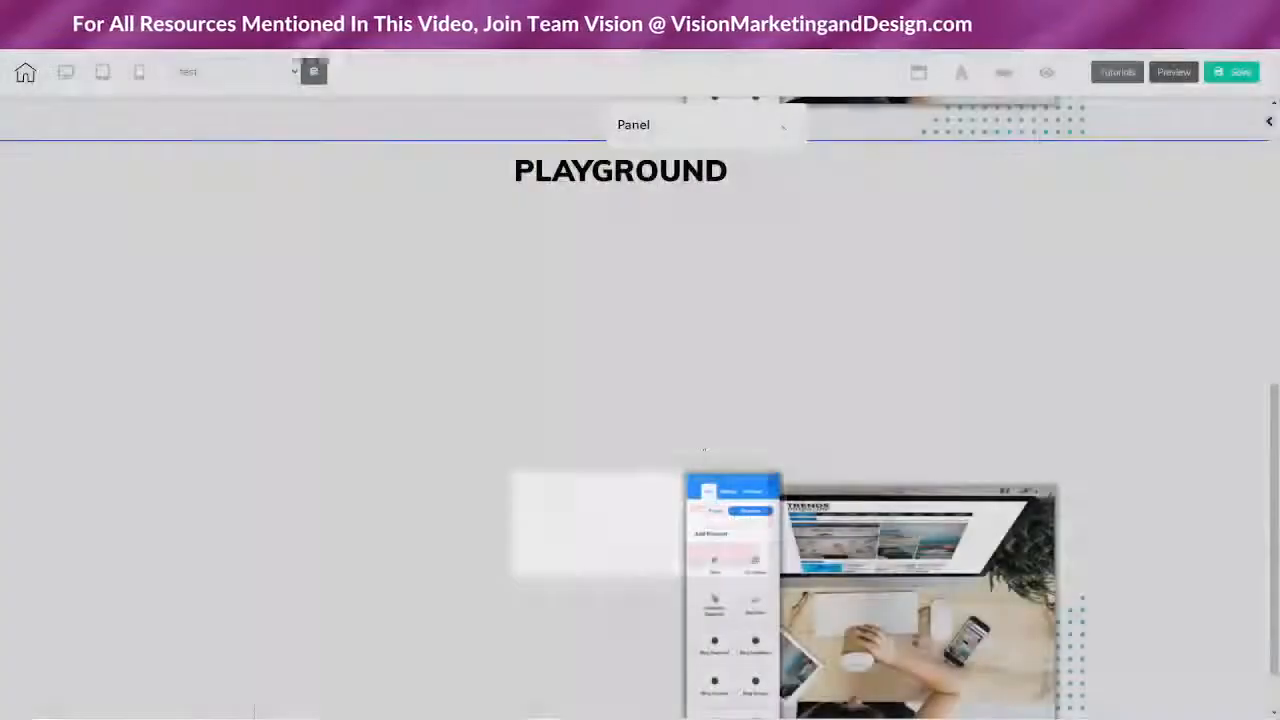
Step: Move the desk graphic higher in the cloned panel and delete that panel's PLAYGROUND heading
scroll(534, 486, up, 5)
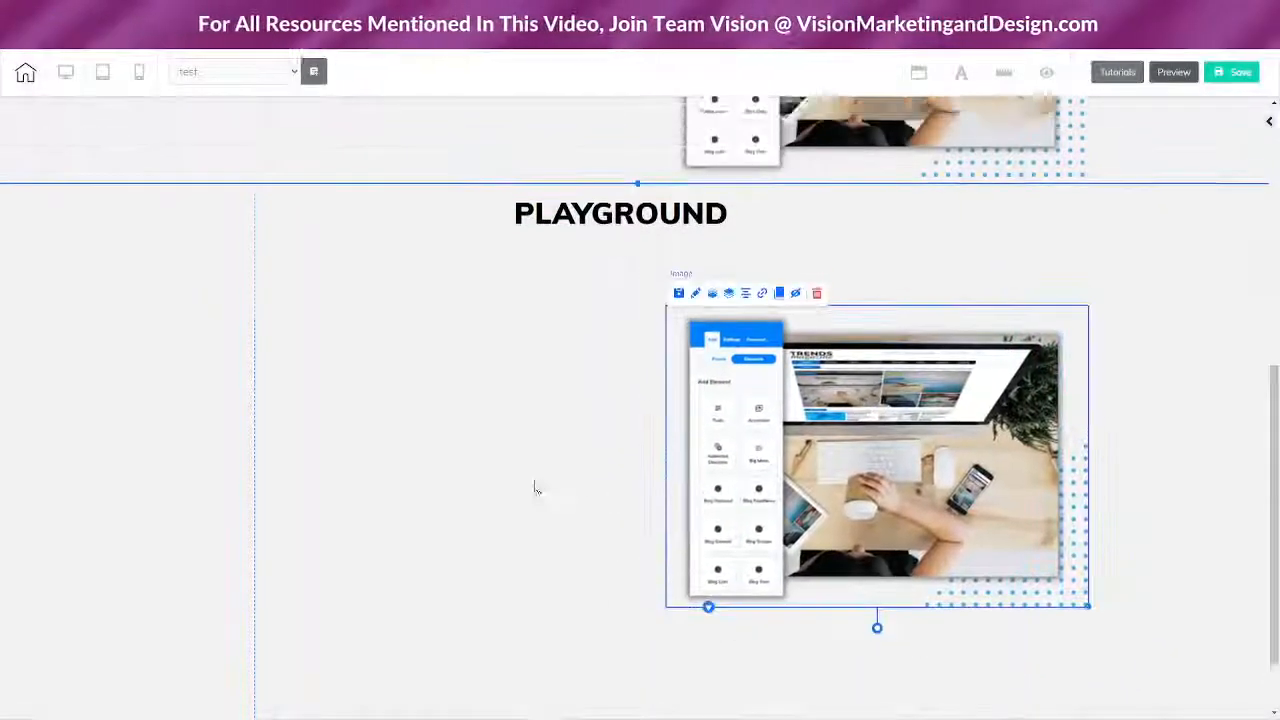
scroll(520, 455, down, 5)
click(575, 230)
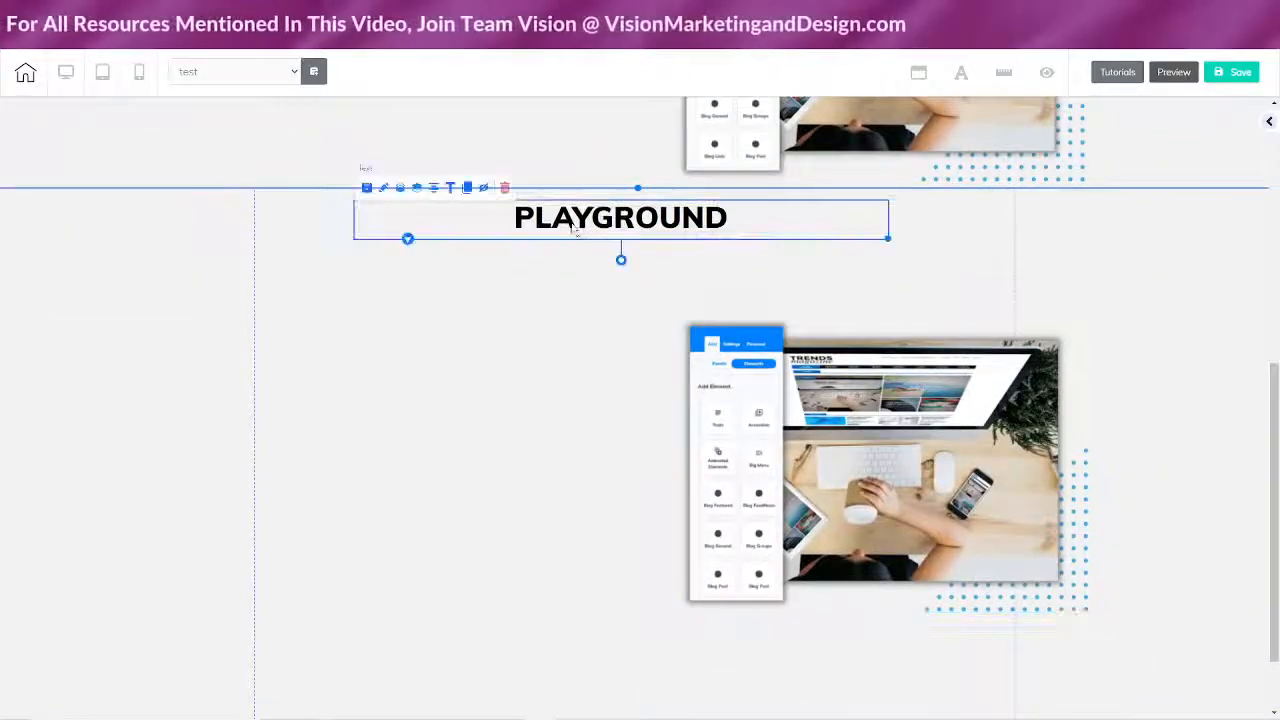
click(507, 198)
click(727, 425)
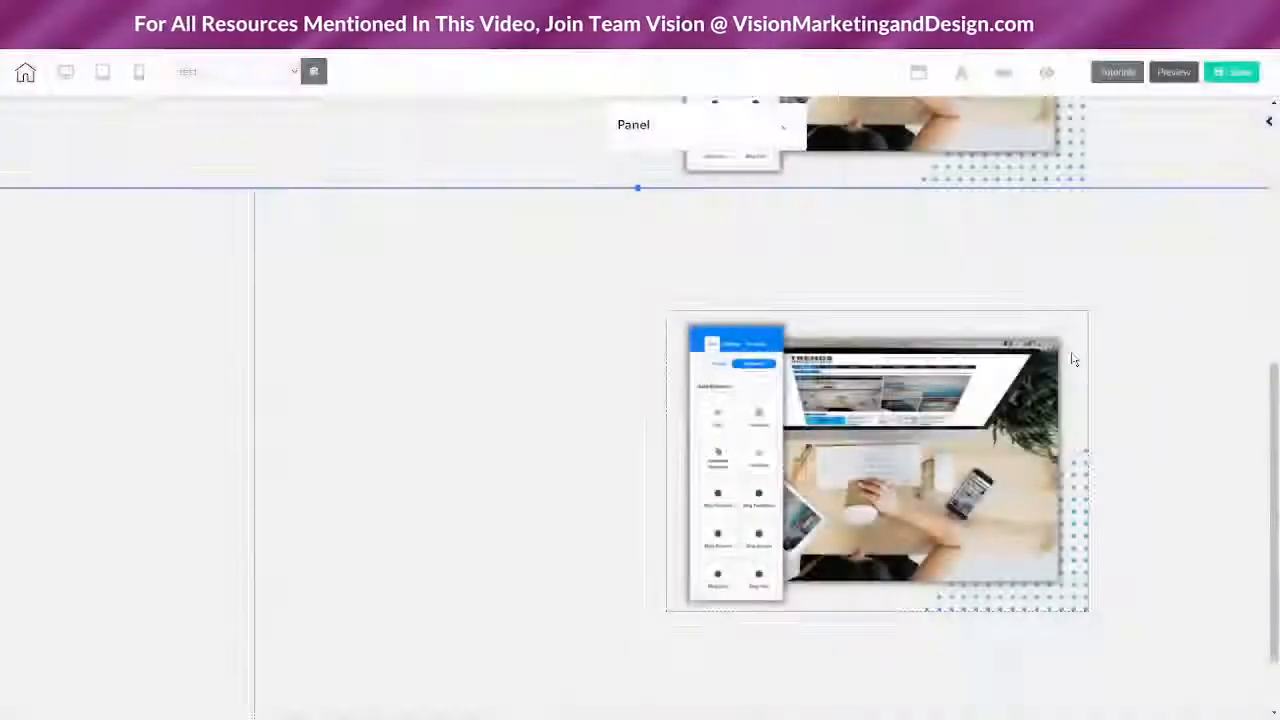
Step: Shift the team graphic in the original panel slightly to the left, and nudge the desk graphic below it
scroll(1158, 336, up, 3)
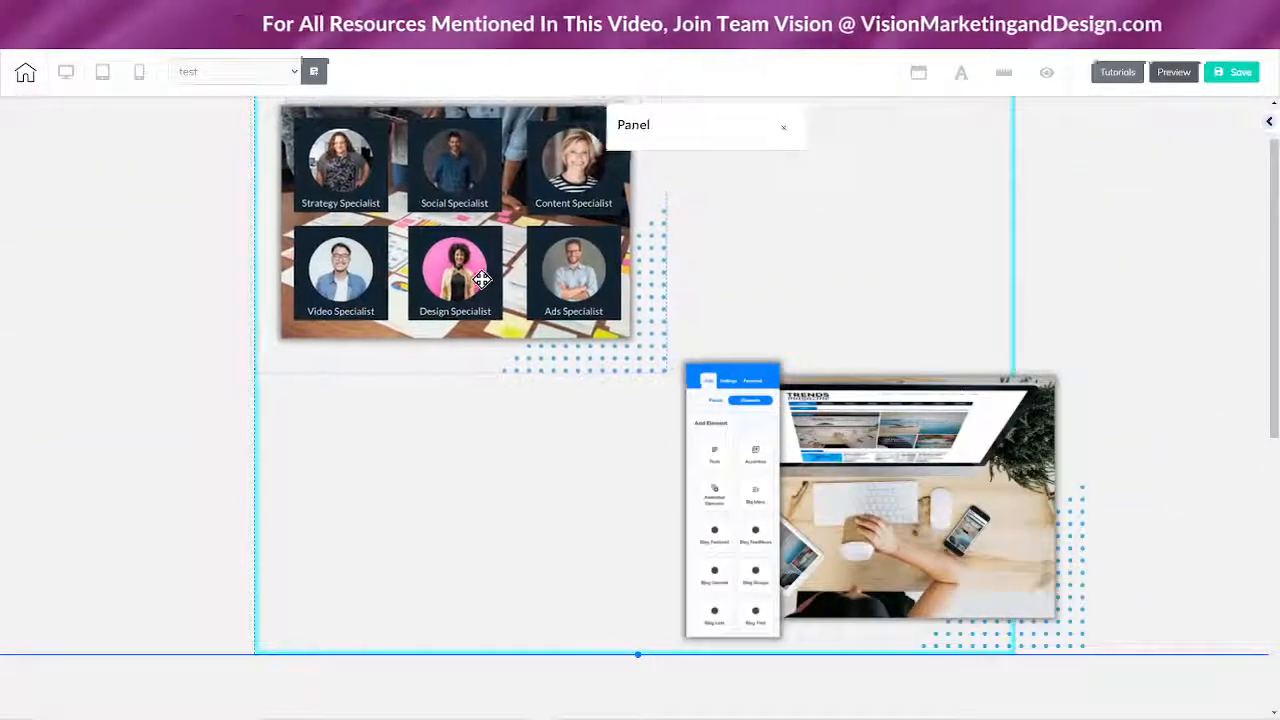
click(466, 283)
drag(853, 449, 847, 450)
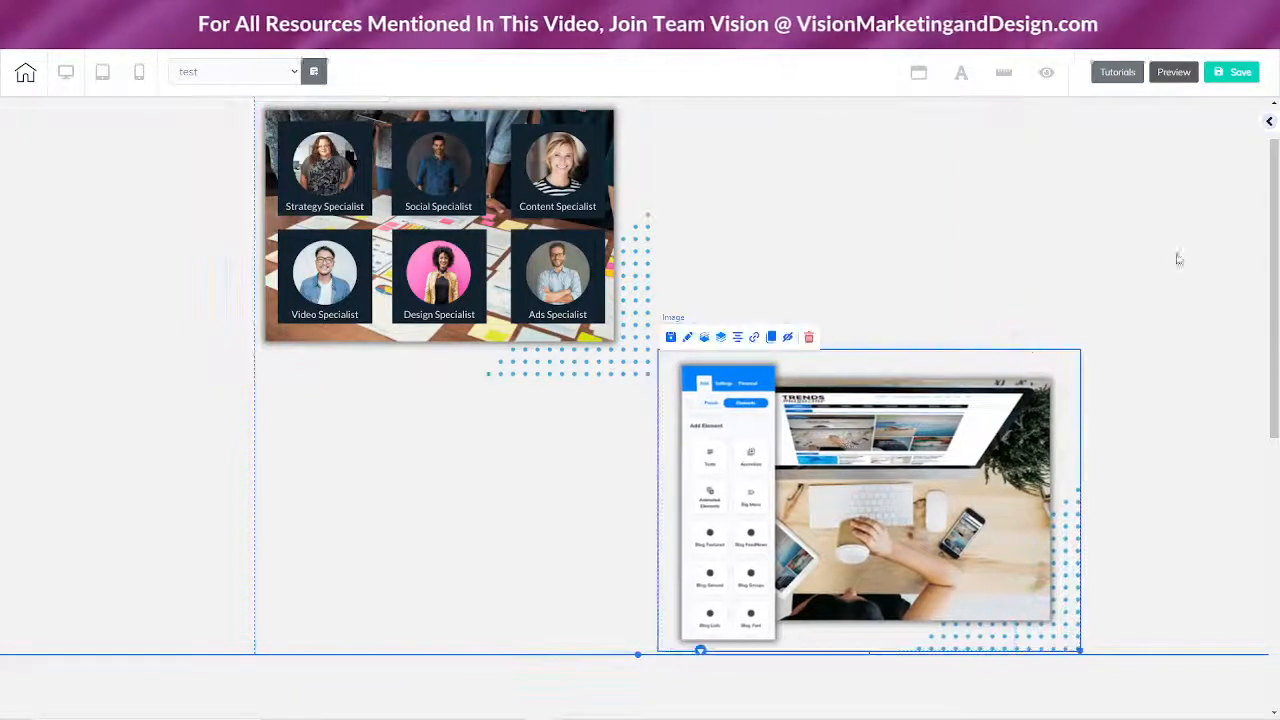
Step: Delete the desk graphic from the original panel, keeping the copy in the cloned panel
scroll(1168, 278, up, 1)
scroll(1138, 279, down, 1)
scroll(1148, 278, down, 3)
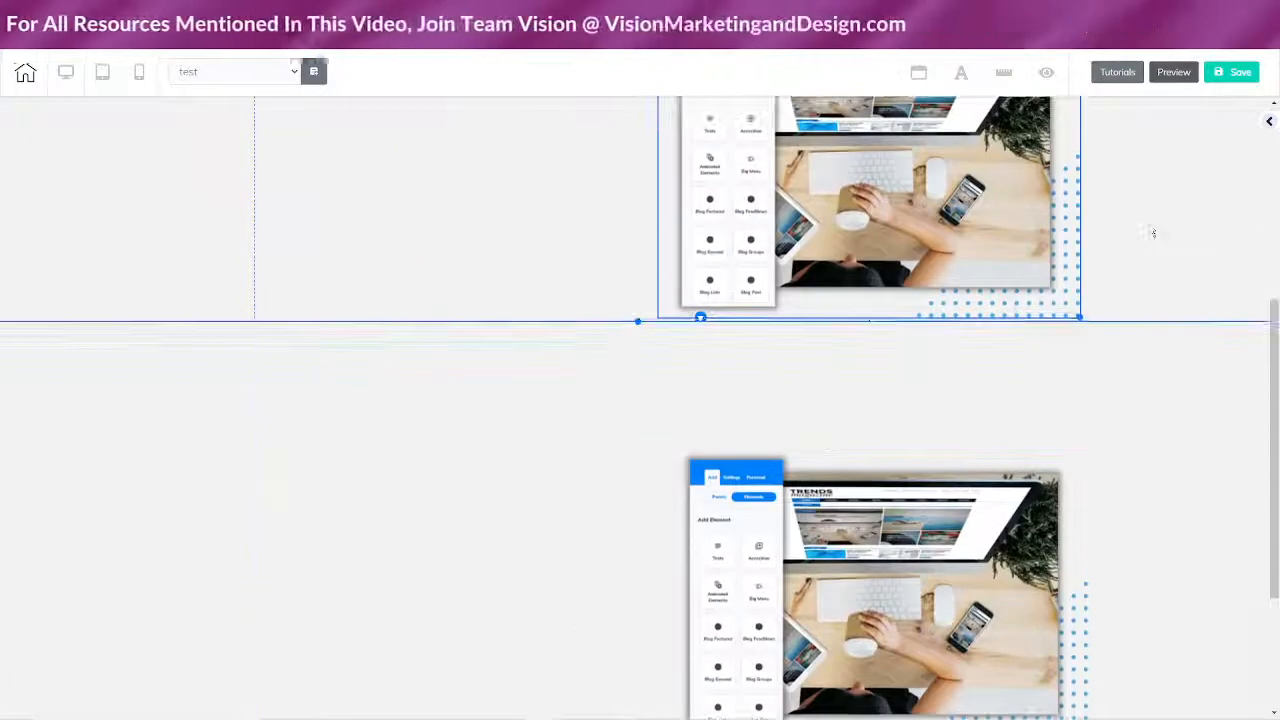
drag(813, 208, 920, 237)
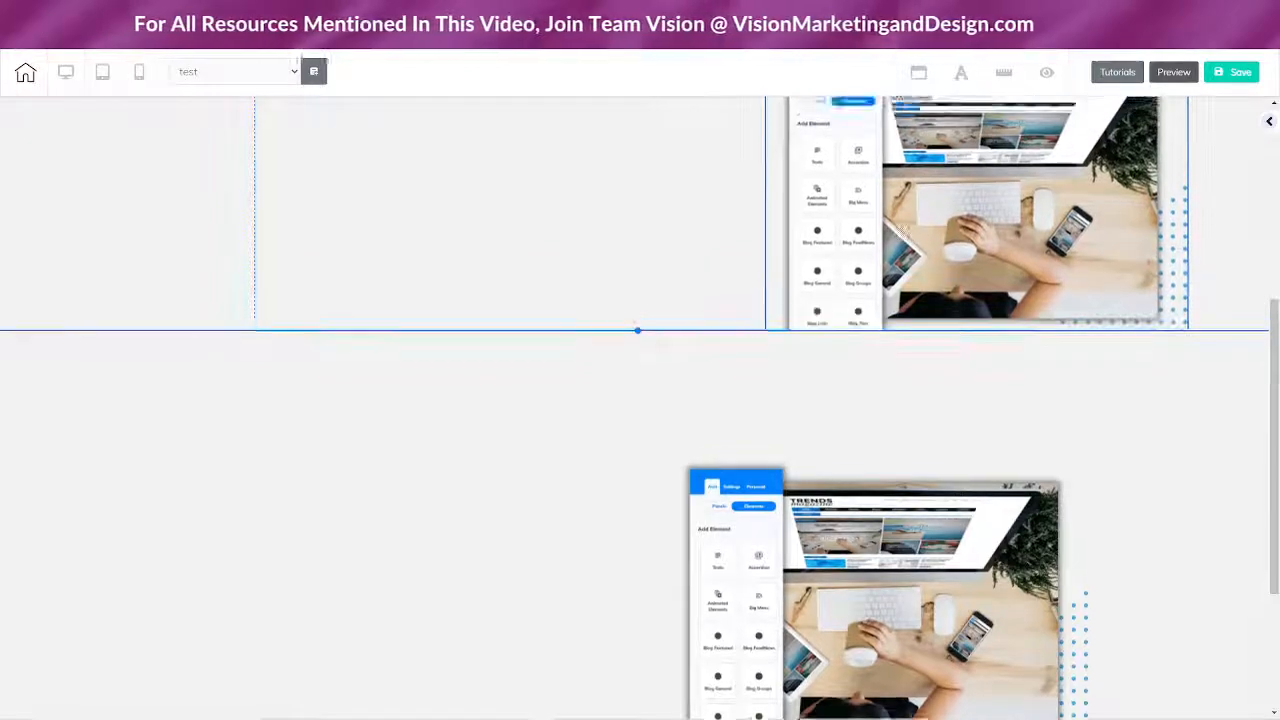
scroll(910, 270, up, 3)
click(916, 322)
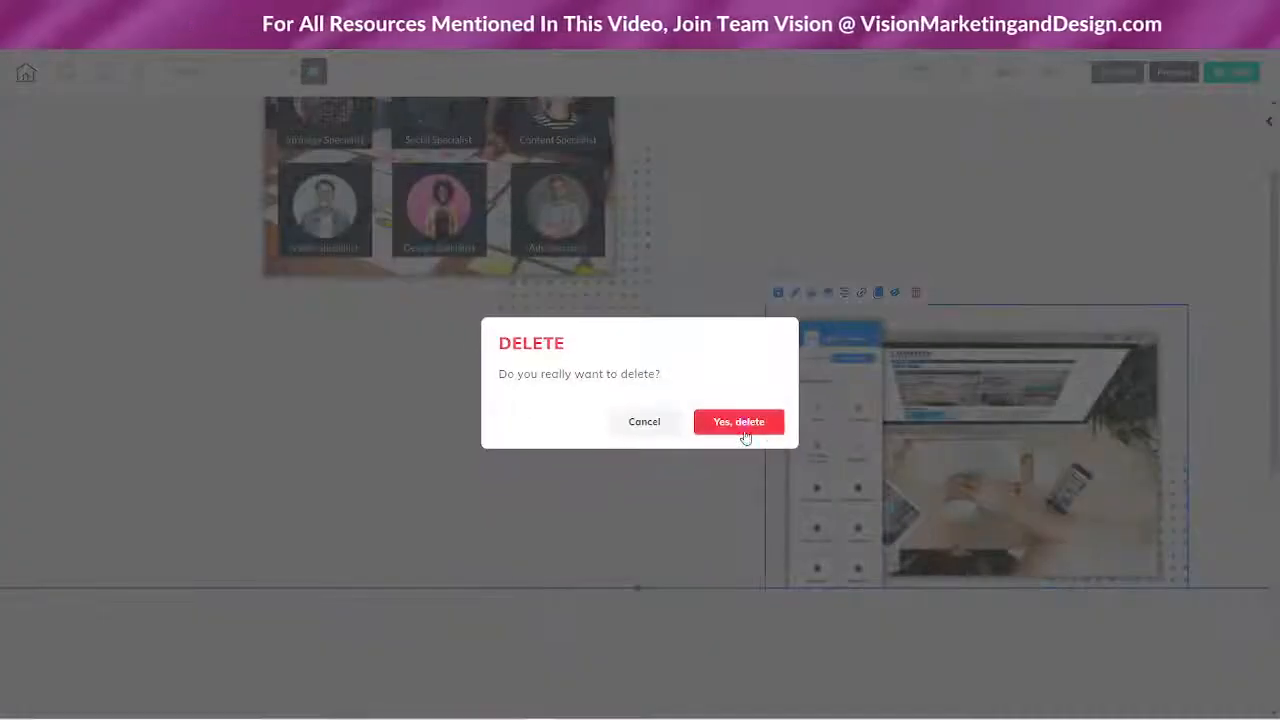
click(740, 428)
Step: Shorten both panels to fit their graphics, and move the desk graphic up and slightly left within the lower panel
drag(645, 595, 651, 343)
drag(903, 596, 860, 495)
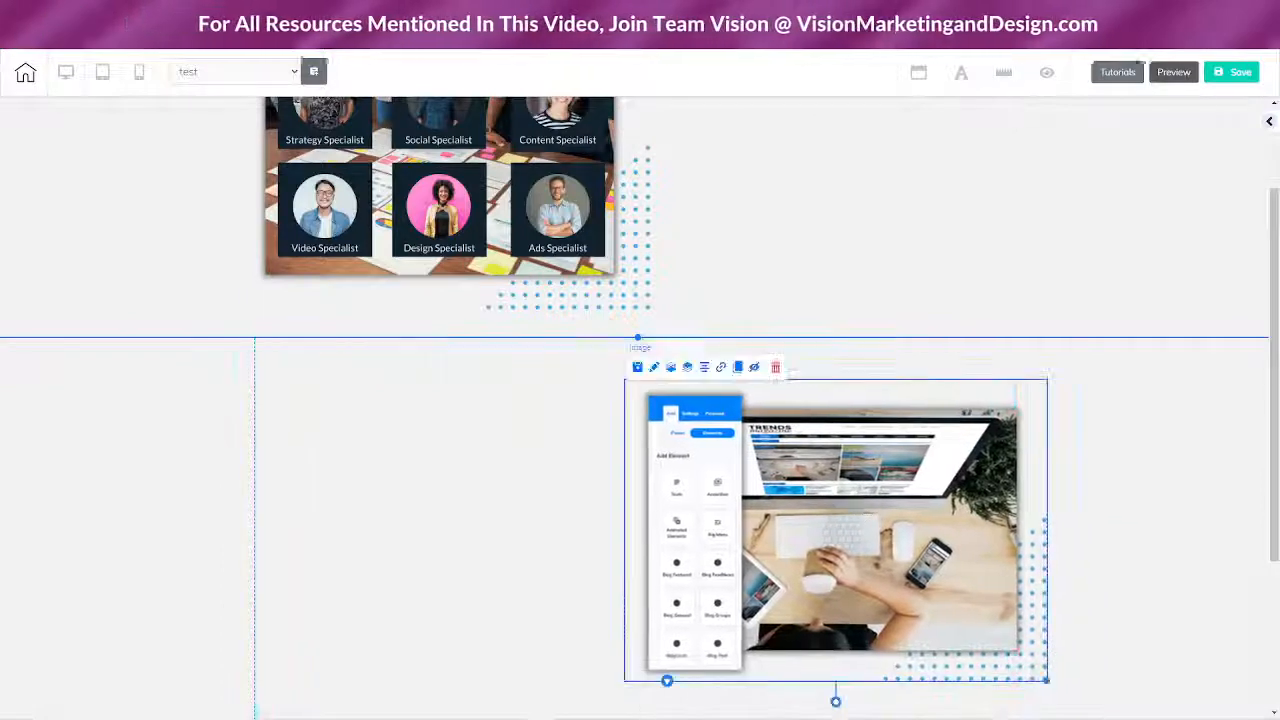
scroll(763, 630, down, 3)
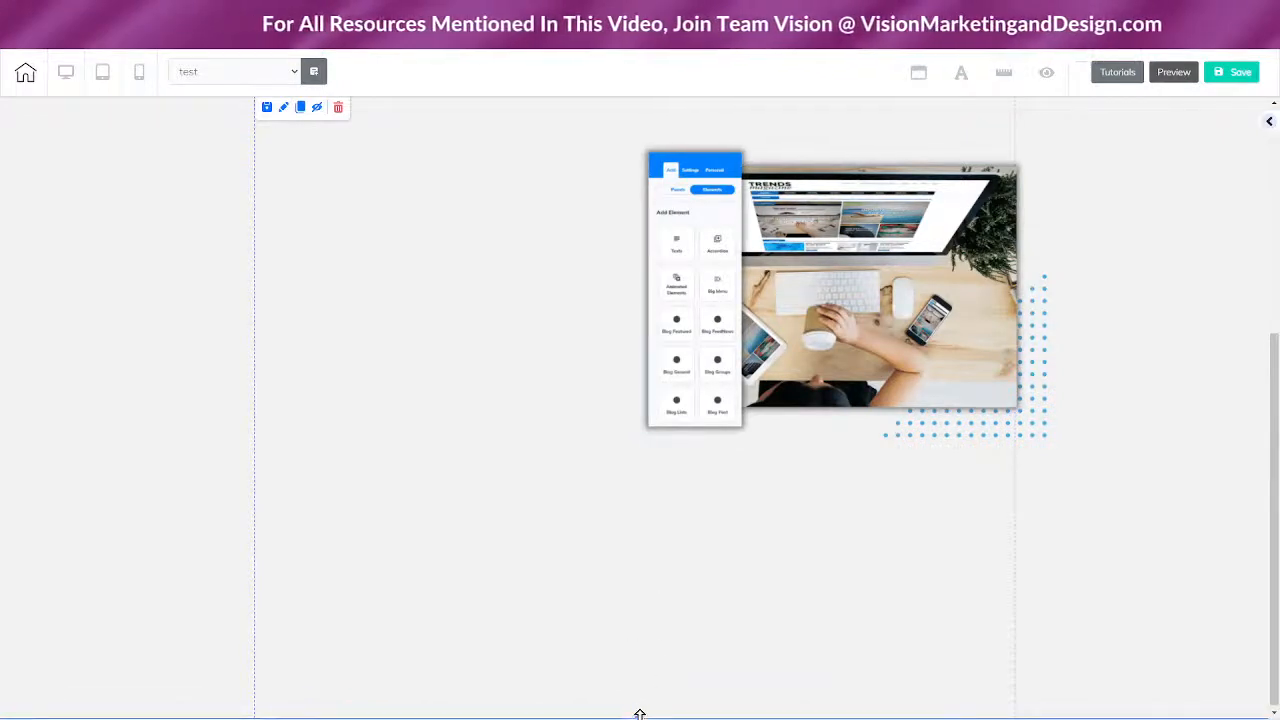
scroll(640, 700, up, 3)
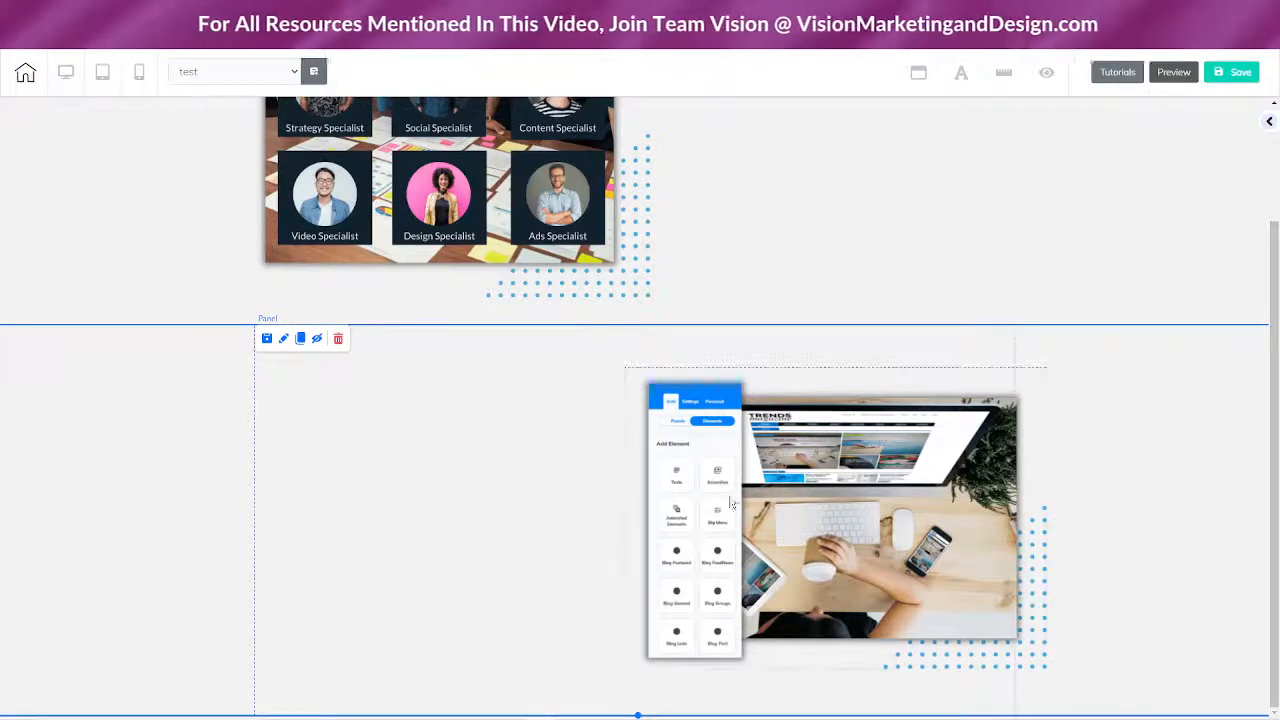
Step: Nudge the desk graphic slightly left and down in the lower panel, and move the team graphic further left in the upper panel
mouse_move(731, 503)
mouse_down()
mouse_move(729, 517)
mouse_move(731, 500)
mouse_up()
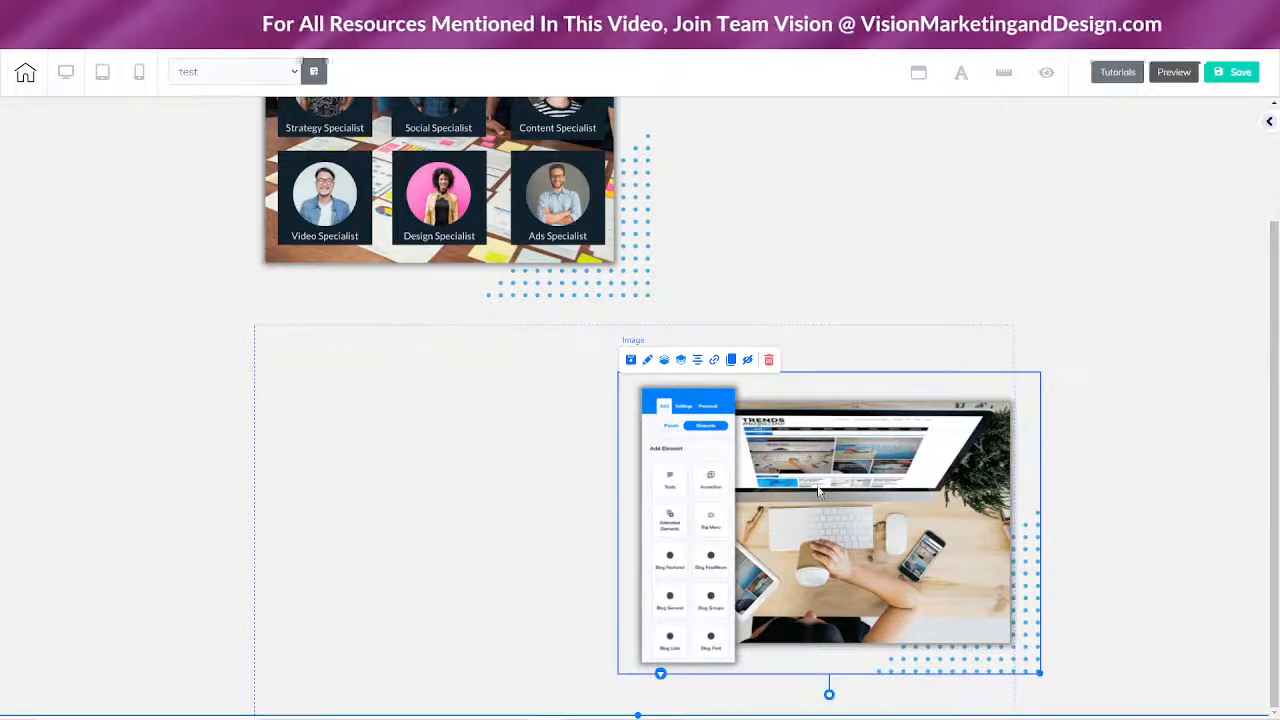
scroll(1172, 395, up, 3)
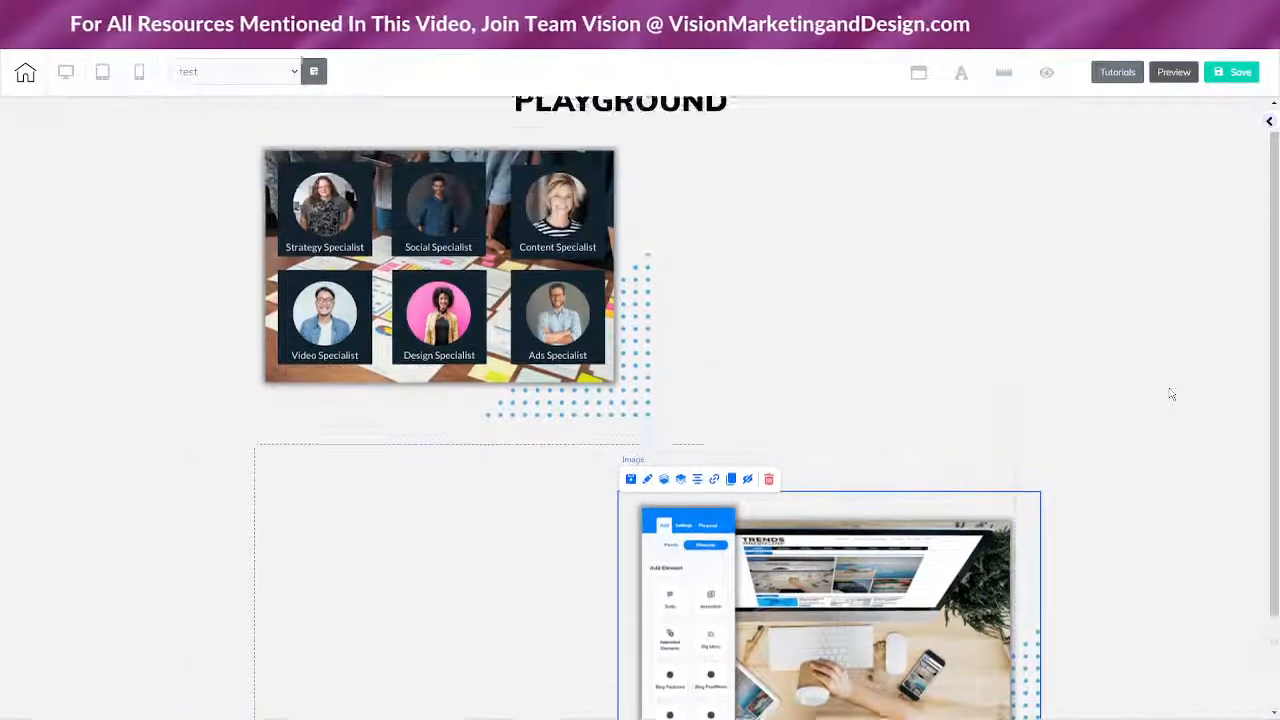
drag(370, 293, 310, 306)
scroll(1123, 428, down, 2)
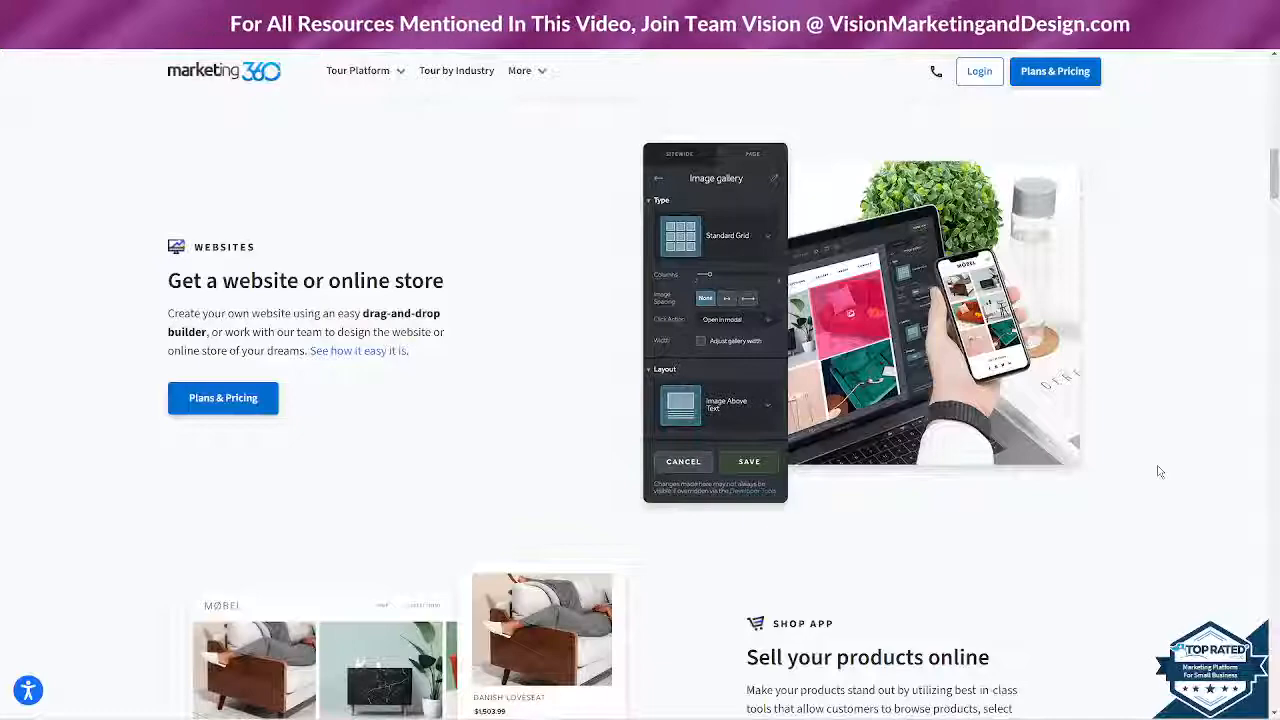
Step: Switch to the Marketing 360 site and compare its staggered feature sections with the layout of the two graphics in the Builderall editor
scroll(1158, 471, up, 6)
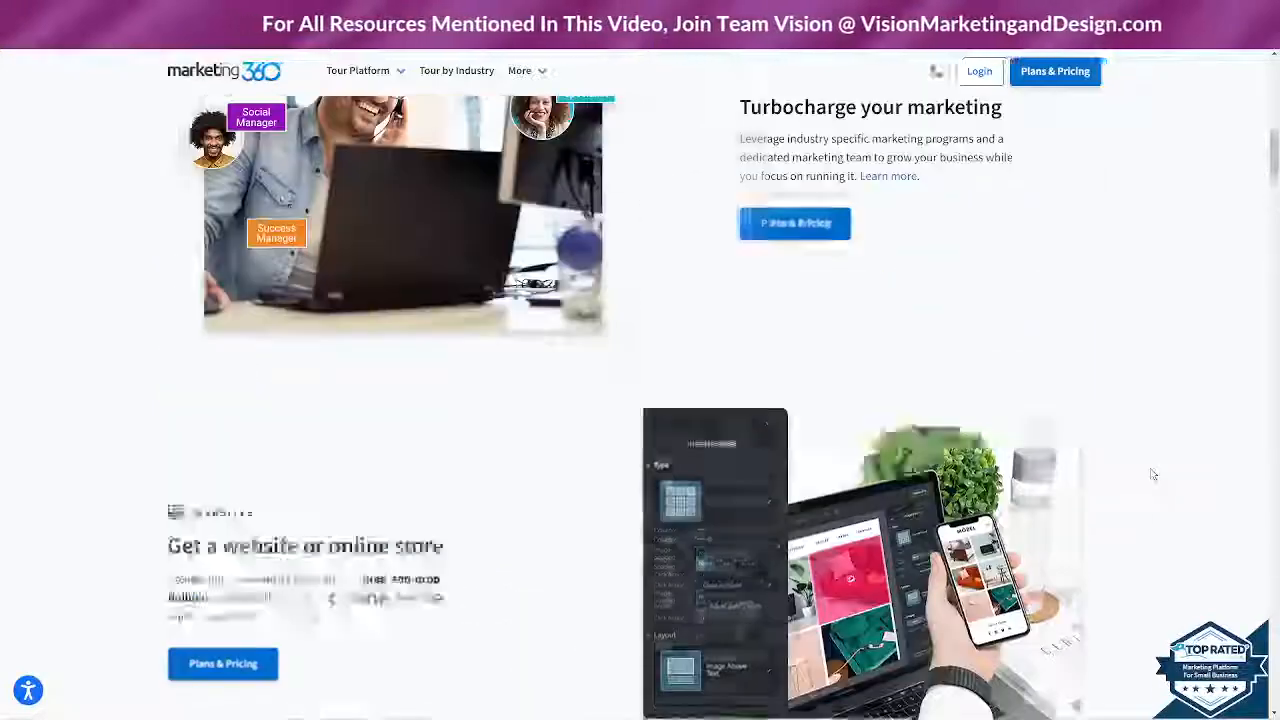
scroll(1071, 552, down, 6)
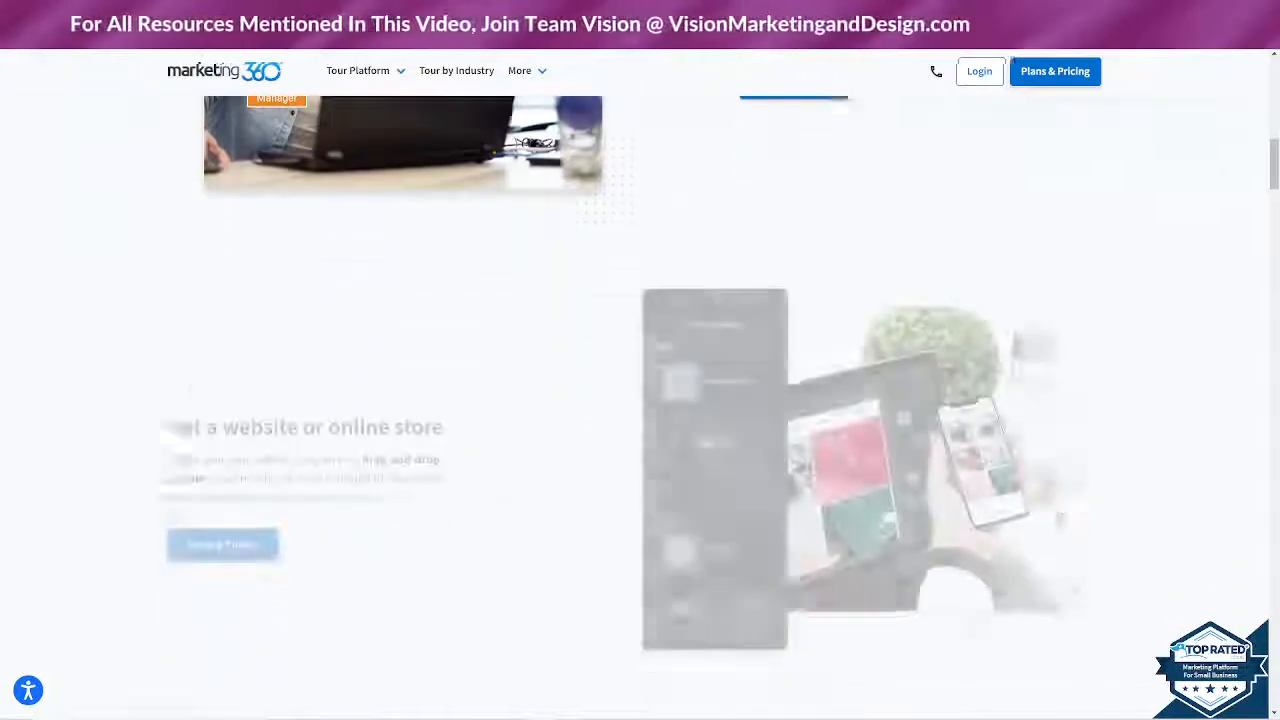
scroll(1028, 409, up, 1)
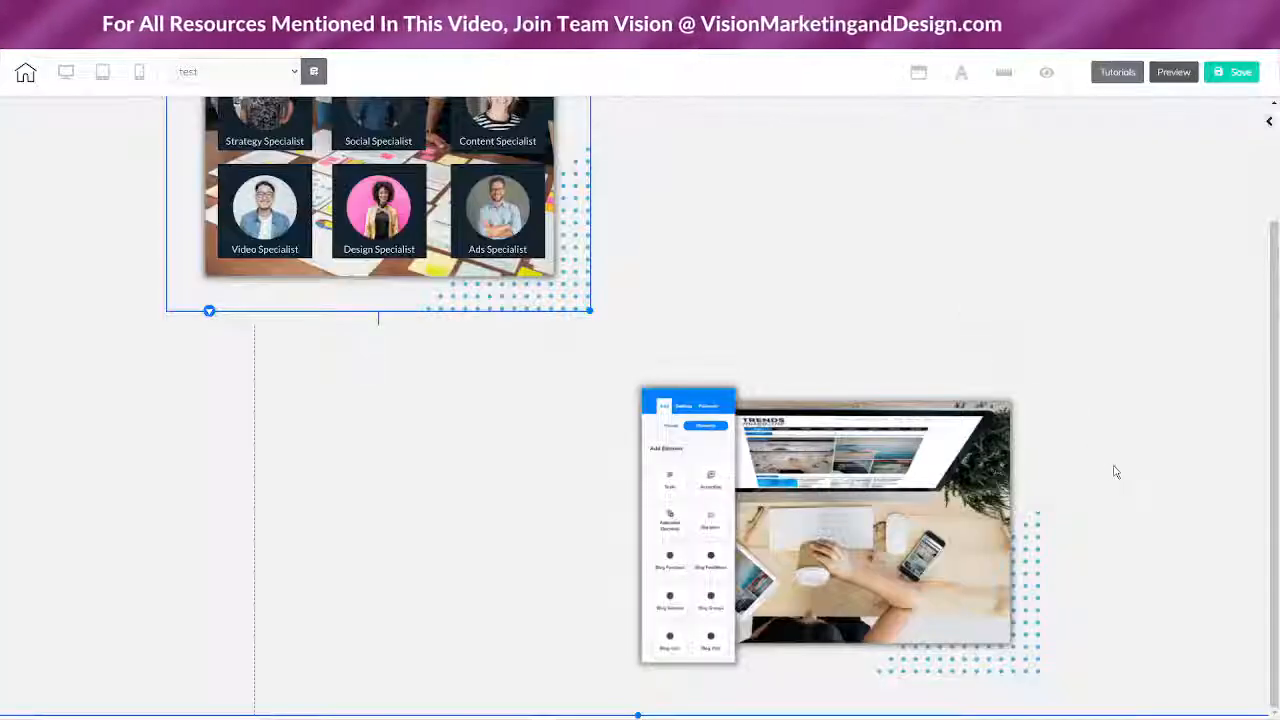
scroll(1110, 460, up, 1)
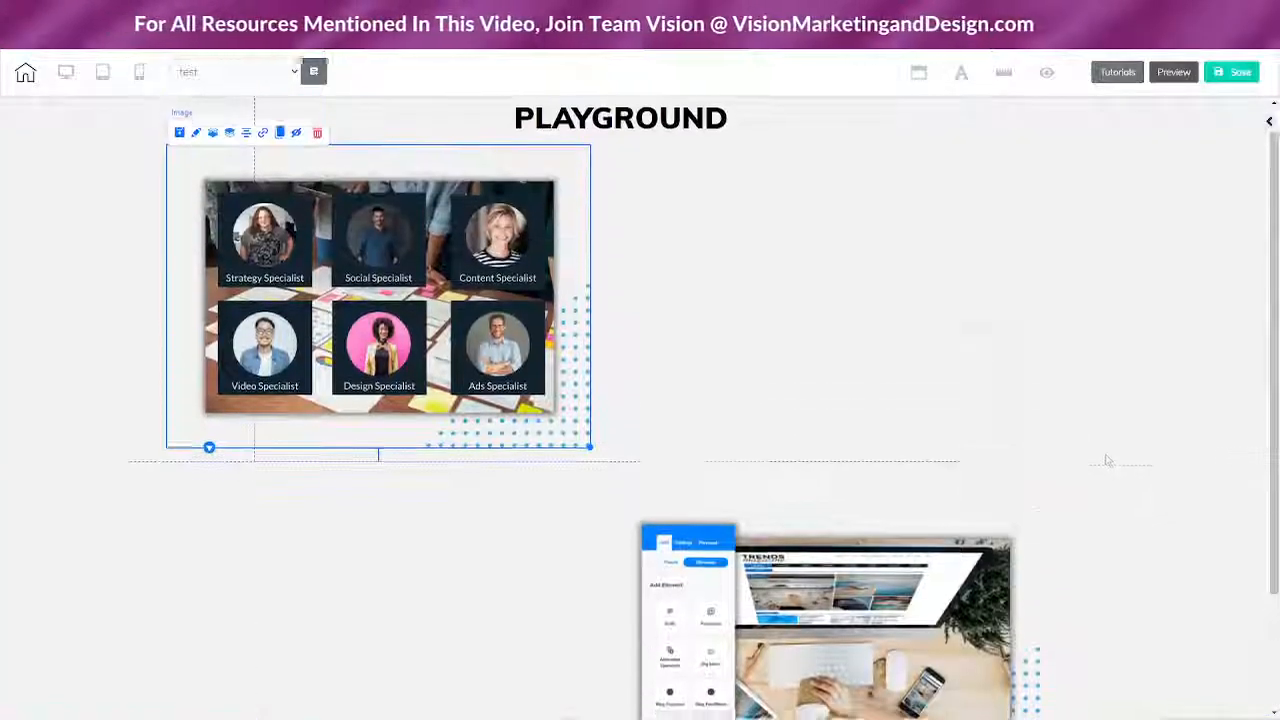
scroll(1150, 270, down, 1)
Step: Preview the Builderall page and check the staggered team and desk graphics against the Marketing 360 reference layout
click(1184, 84)
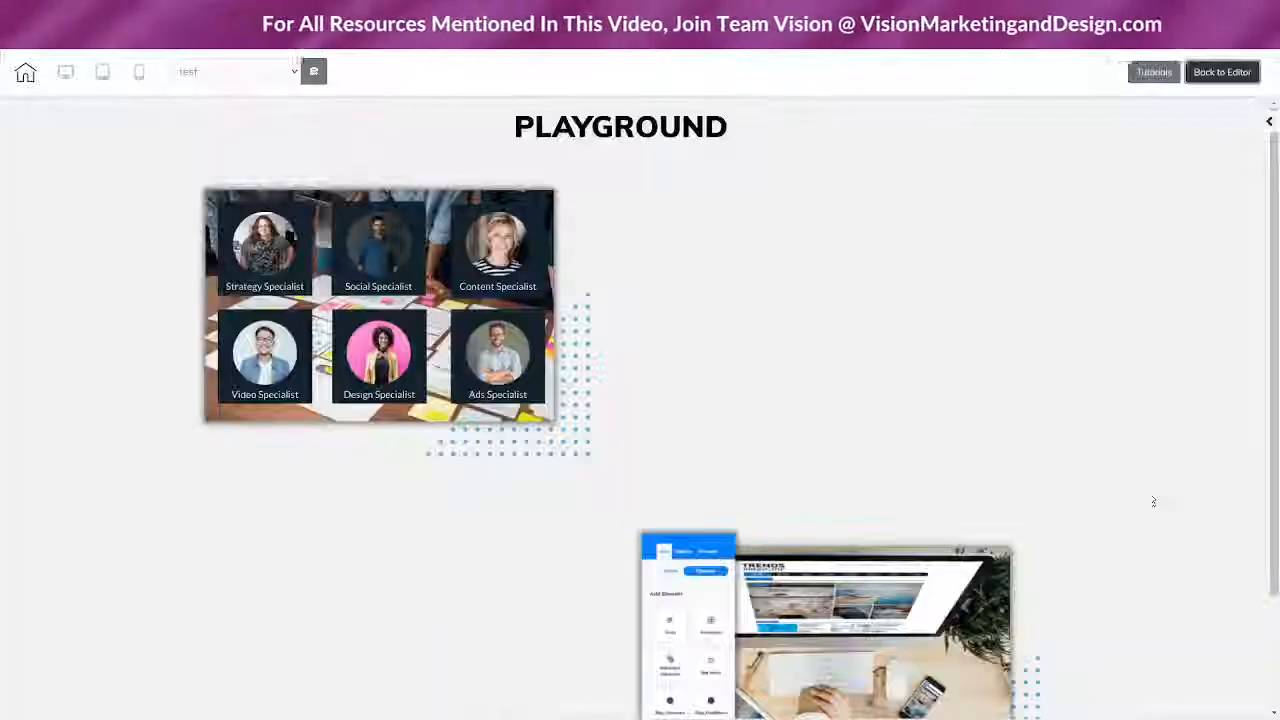
scroll(1150, 530, down, 1)
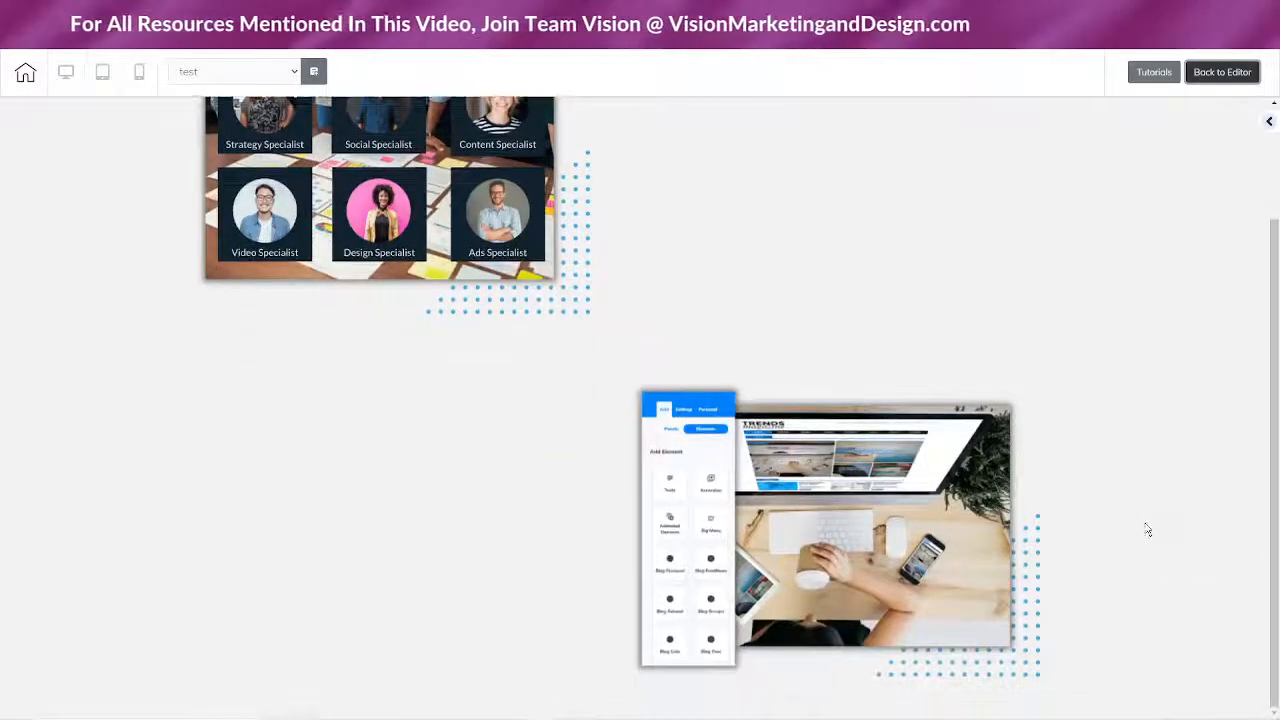
scroll(1143, 537, down, 1)
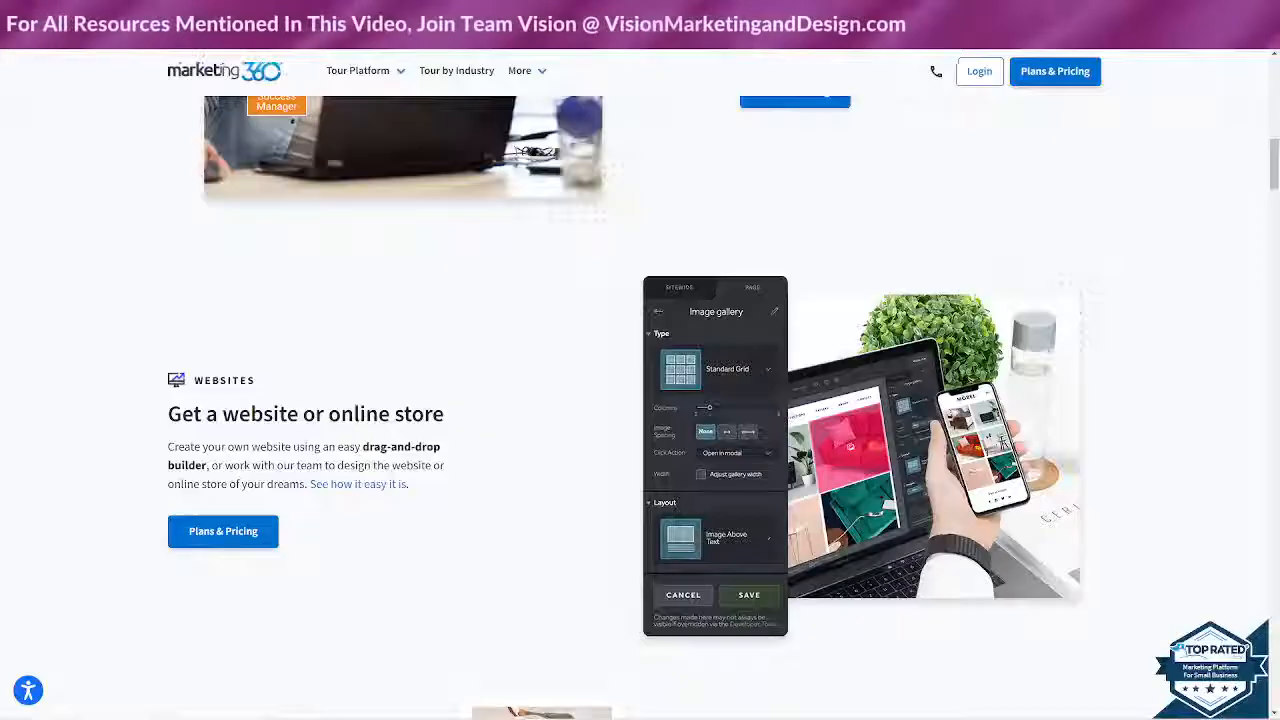
scroll(820, 480, up, 4)
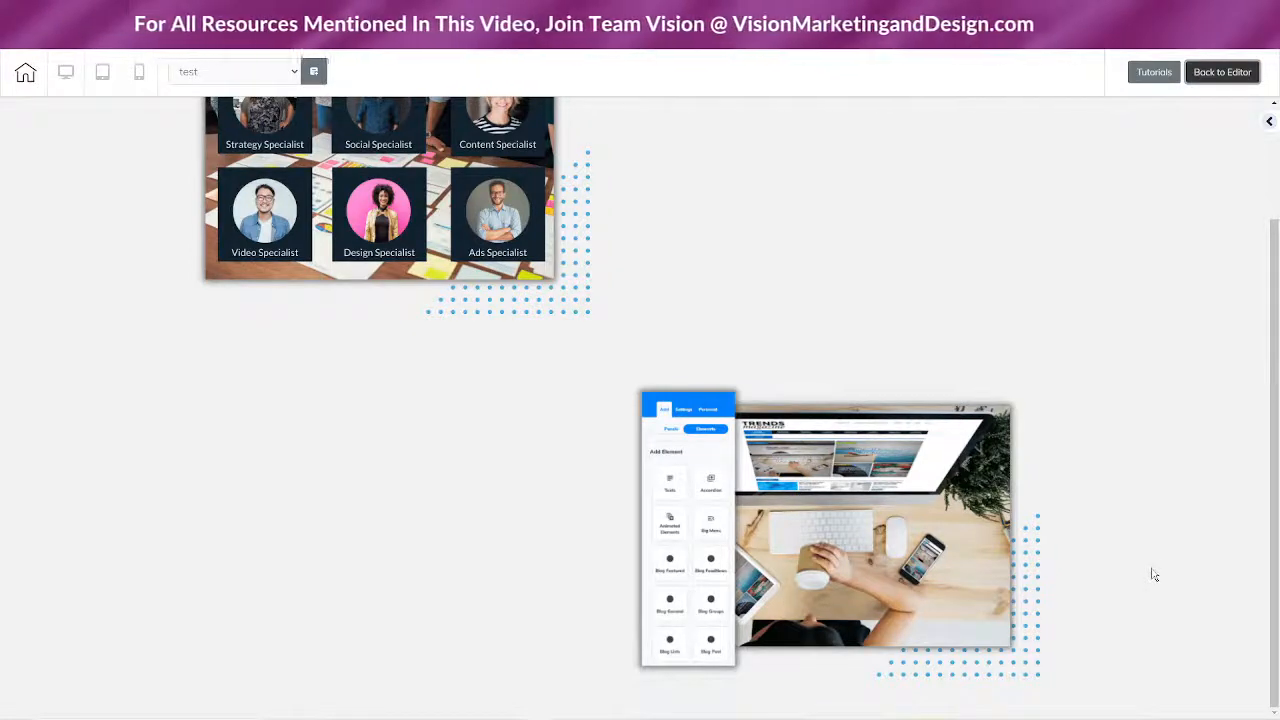
scroll(1156, 567, up, 1)
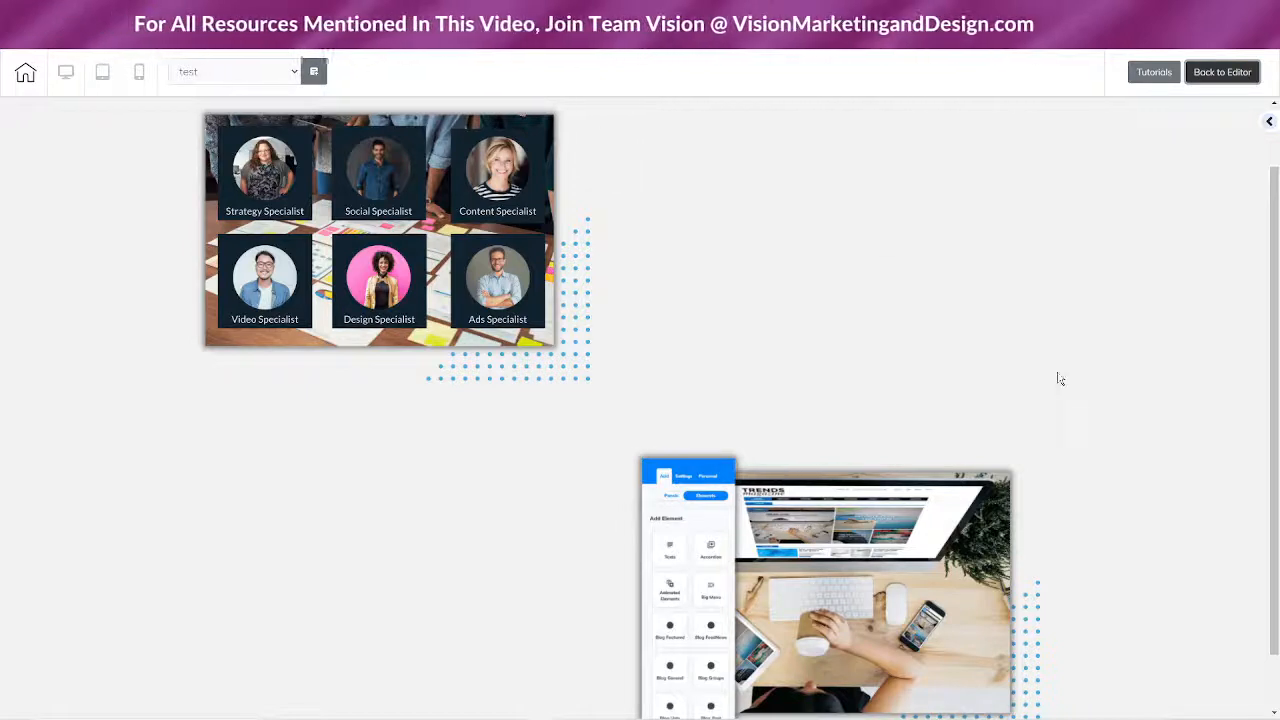
scroll(1080, 410, down, 1)
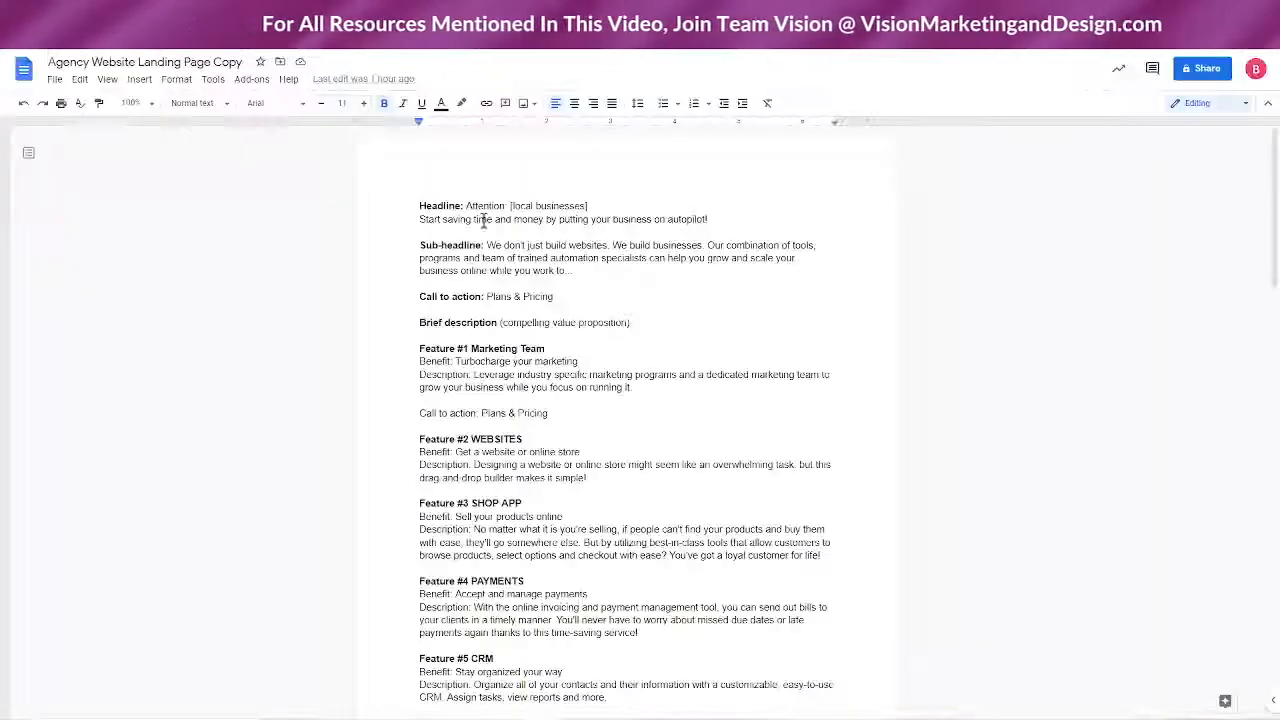
Step: Switch to the Agency Website Landing Page Copy document in Google Docs and review its copy from the headline through the closing sections
scroll(931, 480, down, 15)
scroll(1022, 505, down, 3)
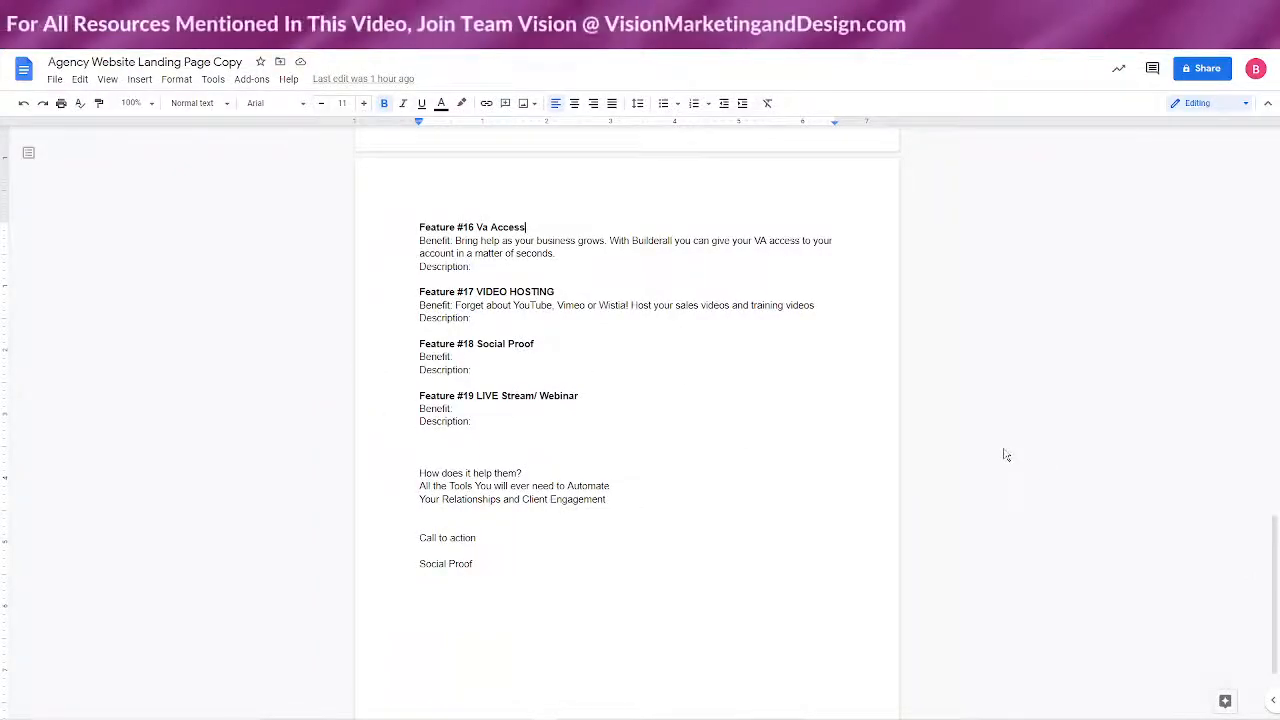
scroll(1006, 455, up, 20)
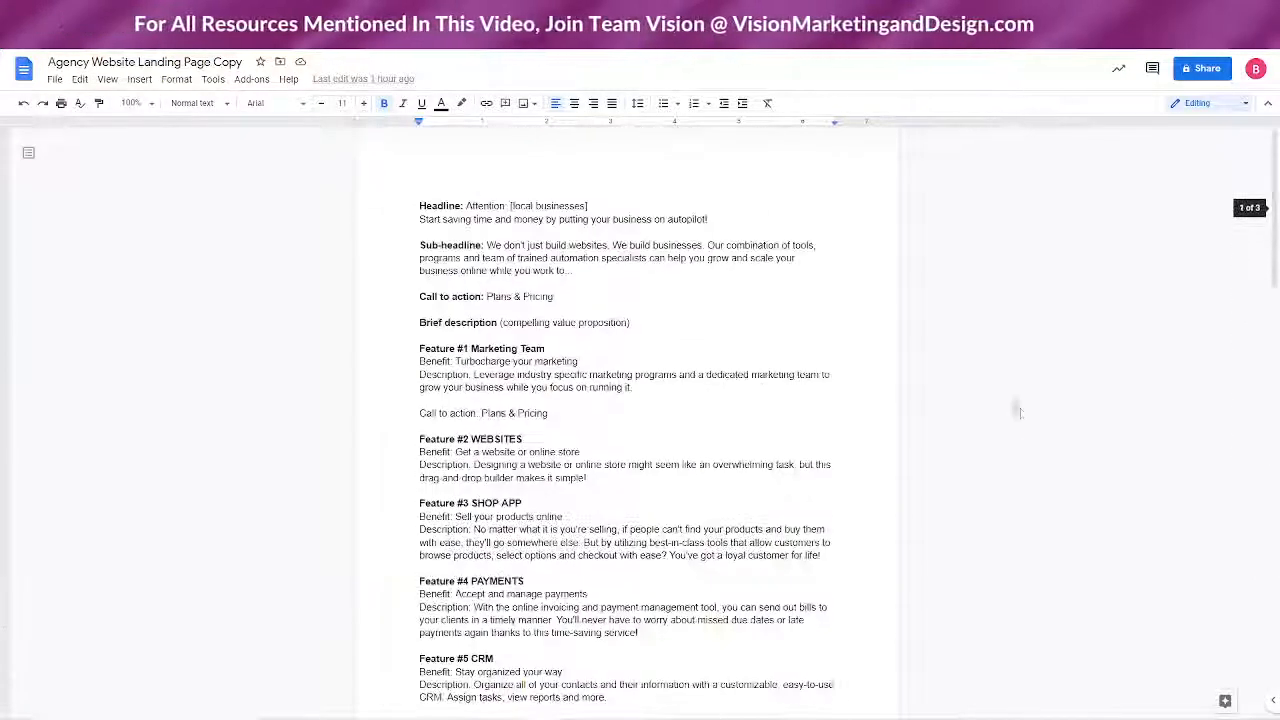